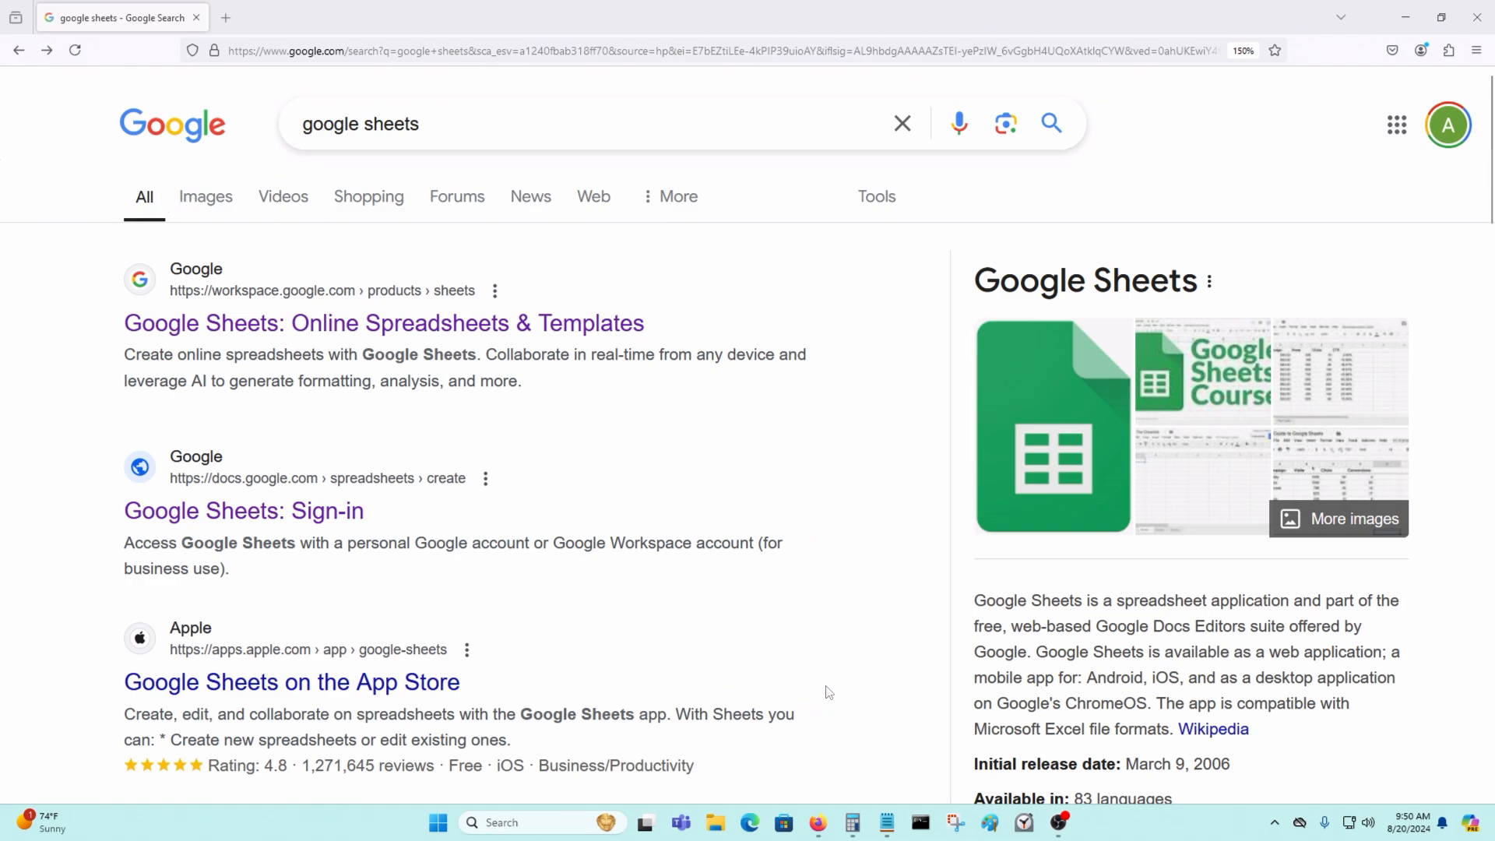
Step: Open a blank Google Sheets spreadsheet, with the Table Format notes in Notepad overlapping the reduced browser window's lower corner
{"action": "left_click", "coordinate": [285, 521]}
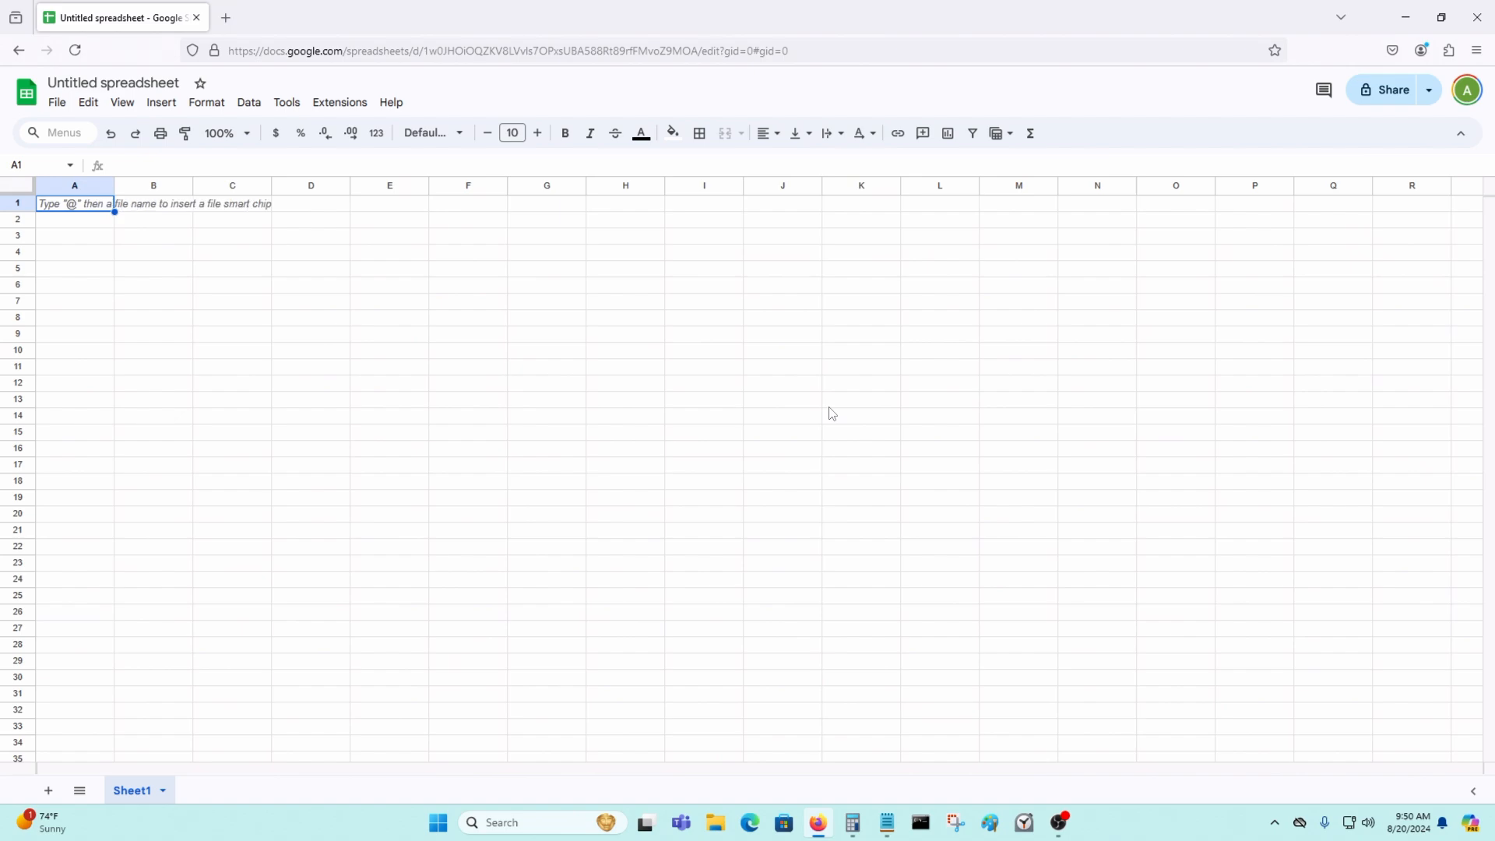
{"action": "left_click", "coordinate": [888, 831]}
{"action": "left_click_drag", "start_coordinate": [787, 337], "coordinate": [1136, 384]}
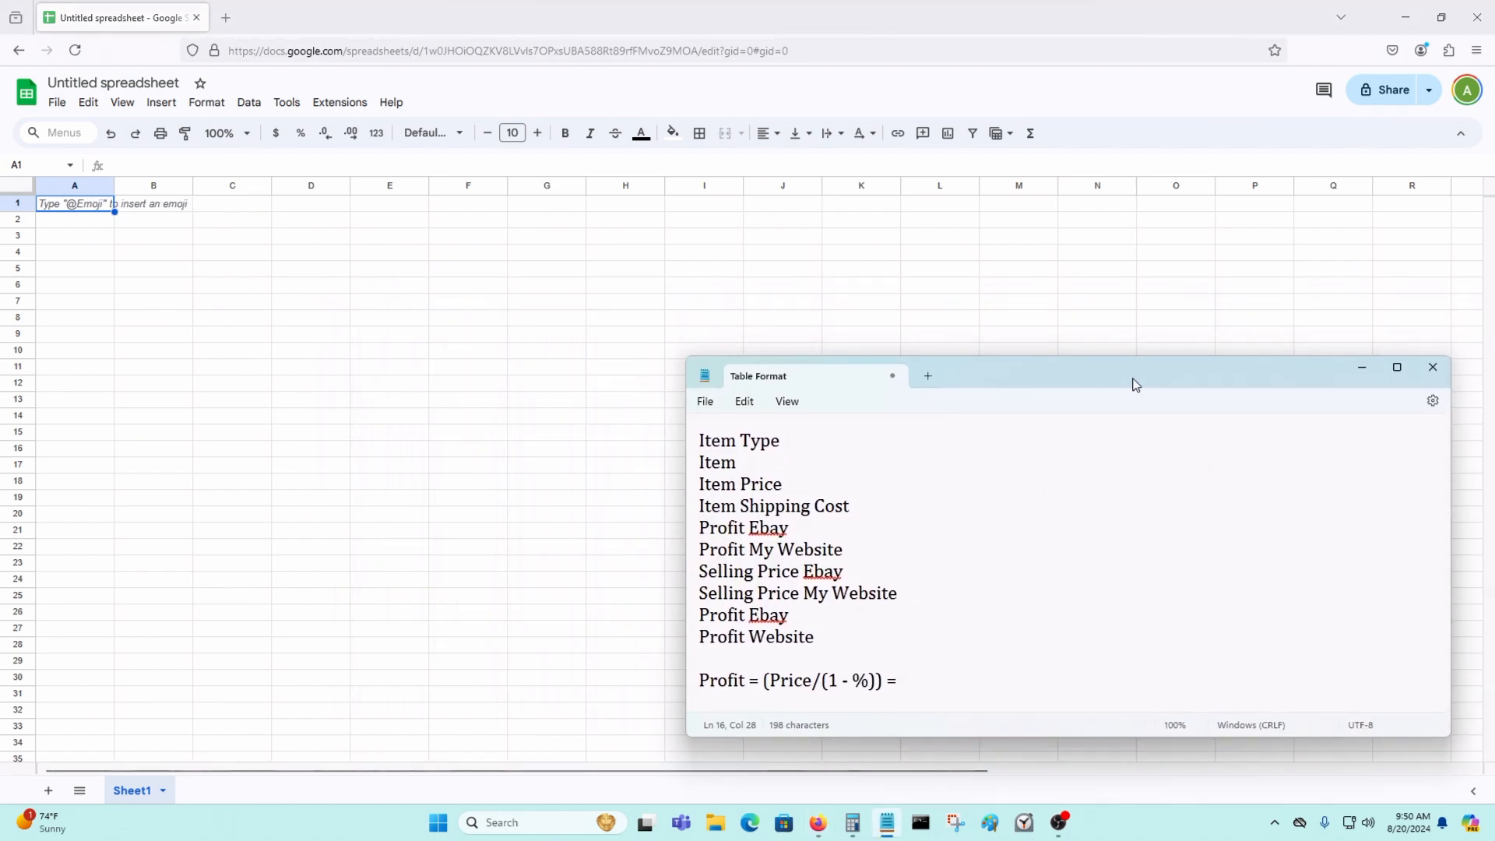
{"action": "left_click", "coordinate": [1442, 17]}
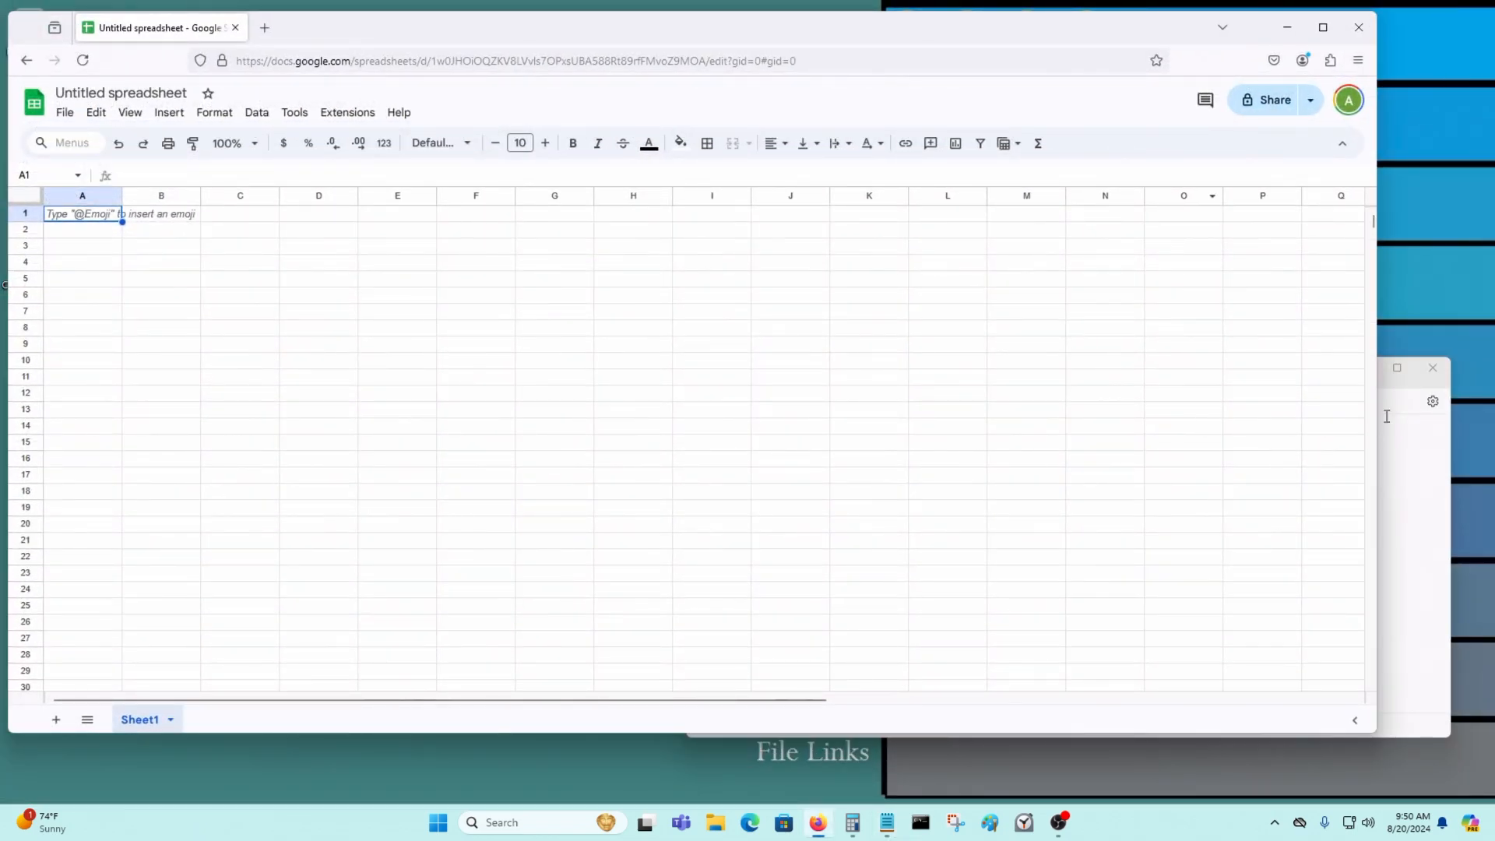
{"action": "left_click", "coordinate": [1387, 417]}
{"action": "left_click_drag", "start_coordinate": [1206, 382], "coordinate": [1274, 454]}
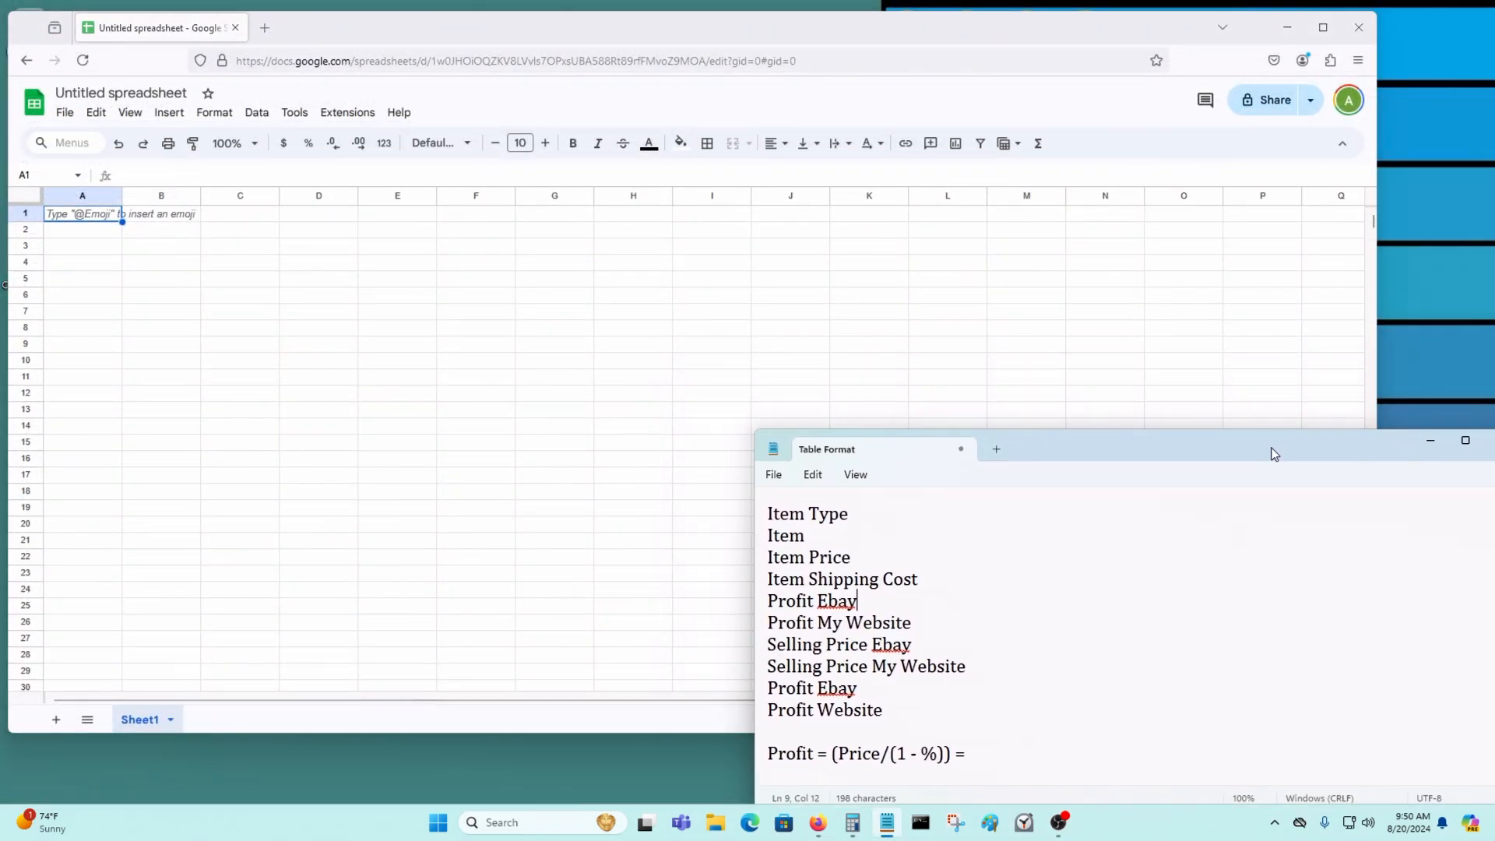
Step: Rename the untitled spreadsheet as Sample Business Spreadsheet
{"action": "left_click", "coordinate": [148, 94]}
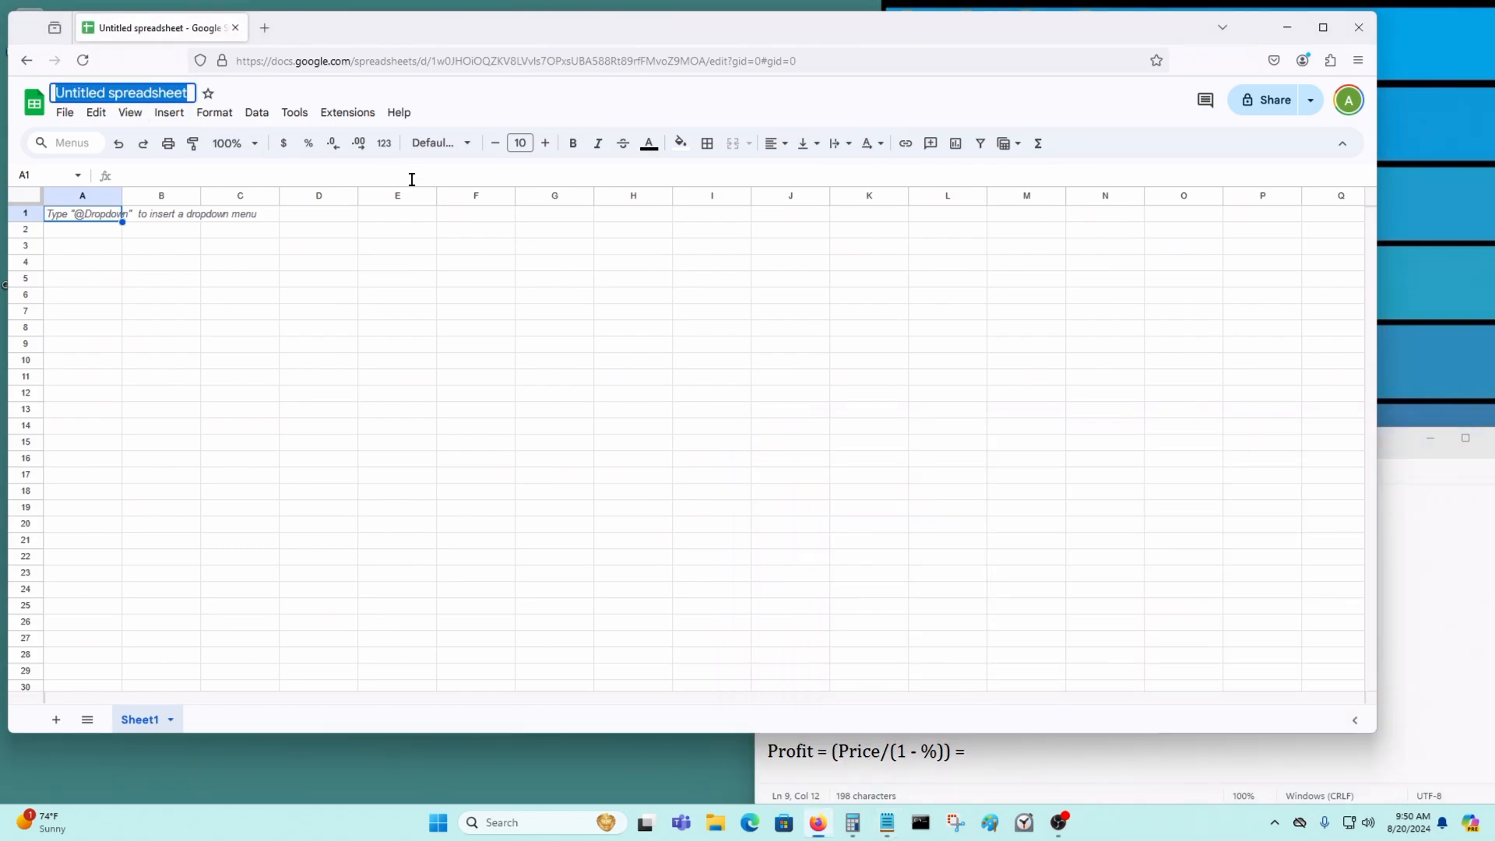
{"action": "type", "text": "Sample"}
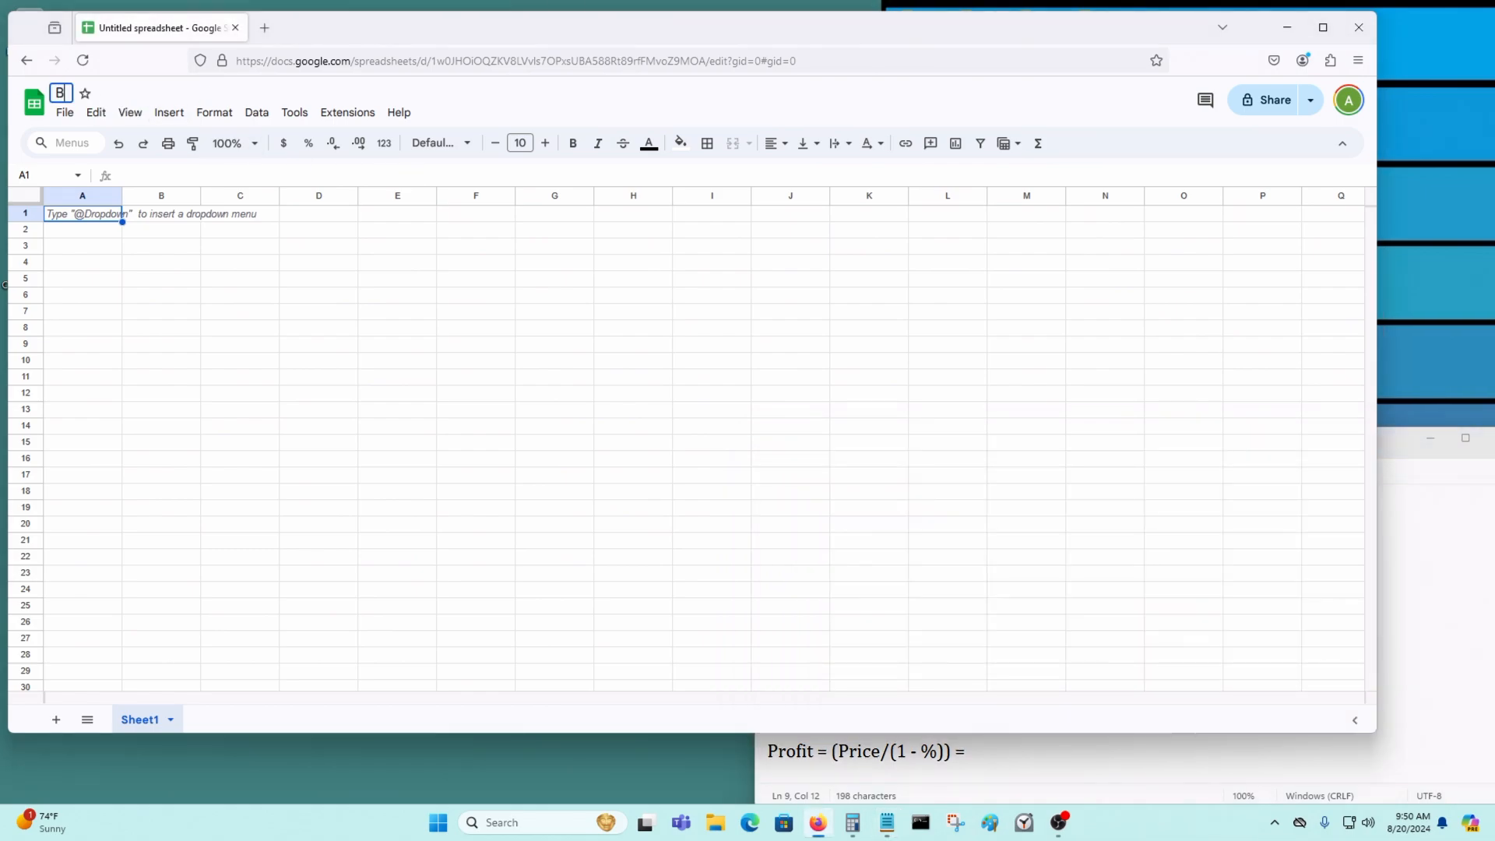
{"action": "type", "text": " Business"}
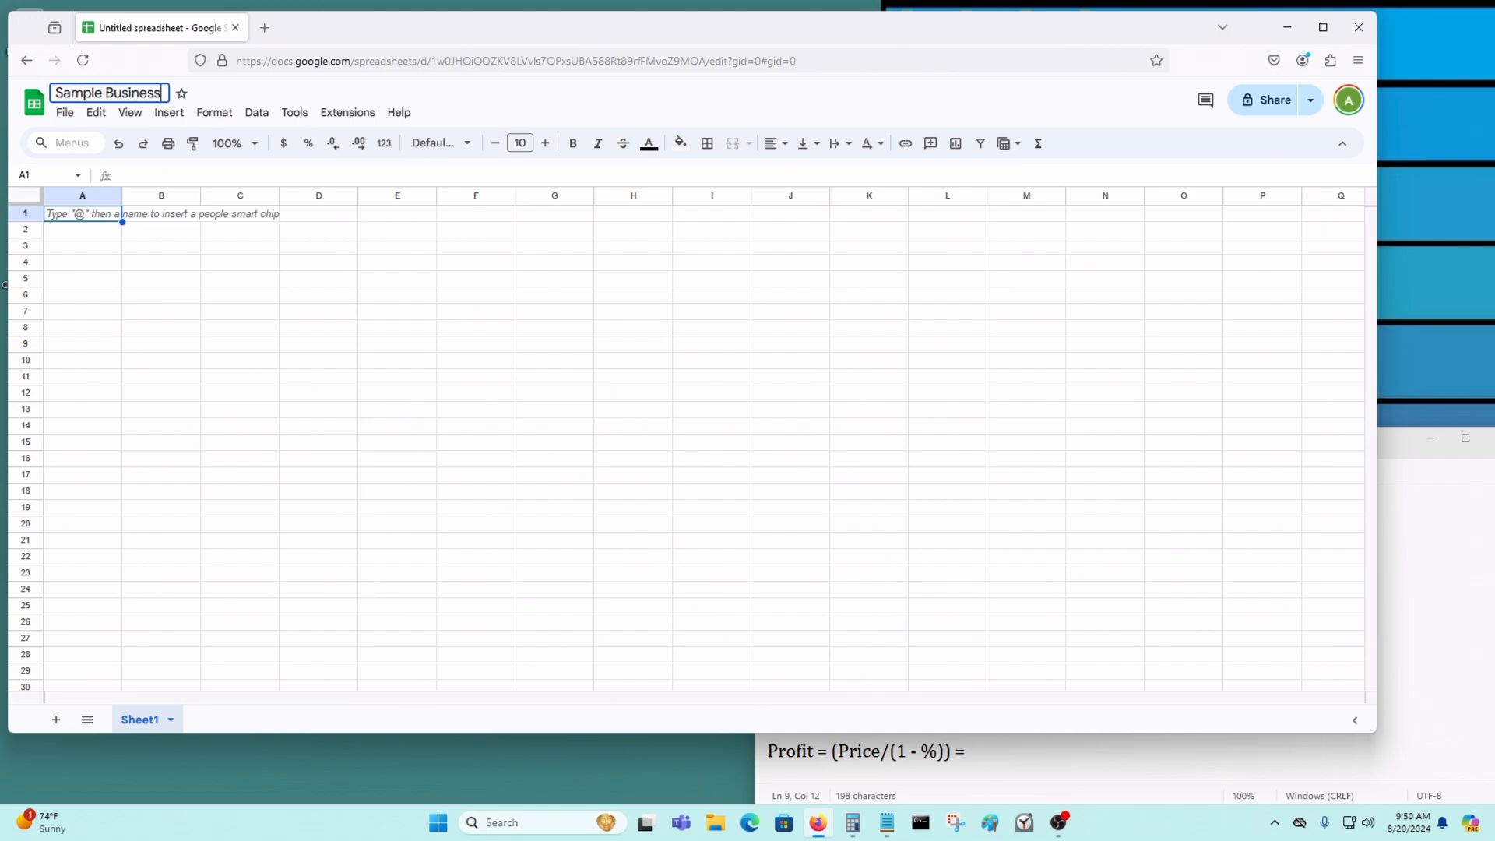
{"action": "type", "text": " Spreadsheet"}
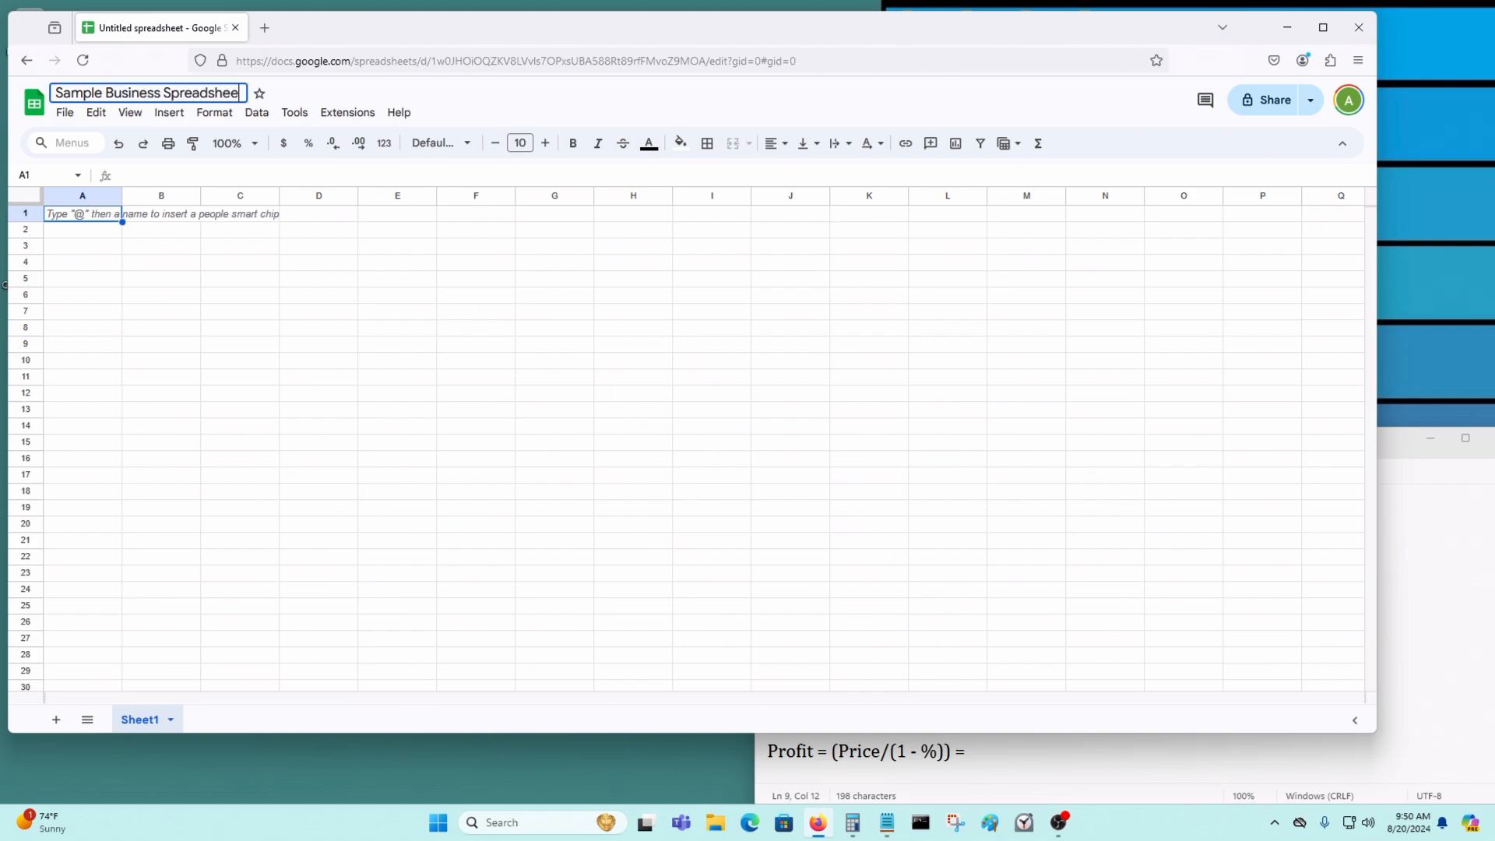
{"action": "key", "text": "Return"}
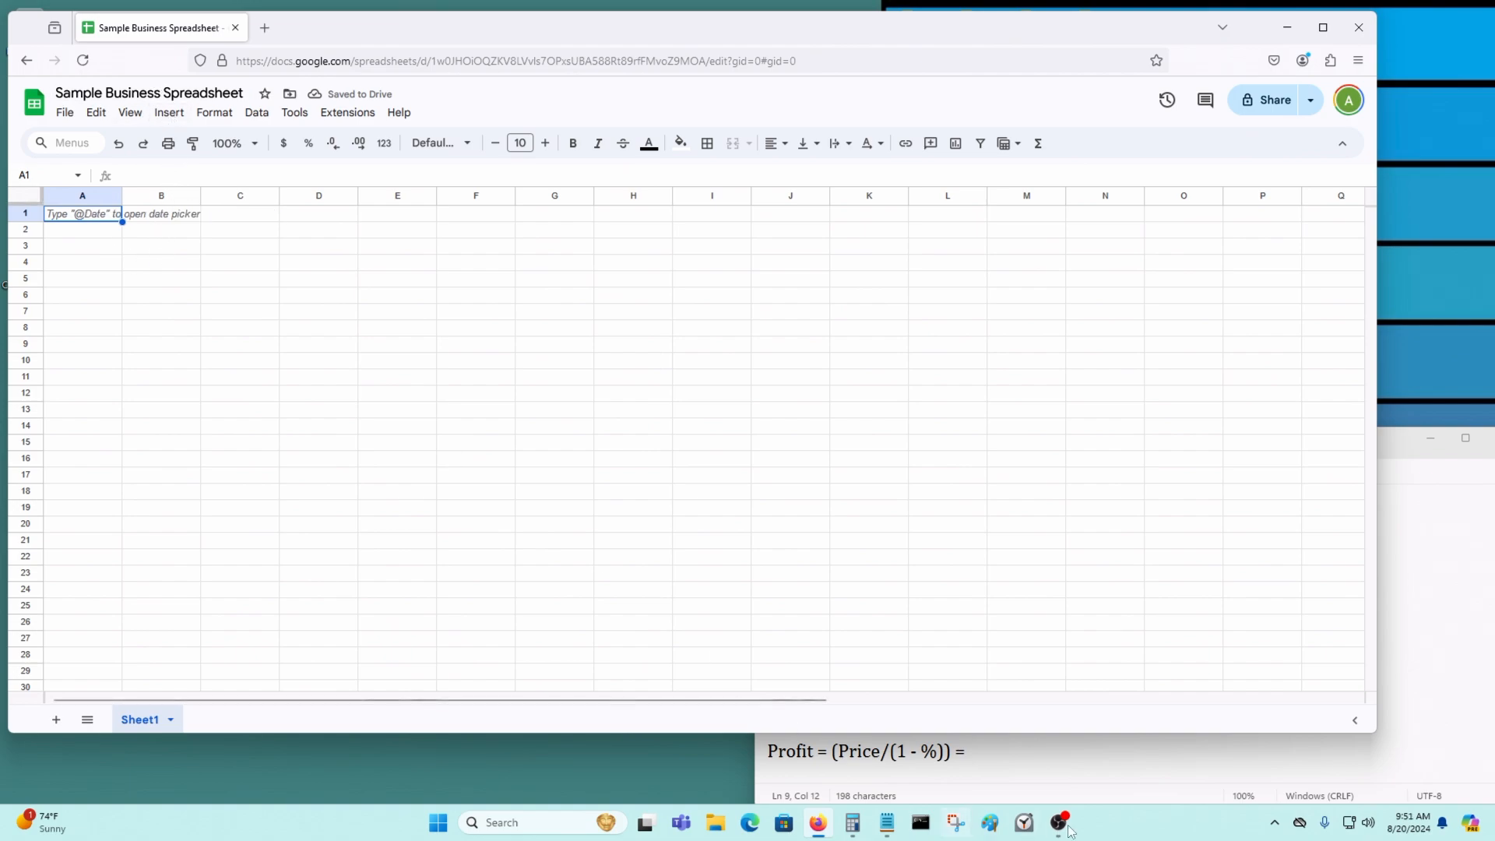
Step: Following the Table Format notes, enter the headers Item Type in A1 and Item in B1
{"action": "left_click", "coordinate": [1105, 763]}
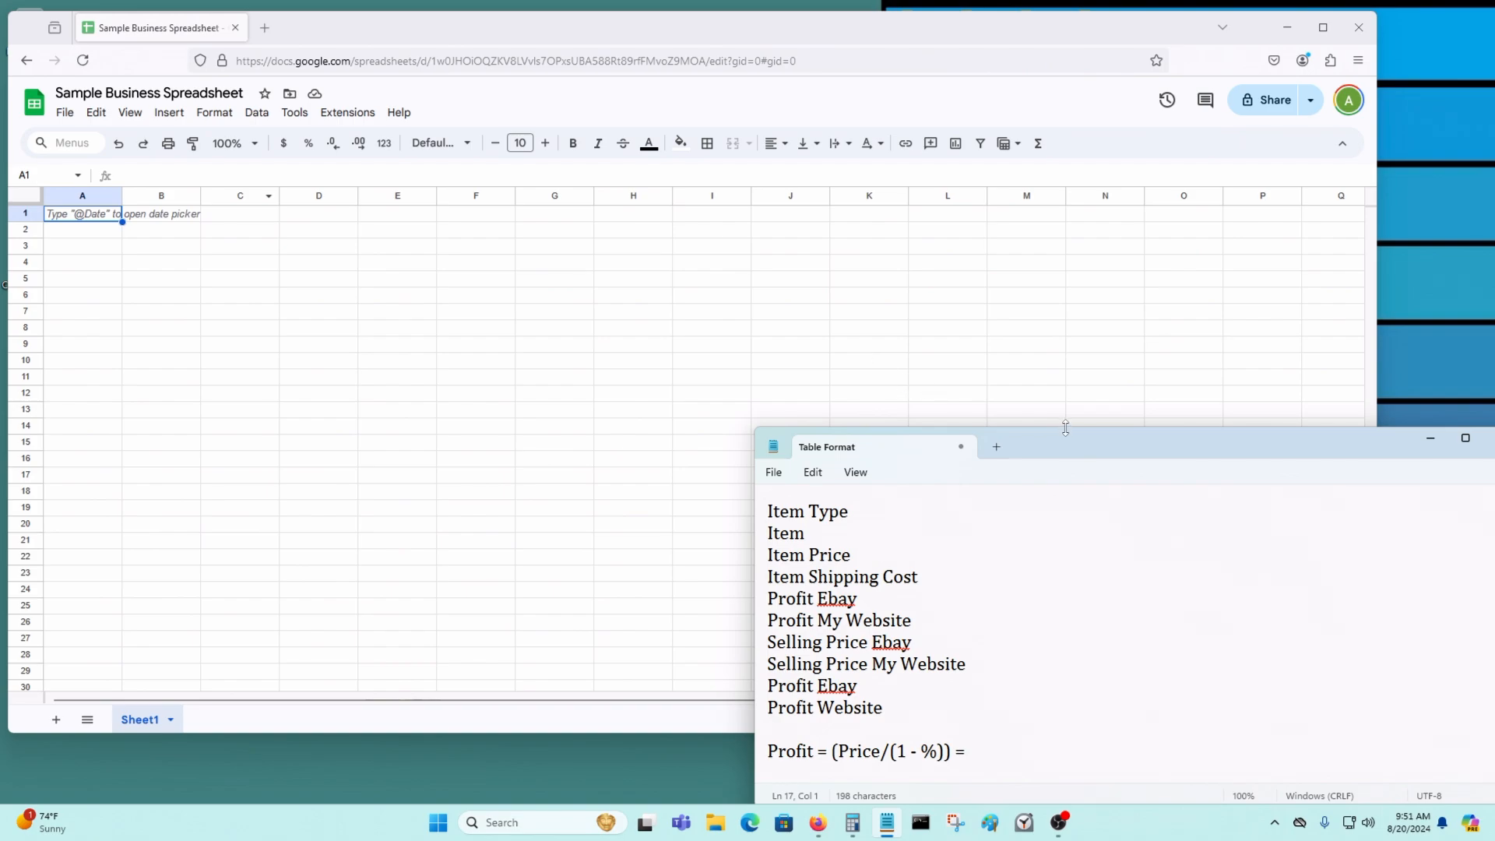
{"action": "left_click_drag", "start_coordinate": [1071, 441], "coordinate": [1175, 457]}
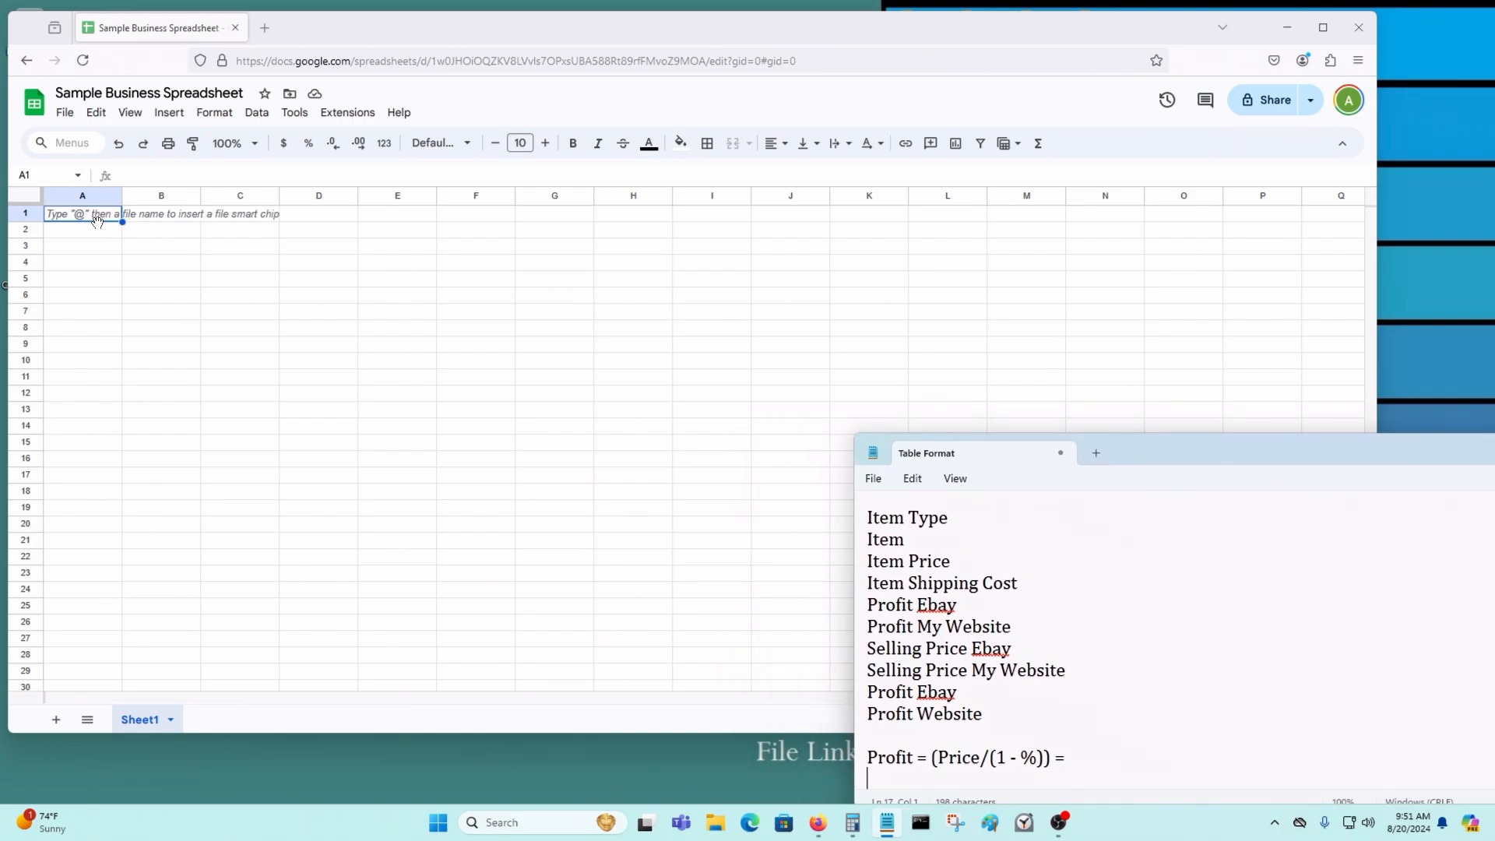
{"action": "left_click", "coordinate": [84, 196]}
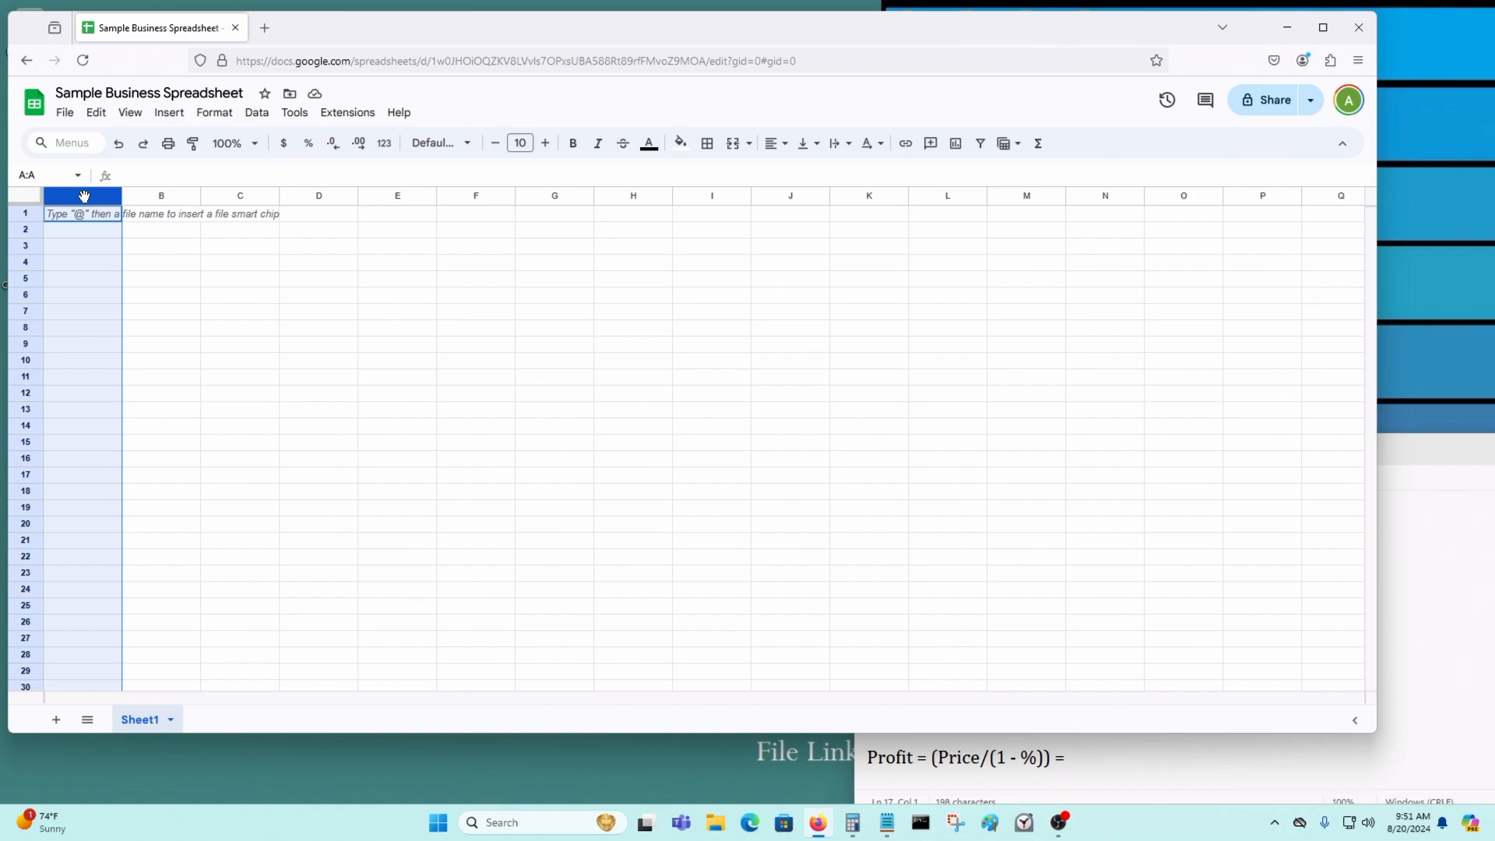
{"action": "type", "text": "Item Type"}
{"action": "key", "text": "Return"}
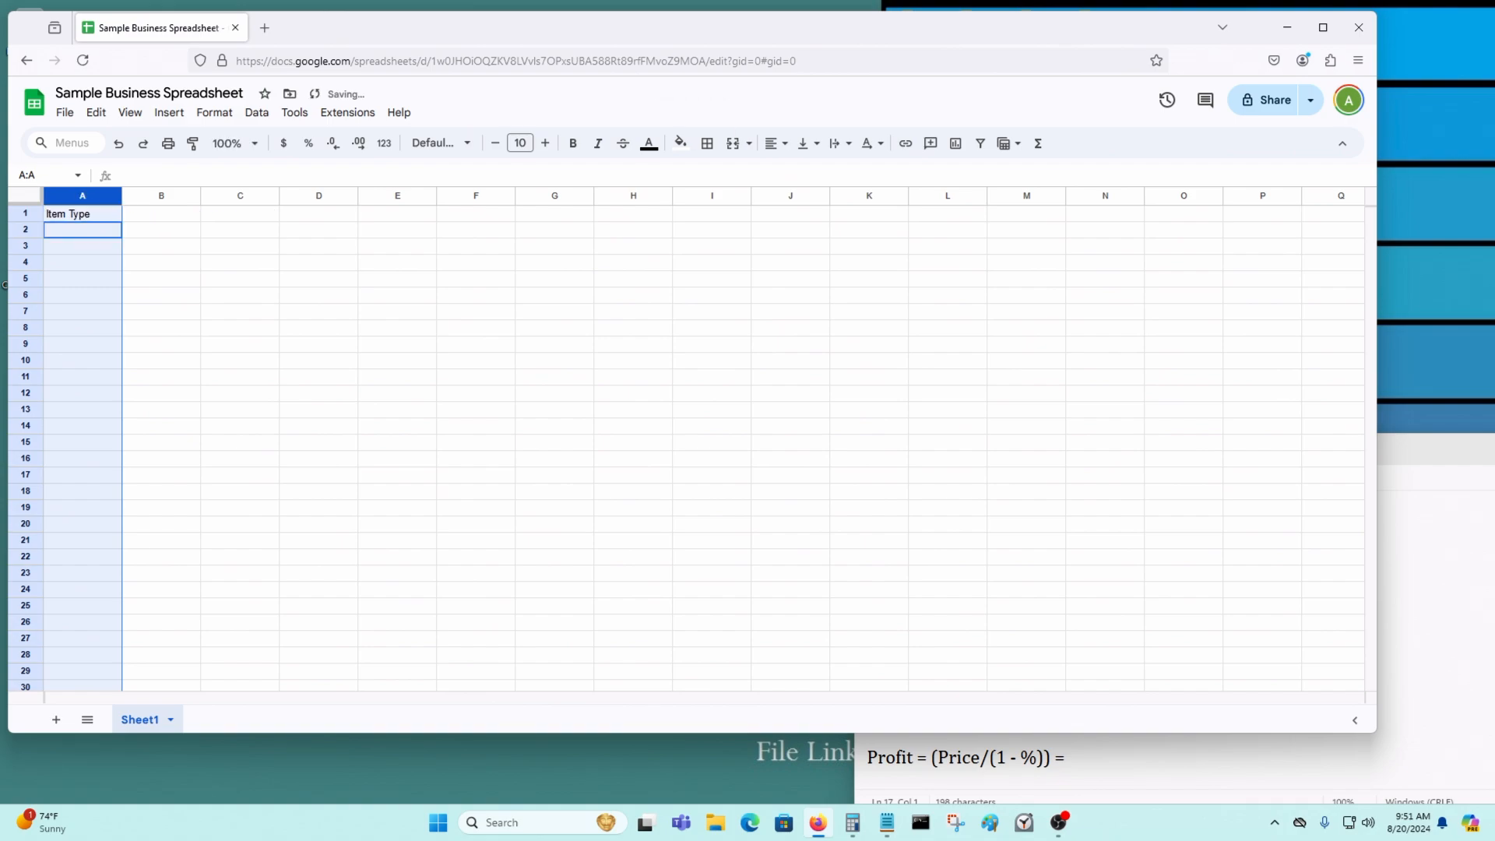
{"action": "left_click", "coordinate": [158, 195]}
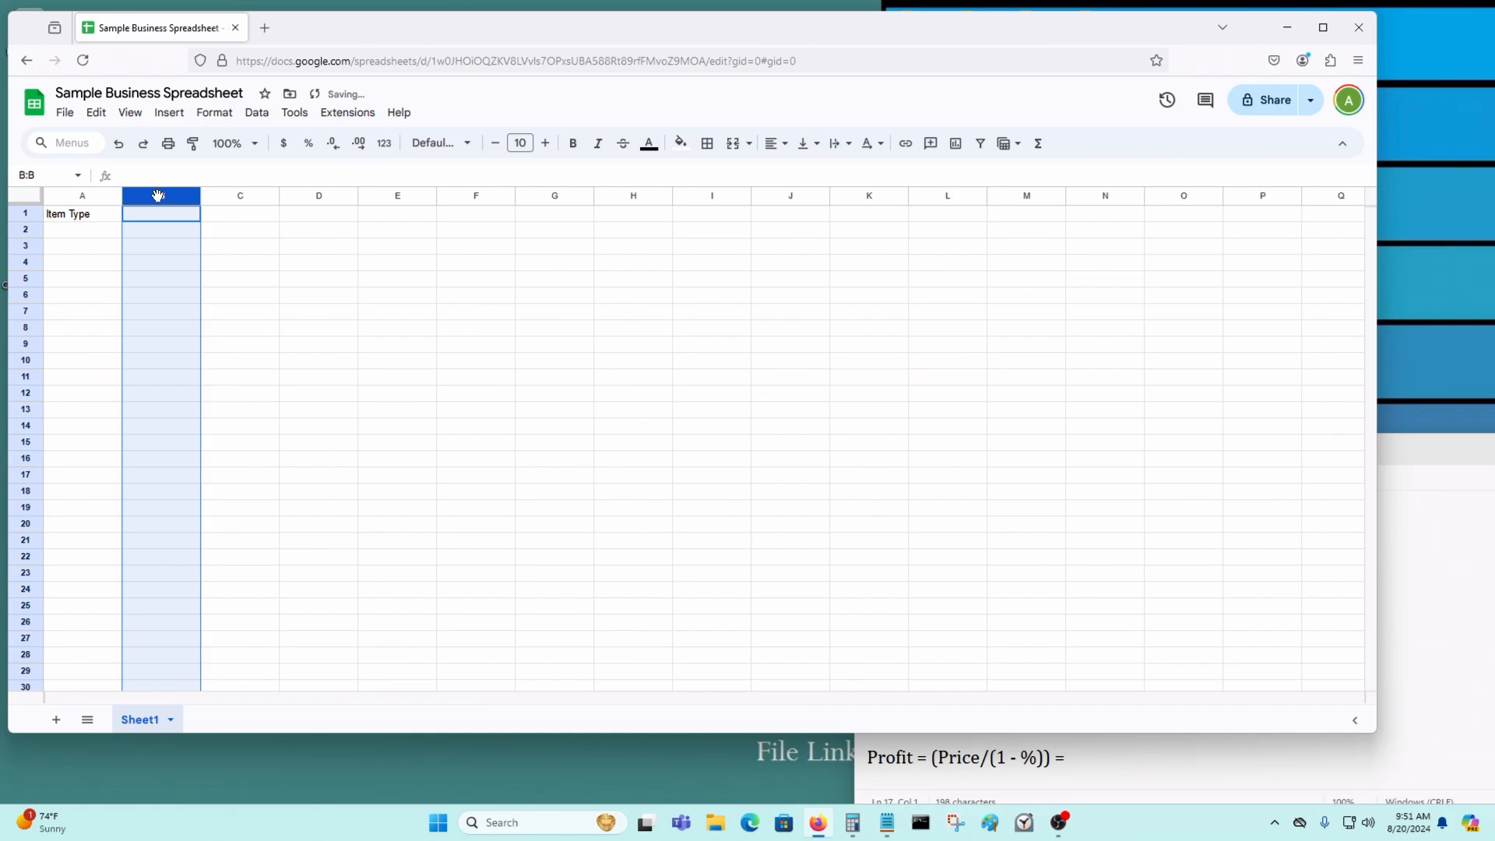
{"action": "type", "text": "Item"}
{"action": "key", "text": "Return"}
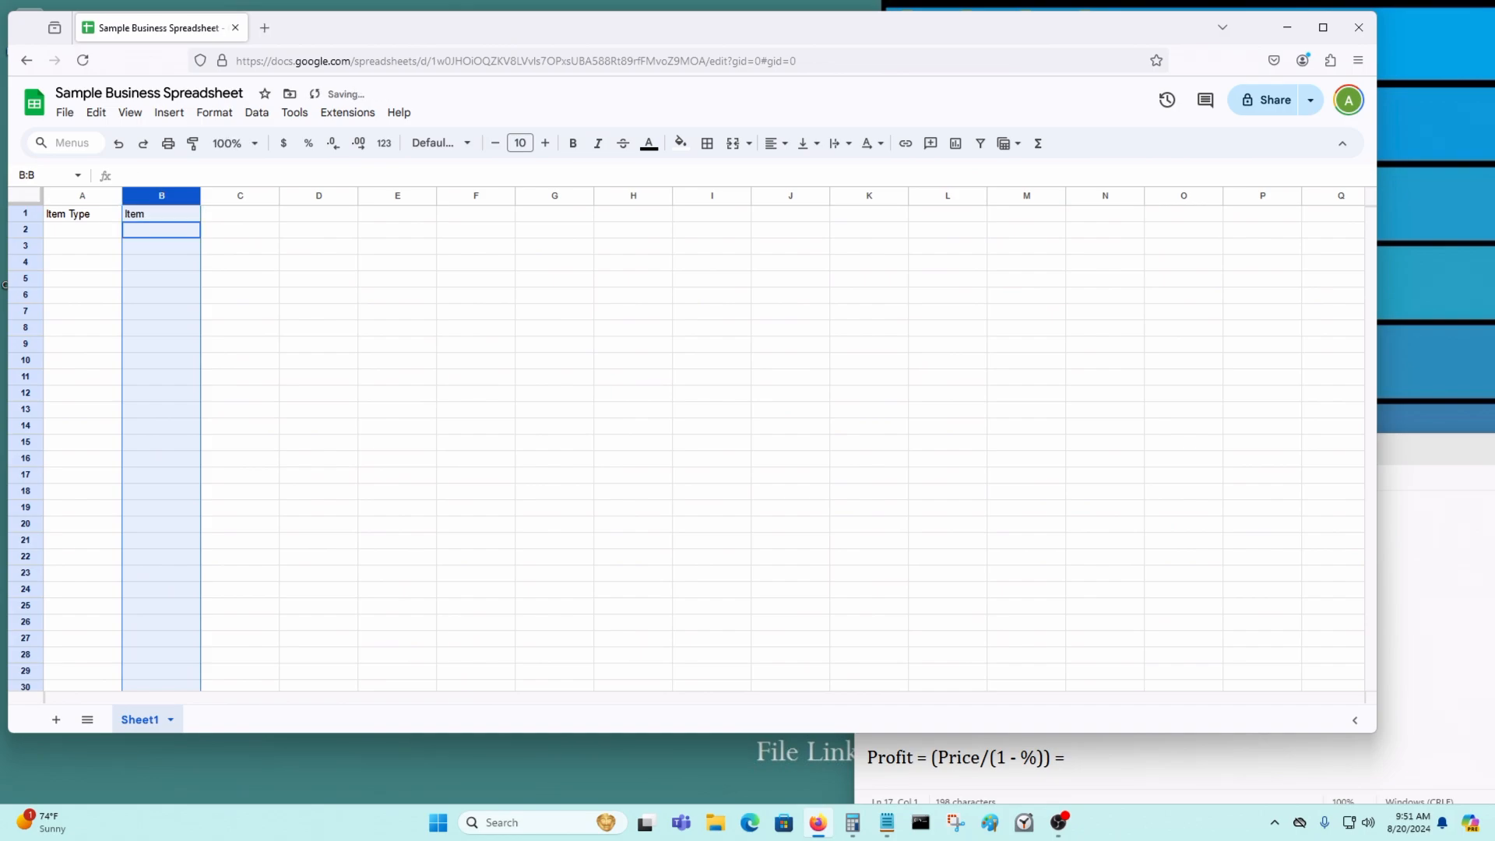
Step: Check the notes for the third header and enter Item Price in C1
{"action": "left_click", "coordinate": [1081, 751]}
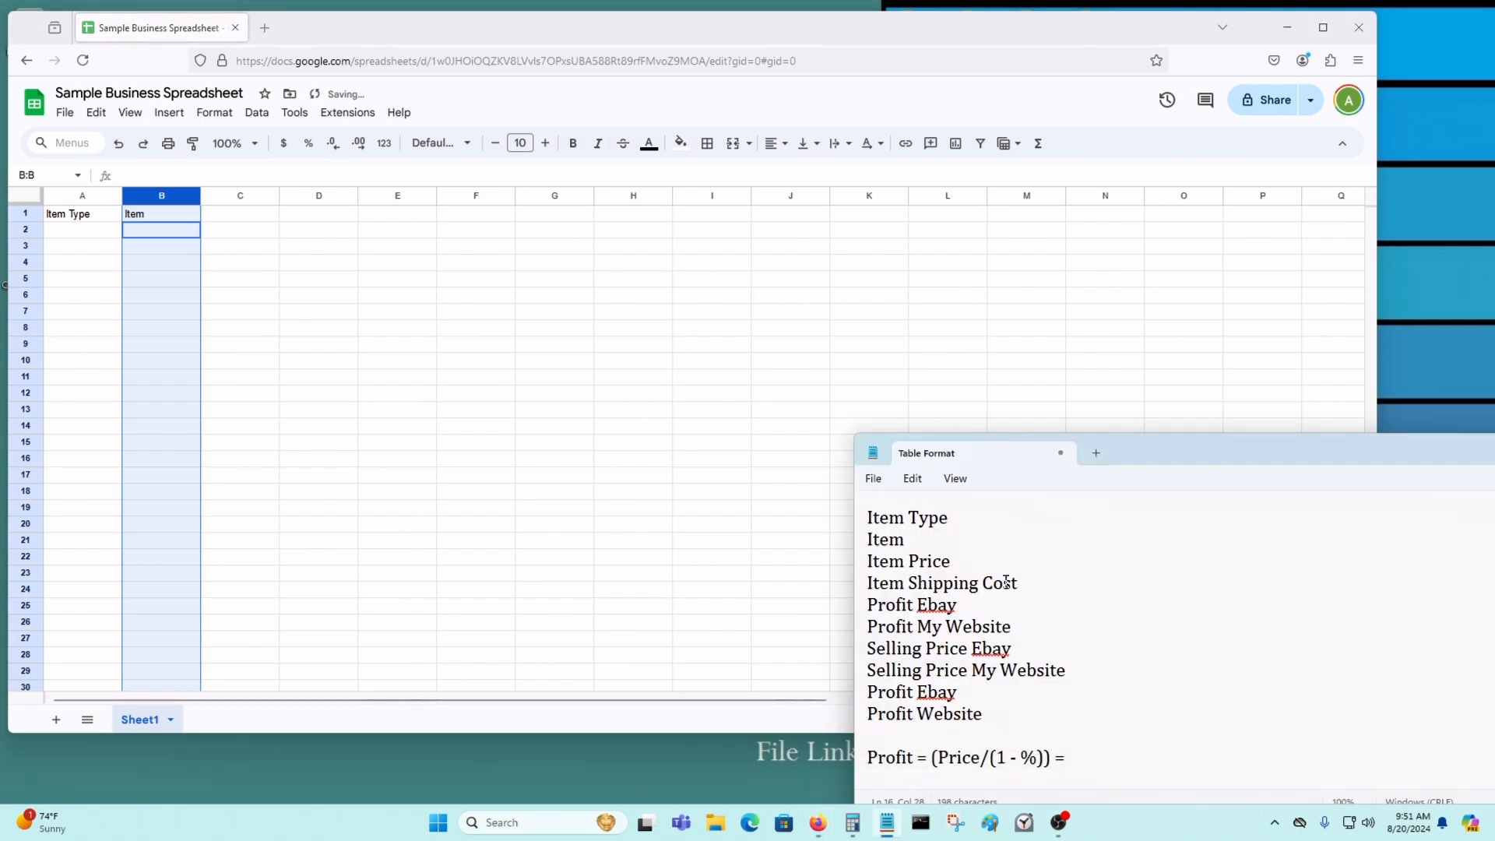
{"action": "left_click", "coordinate": [243, 197]}
{"action": "key", "text": "Return"}
{"action": "type", "text": "Item Price"}
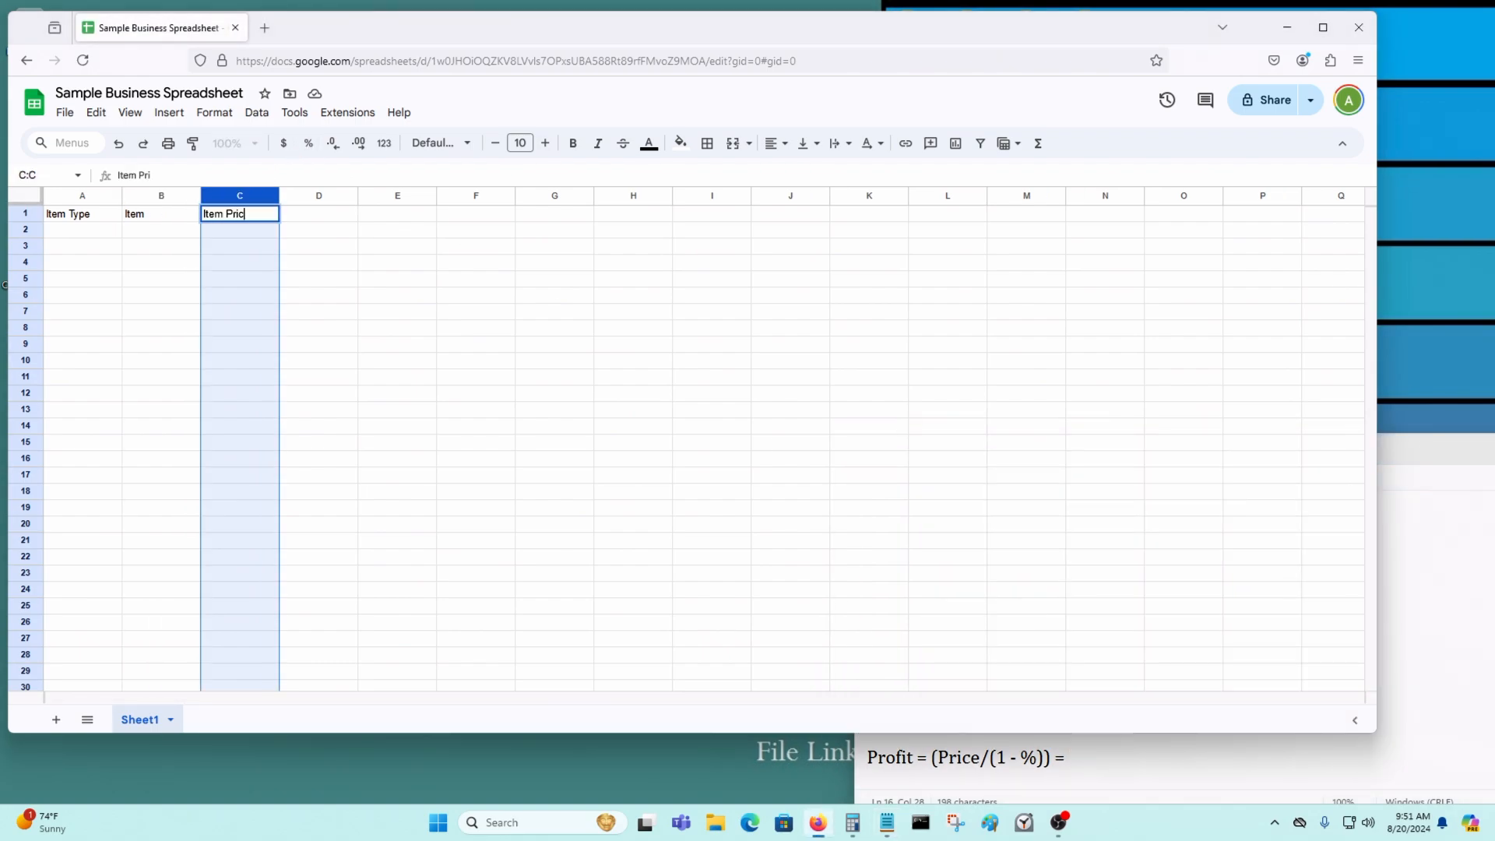
{"action": "key", "text": "Return"}
Step: Narrow the browser window and move the Table Format notes beside it so both stay readable
{"action": "left_click", "coordinate": [1448, 660]}
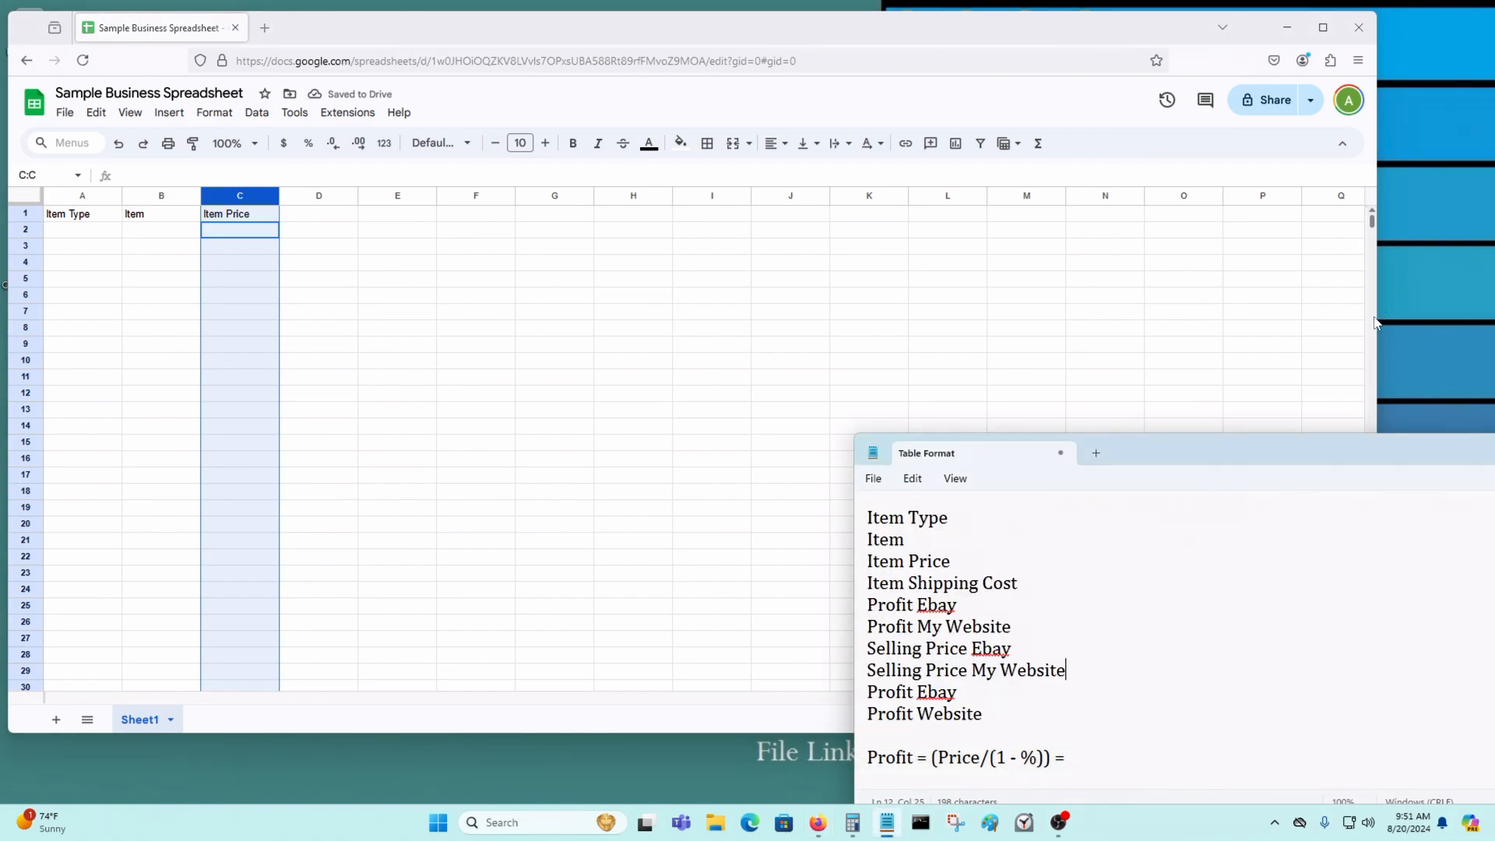
{"action": "left_click_drag", "start_coordinate": [1380, 318], "coordinate": [817, 320]}
{"action": "left_click_drag", "start_coordinate": [1121, 441], "coordinate": [1084, 184]}
Step: Enter the header Item Shipping Cost in D1
{"action": "left_click", "coordinate": [319, 200]}
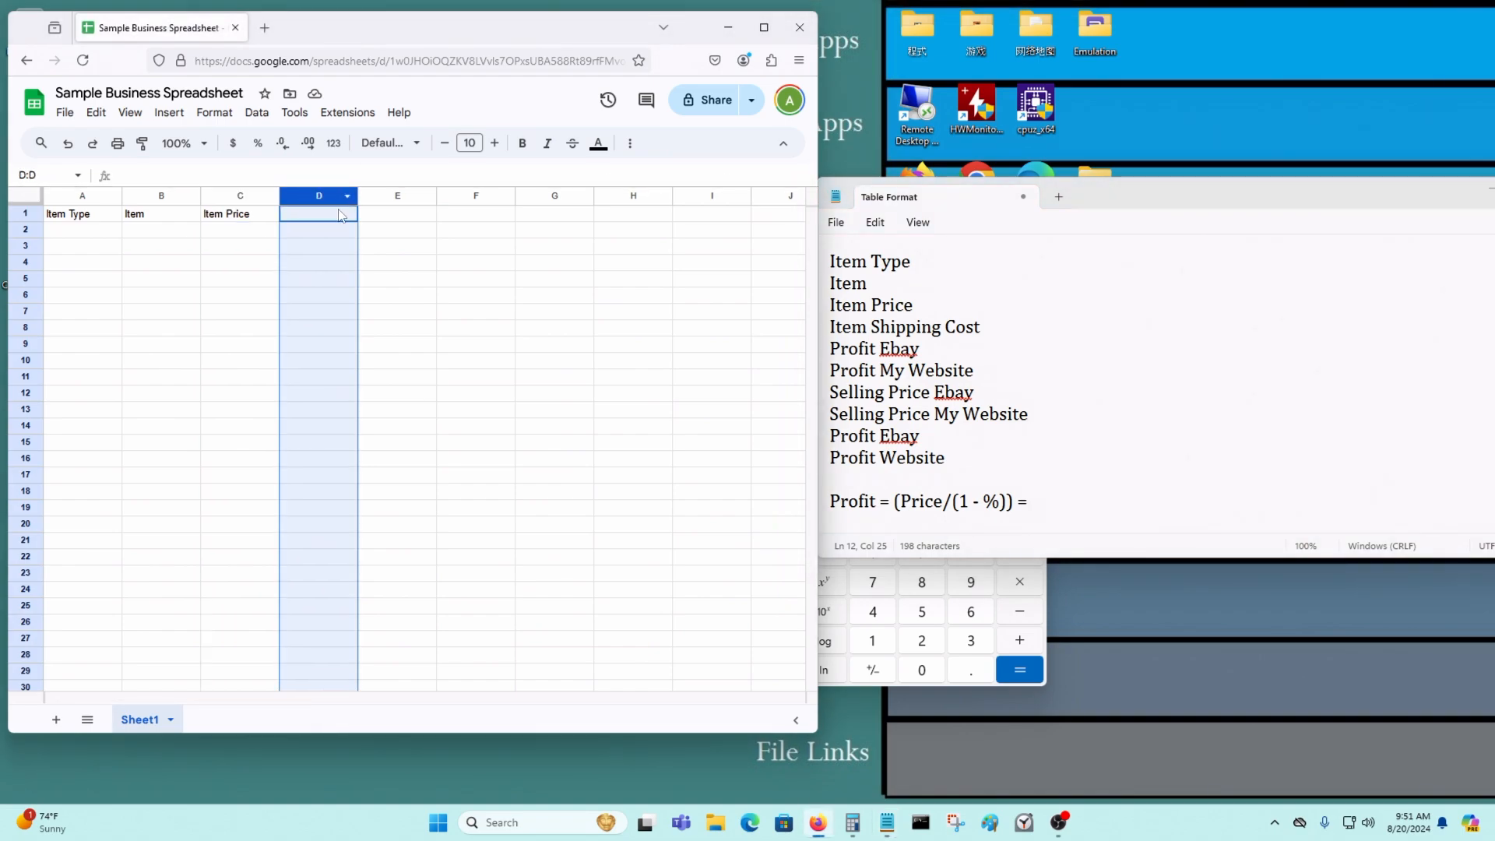
{"action": "type", "text": "Item"}
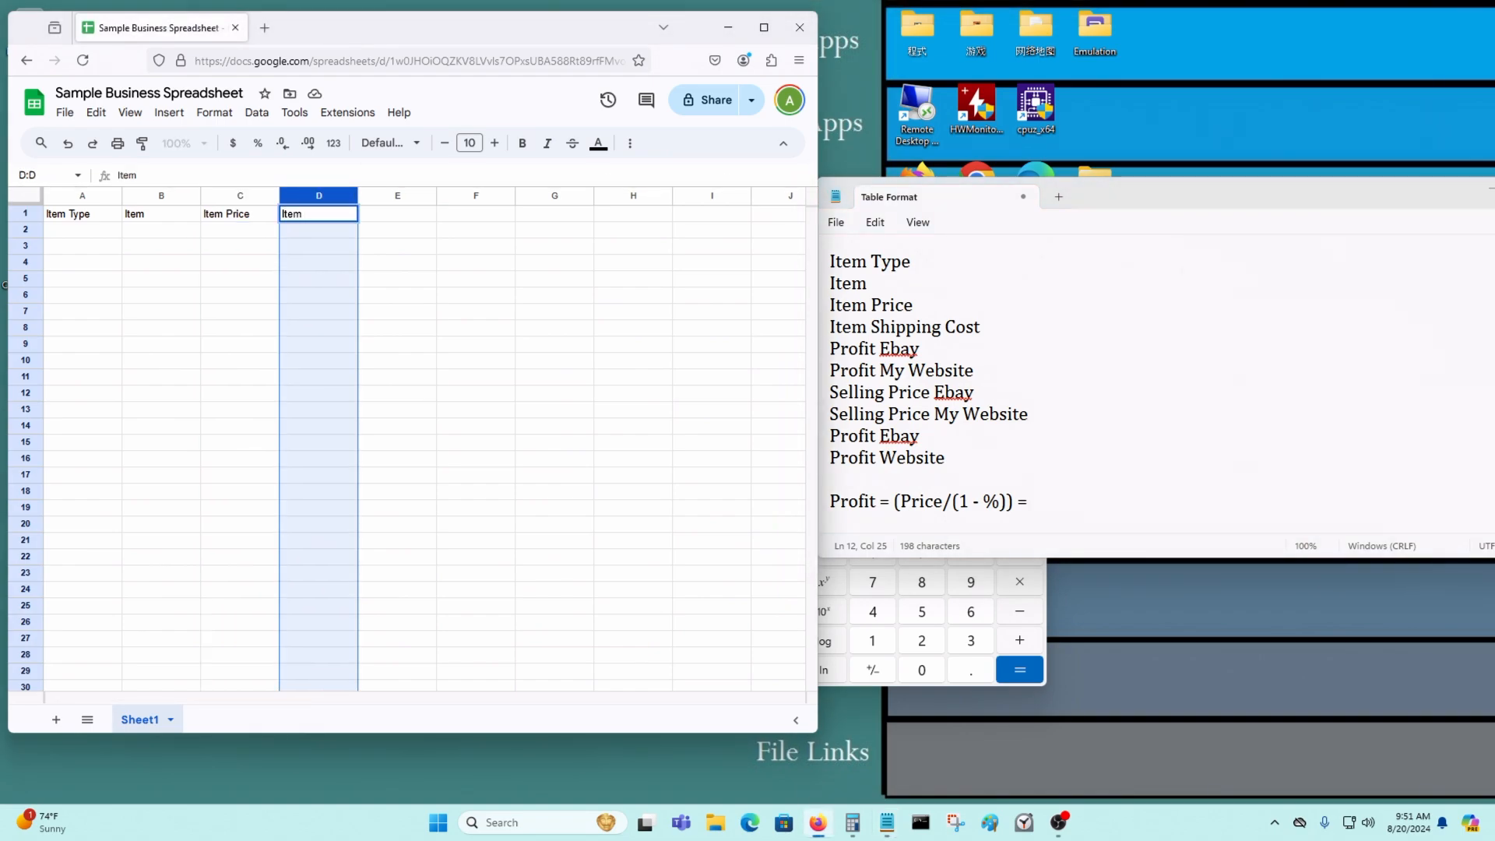
{"action": "type", "text": " Shipping Cost"}
{"action": "key", "text": "Return"}
Step: Enter the header Profit Ebay in E1
{"action": "left_click", "coordinate": [402, 195]}
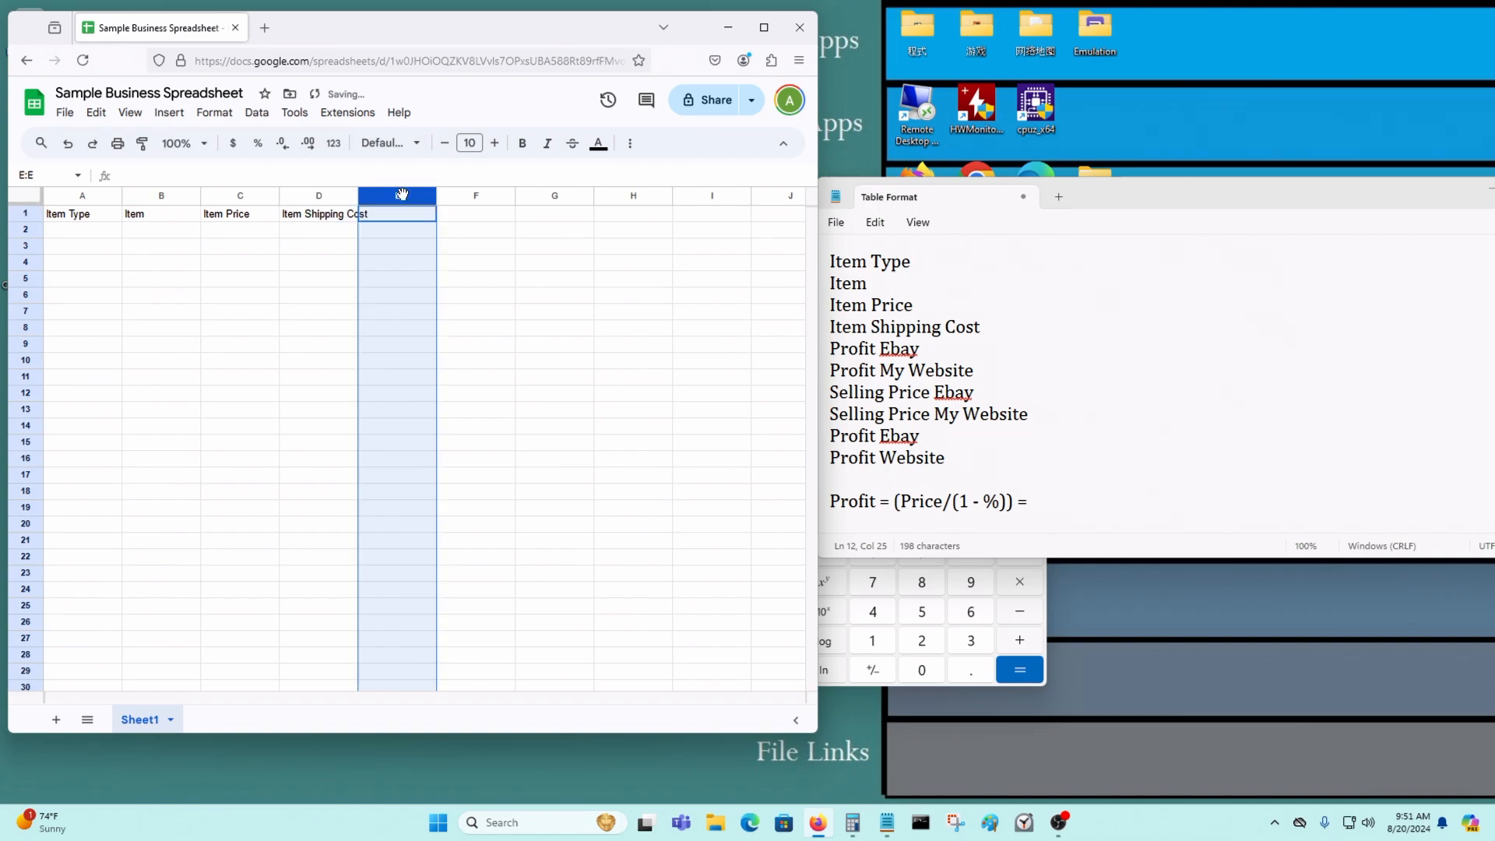
{"action": "type", "text": "Profit"}
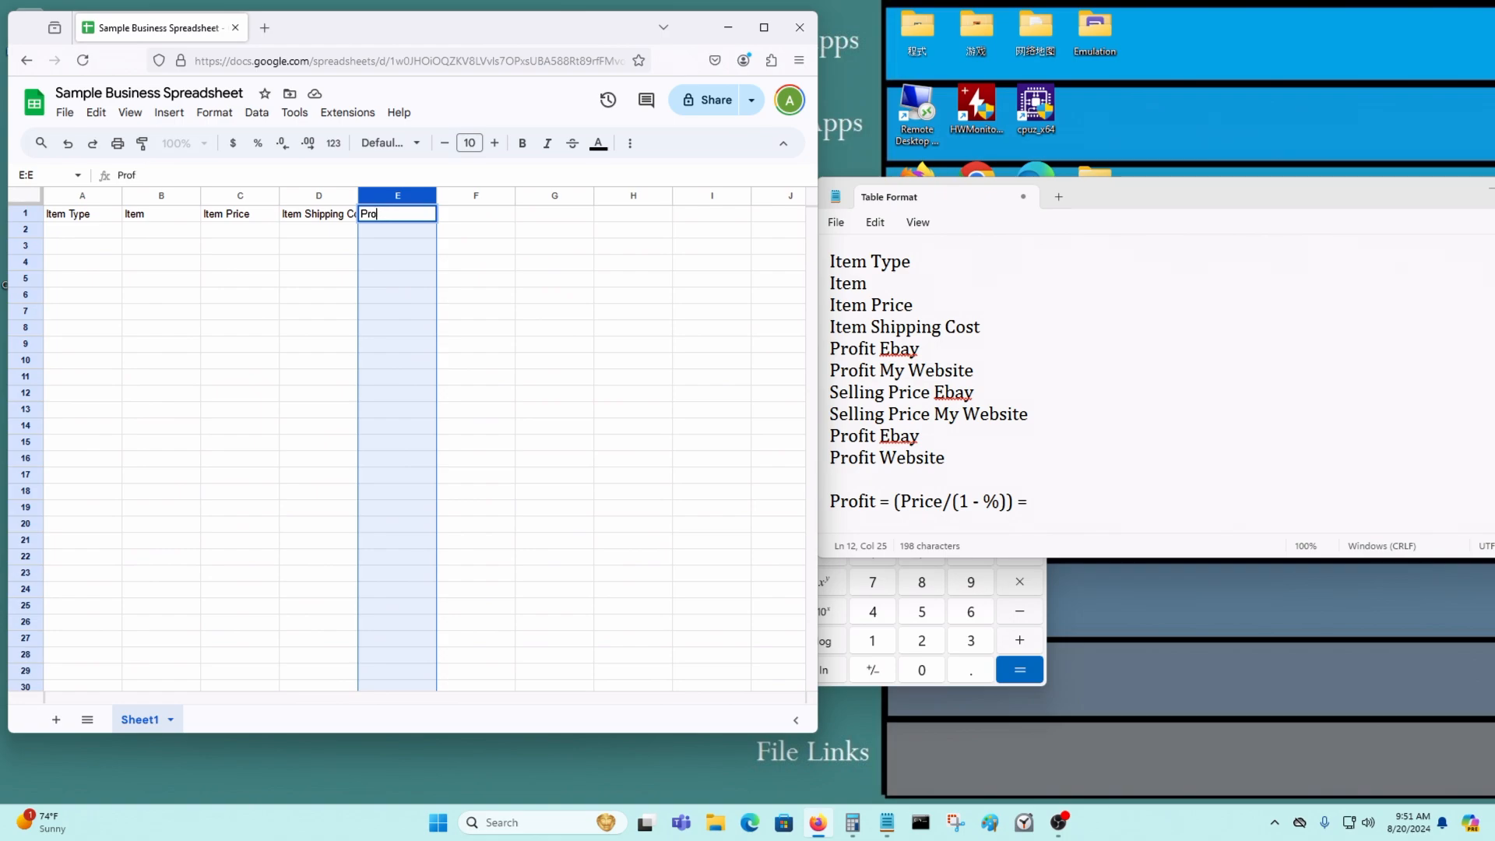
{"action": "key", "text": "BackSpace"}
{"action": "key", "text": "BackSpace"}
{"action": "key", "text": "BackSpace"}
{"action": "type", "text": "Profit Ebay"}
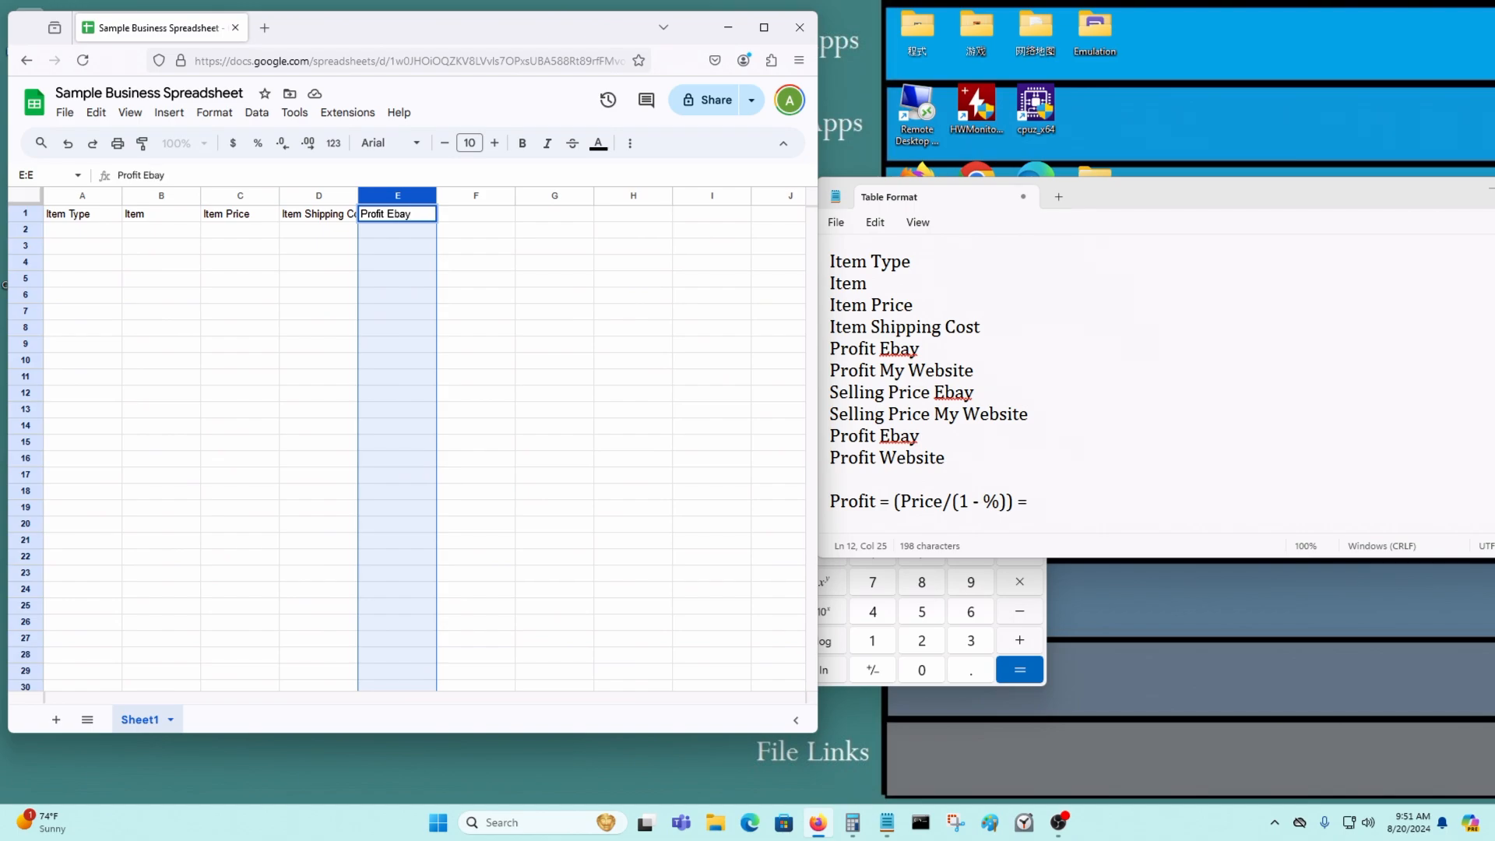
{"action": "key", "text": "Return"}
Step: Enter the header Profit My Website in F1
{"action": "left_click", "coordinate": [479, 196]}
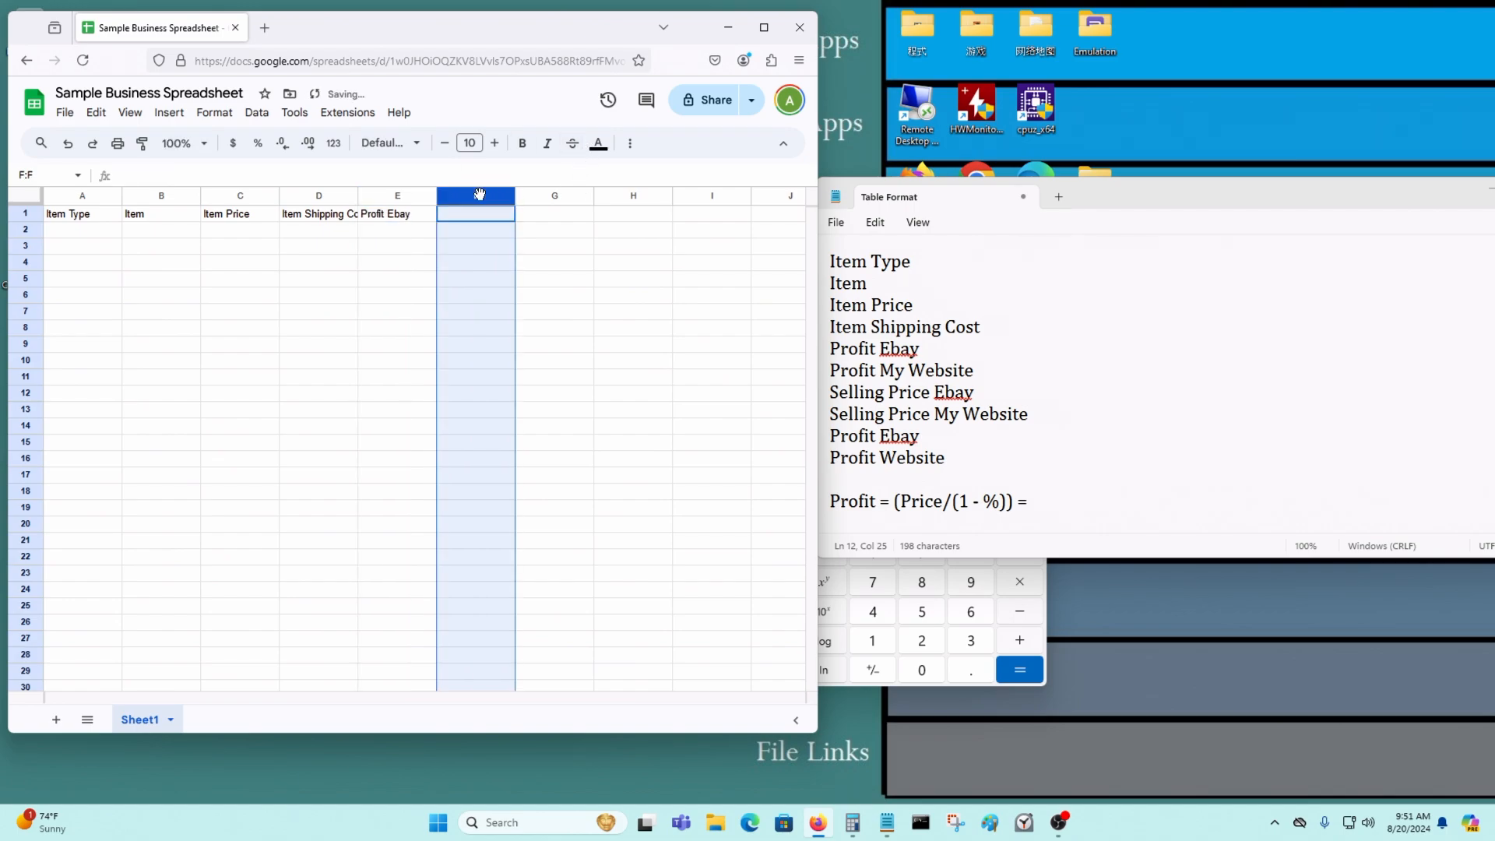
{"action": "type", "text": "Pro"}
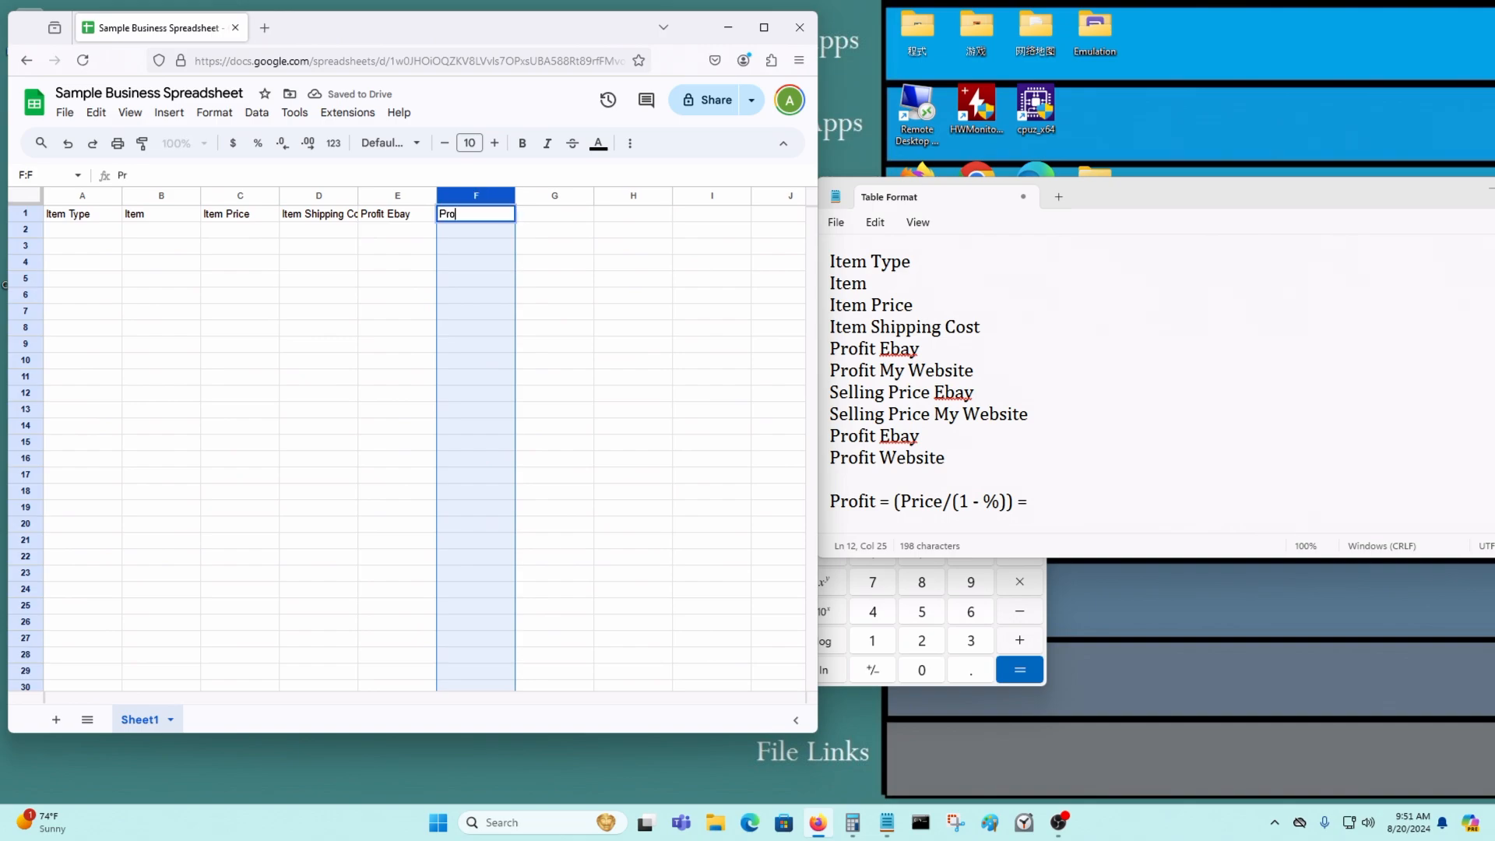
{"action": "type", "text": "fit My Website"}
{"action": "key", "text": "Return"}
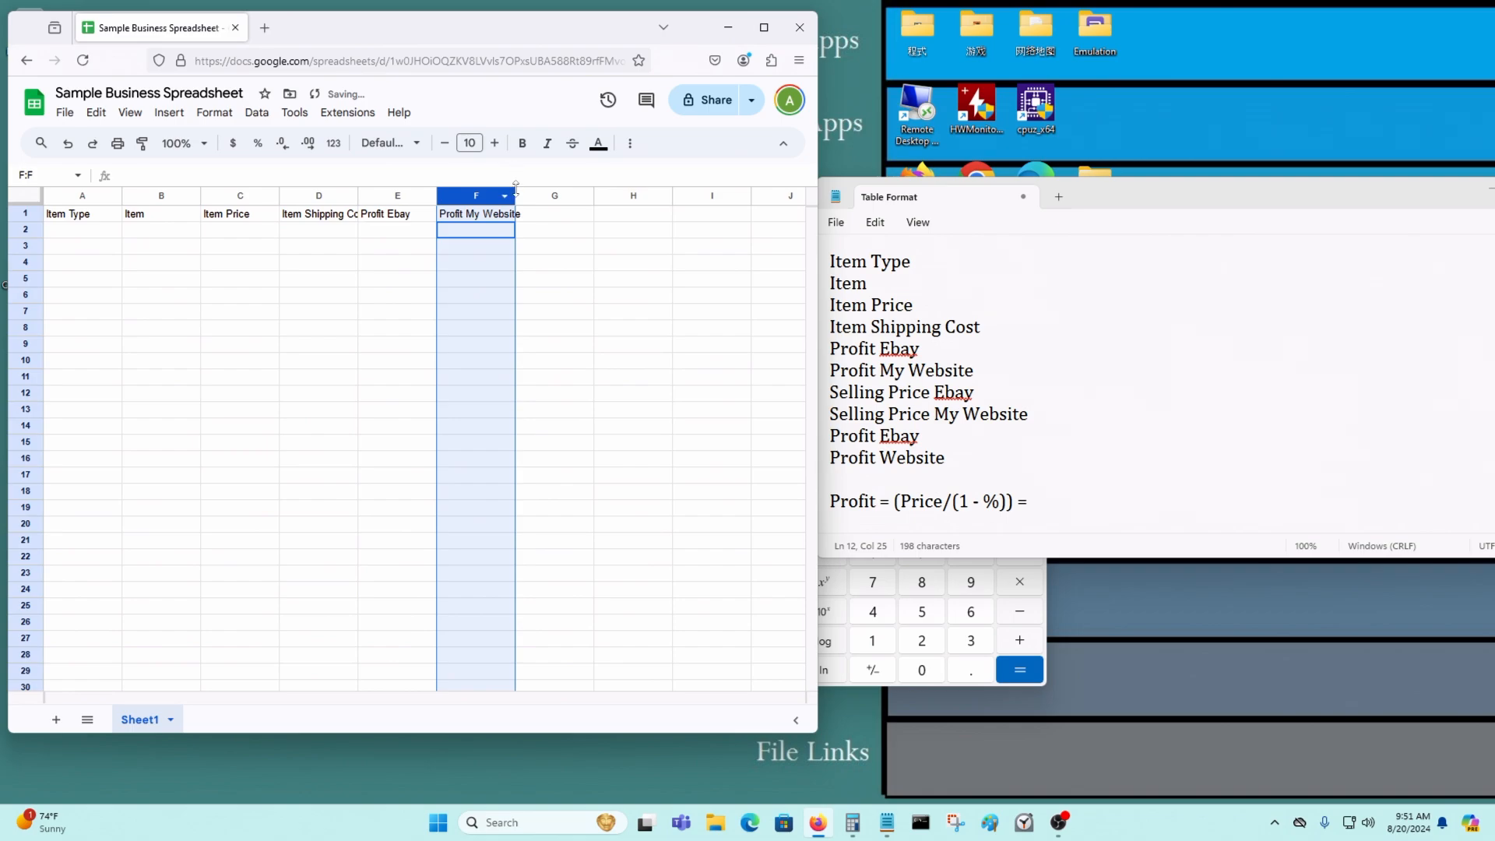
Step: Enter the headers Selling Price Ebay in G1 and Selling Price My Website in H1
{"action": "left_click", "coordinate": [539, 196]}
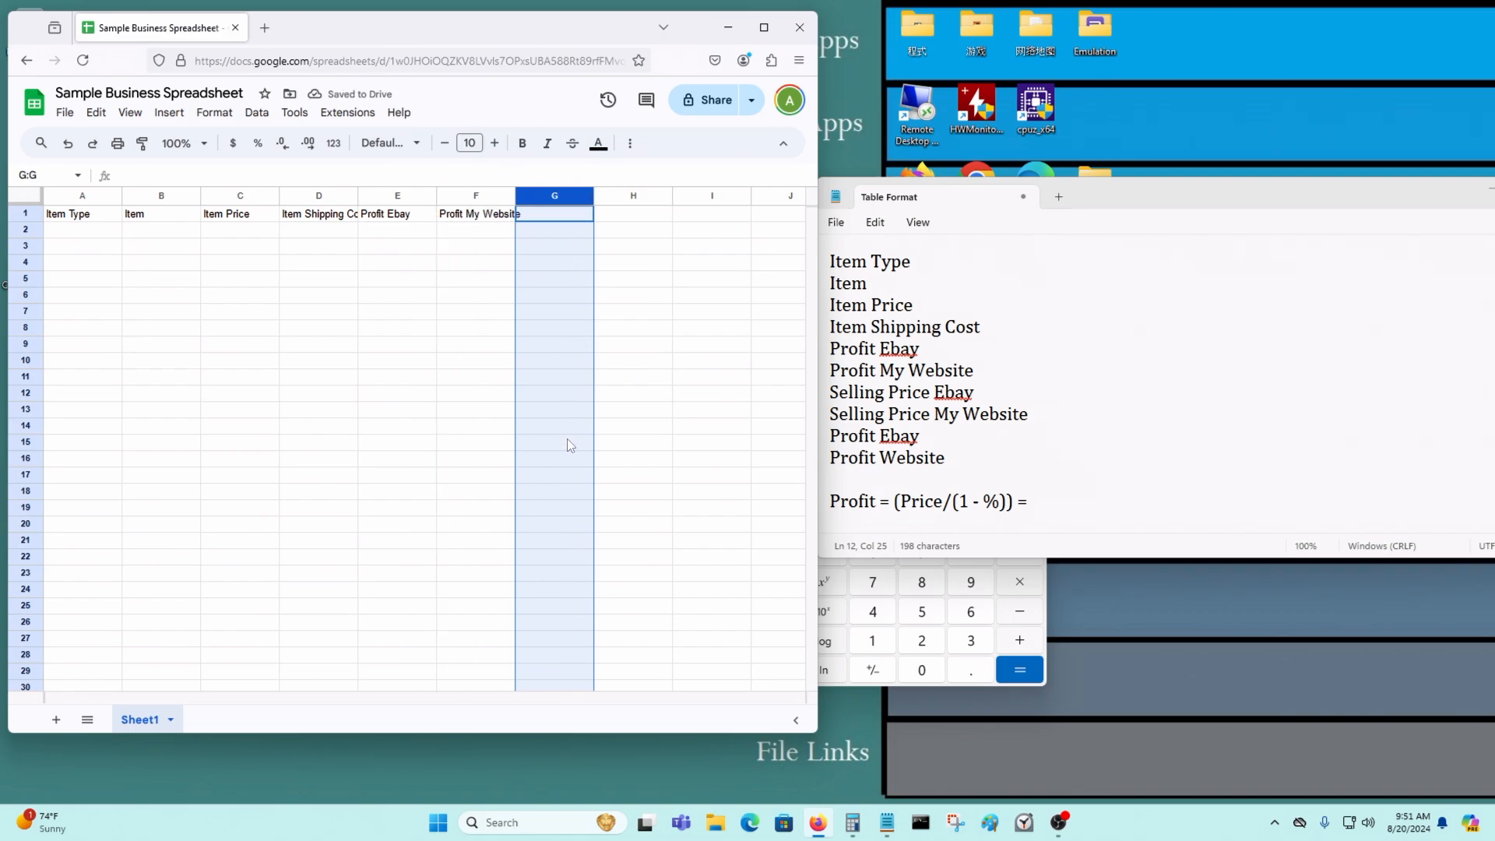
{"action": "type", "text": "Sell"}
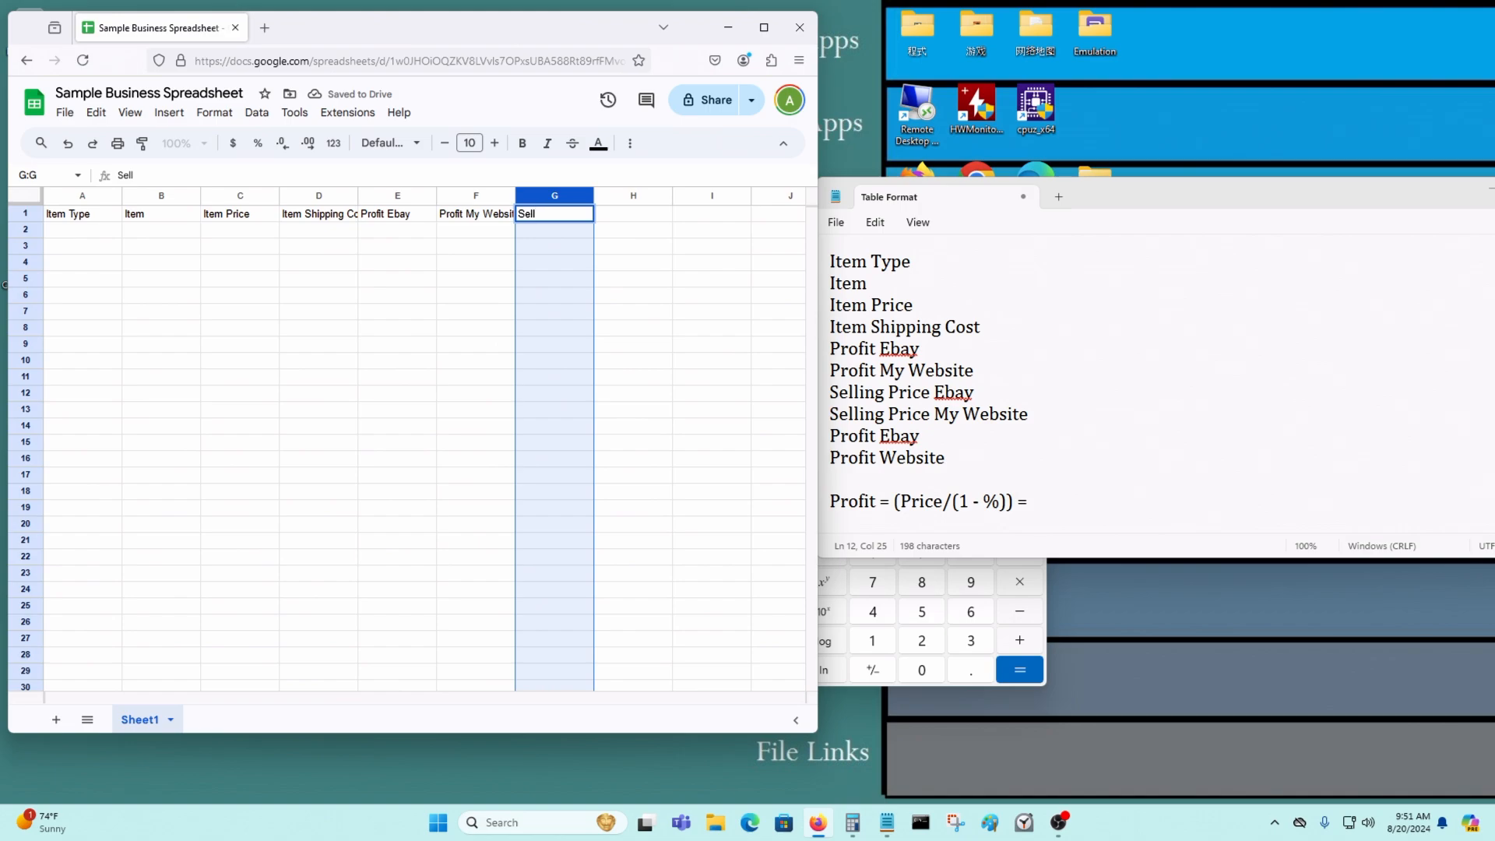
{"action": "type", "text": "ing Price Ebay"}
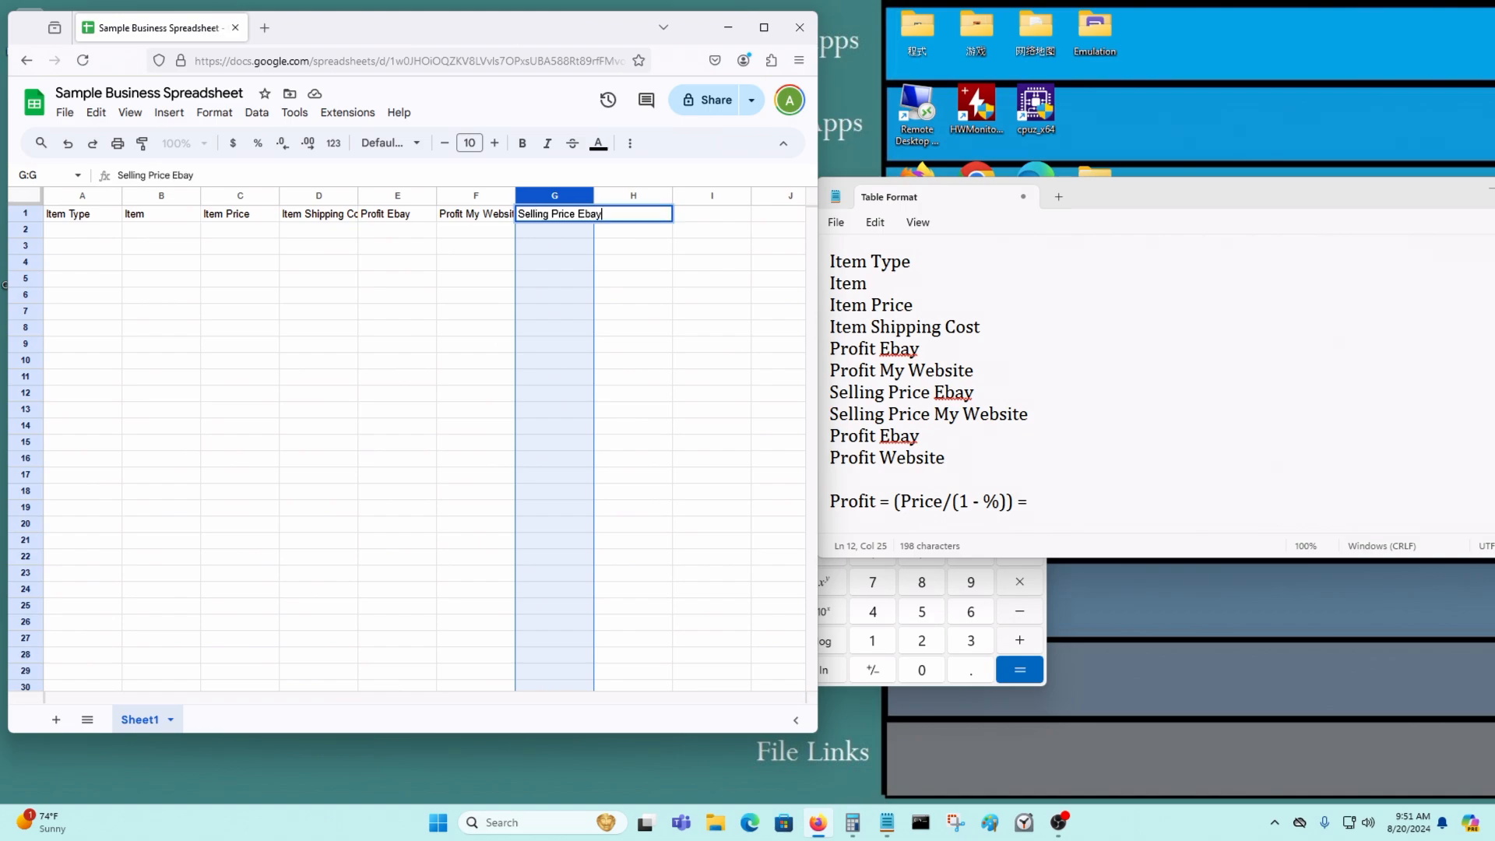
{"action": "key", "text": "Return"}
{"action": "left_click", "coordinate": [633, 195]}
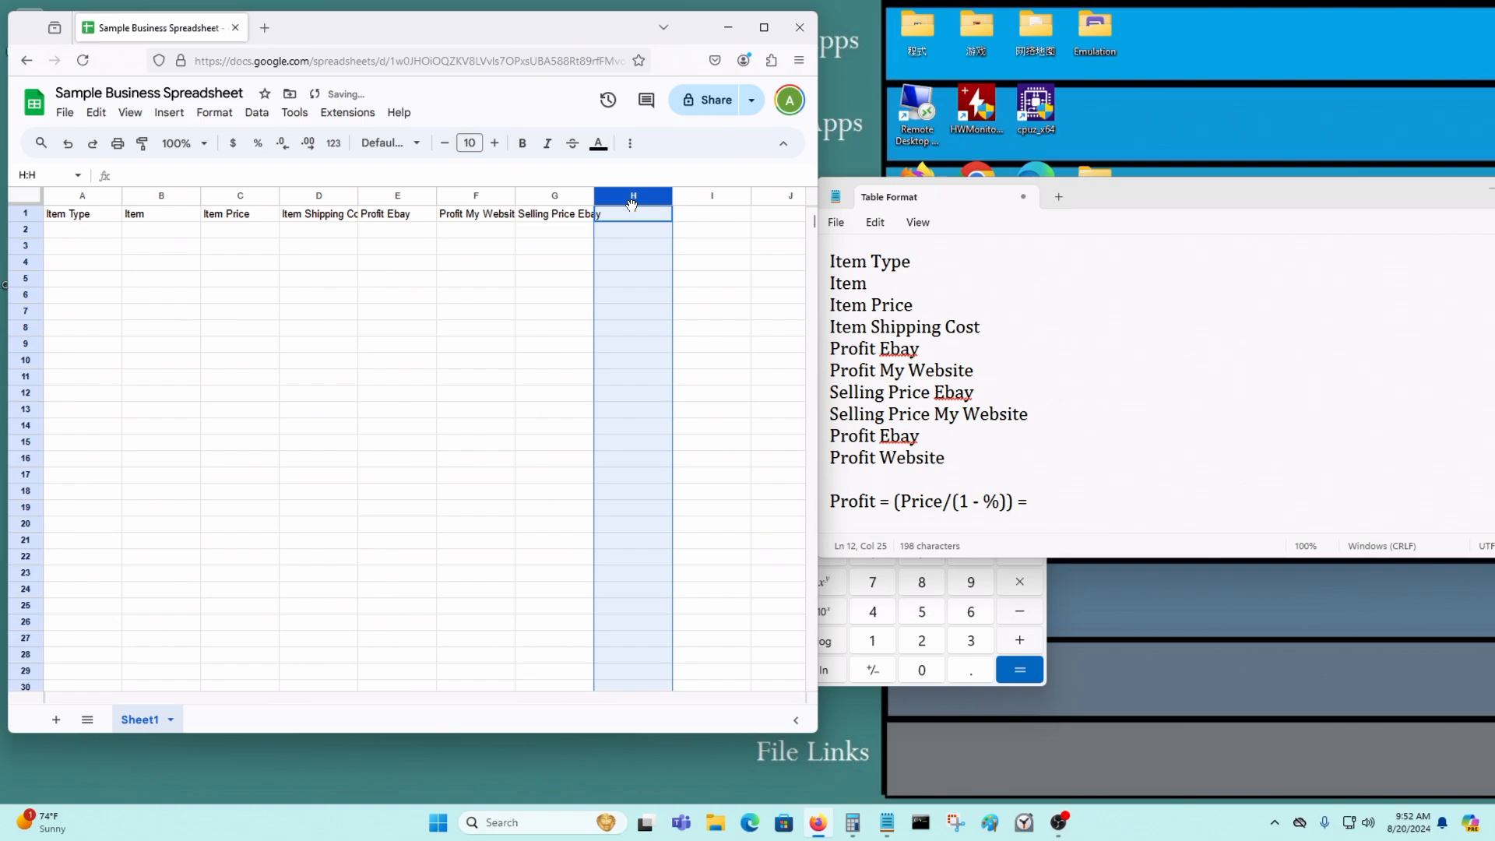
{"action": "type", "text": "Selling Price "}
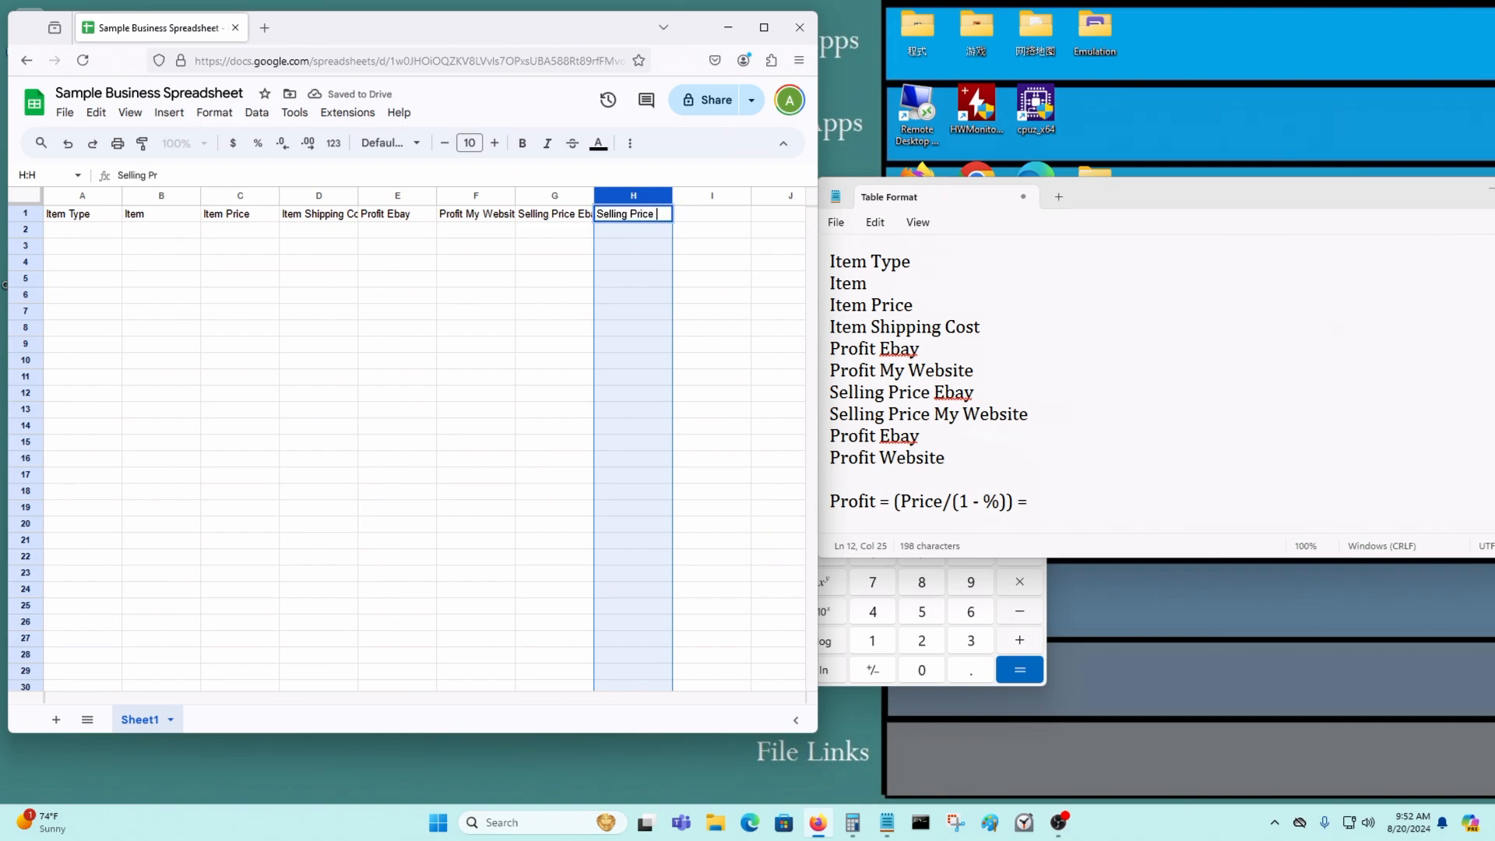
{"action": "type", "text": "My Website"}
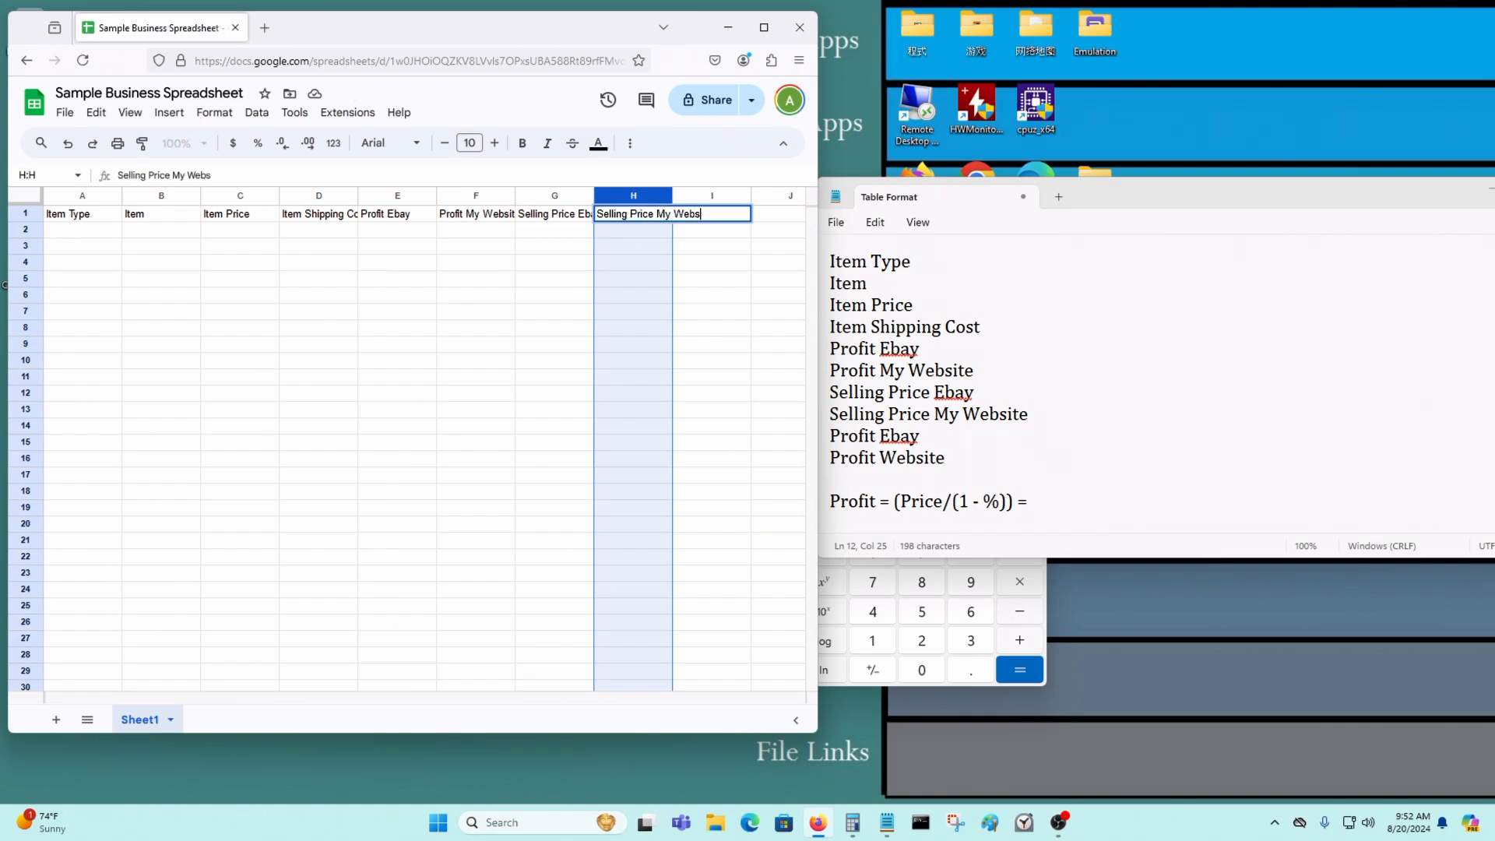
{"action": "key", "text": "Return"}
Step: Enter a second Profit Ebay header in I1, following the selling price columns
{"action": "left_click", "coordinate": [704, 195]}
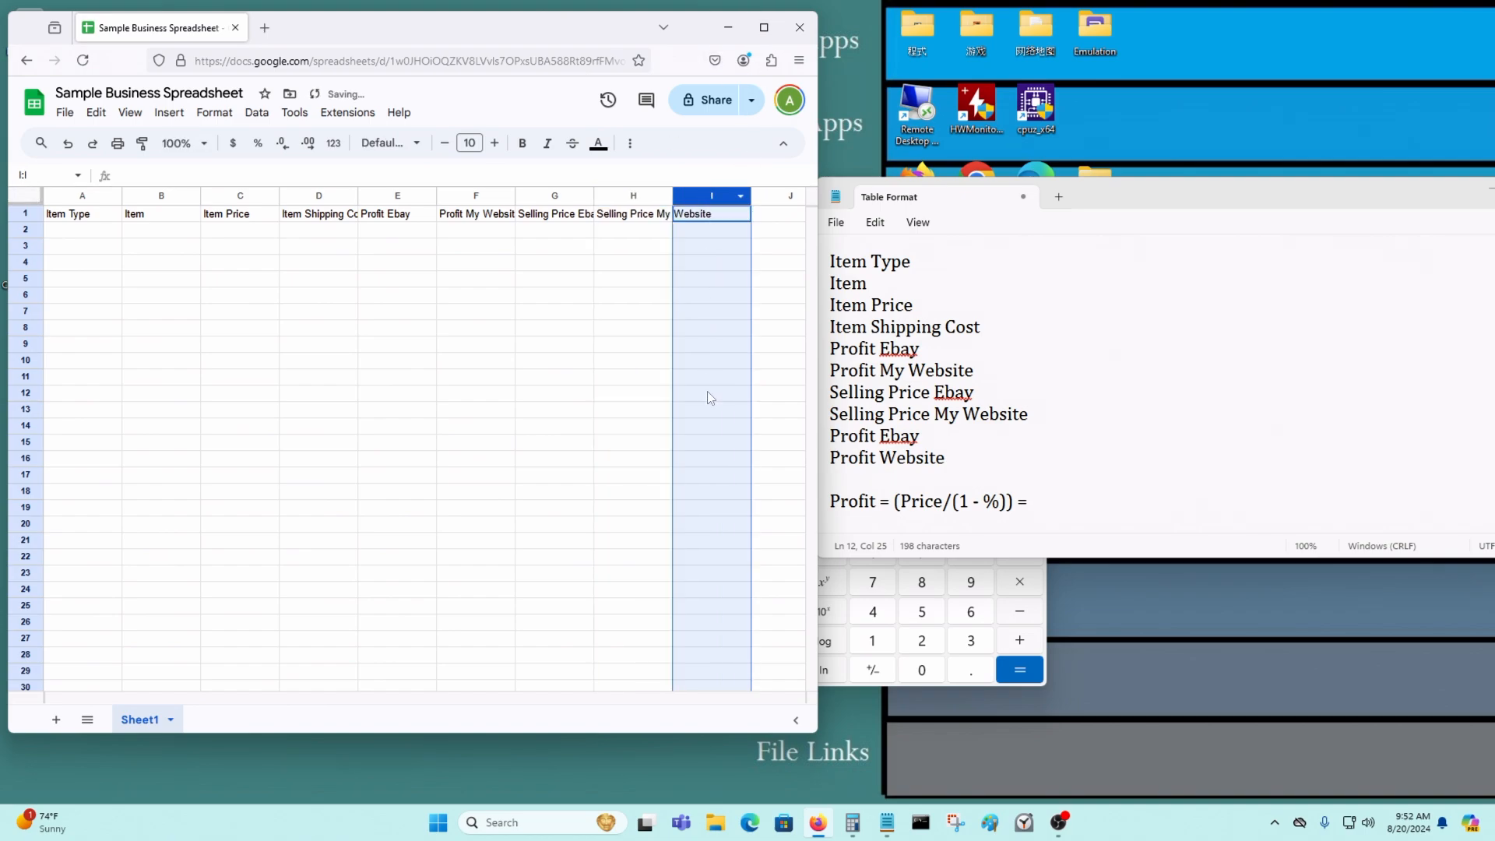
{"action": "type", "text": "Profit Ebay"}
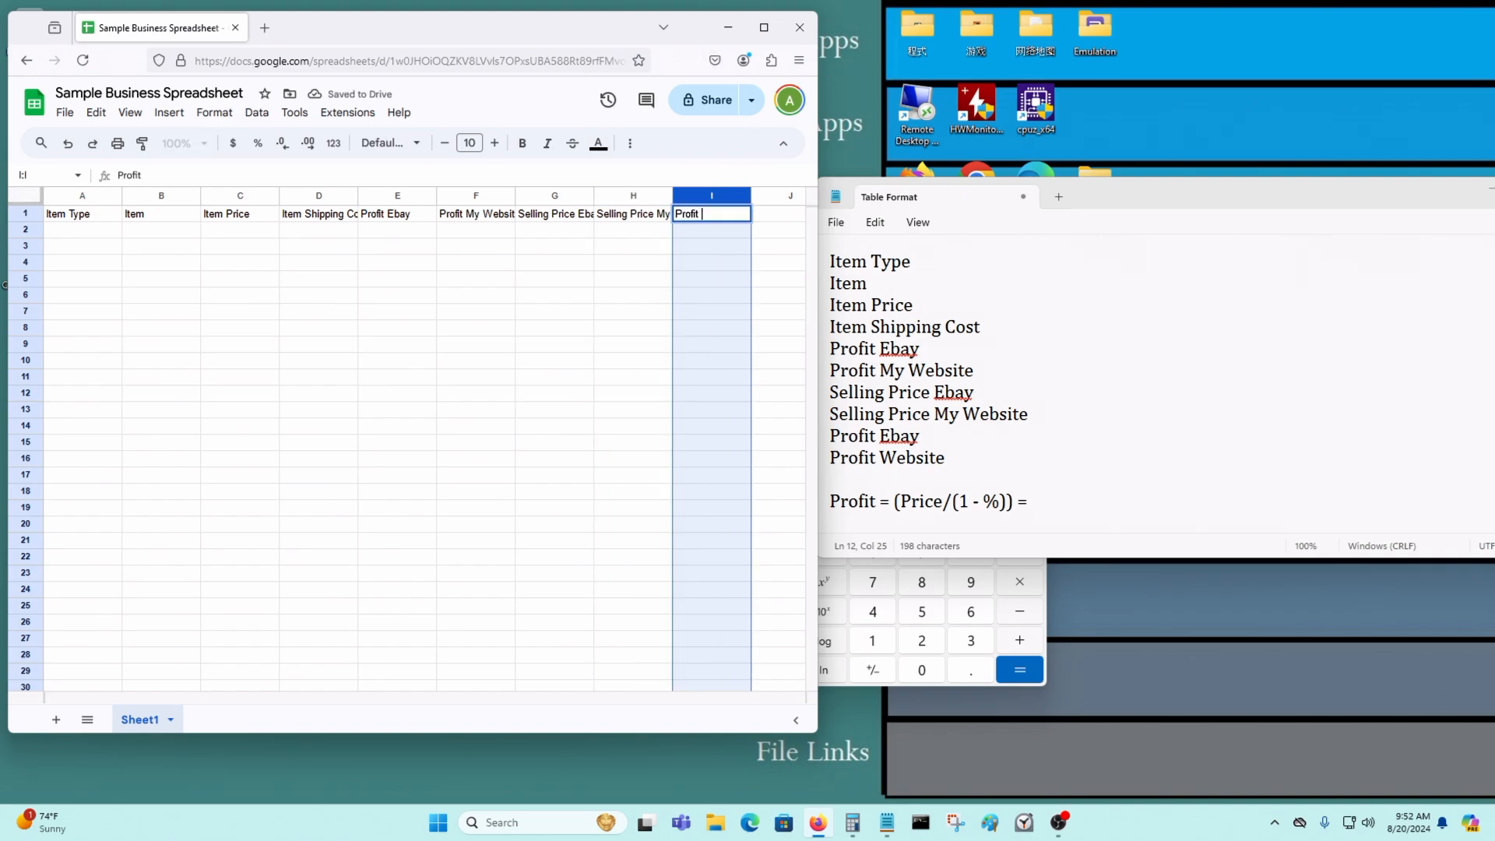
{"action": "key", "text": "Return"}
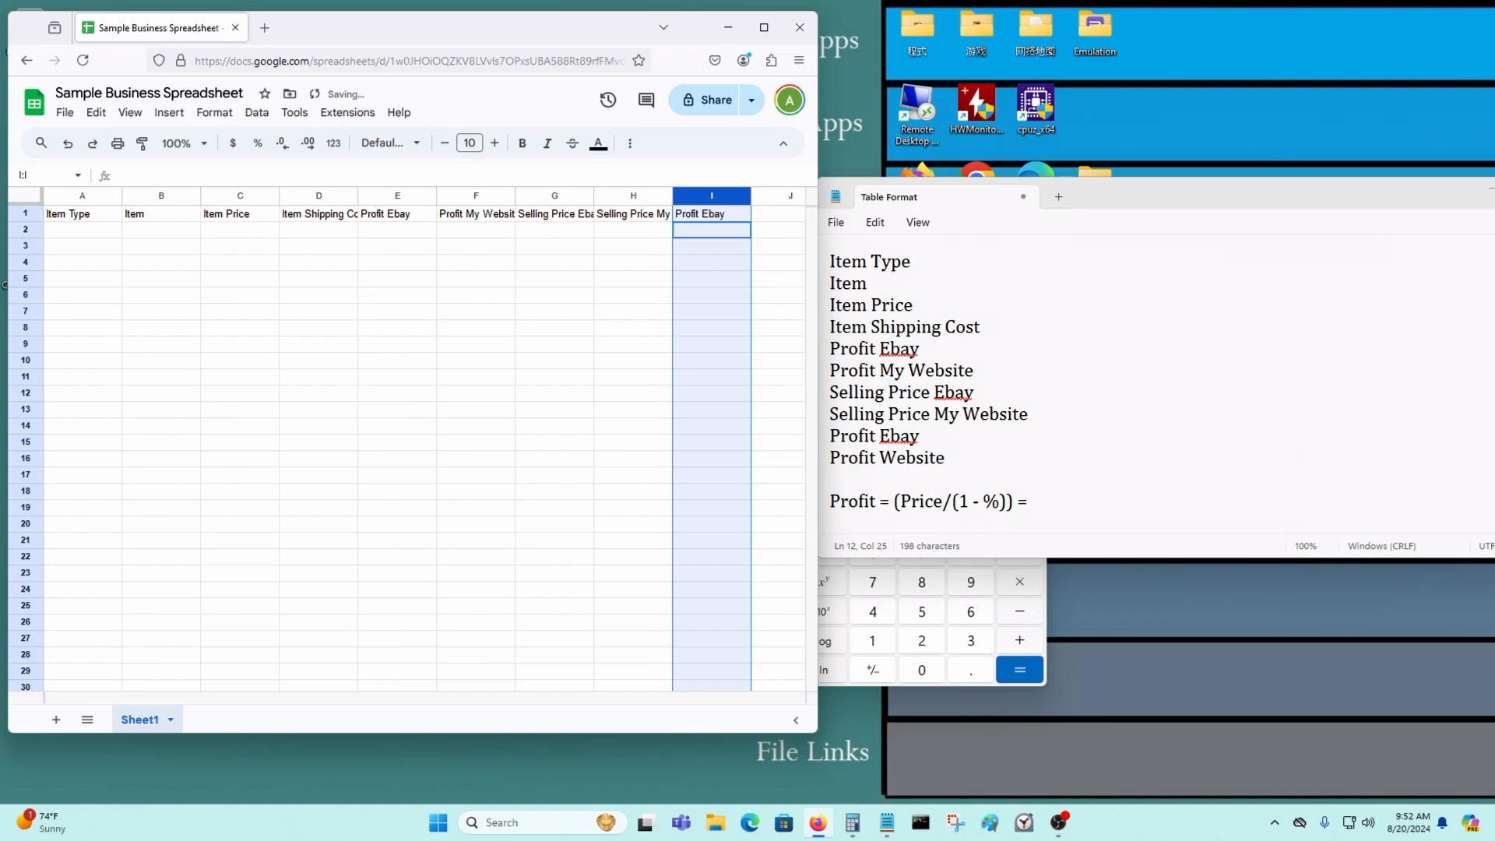
Step: Enter the header Profit My Website in J1
{"action": "left_click", "coordinate": [788, 195]}
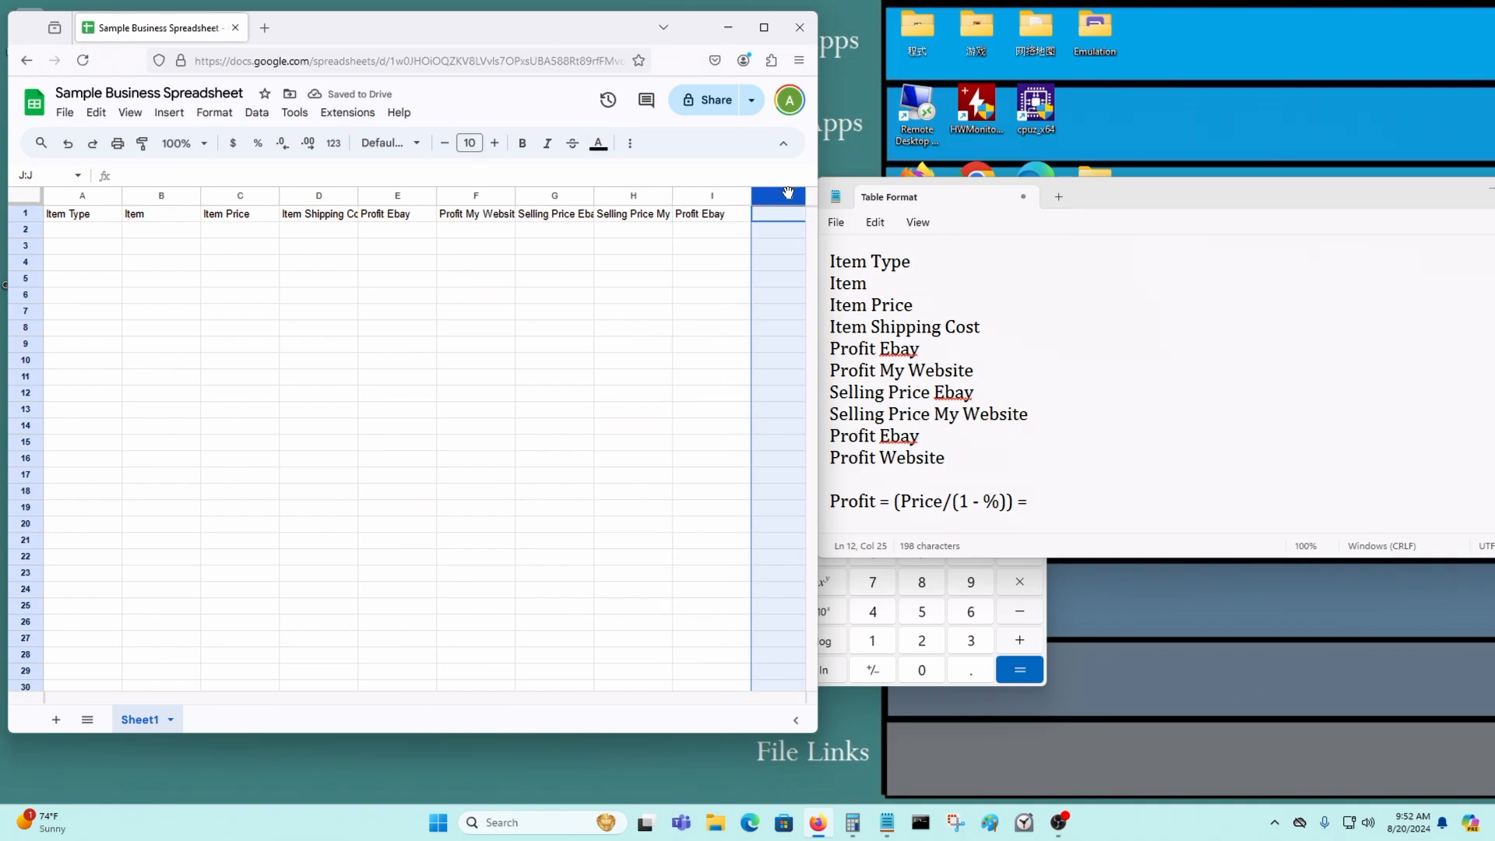
{"action": "type", "text": "Profit"}
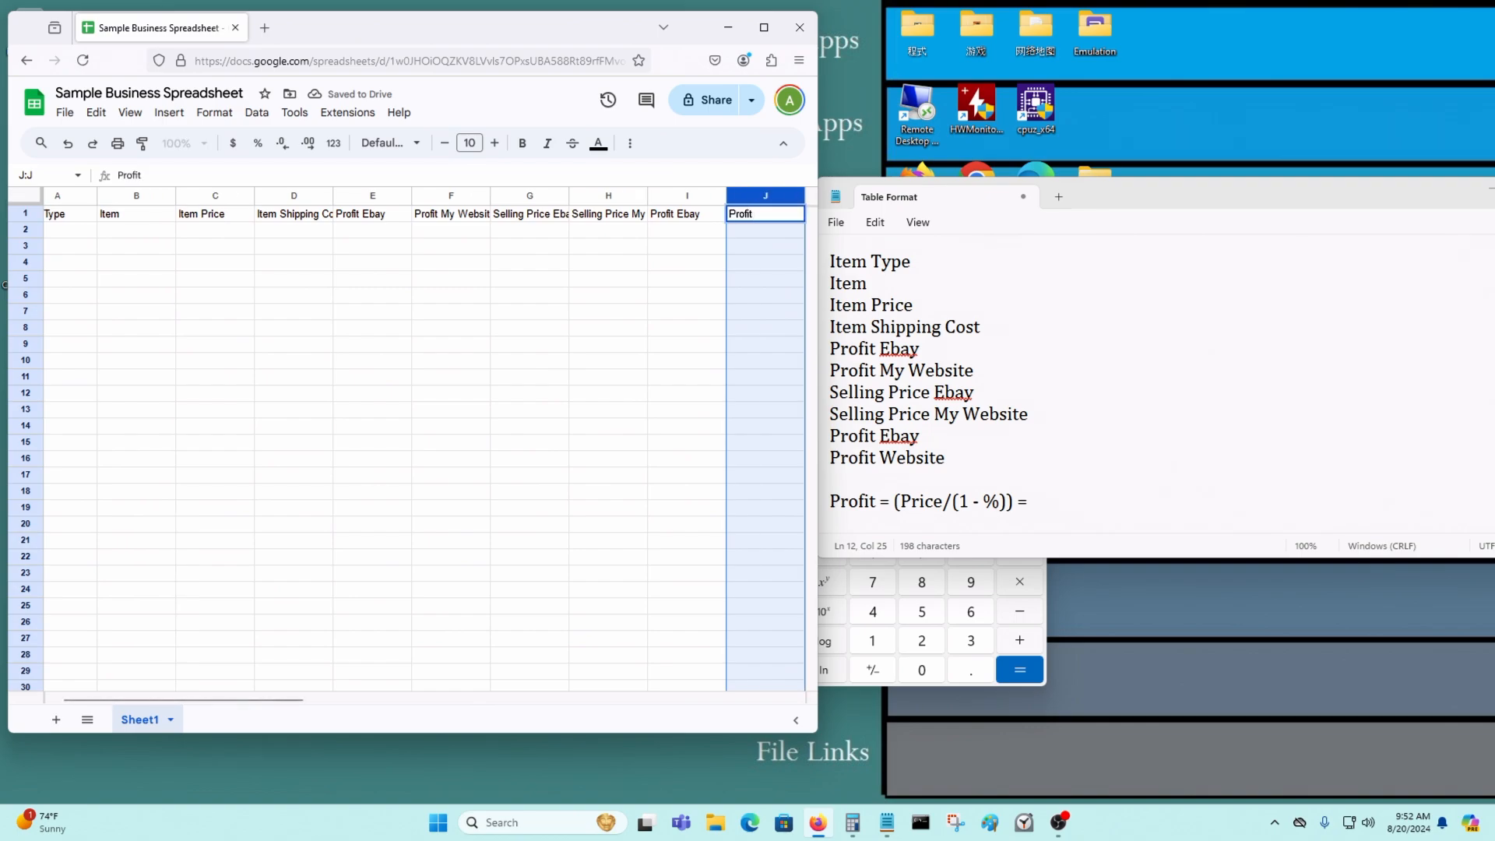
{"action": "type", "text": " My "}
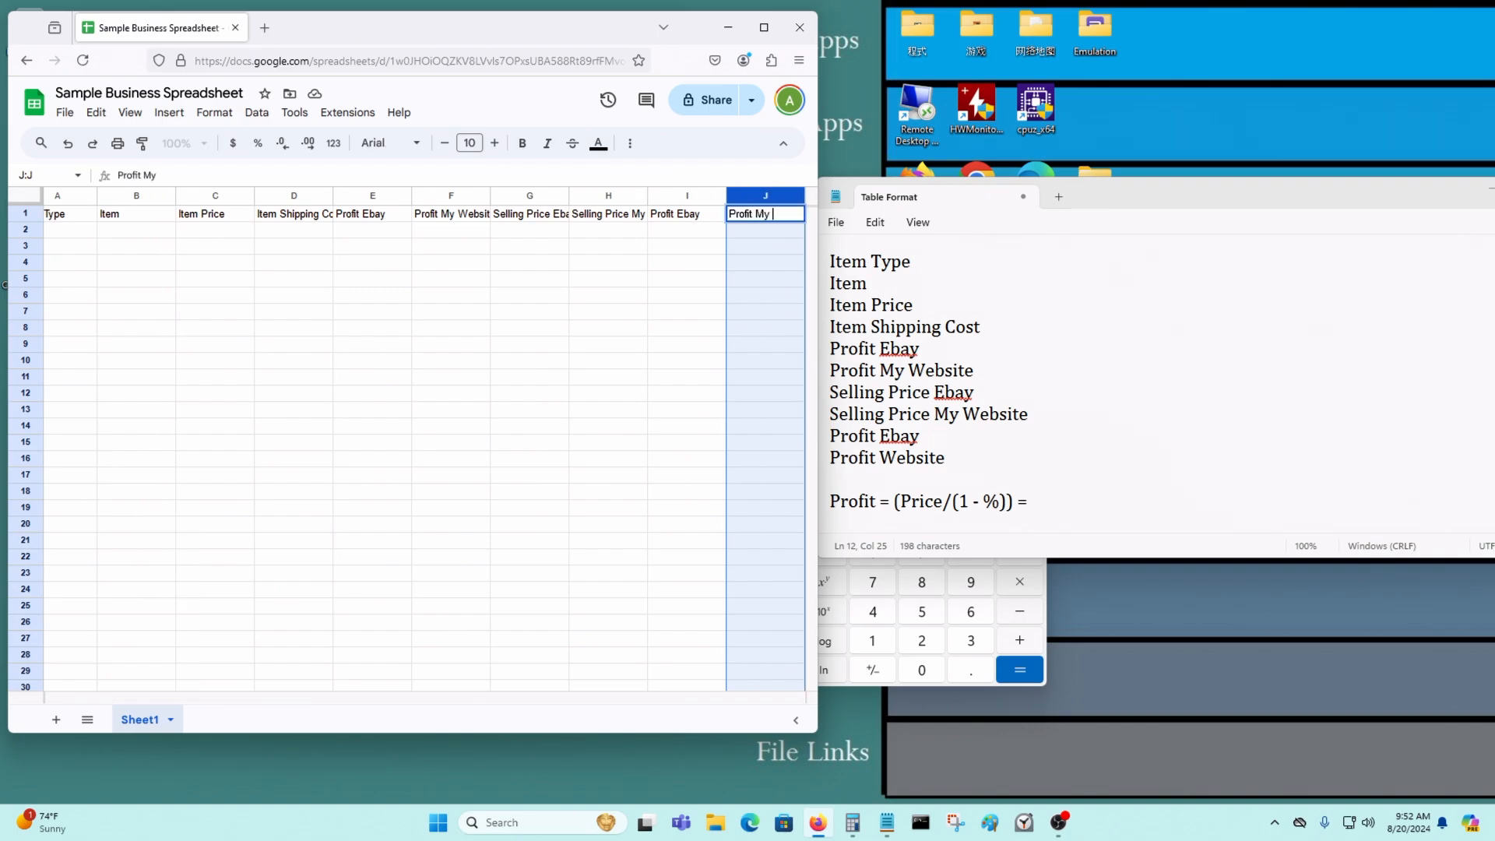
{"action": "type", "text": "Website"}
{"action": "key", "text": "Return"}
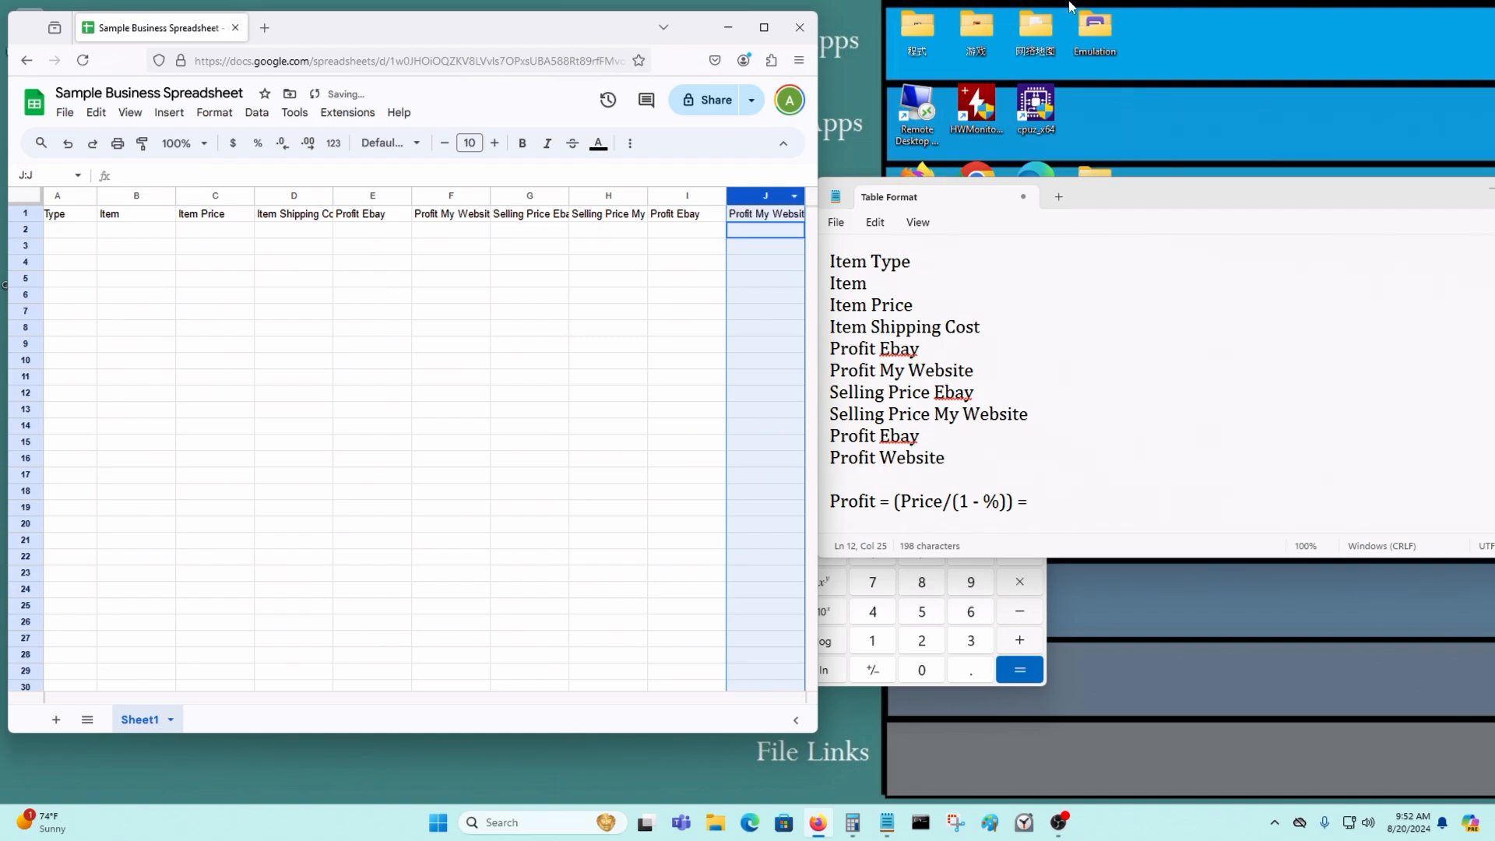
Step: Maximize the spreadsheet window and select A2 beneath the Item Type header
{"action": "left_click", "coordinate": [764, 28]}
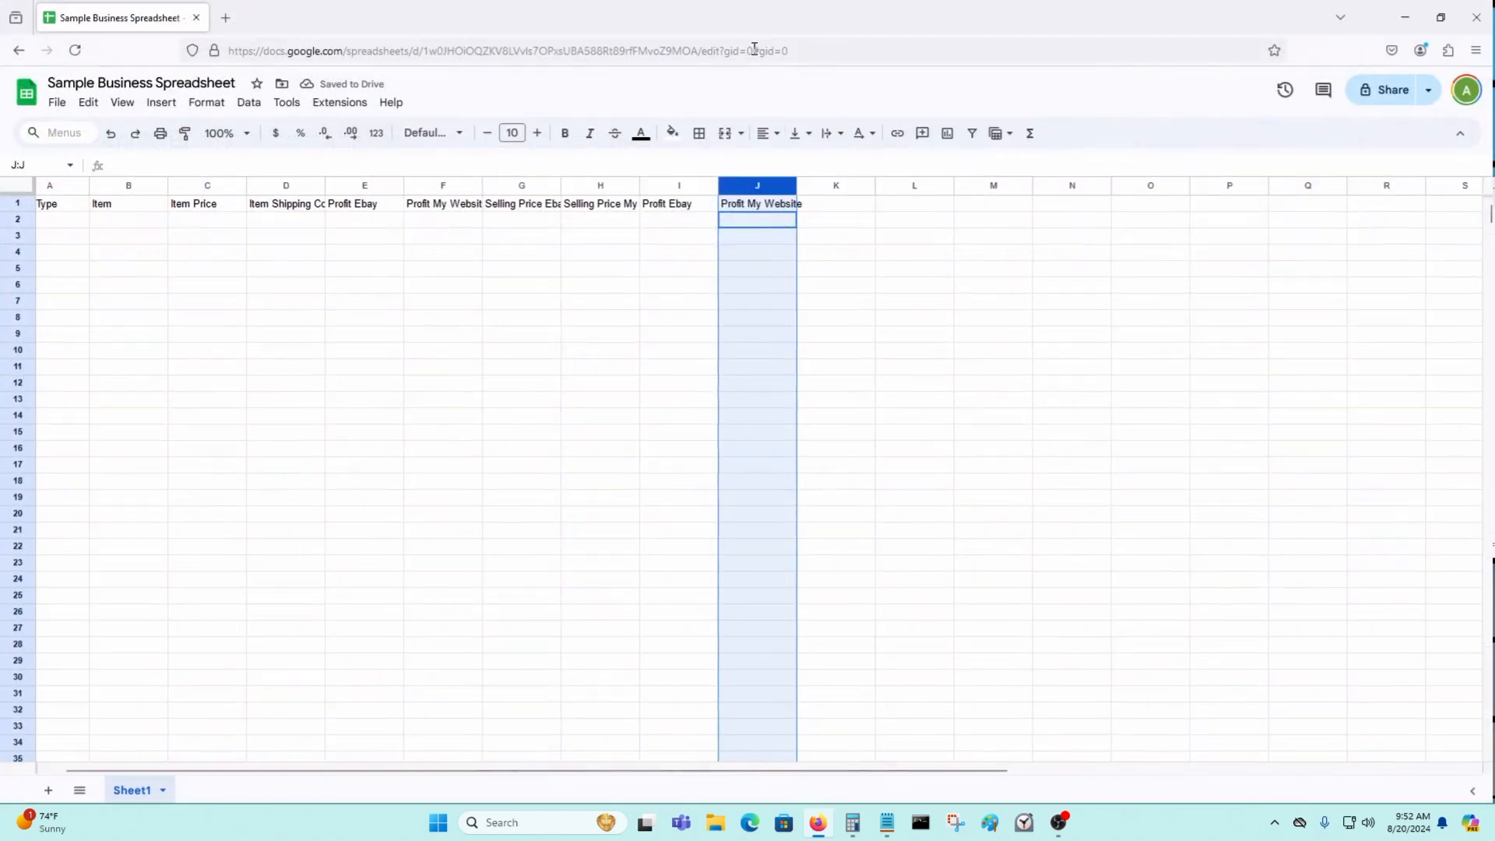
{"action": "left_click", "coordinate": [355, 366]}
{"action": "left_click", "coordinate": [80, 224]}
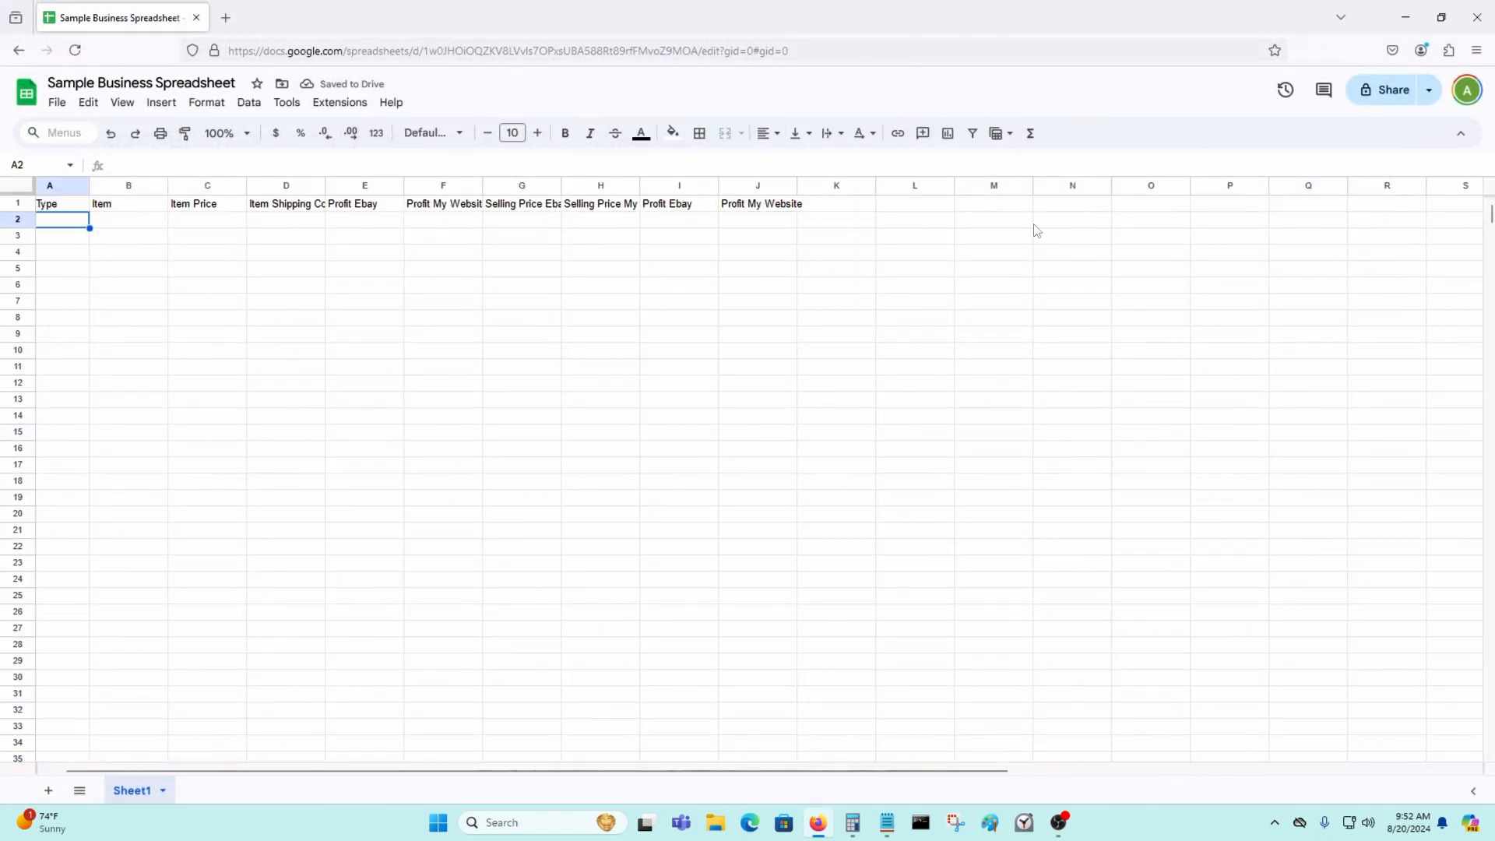
Step: Look over the headers in row 1, from Item Type to the last Profit My Website column
{"action": "key", "text": "Up"}
{"action": "key", "text": "Right"}
{"action": "key", "text": "Right"}
{"action": "key", "text": "Right"}
{"action": "key", "text": "Right"}
{"action": "key", "text": "Right"}
{"action": "key", "text": "Right"}
{"action": "key", "text": "Right"}
{"action": "key", "text": "Right"}
{"action": "key", "text": "Right"}
{"action": "key", "text": "Left"}
{"action": "key", "text": "Left"}
{"action": "key", "text": "Left"}
{"action": "key", "text": "Left"}
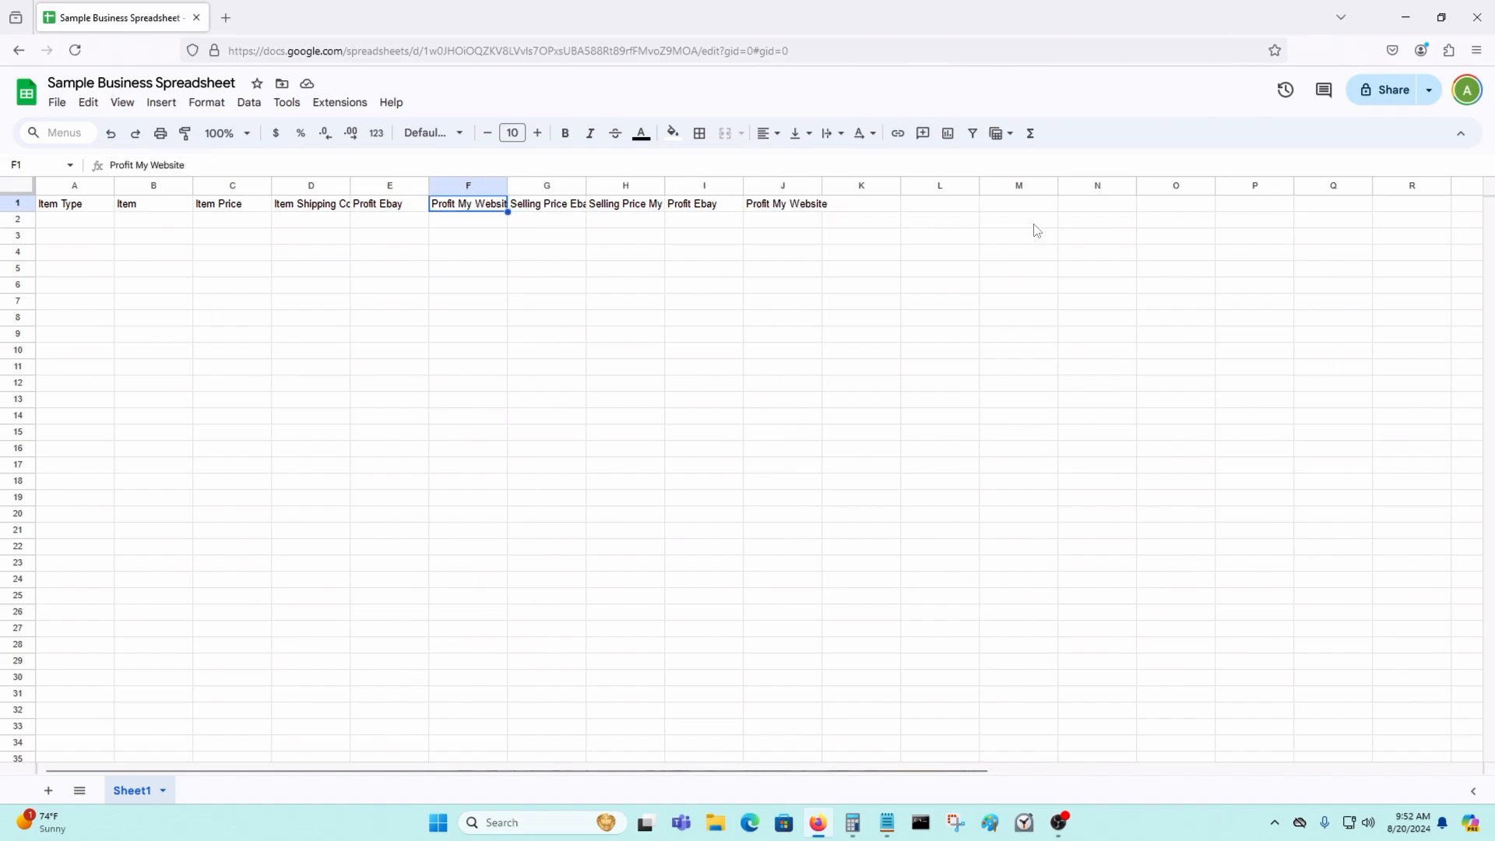
{"action": "key", "text": "Right"}
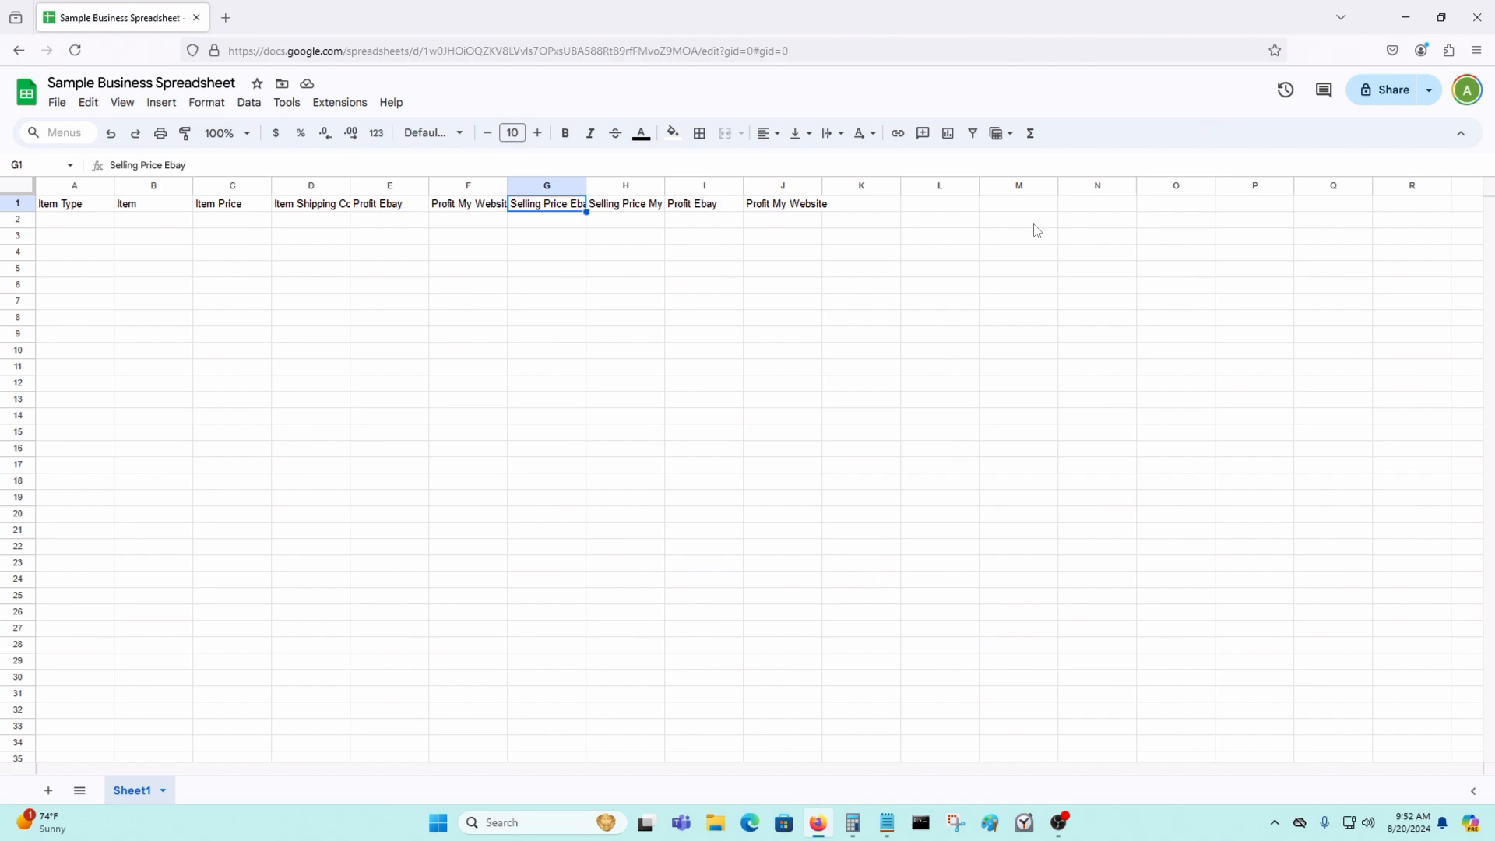
Step: Compare the Profit My Website header in F1 with the Selling Price Ebay header in G1
{"action": "key", "text": "Down"}
{"action": "key", "text": "Up"}
{"action": "key", "text": "Left"}
{"action": "key", "text": "Home"}
{"action": "key", "text": "Right"}
{"action": "key", "text": "Right"}
{"action": "key", "text": "Right"}
{"action": "key", "text": "Right"}
{"action": "key", "text": "Right"}
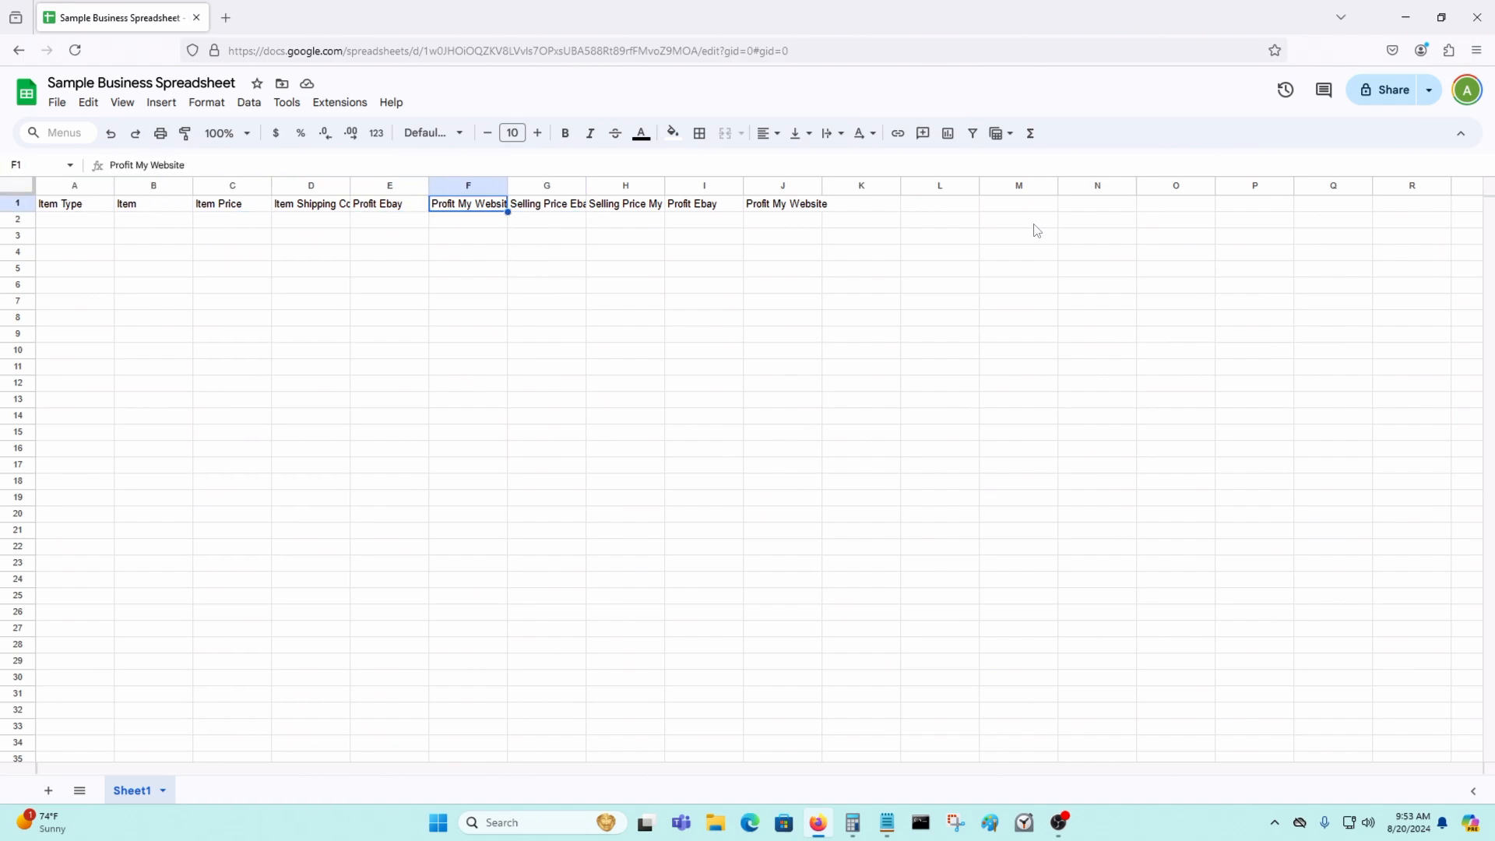
{"action": "key", "text": "Right"}
{"action": "key", "text": "Left"}
{"action": "key", "text": "Right"}
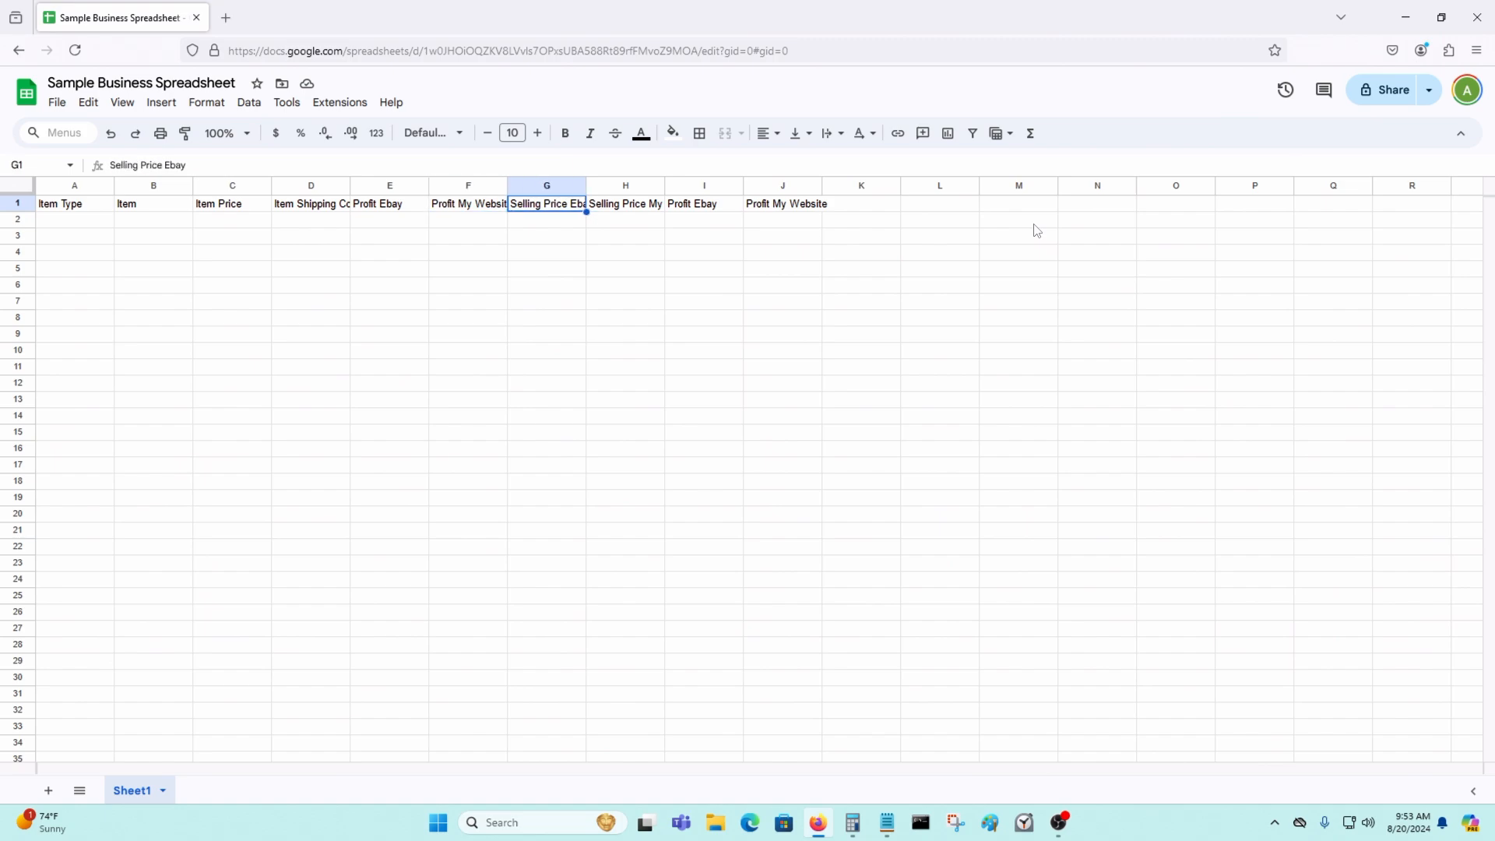
{"action": "key", "text": "Left"}
{"action": "key", "text": "Right"}
{"action": "key", "text": "Left"}
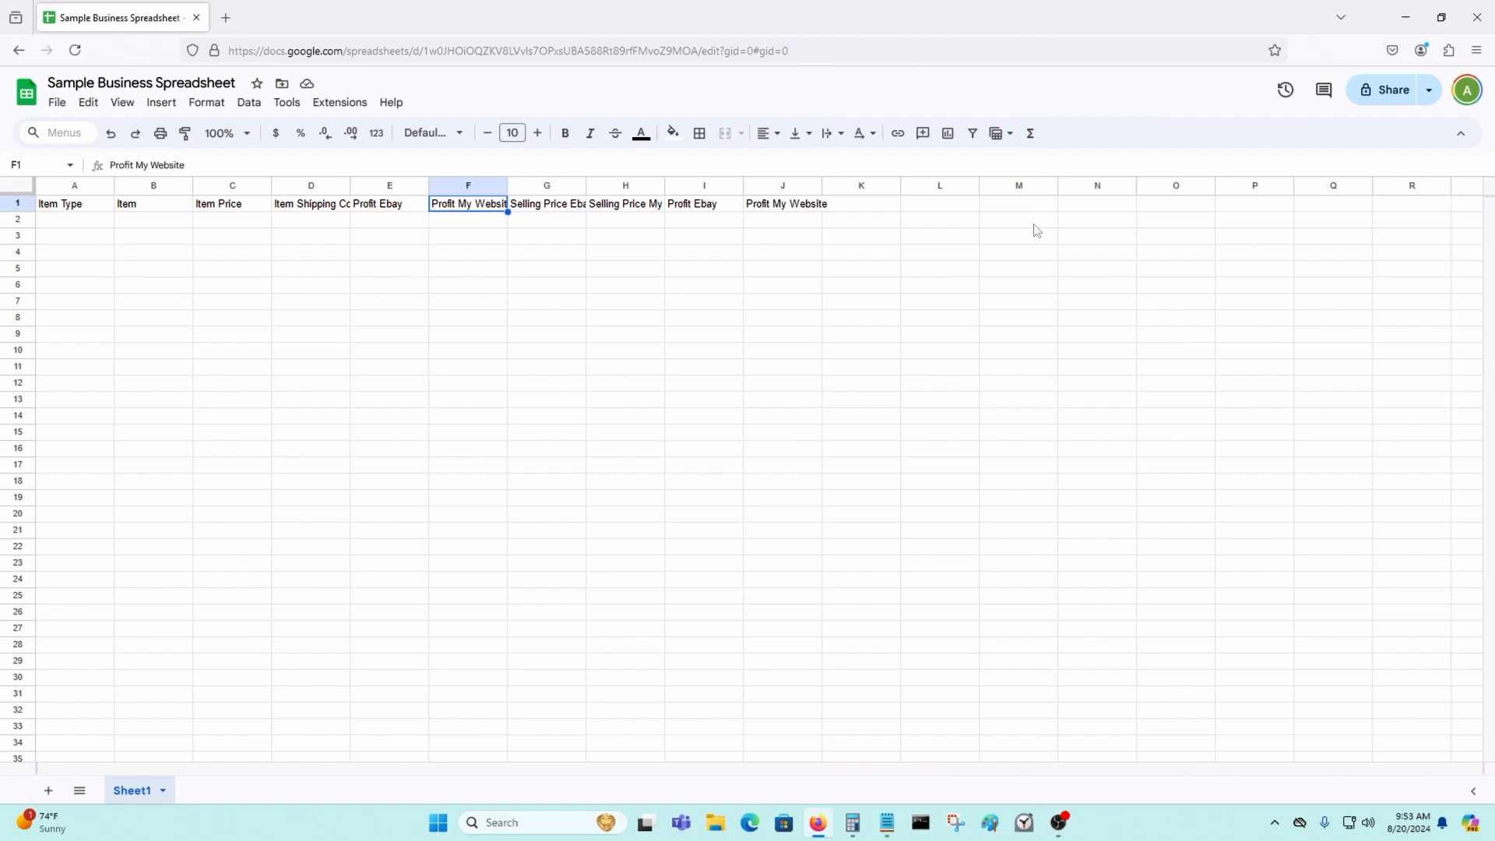
{"action": "key", "text": "Left"}
{"action": "key", "text": "Left"}
{"action": "key", "text": "Left"}
{"action": "key", "text": "Left"}
{"action": "key", "text": "Left"}
Step: Enter Clothing as the item type in A2
{"action": "key", "text": "Down"}
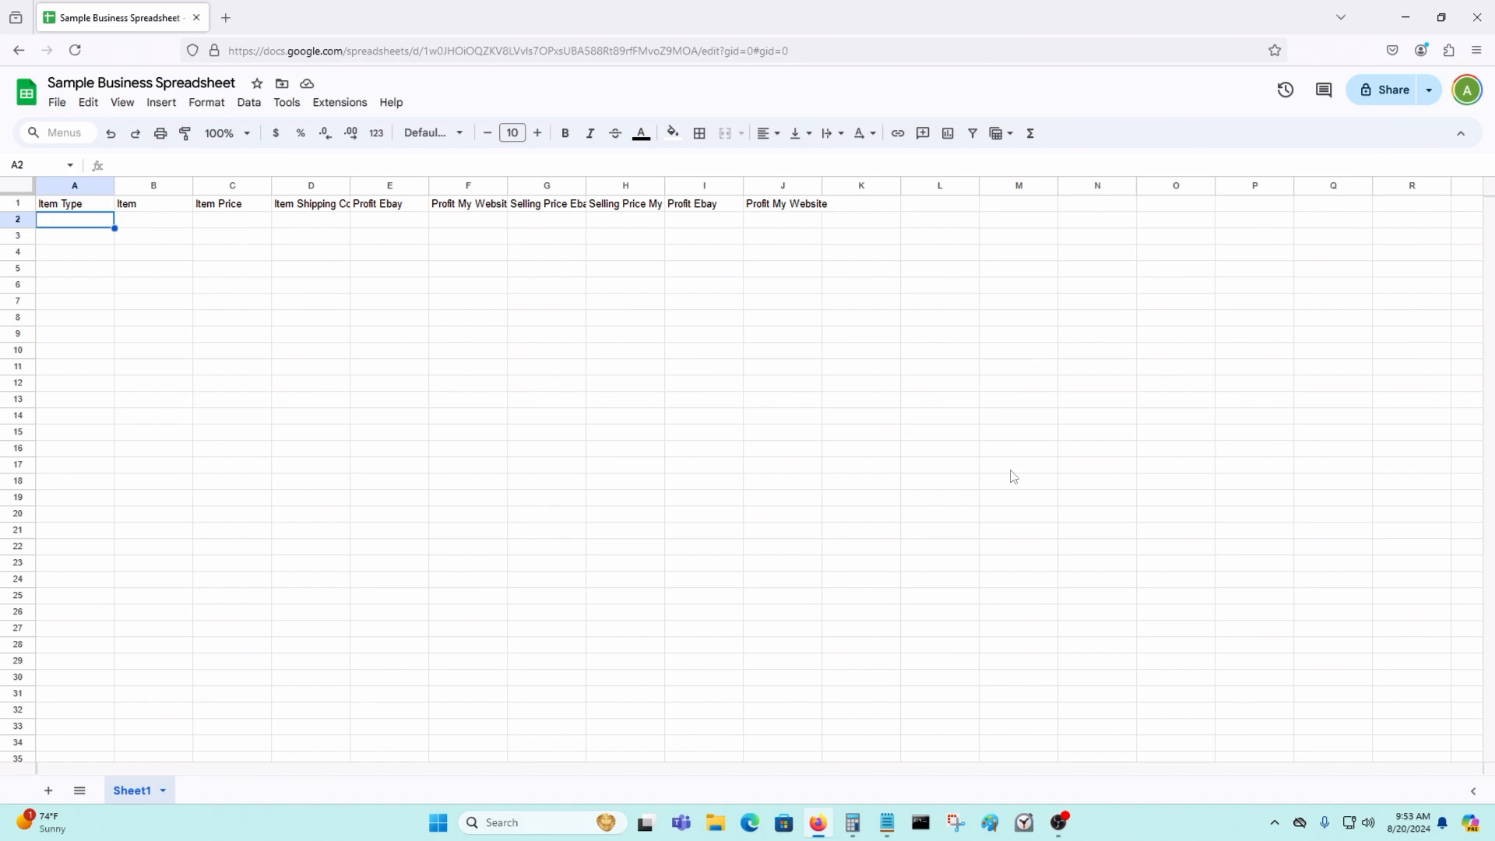
{"action": "type", "text": "Clothing"}
{"action": "key", "text": "Return"}
Step: Enter Red T-Shirt as the item in B2
{"action": "key", "text": "Up"}
{"action": "key", "text": "Right"}
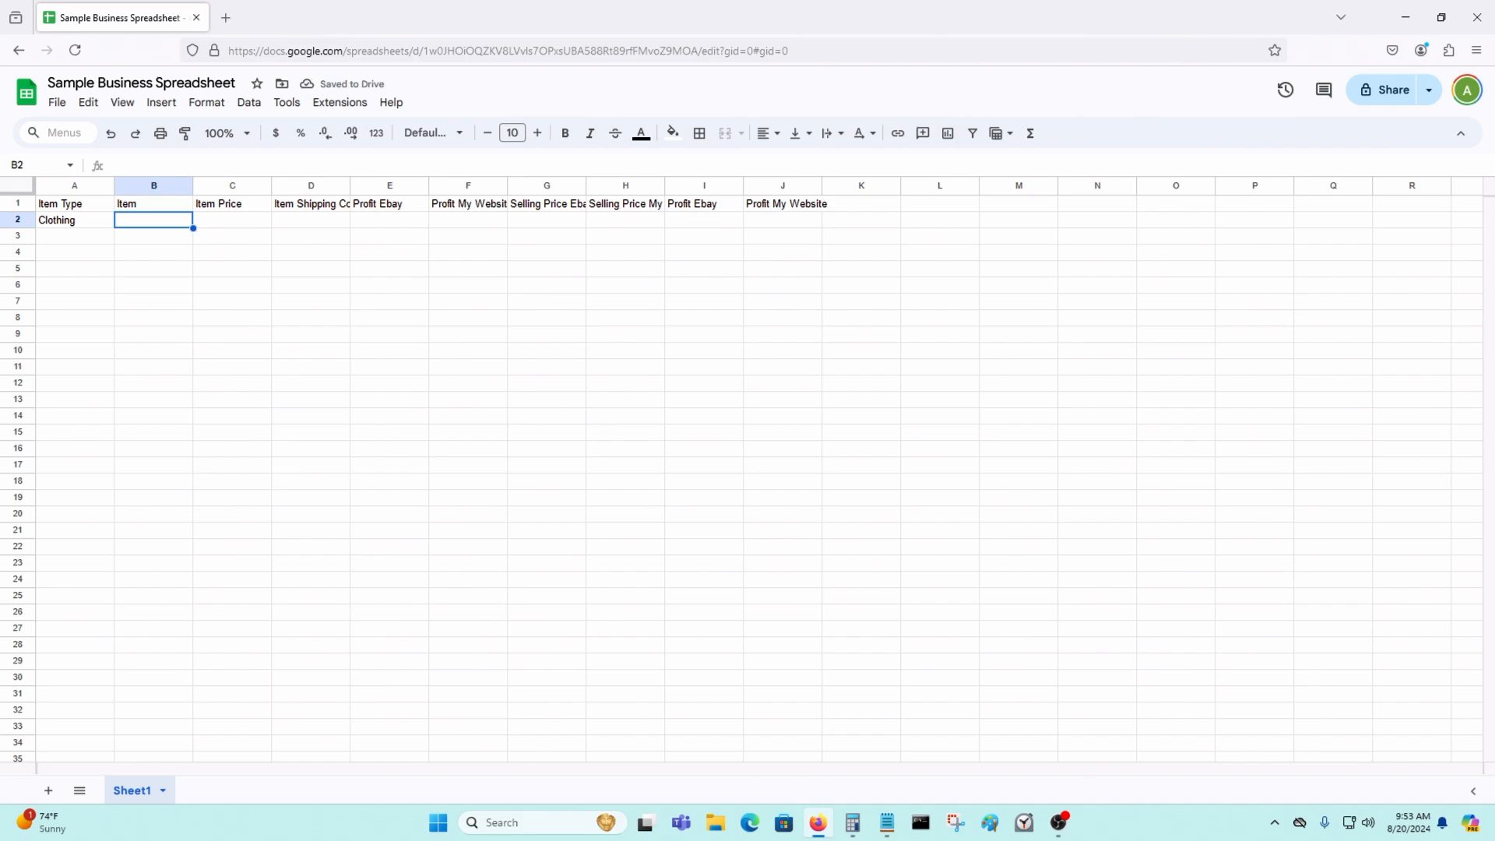
{"action": "type", "text": "T-shir"}
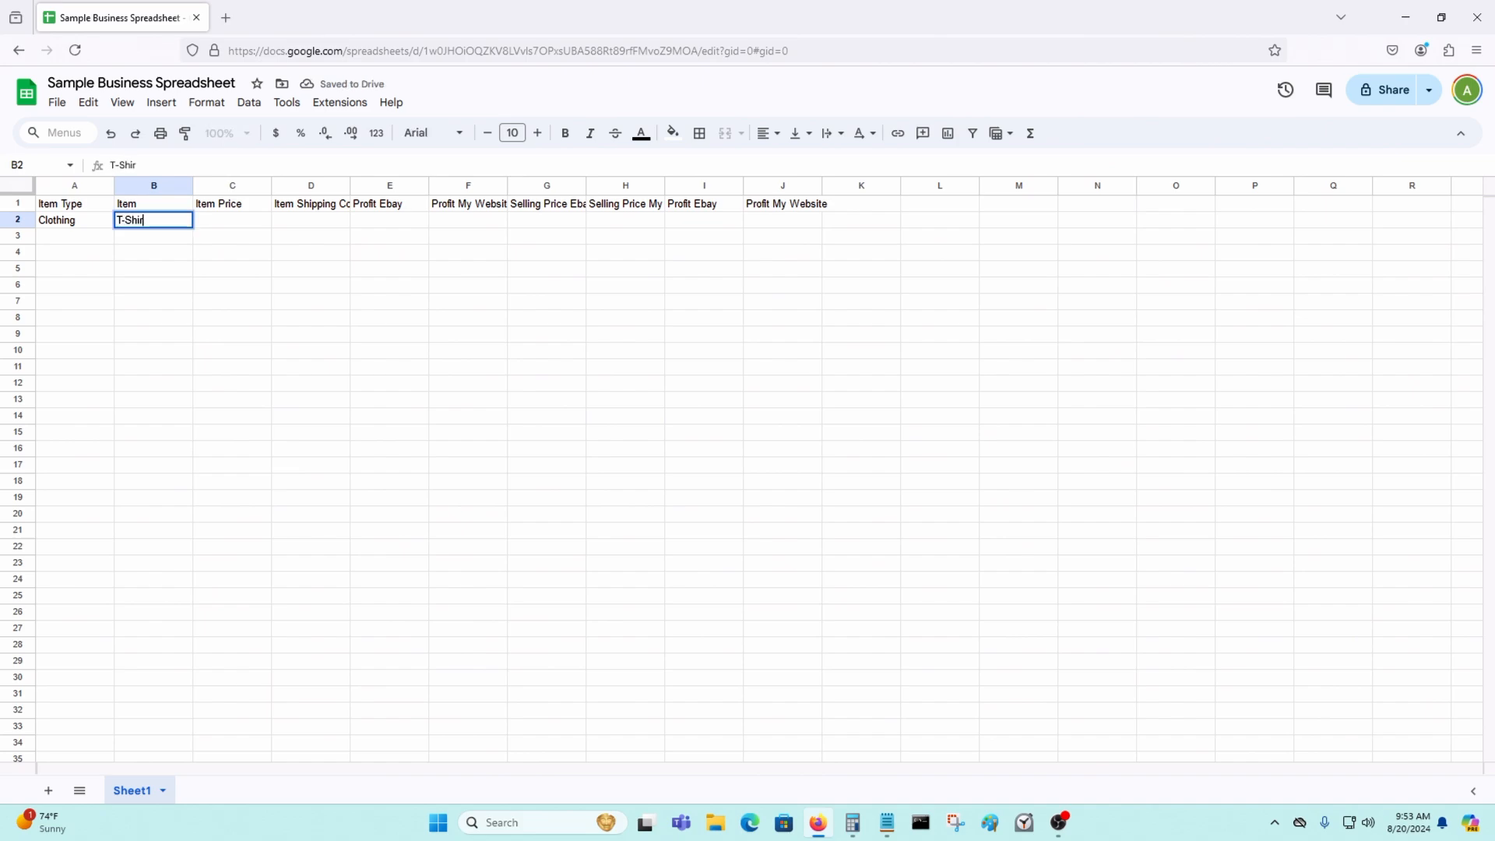
{"action": "type", "text": "ts"}
{"action": "key", "text": "BackSpace"}
{"action": "key", "text": "Return"}
{"action": "key", "text": "Up"}
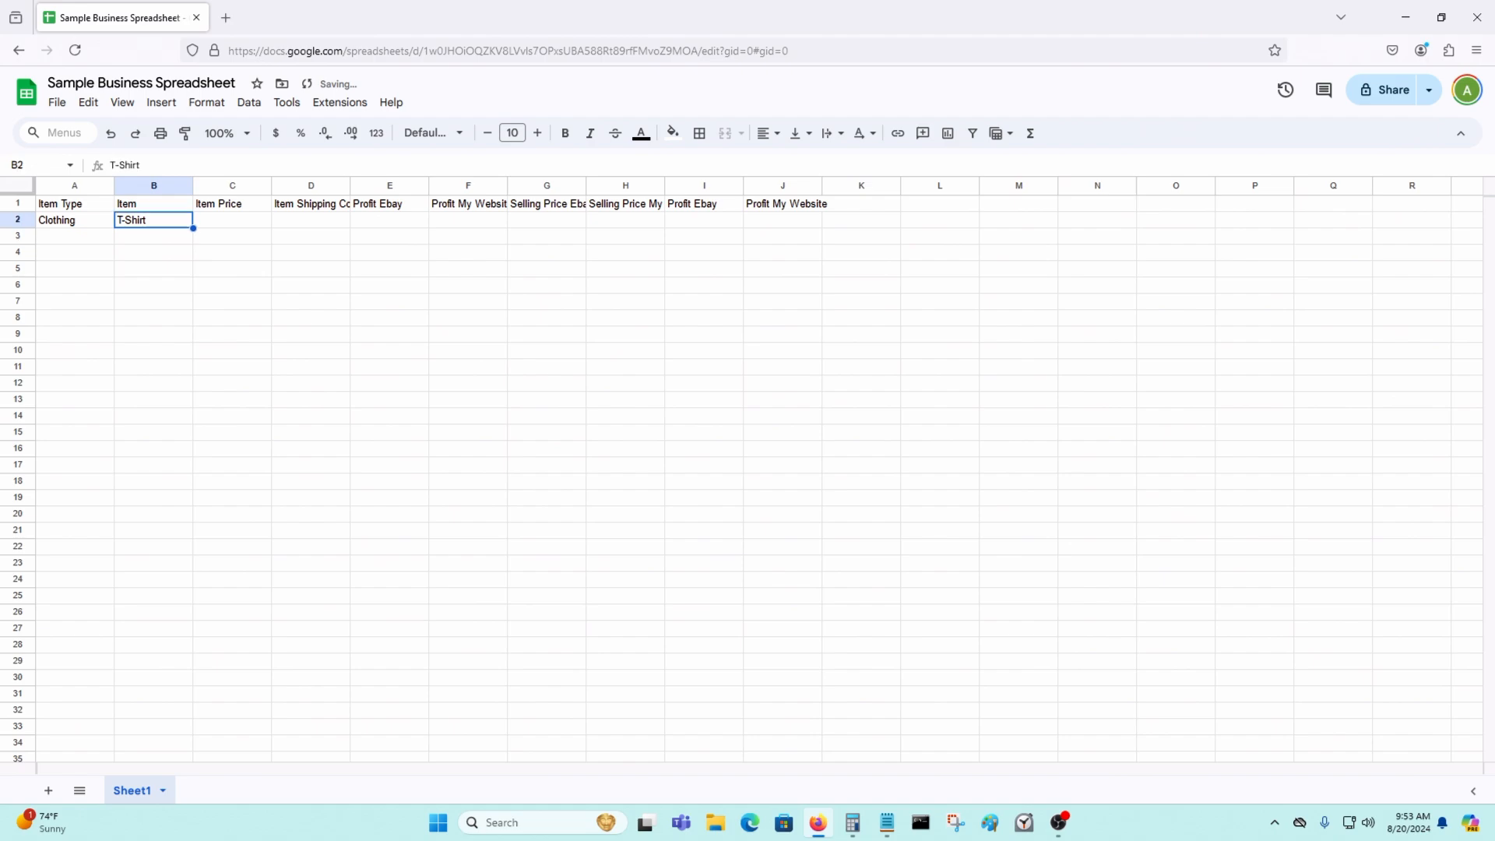
{"action": "double_click", "coordinate": [192, 221]}
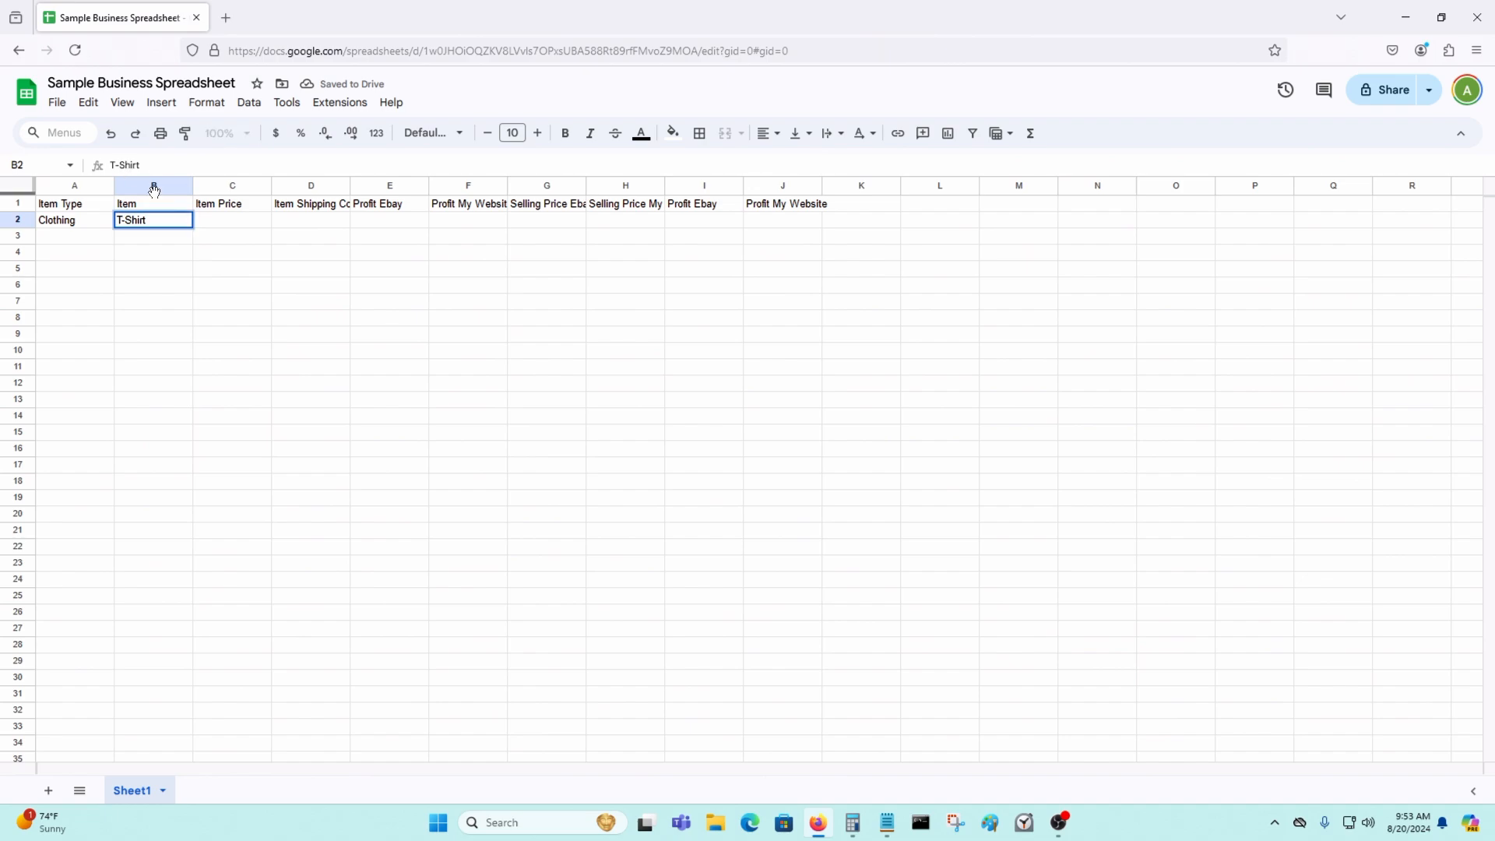
{"action": "key", "text": "Home"}
{"action": "type", "text": "Red"}
{"action": "key", "text": "Return"}
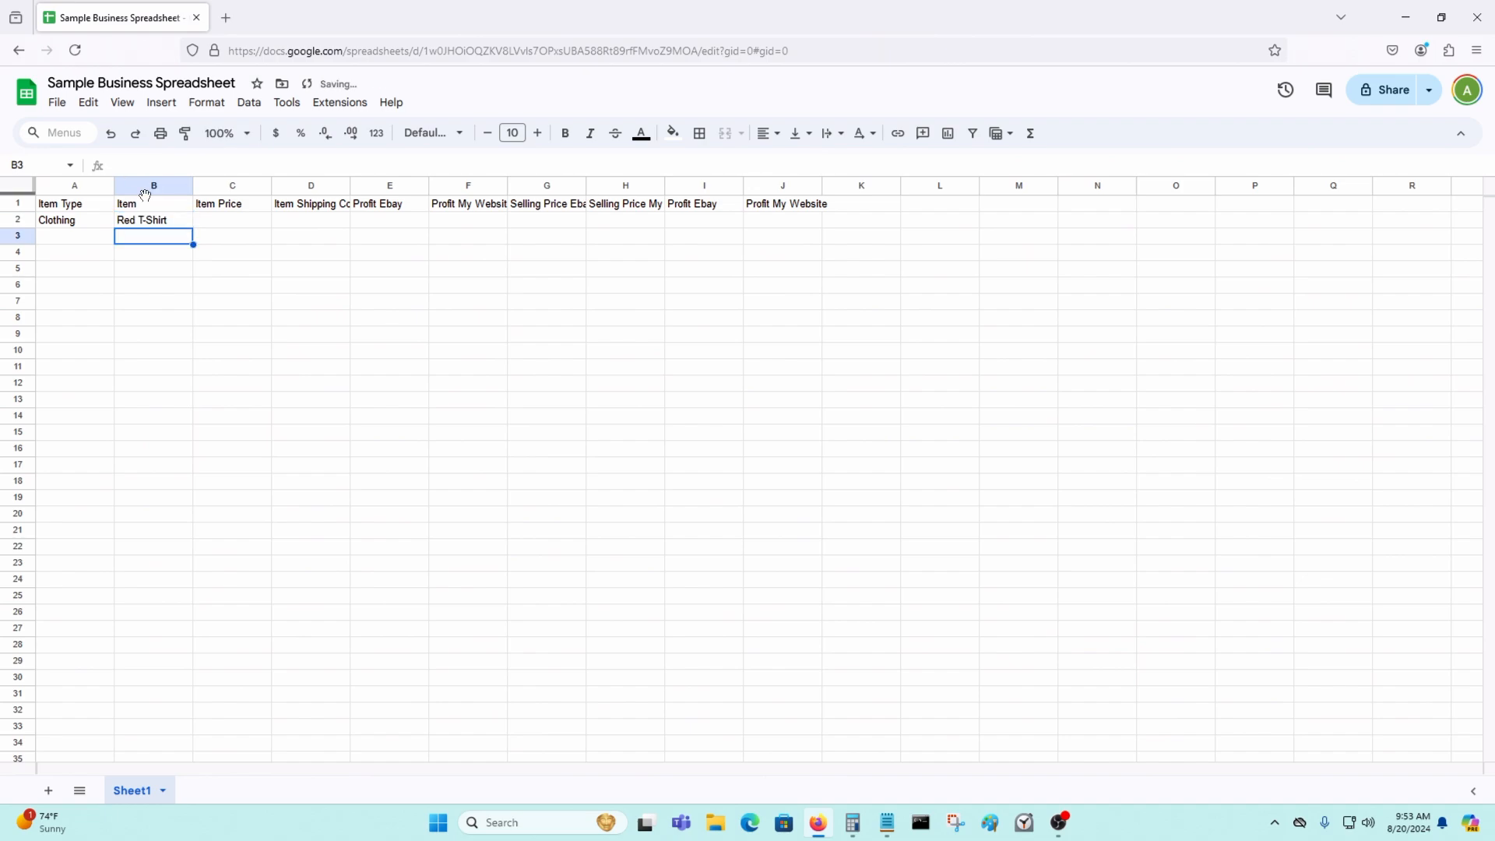
Step: Enter an item price of $5 in C2 and an item shipping cost of $2 in D2
{"action": "left_click", "coordinate": [265, 222]}
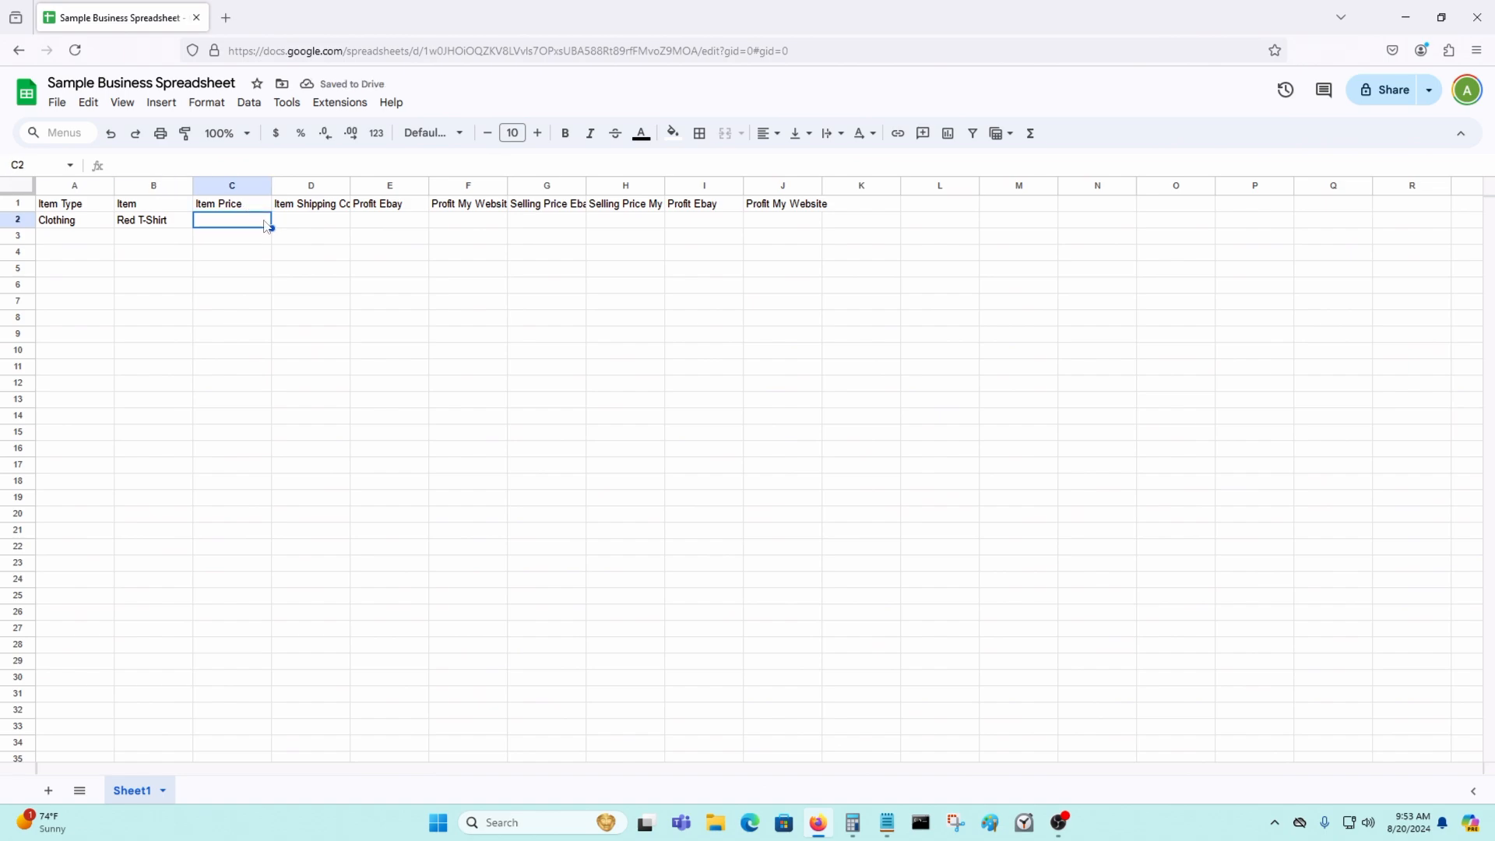
{"action": "type", "text": "$"}
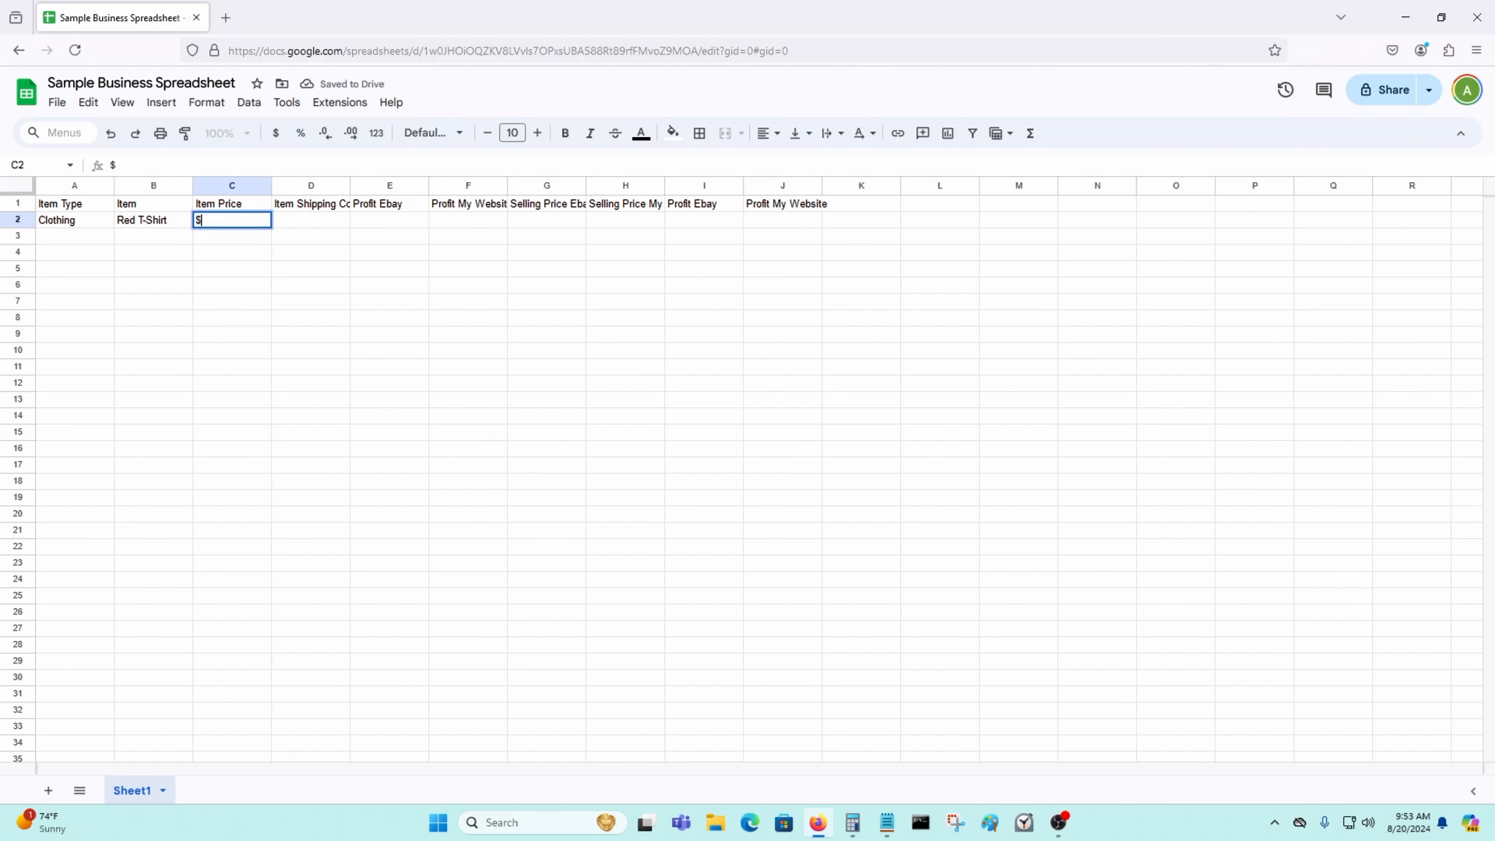
{"action": "type", "text": "5"}
{"action": "key", "text": "Return"}
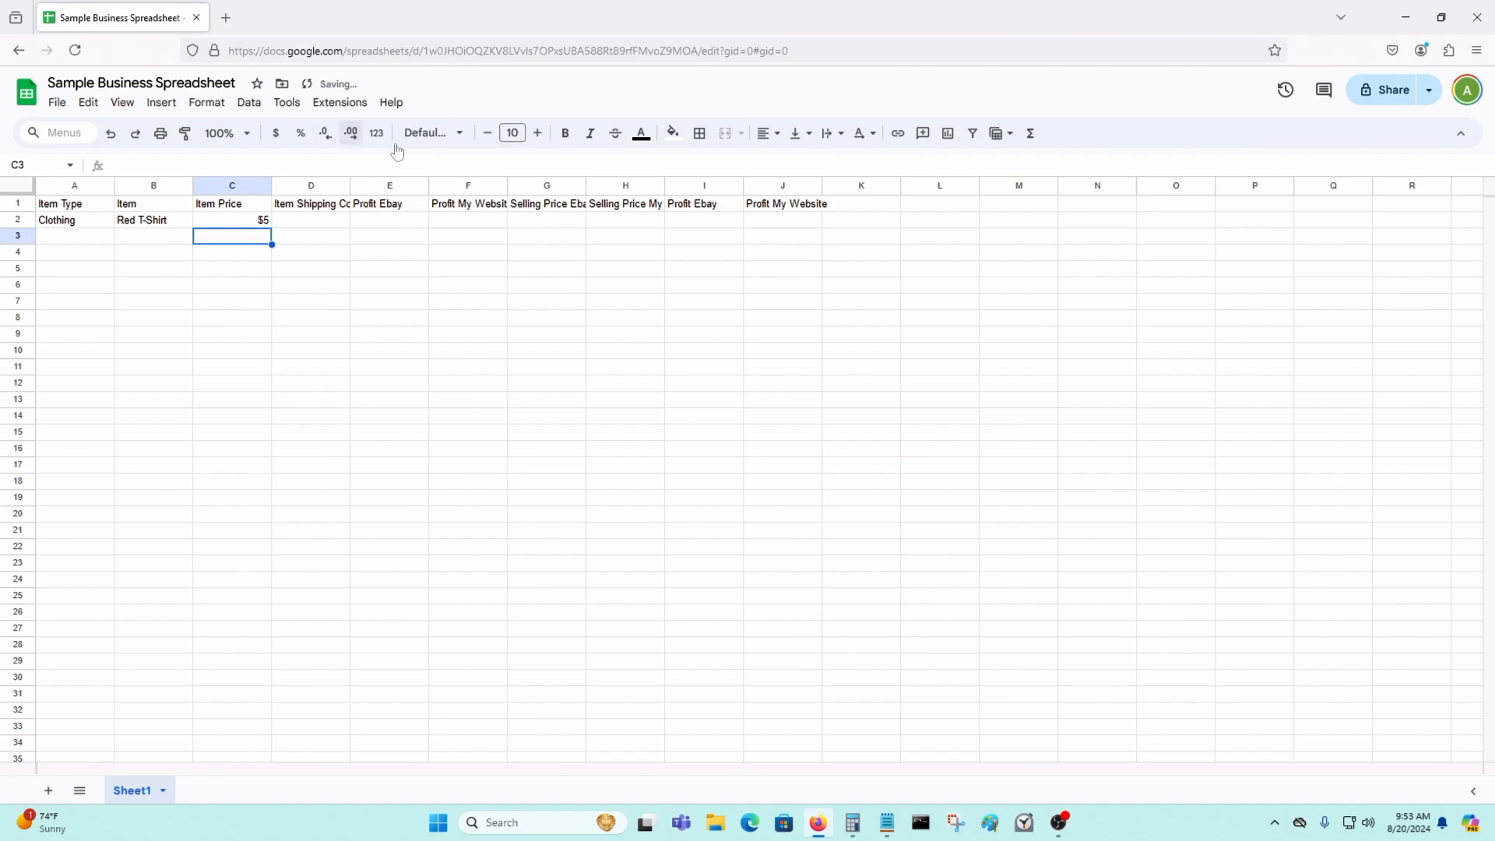
{"action": "left_click", "coordinate": [348, 224]}
{"action": "type", "text": "$2"}
{"action": "key", "text": "Return"}
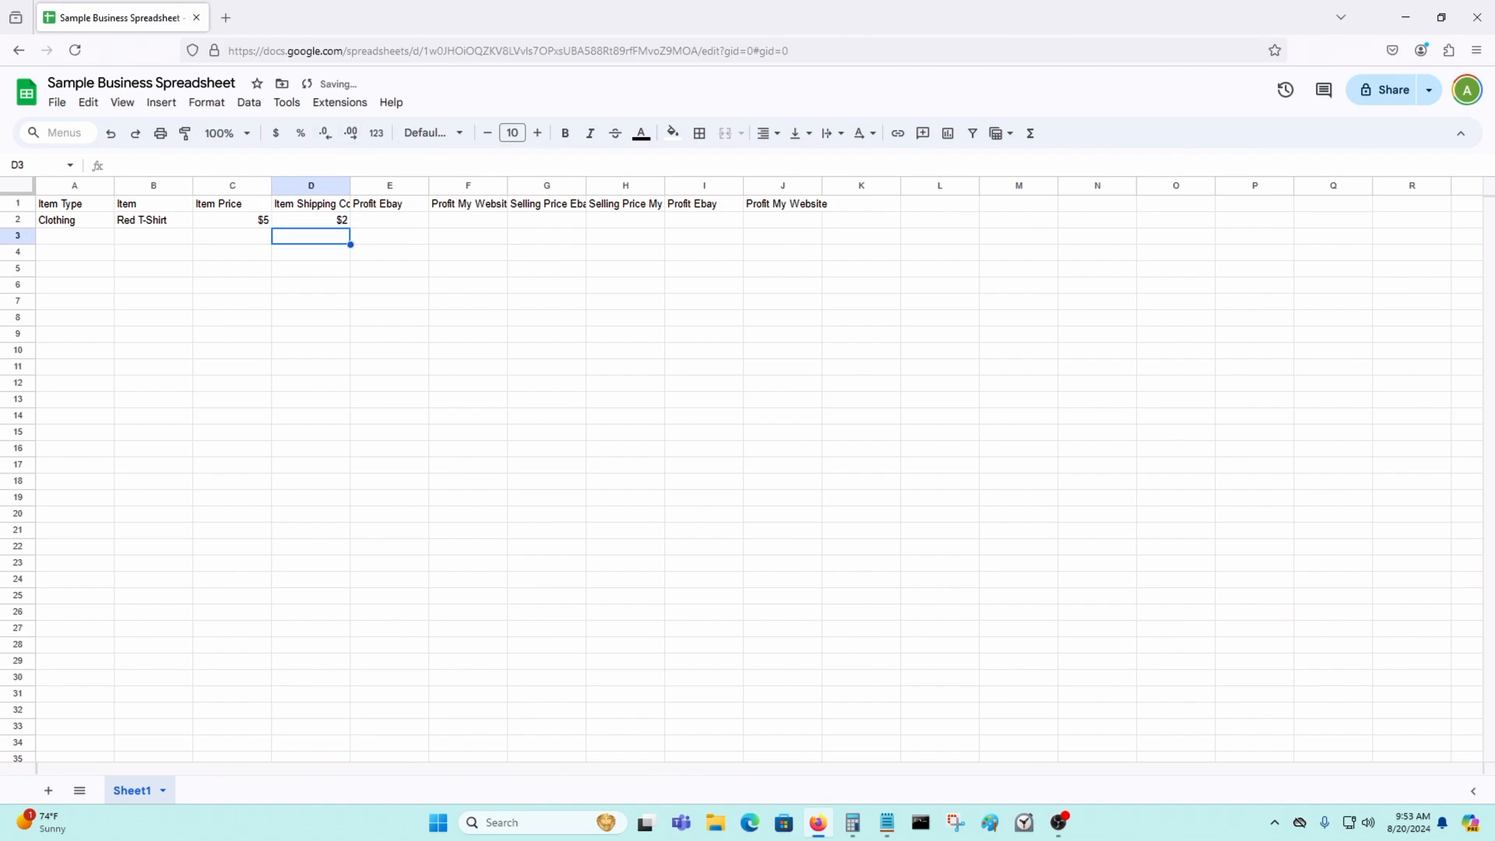
Step: Bring up the Table Format notes in Notepad and use Calculator to compute 5 ÷ 0.7
{"action": "left_click", "coordinate": [413, 223]}
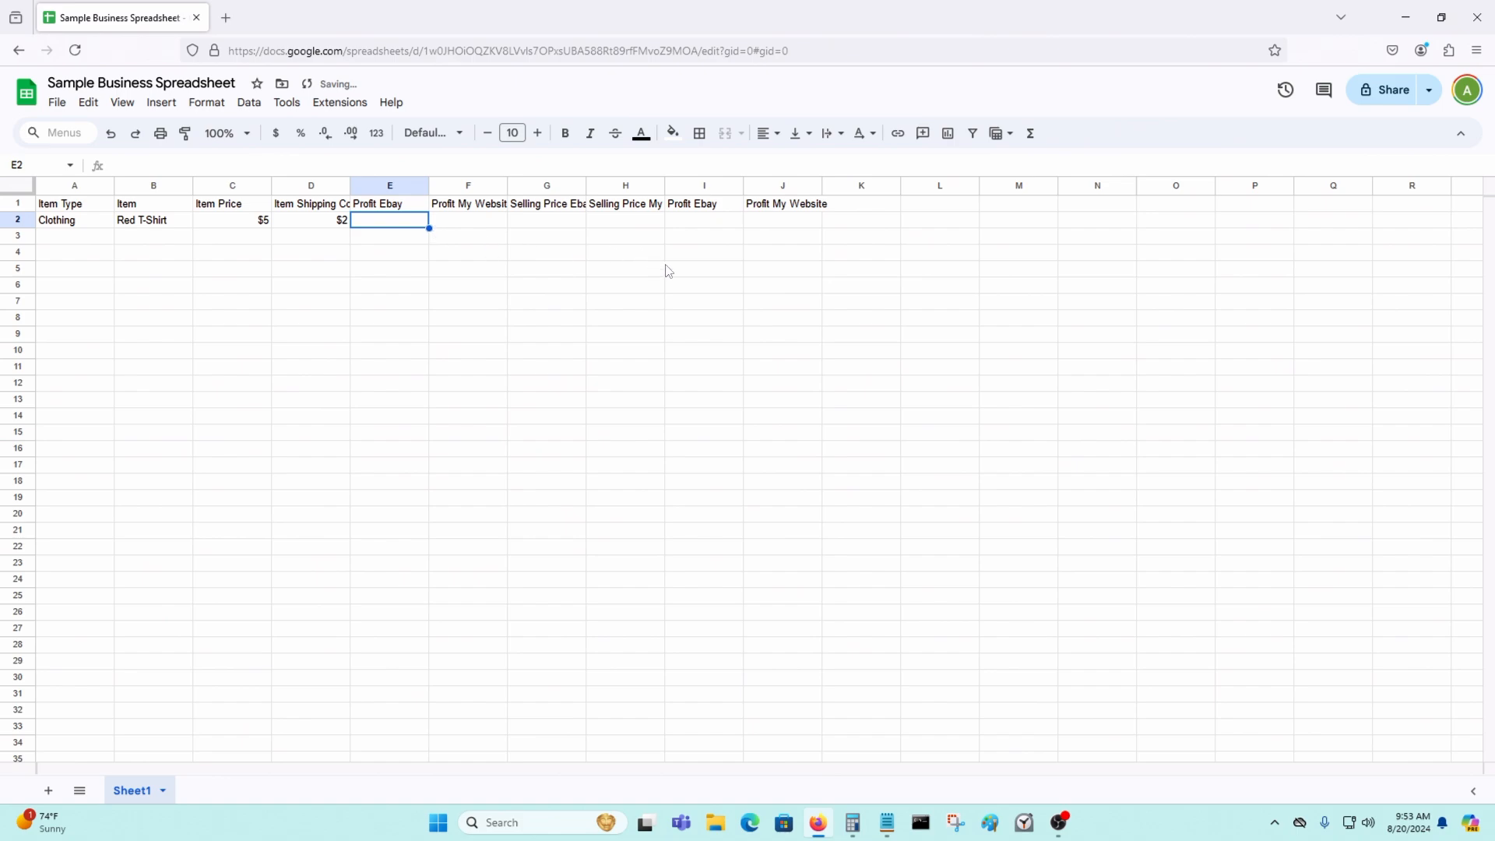
{"action": "left_click", "coordinate": [886, 822]}
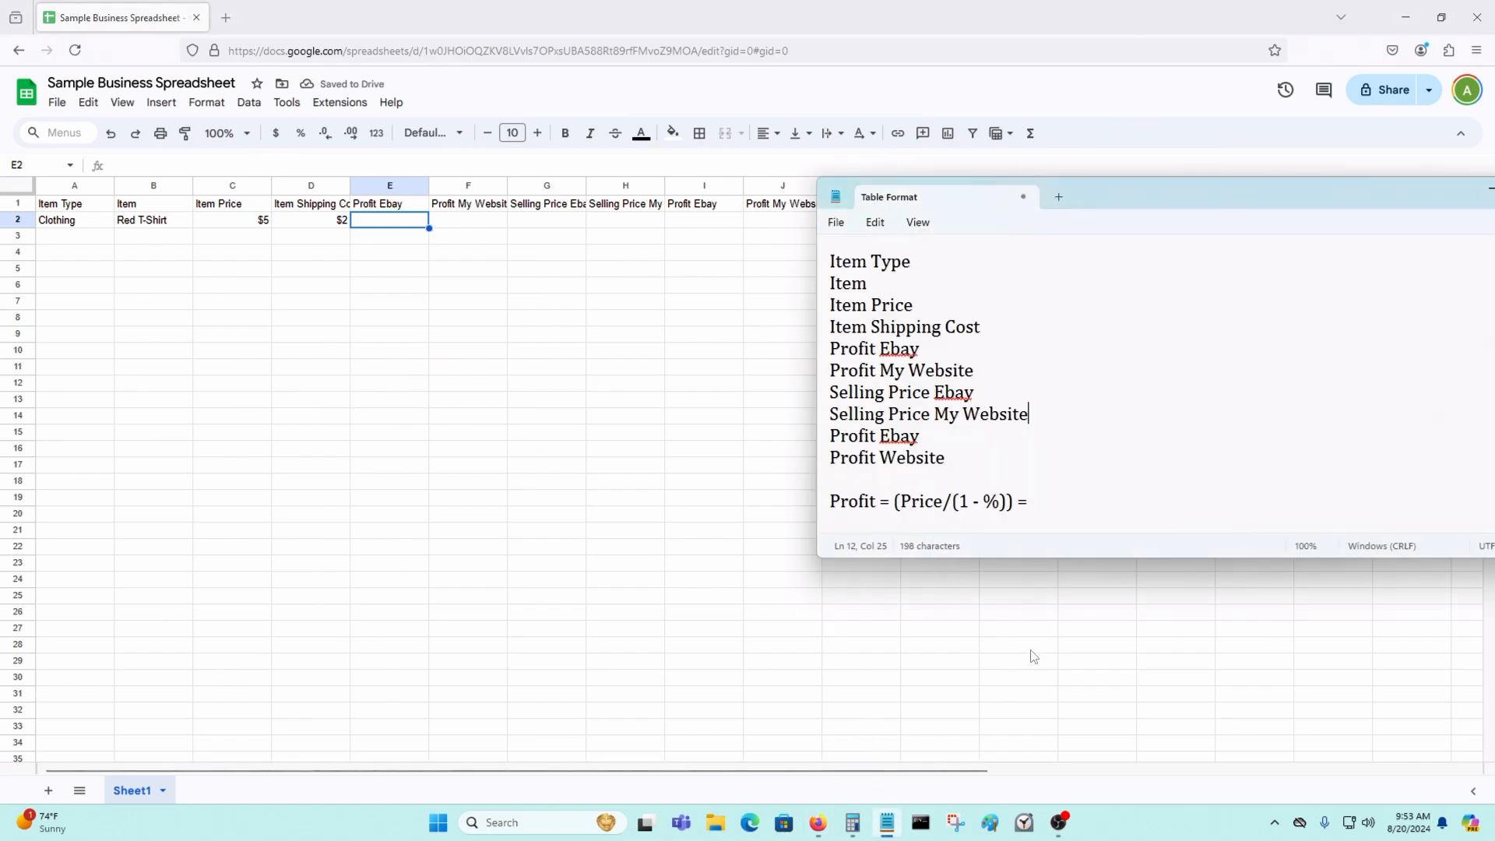
{"action": "left_click", "coordinate": [1059, 500]}
{"action": "left_click", "coordinate": [853, 822]}
{"action": "left_click", "coordinate": [971, 494]}
{"action": "left_click", "coordinate": [970, 495]}
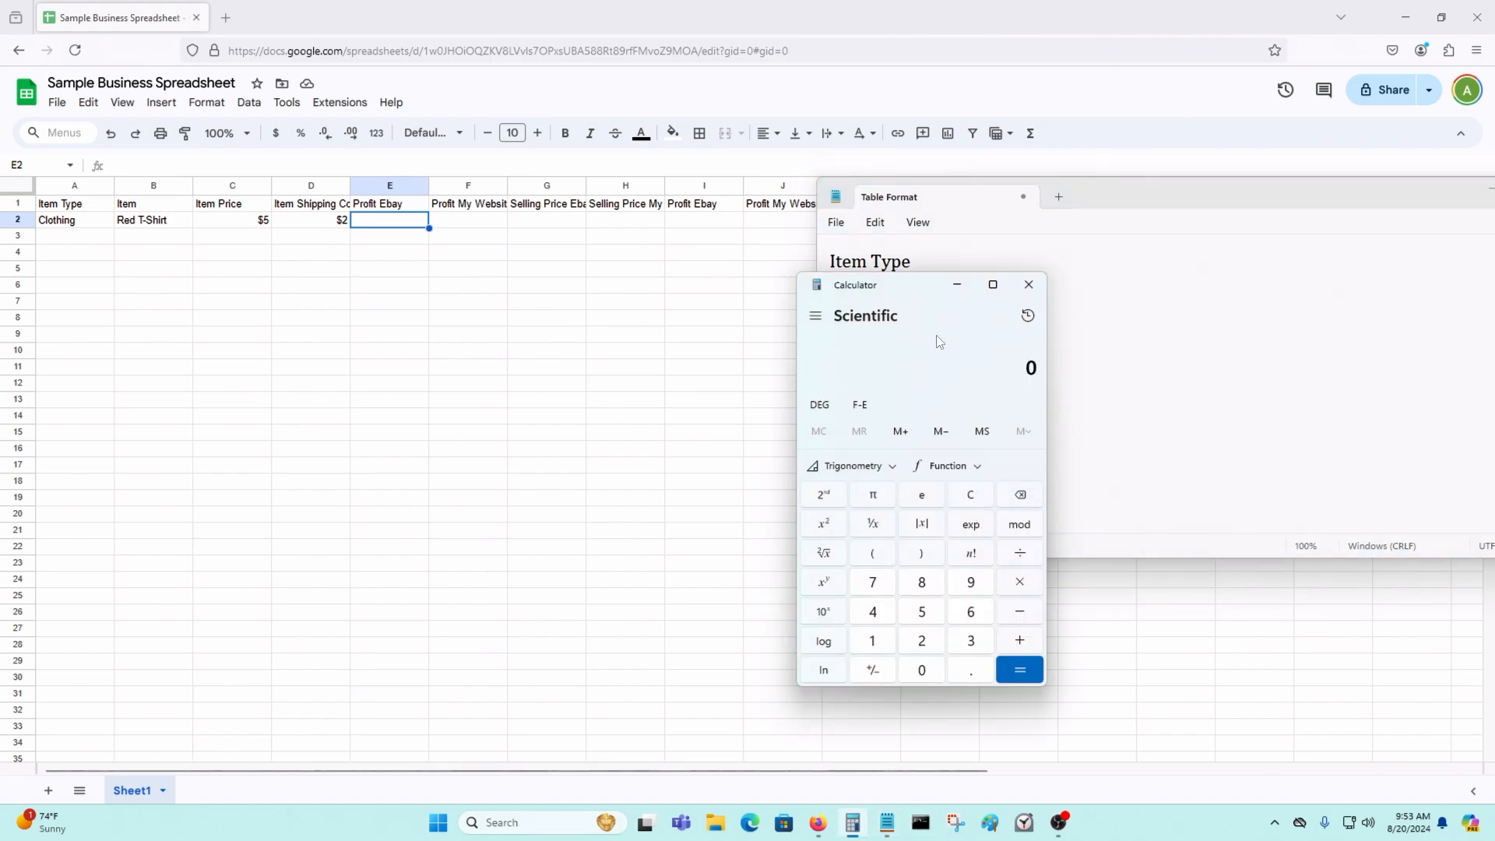
{"action": "left_click_drag", "start_coordinate": [922, 296], "coordinate": [441, 304]}
{"action": "type", "text": "5"}
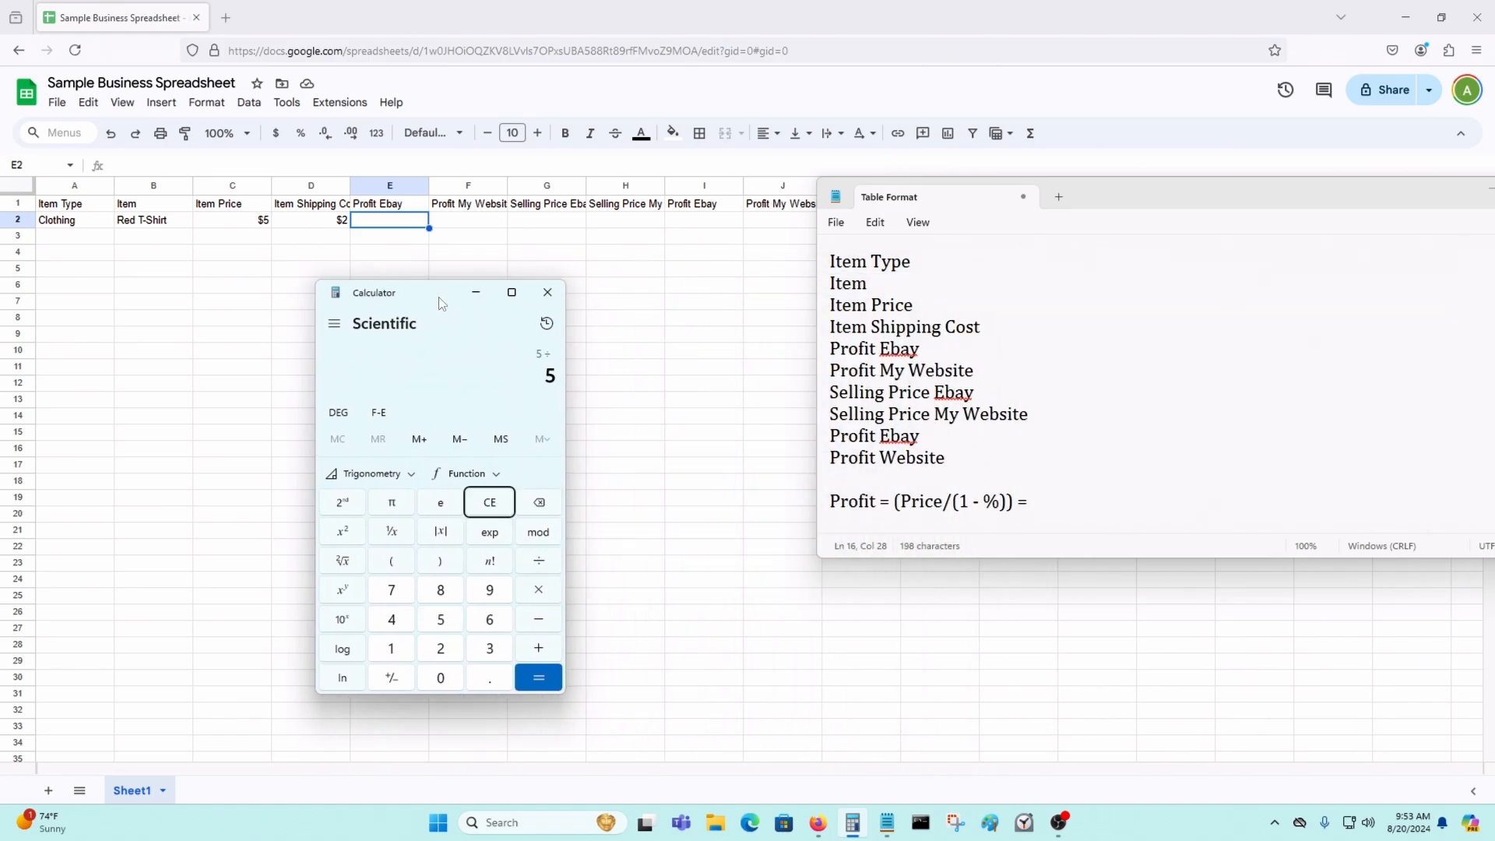
{"action": "type", "text": ".7+"}
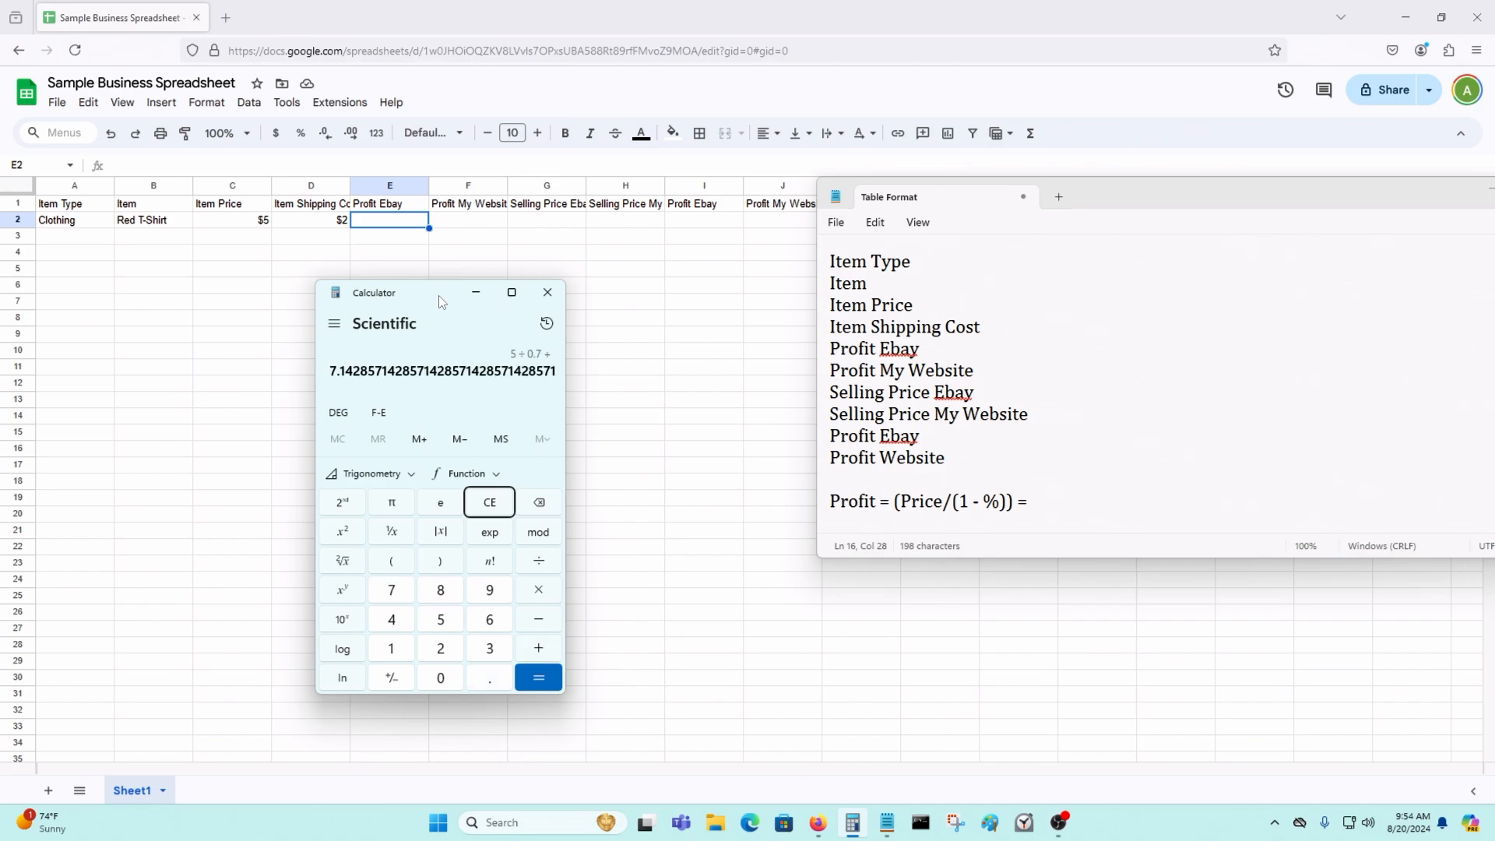
{"action": "left_click", "coordinate": [495, 509]}
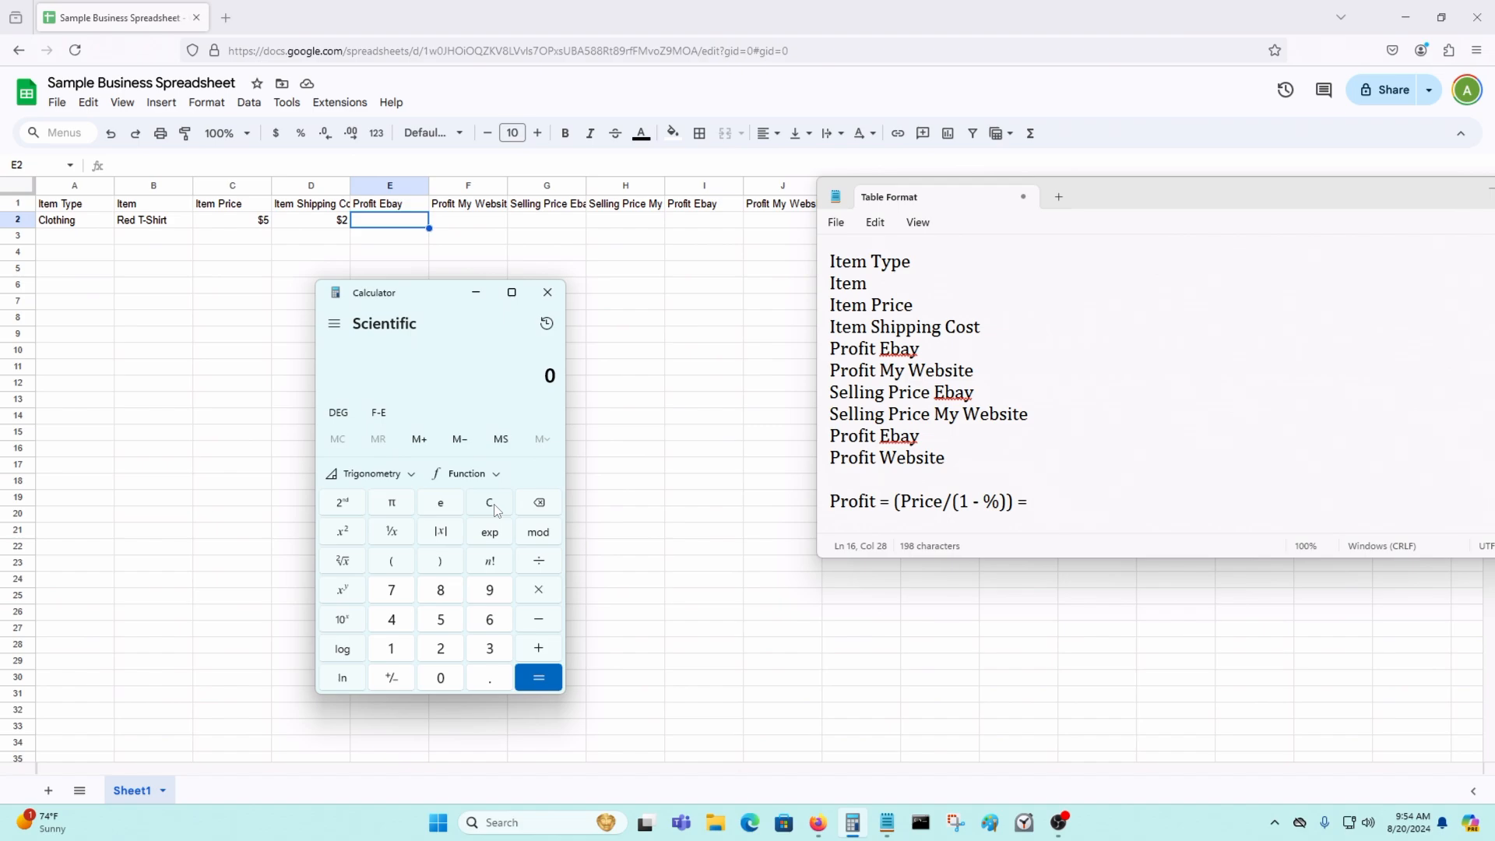
Step: Compute 5 ÷ (1 - 0.25) in Calculator to try the profit formula with 25 percent, and clear the result
{"action": "key", "text": "5"}
{"action": "key", "text": "parenleft"}
{"action": "key", "text": "1"}
{"action": "key", "text": "minus"}
{"action": "key", "text": "0"}
{"action": "key", "text": "period"}
{"action": "key", "text": "2"}
{"action": "key", "text": "5"}
{"action": "key", "text": "parenright"}
{"action": "key", "text": "Return"}
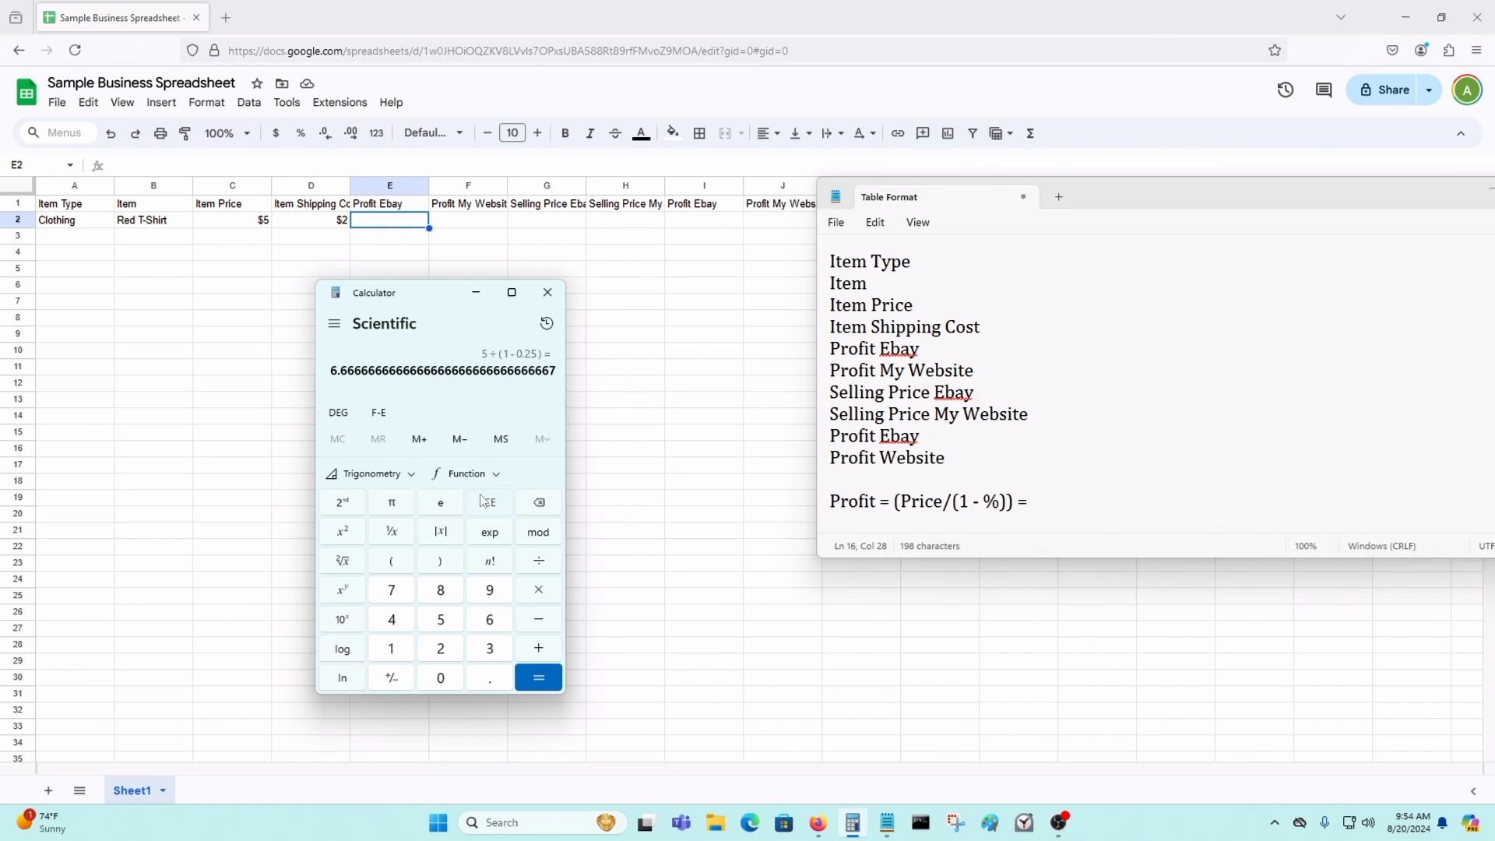
{"action": "left_click", "coordinate": [483, 501]}
Step: Draft the partial formula =(C2/(1- below the profit formula in the Table Format notes, and cut it out again
{"action": "left_click", "coordinate": [1129, 502]}
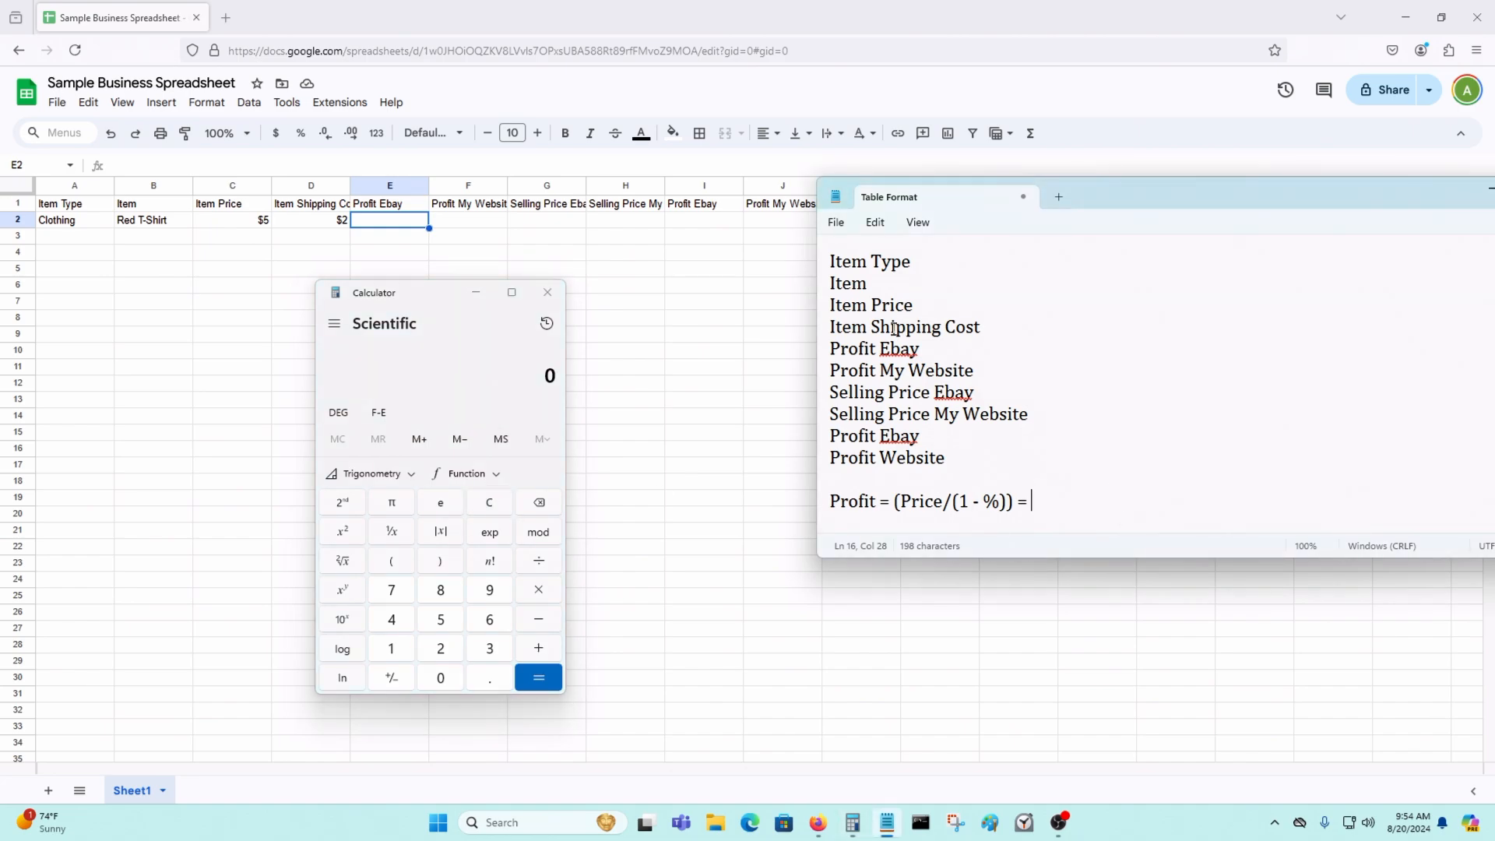
{"action": "left_click", "coordinate": [471, 294]}
{"action": "key", "text": "Return"}
{"action": "key", "text": "Return"}
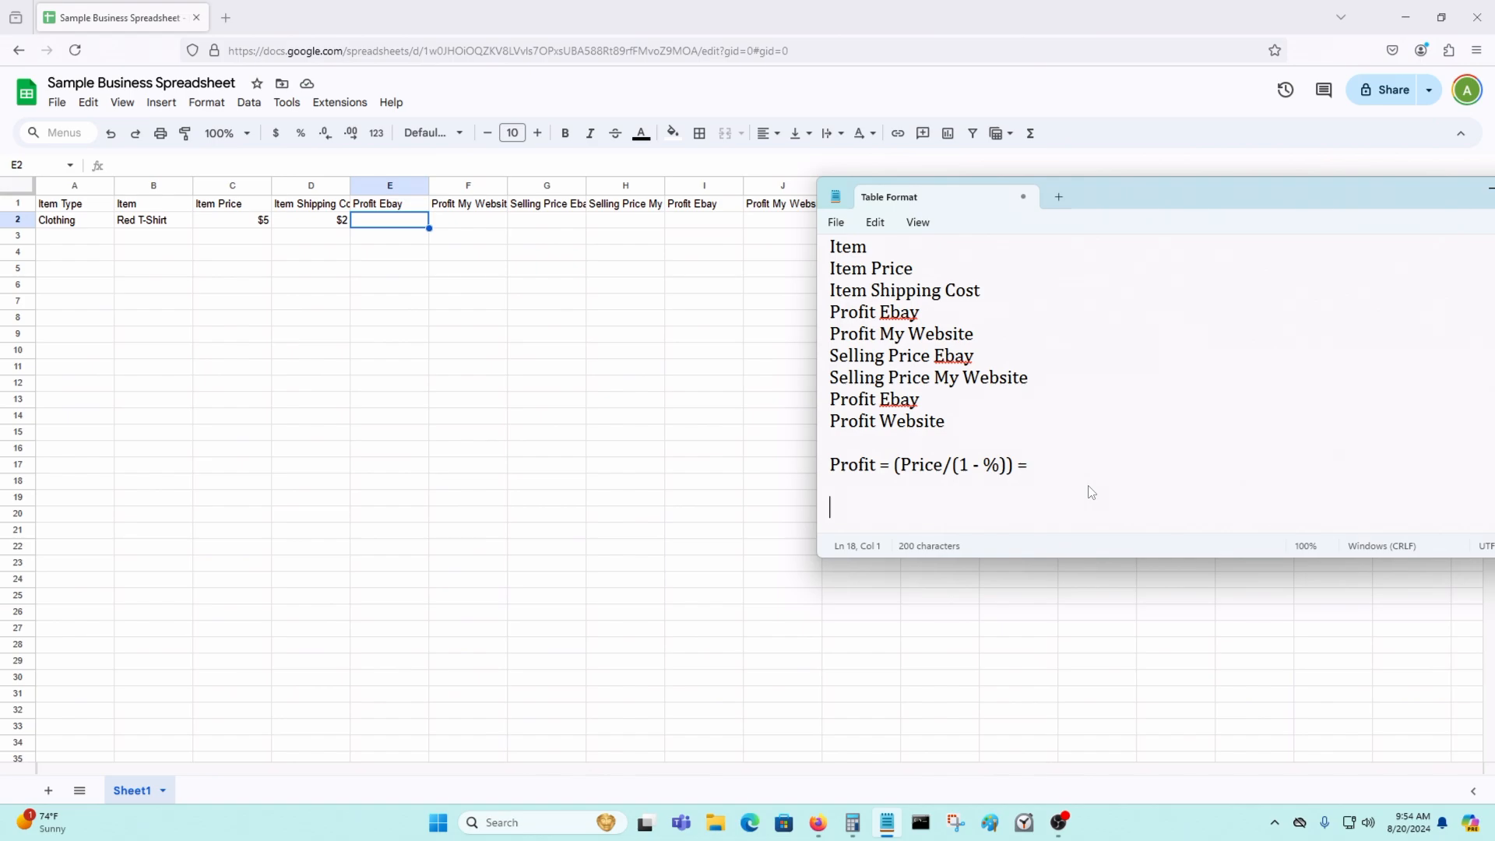
{"action": "type", "text": "=(C2/(1-"}
{"action": "left_click_drag", "start_coordinate": [996, 511], "coordinate": [805, 500]}
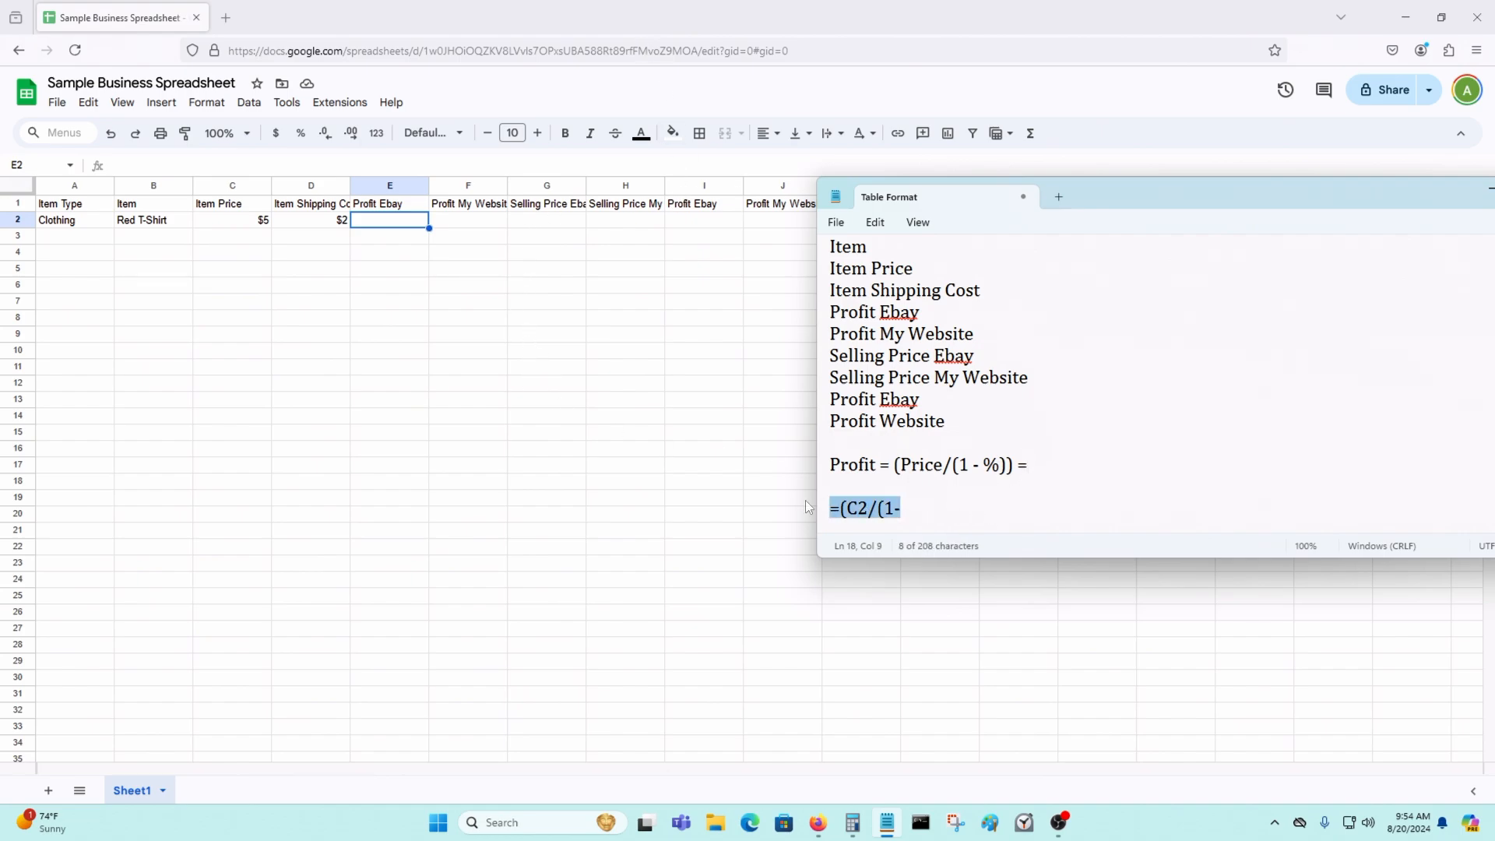
{"action": "key", "text": "ctrl+x"}
Step: Switch back to Google Sheets and change the header in E1 to Profit Ebay %
{"action": "left_click", "coordinate": [493, 381]}
{"action": "left_click", "coordinate": [412, 218]}
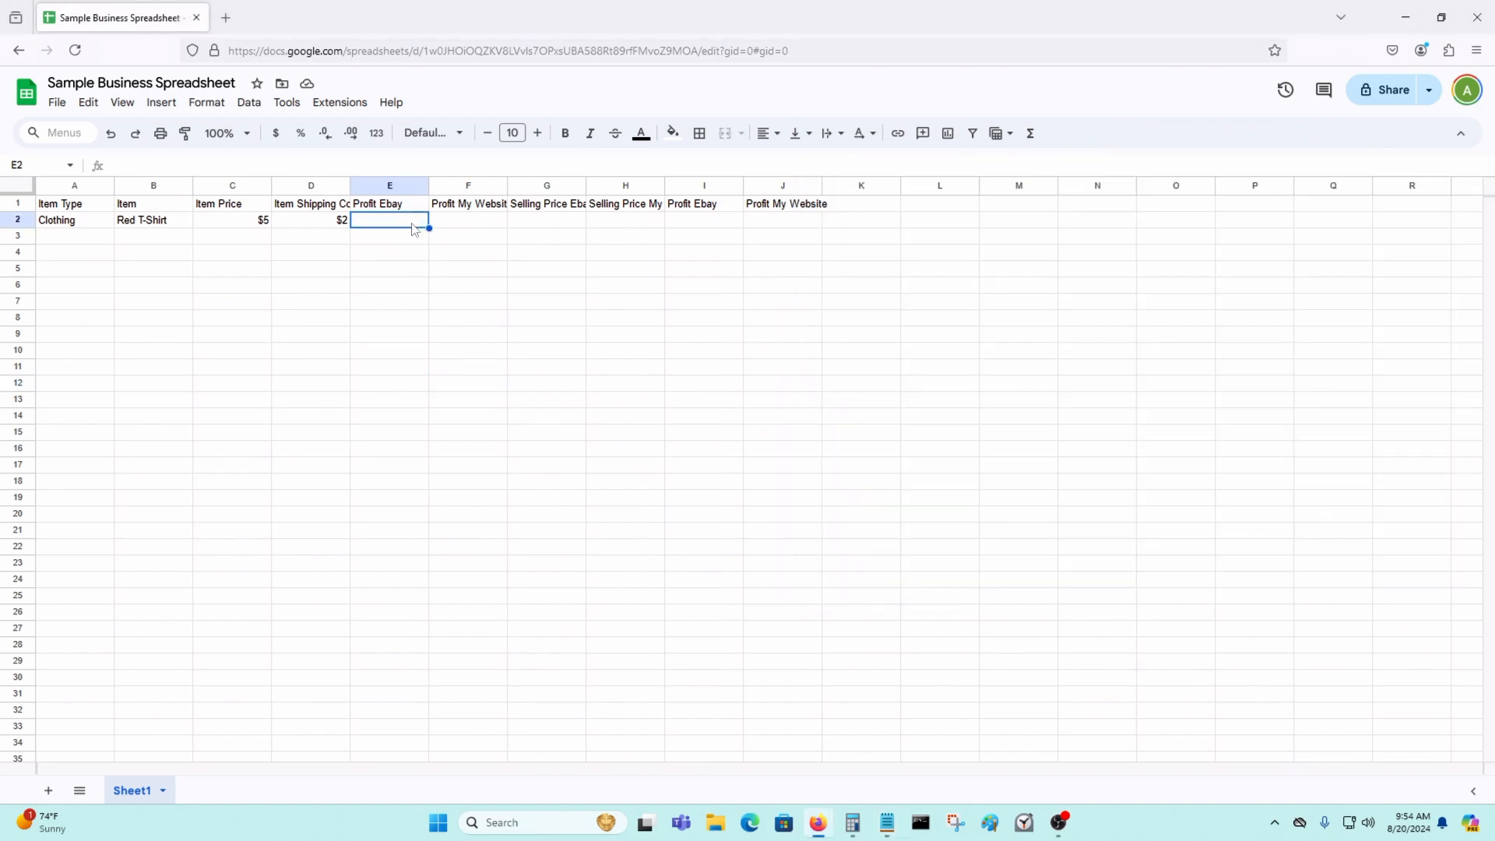
{"action": "left_click", "coordinate": [414, 186]}
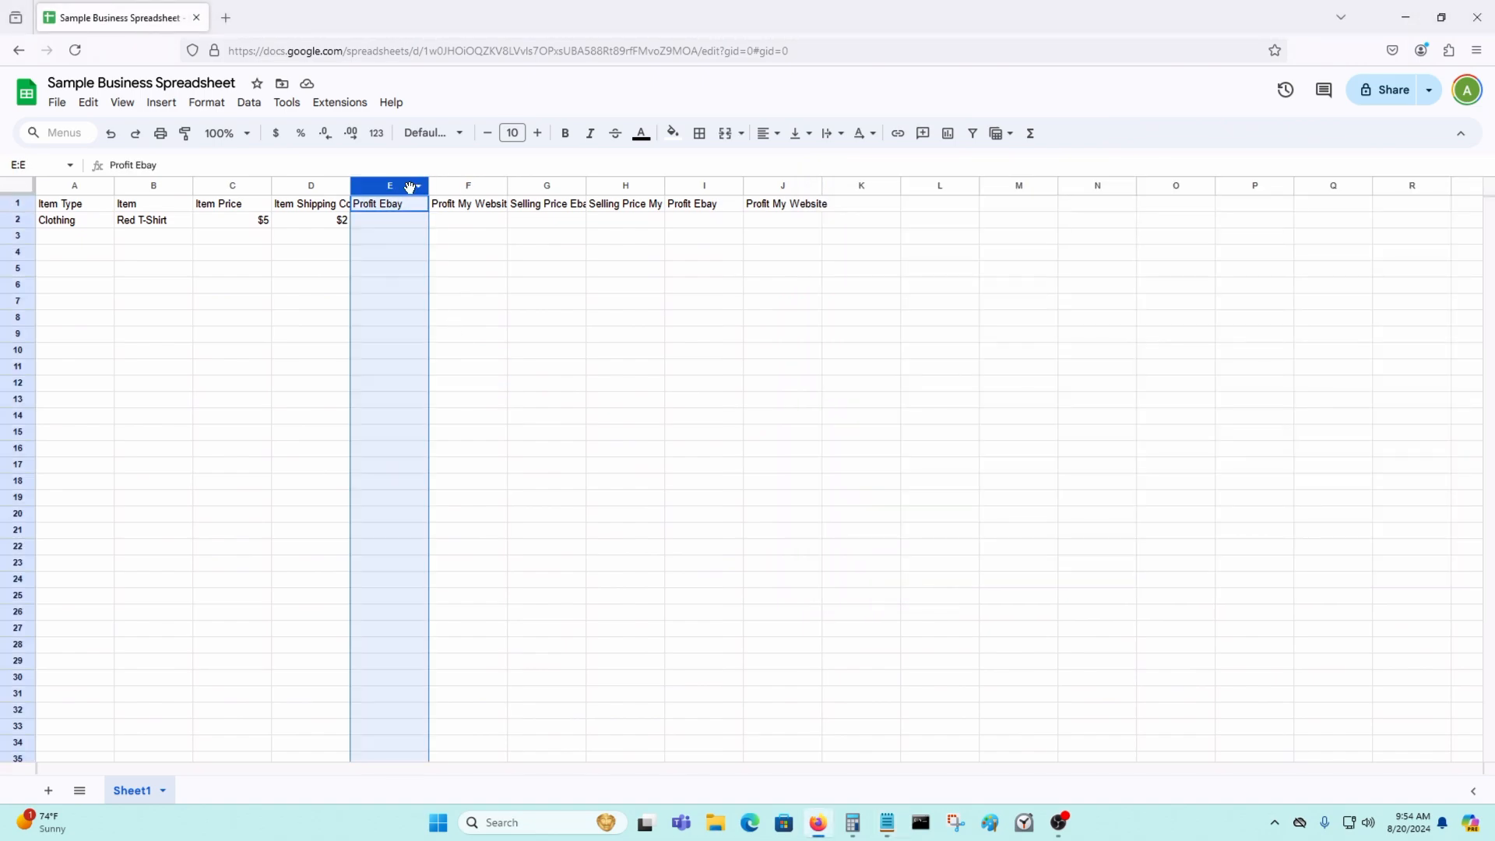
{"action": "left_click", "coordinate": [170, 165]}
{"action": "type", "text": "$"}
{"action": "key", "text": "BackSpace"}
{"action": "type", "text": "%"}
{"action": "key", "text": "Return"}
{"action": "left_click", "coordinate": [480, 280]}
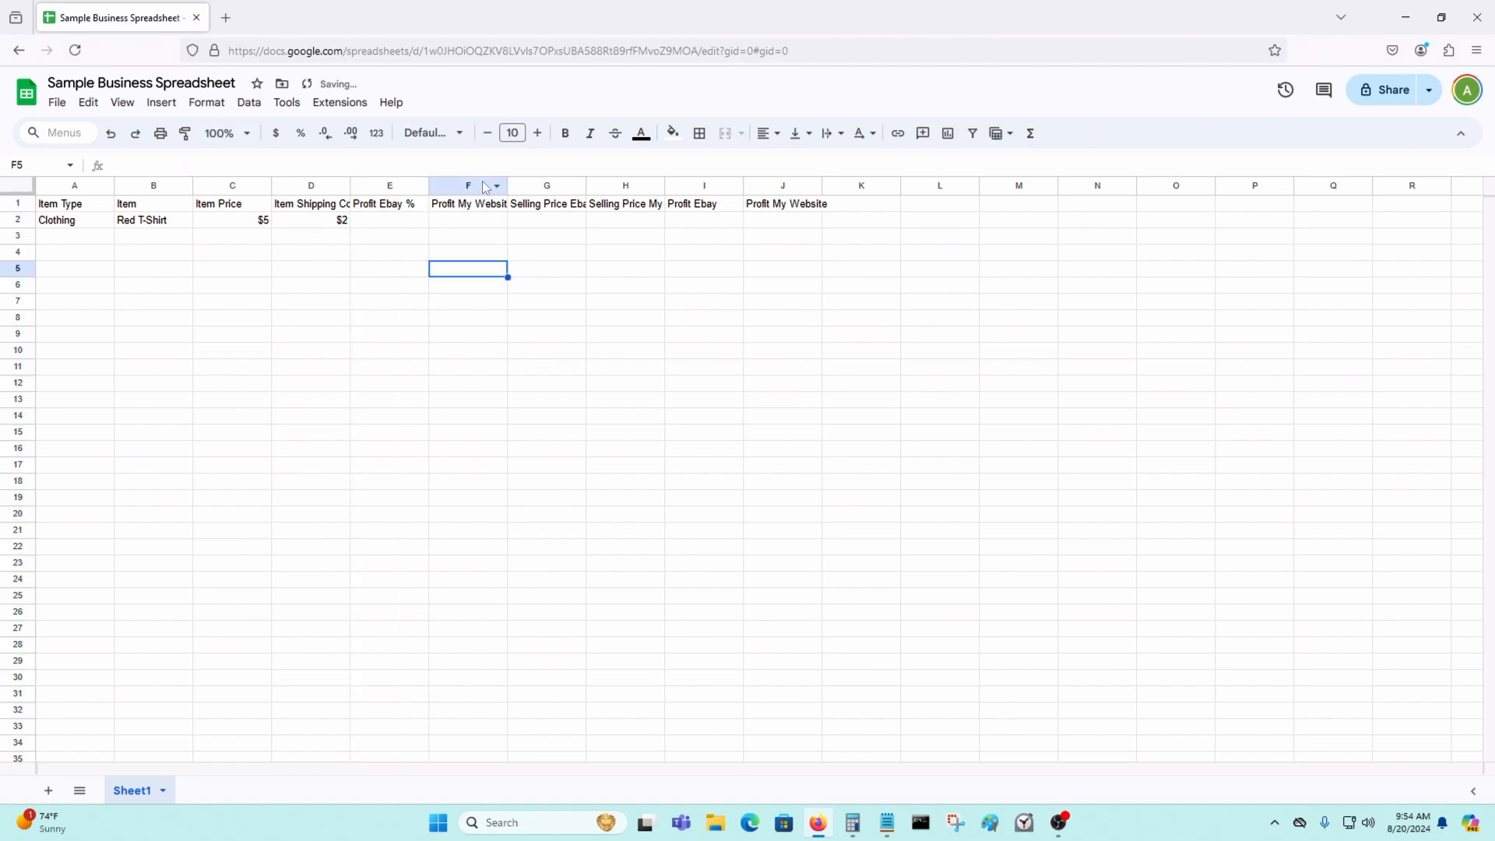
Step: Change the header in F1 to Profit My Website %
{"action": "left_click", "coordinate": [481, 184]}
{"action": "left_click", "coordinate": [257, 164]}
{"action": "type", "text": "%"}
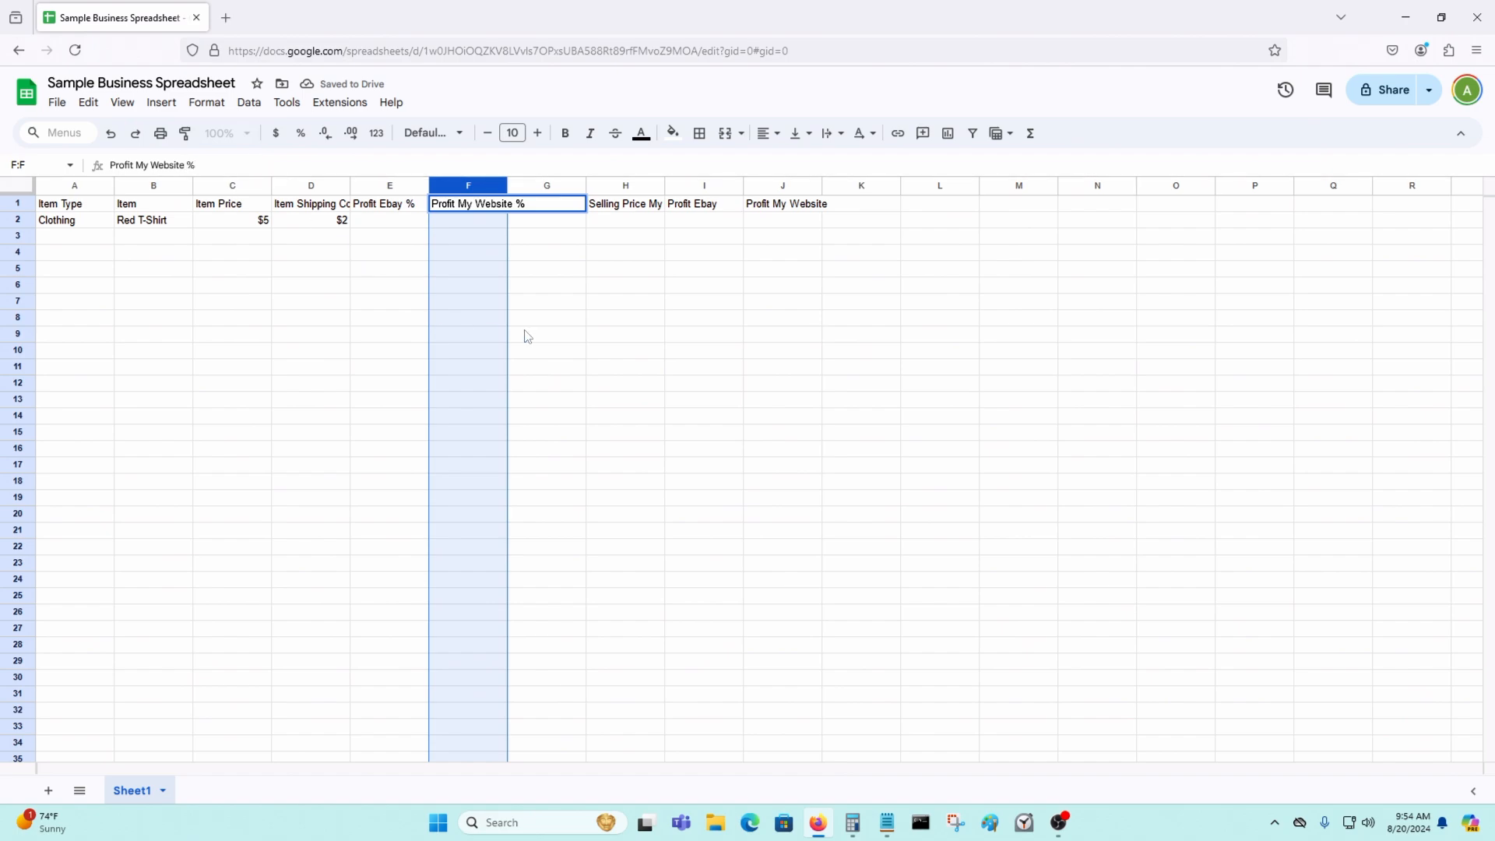
{"action": "key", "text": "Return"}
{"action": "left_click", "coordinate": [603, 352]}
Step: Enter 32 as the Ebay profit in E2 and 25 as the website profit in F2
{"action": "left_click", "coordinate": [391, 223]}
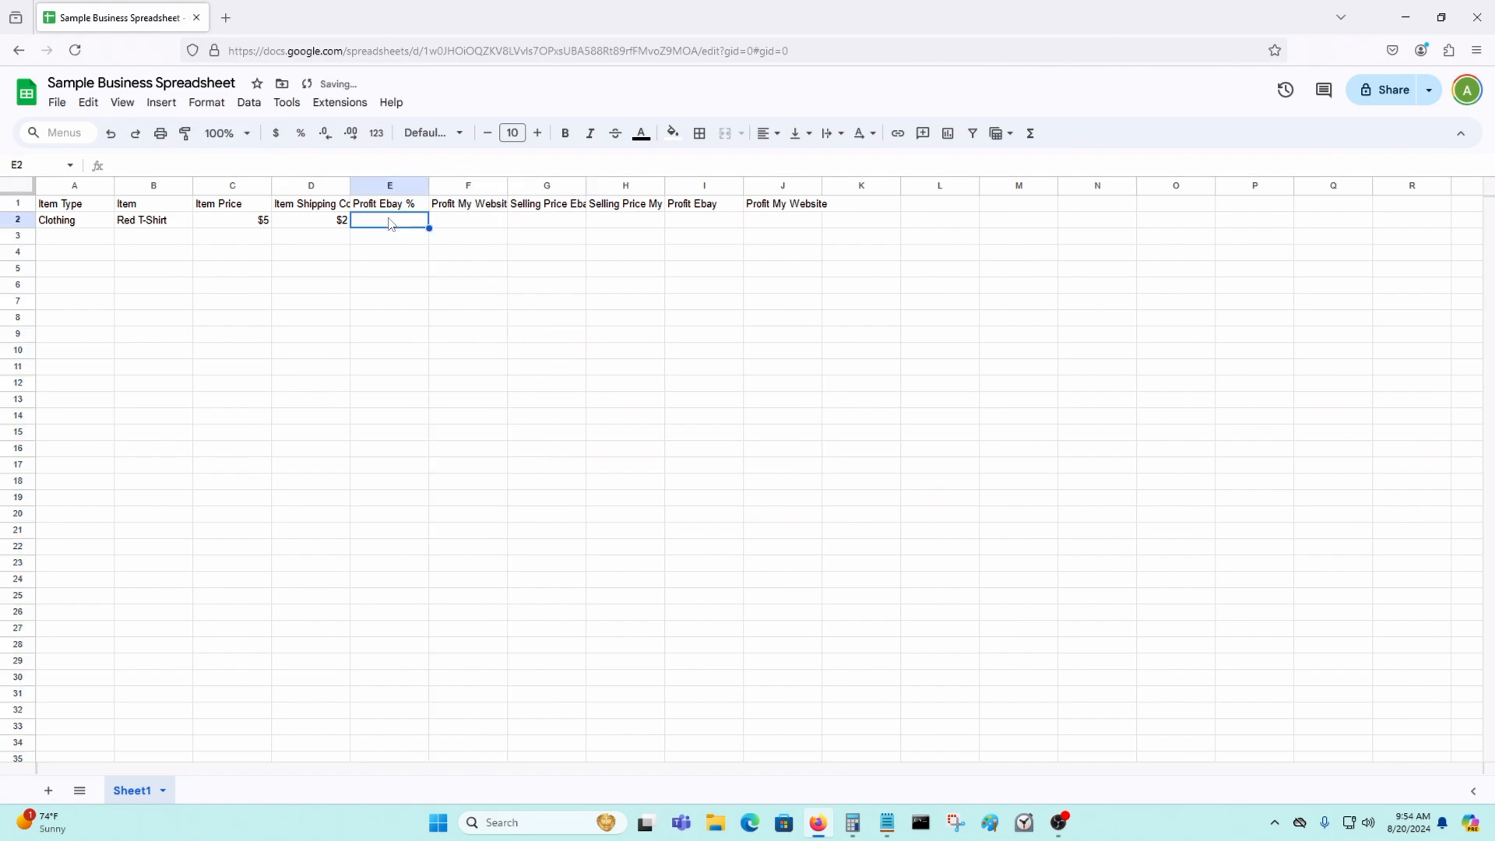
{"action": "type", "text": "3"}
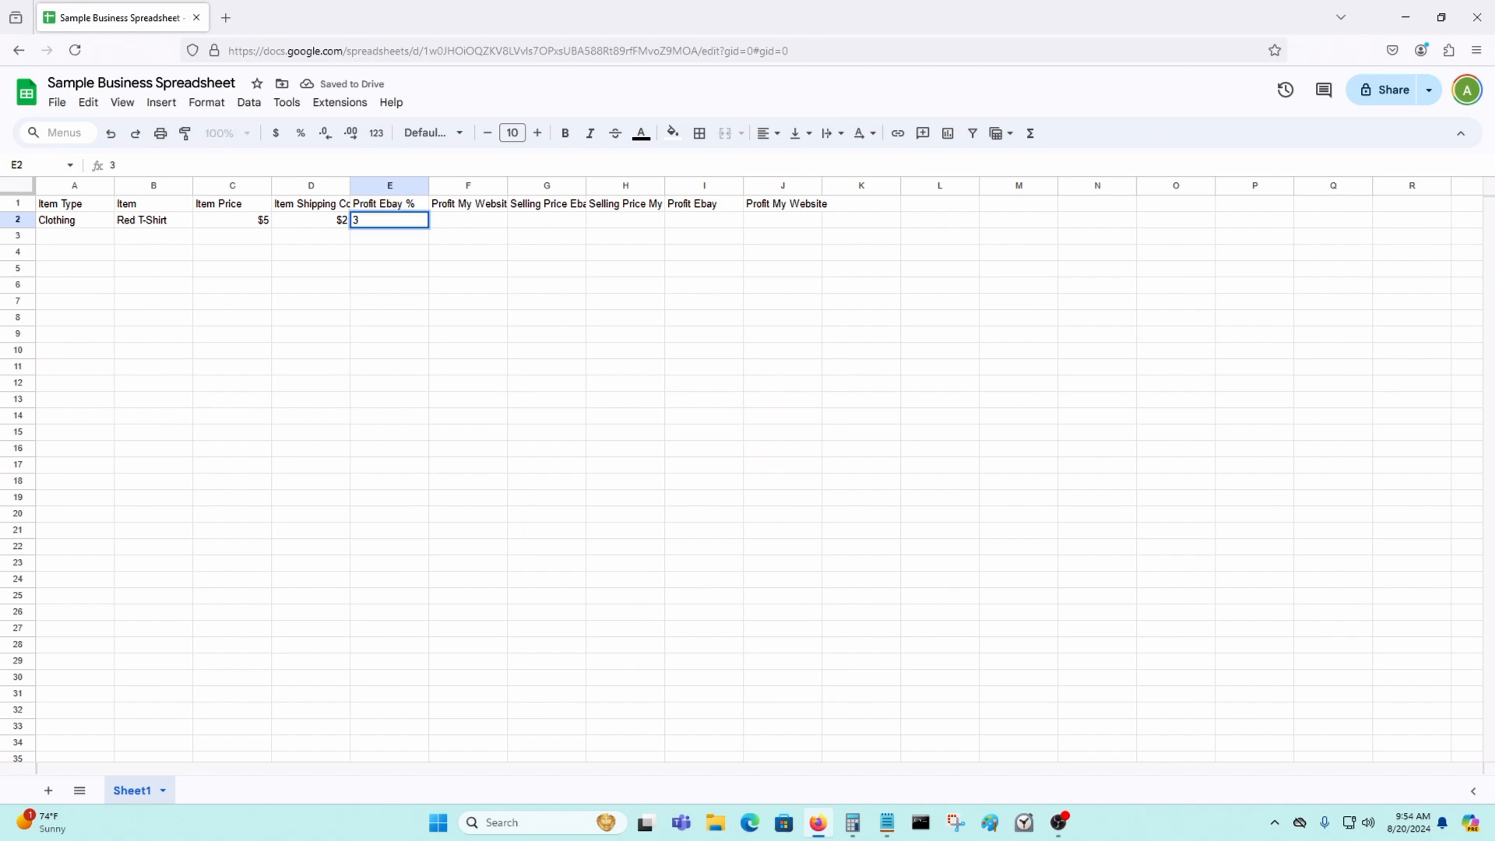
{"action": "type", "text": "2"}
{"action": "key", "text": "Return"}
{"action": "key", "text": "Up"}
{"action": "key", "text": "Right"}
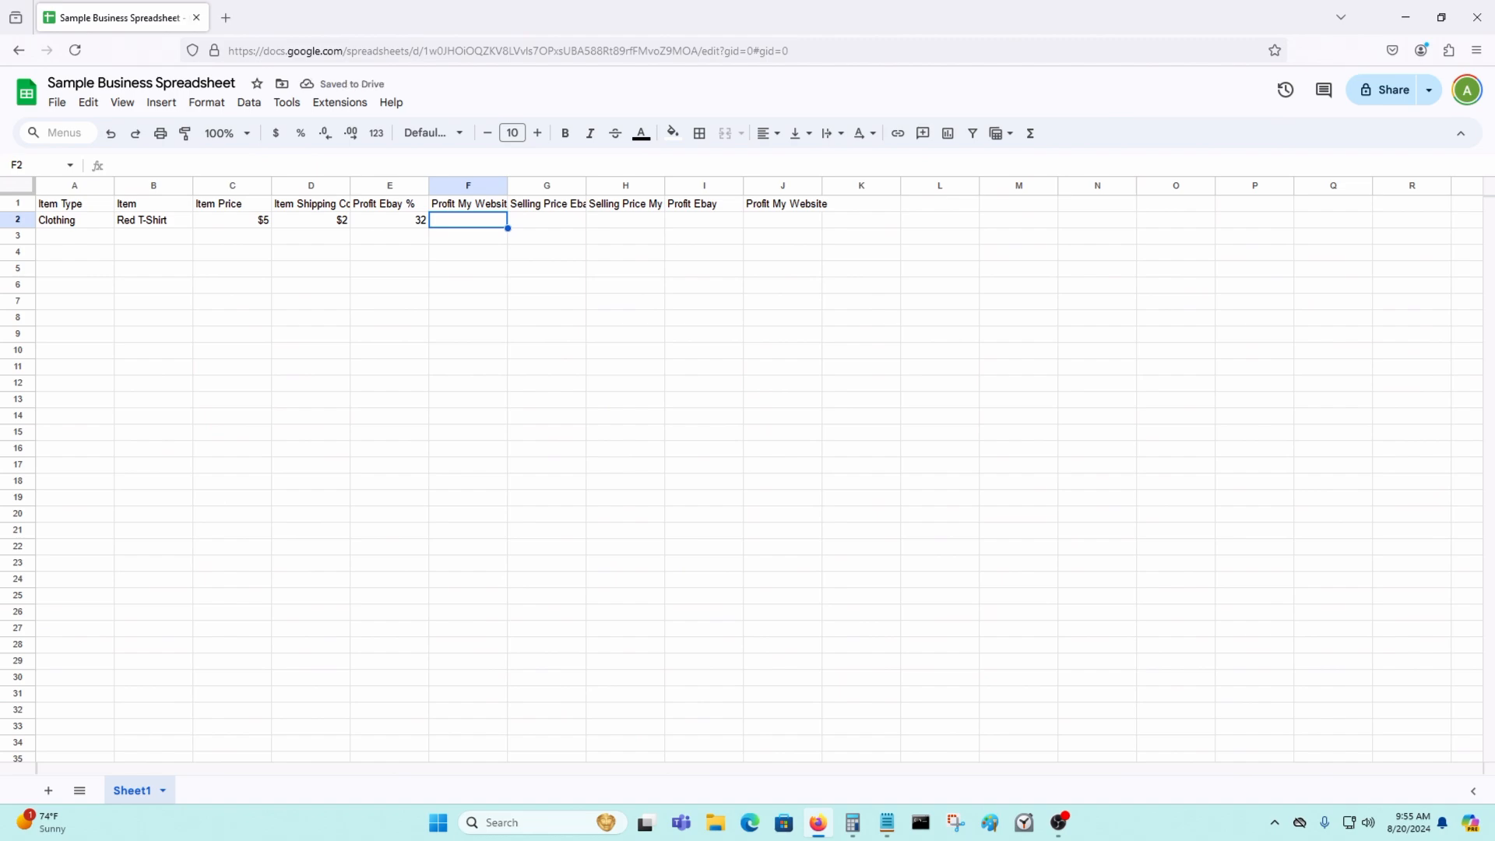
{"action": "type", "text": "25"}
{"action": "key", "text": "Return"}
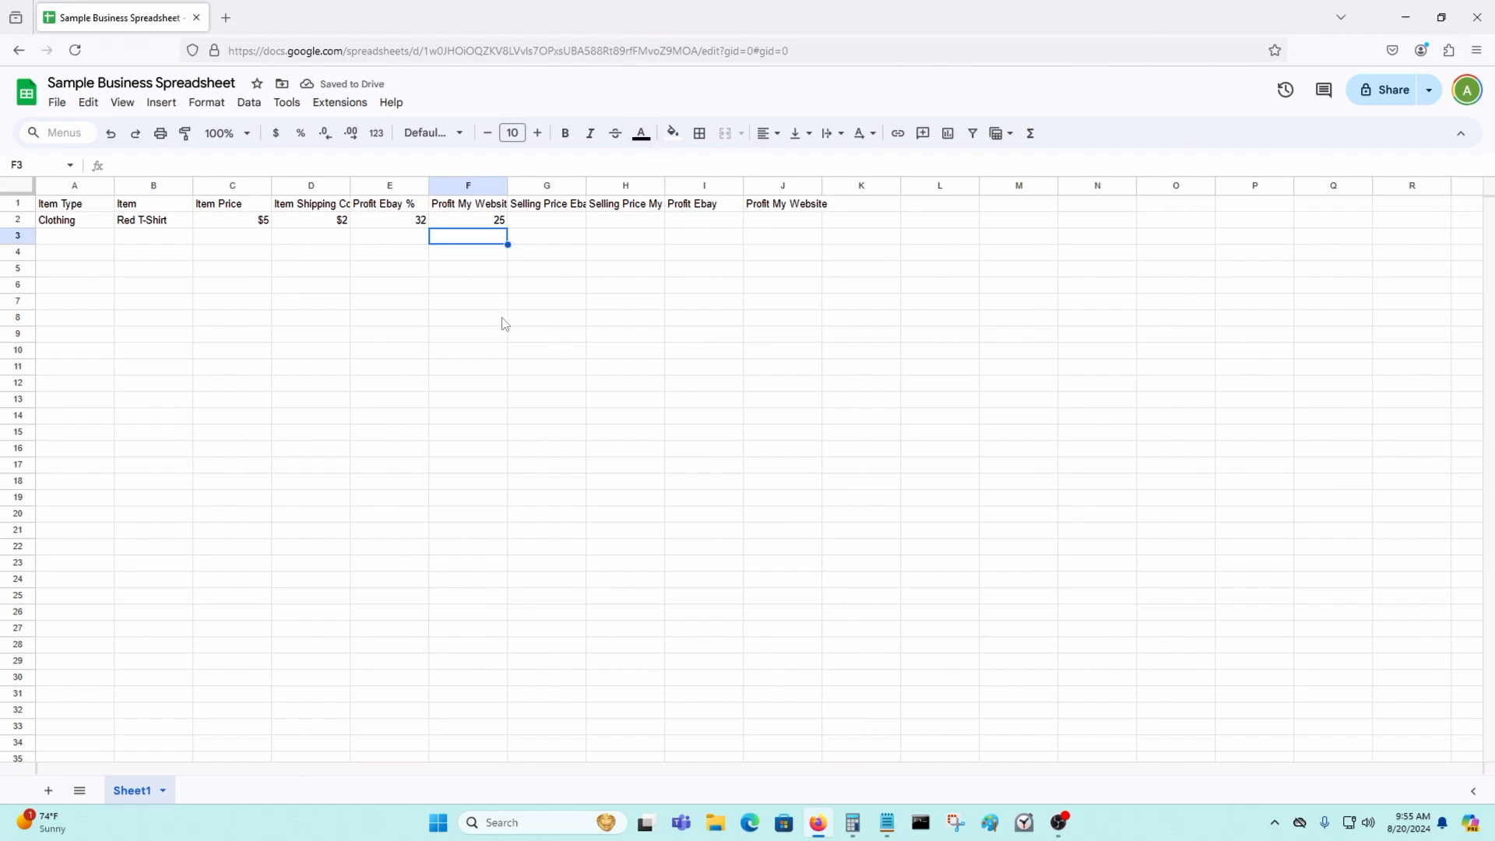
Step: Turn the two profit figures into percentages, 32% in E2 and 25% in F2
{"action": "left_click", "coordinate": [418, 225]}
{"action": "left_click", "coordinate": [162, 167]}
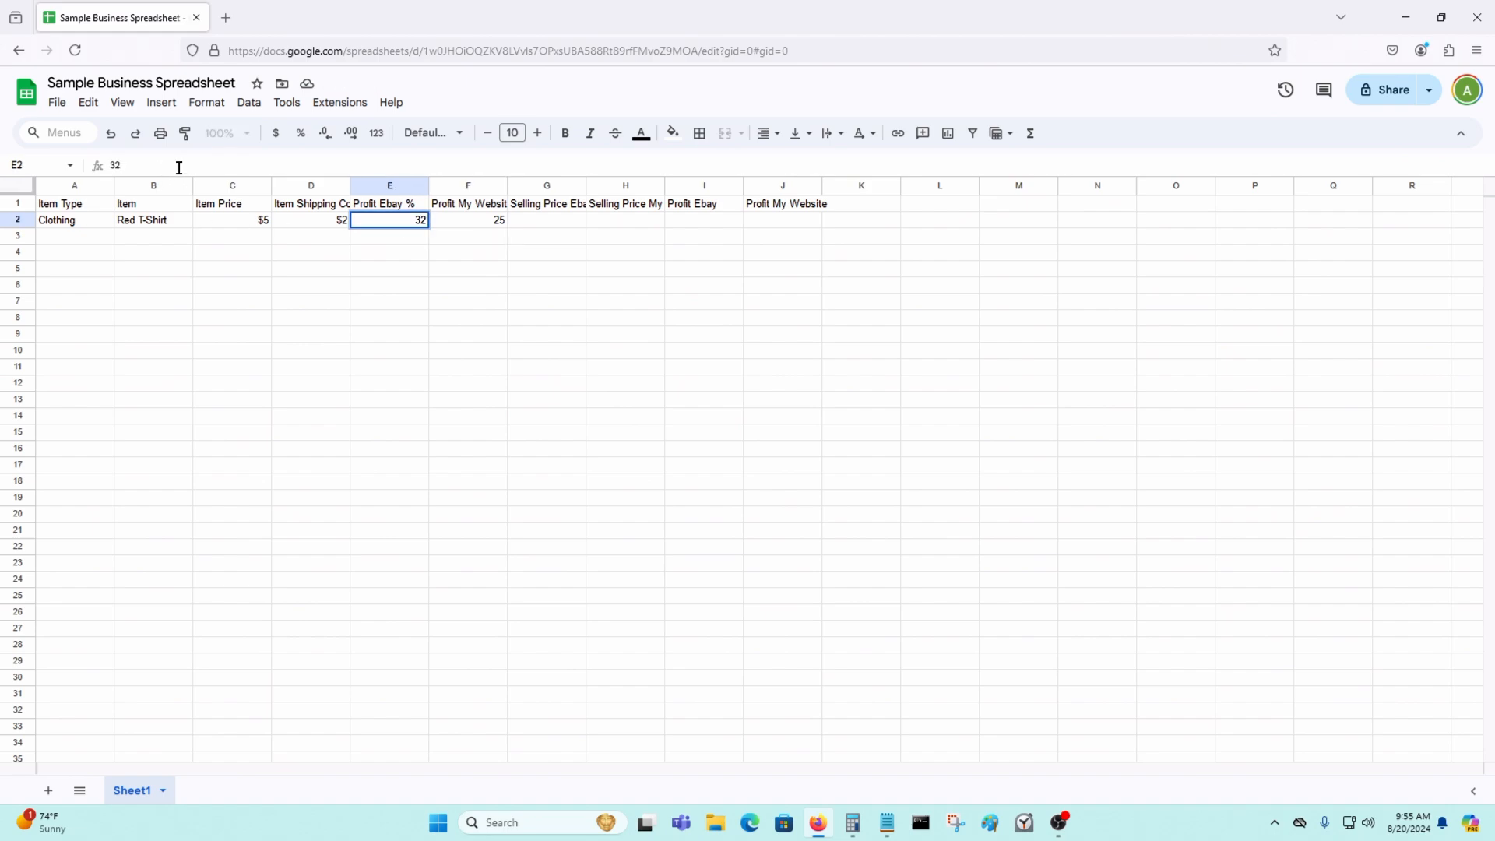
{"action": "type", "text": "%"}
{"action": "key", "text": "Return"}
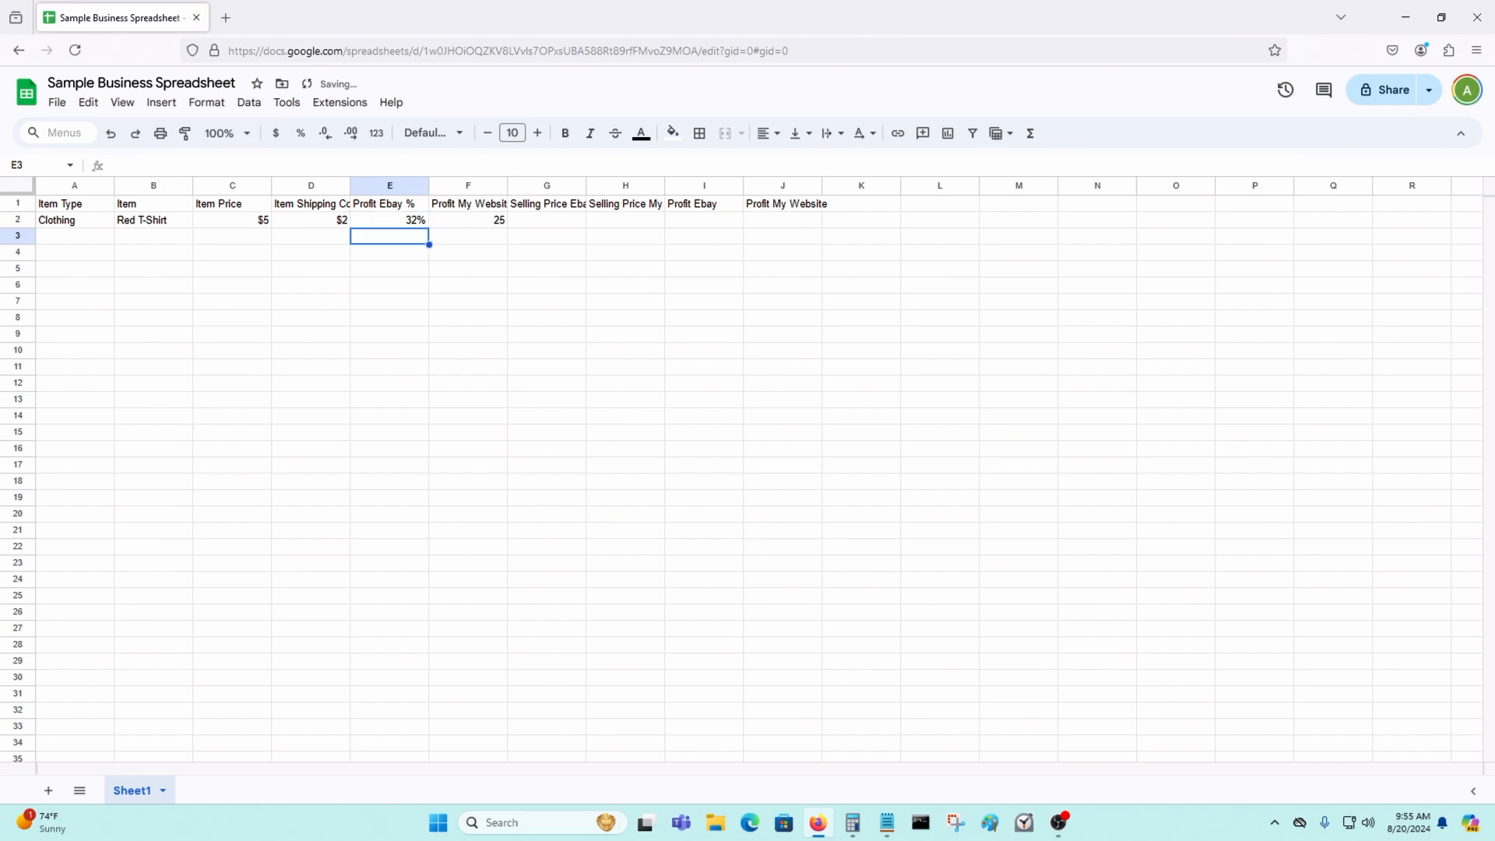
{"action": "key", "text": "Up"}
{"action": "key", "text": "Right"}
{"action": "left_click", "coordinate": [154, 163]}
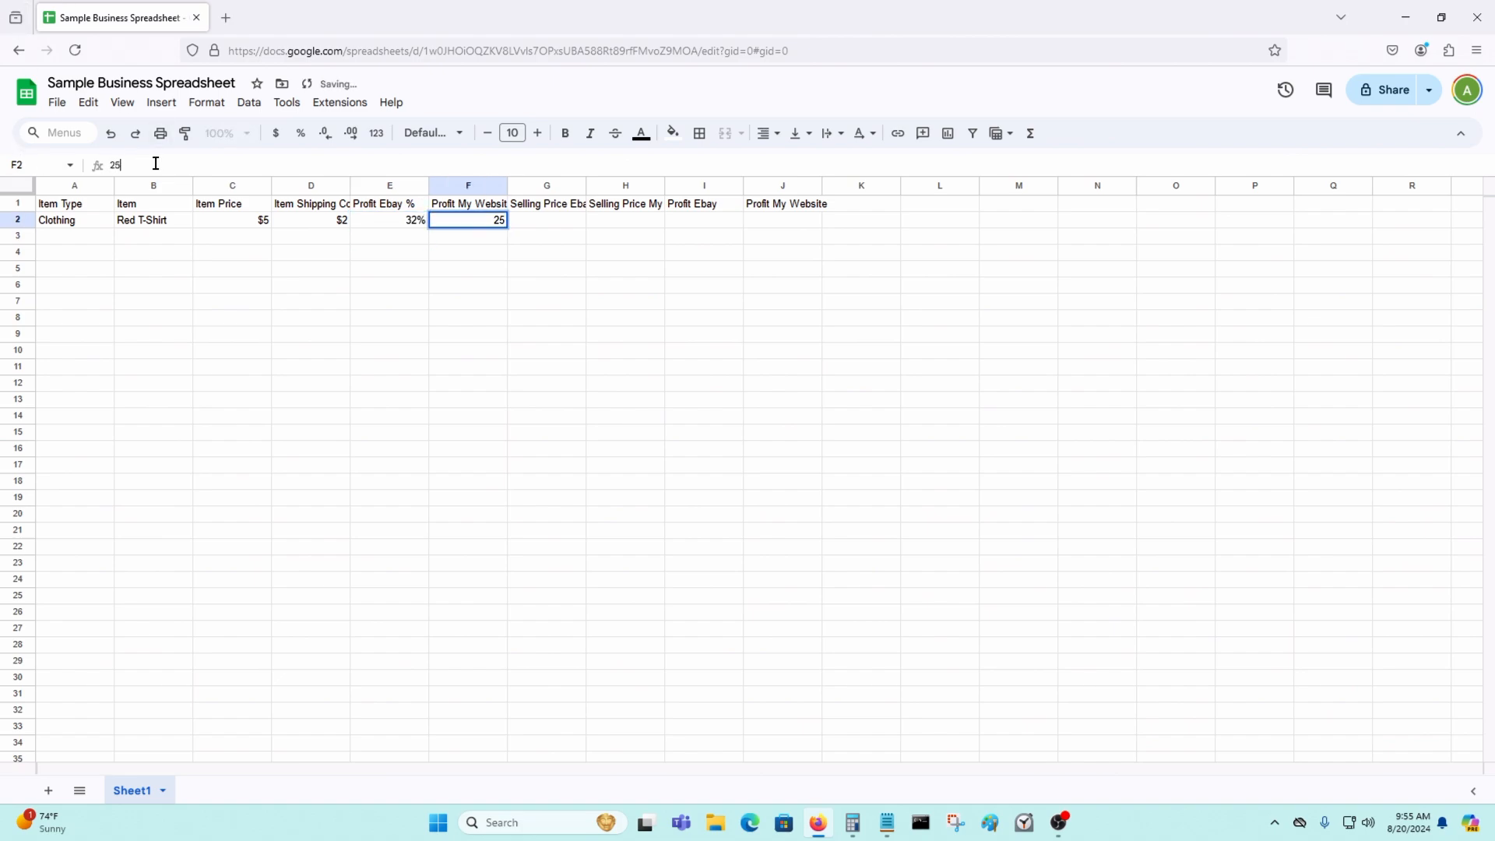
{"action": "type", "text": "%"}
{"action": "key", "text": "Return"}
{"action": "key", "text": "Up"}
{"action": "key", "text": "Right"}
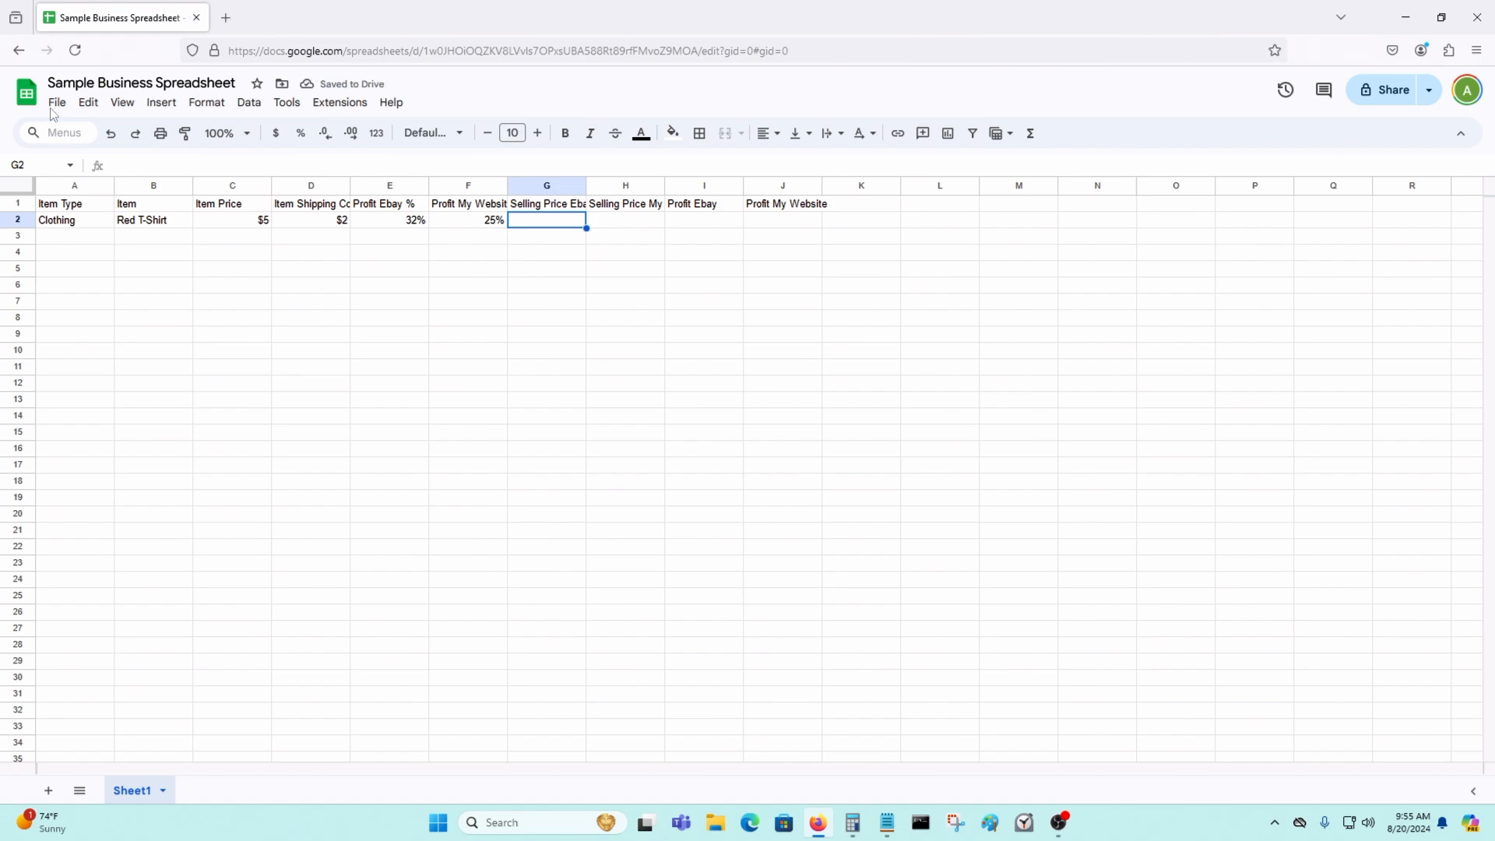
Step: Switch to the Table Format notes in Notepad, write =(C2/(1-E2)) below the profit formula, copy it and return to Google Sheets
{"action": "left_click", "coordinate": [895, 825]}
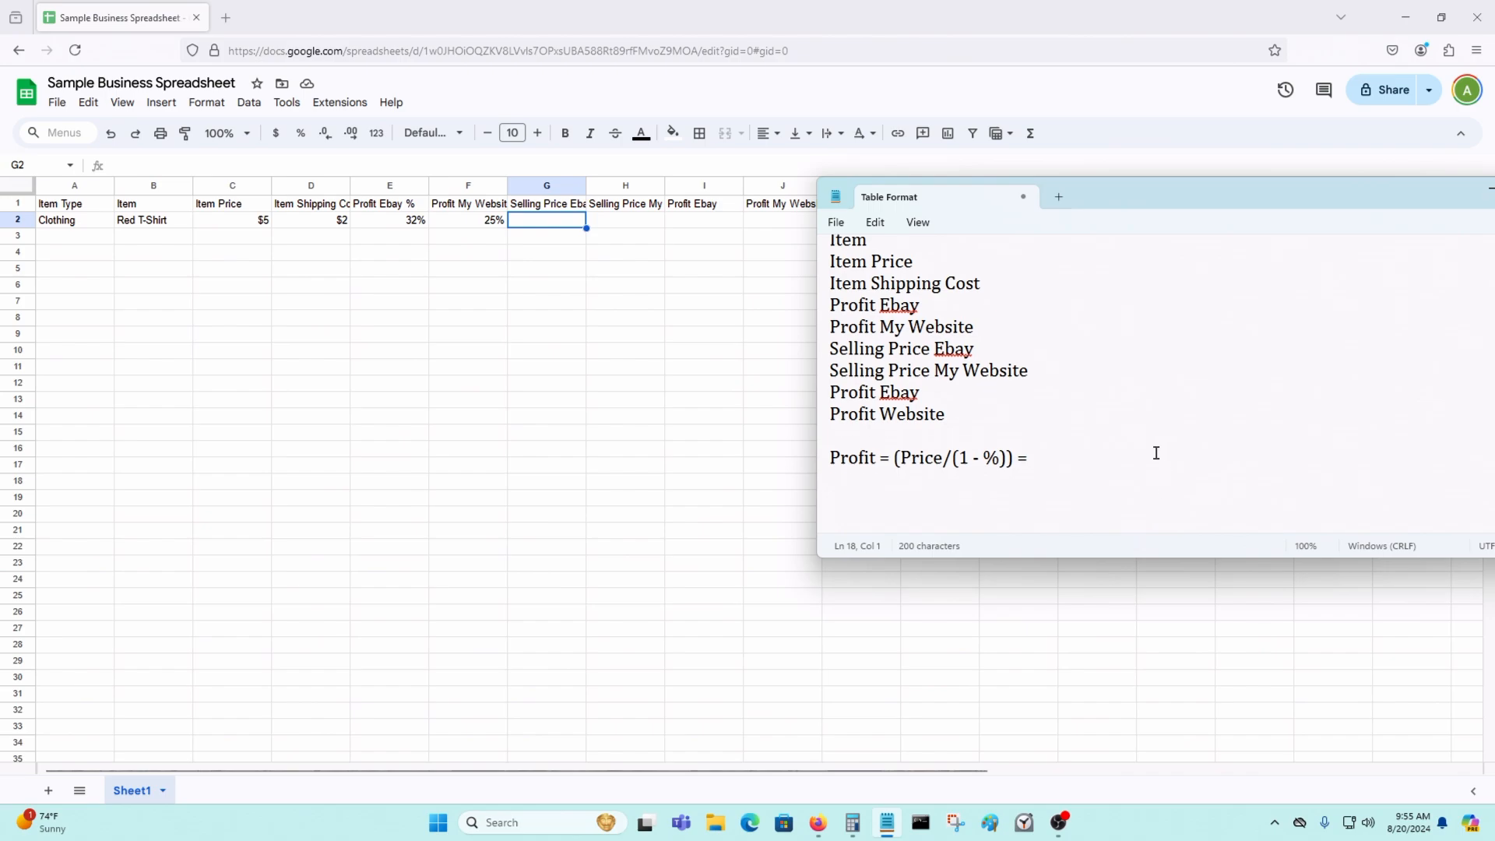
{"action": "type", "text": "=("}
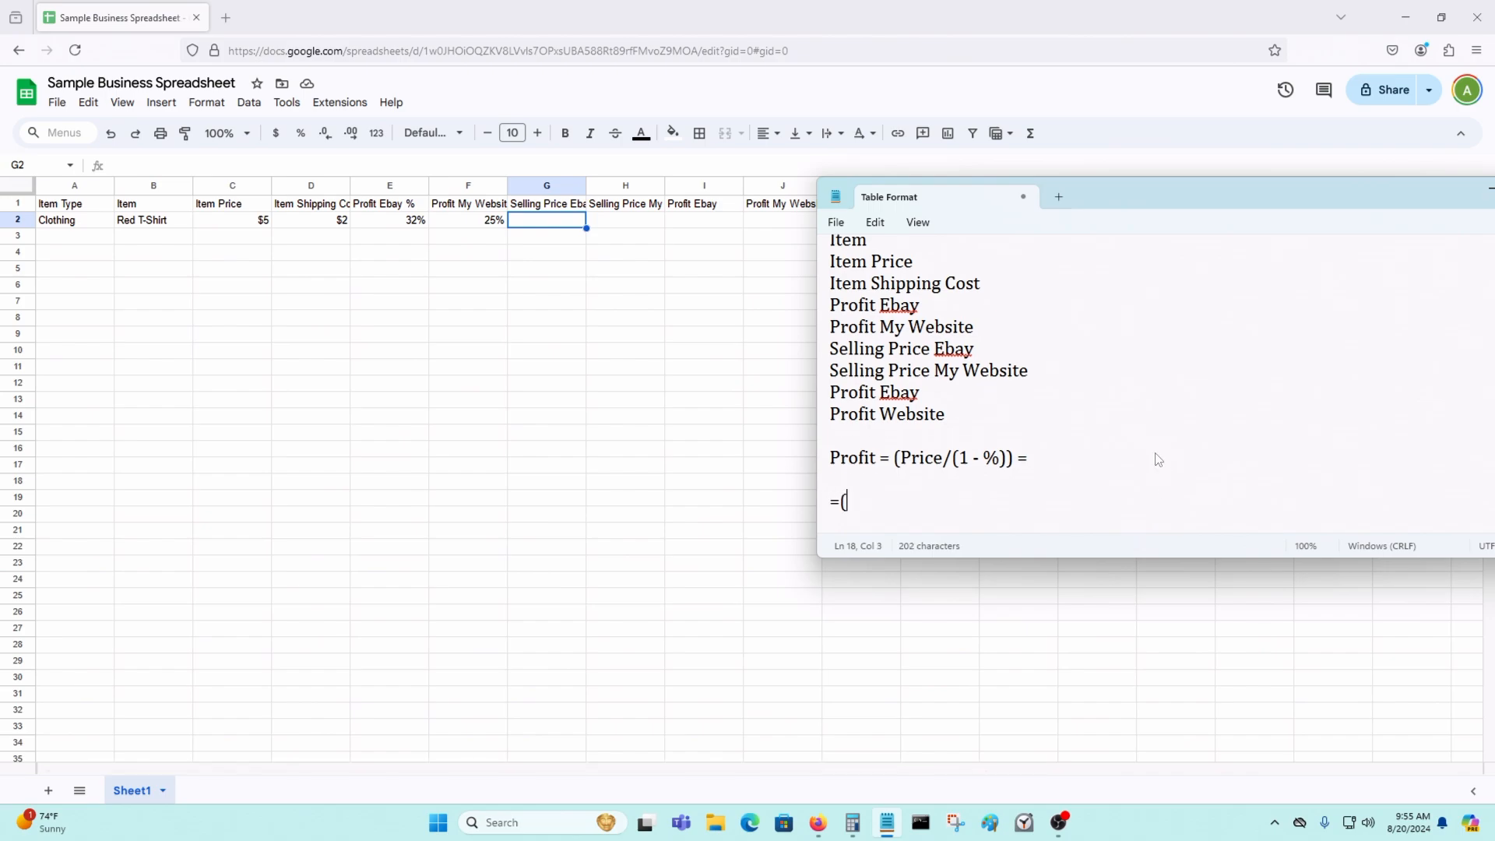
{"action": "type", "text": "C2/(1-E2))"}
{"action": "left_click_drag", "start_coordinate": [1002, 490], "coordinate": [716, 498]}
{"action": "left_click", "coordinate": [716, 498]}
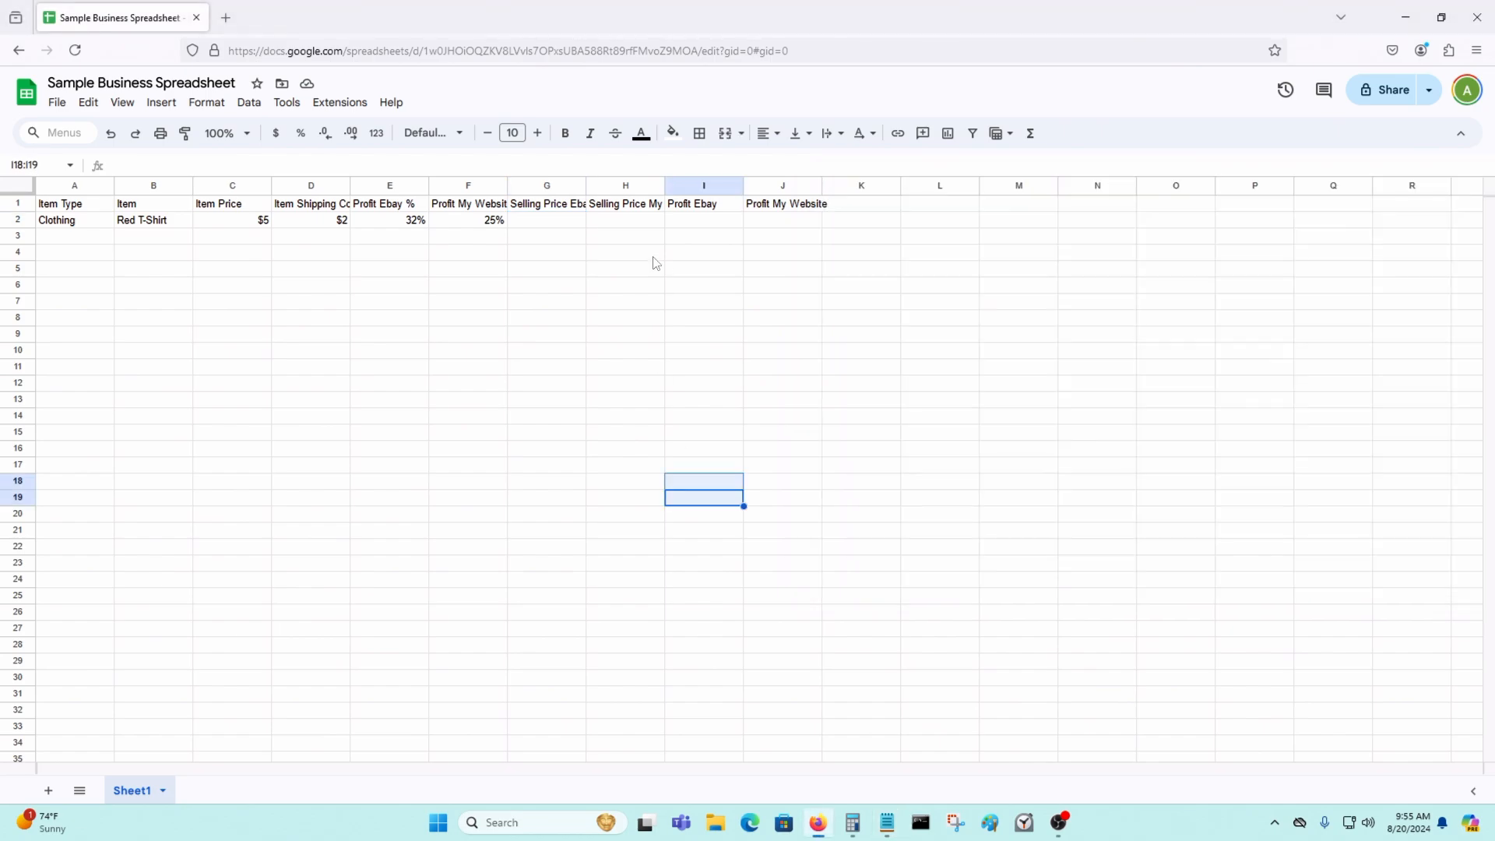
Step: Try the formula =(C2/(1-E2)) in the Selling Price Ebay cell G2, and clear the cell again
{"action": "left_click", "coordinate": [550, 224]}
{"action": "left_click", "coordinate": [156, 162]}
{"action": "key", "text": "ctrl+v"}
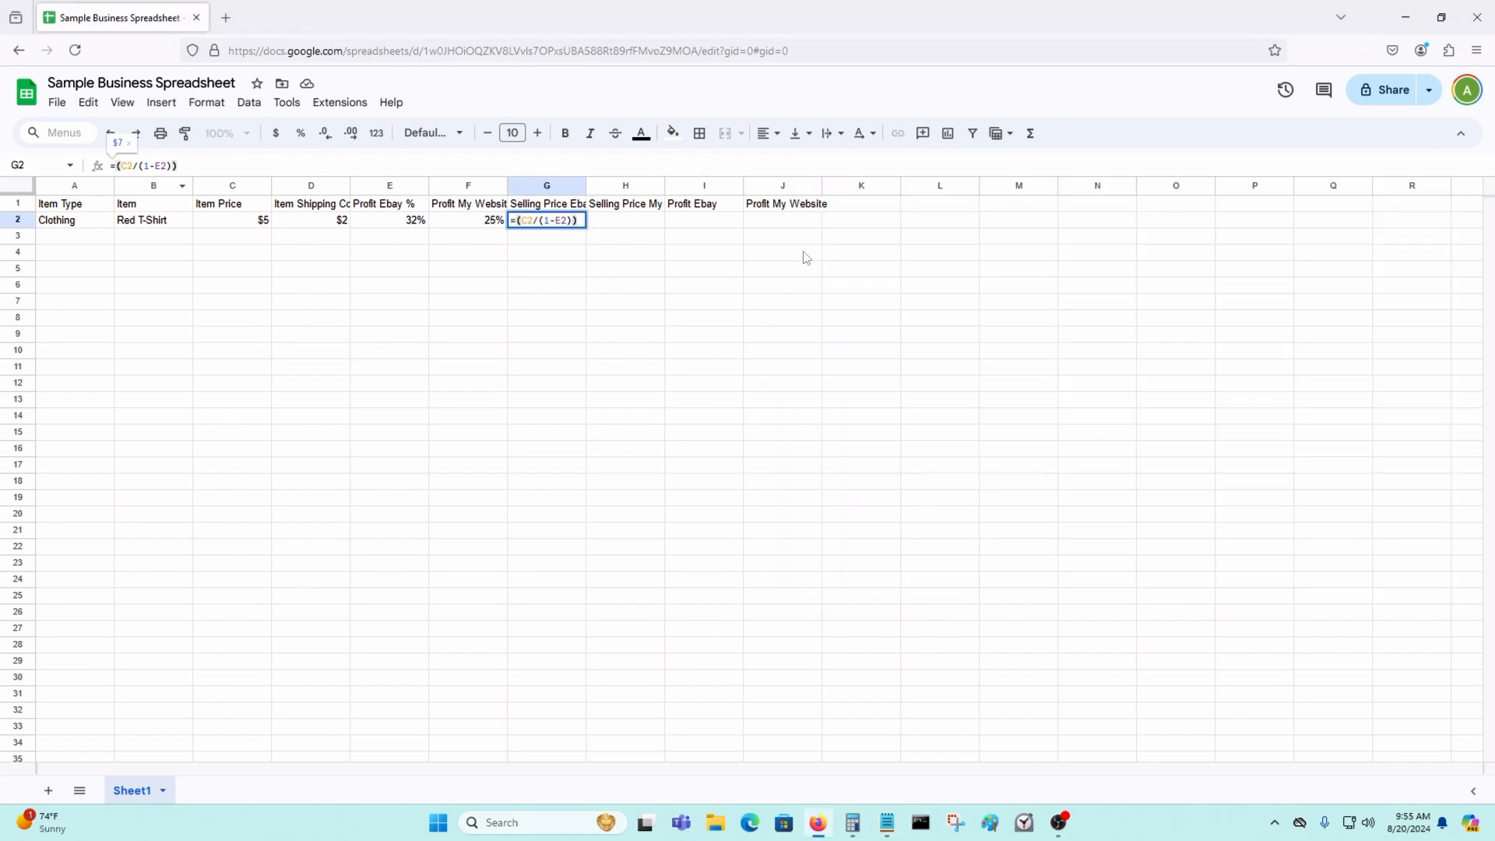
{"action": "key", "text": "Return"}
{"action": "left_click", "coordinate": [564, 224]}
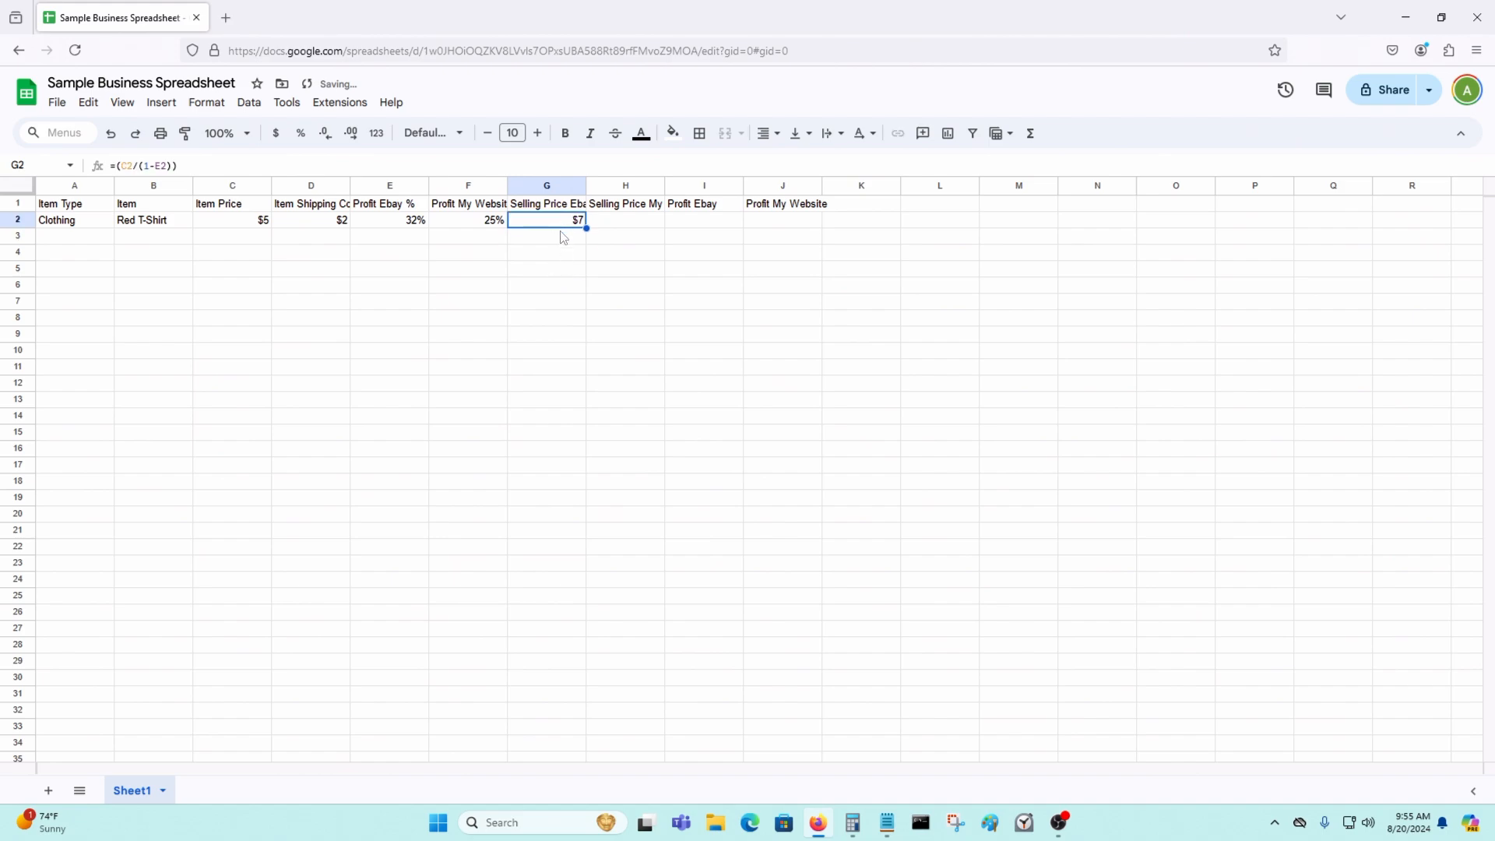
{"action": "left_click", "coordinate": [572, 238]}
{"action": "left_click", "coordinate": [572, 222]}
{"action": "key", "text": "Delete"}
{"action": "left_click", "coordinate": [577, 331]}
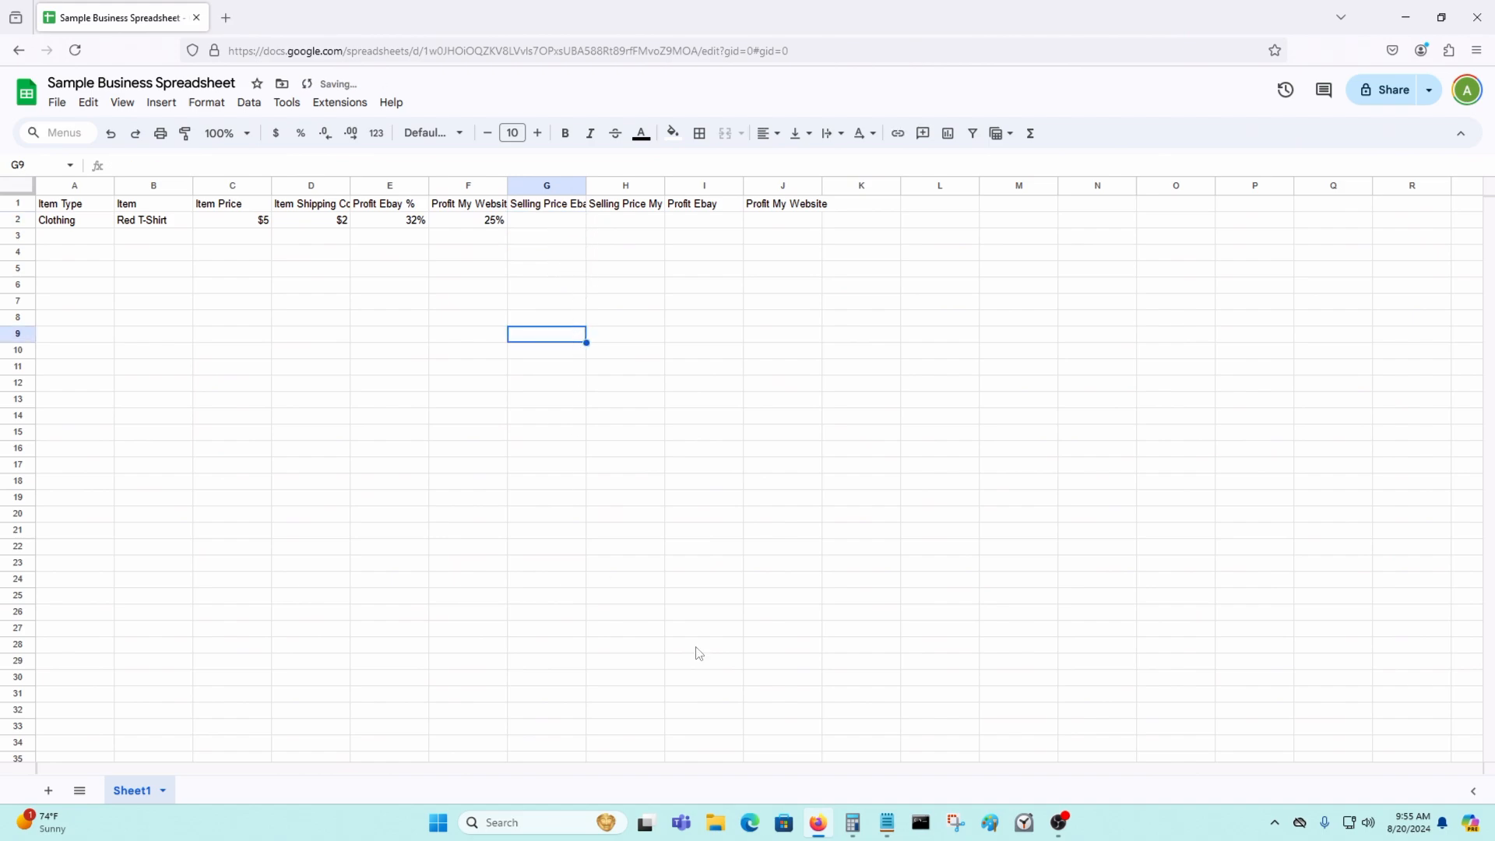
Step: Switch to the Table Format notes in Notepad and extend the draft formula to =((C2/(1-E2))+(C2*0.10)
{"action": "left_click", "coordinate": [887, 822]}
{"action": "left_click", "coordinate": [943, 502]}
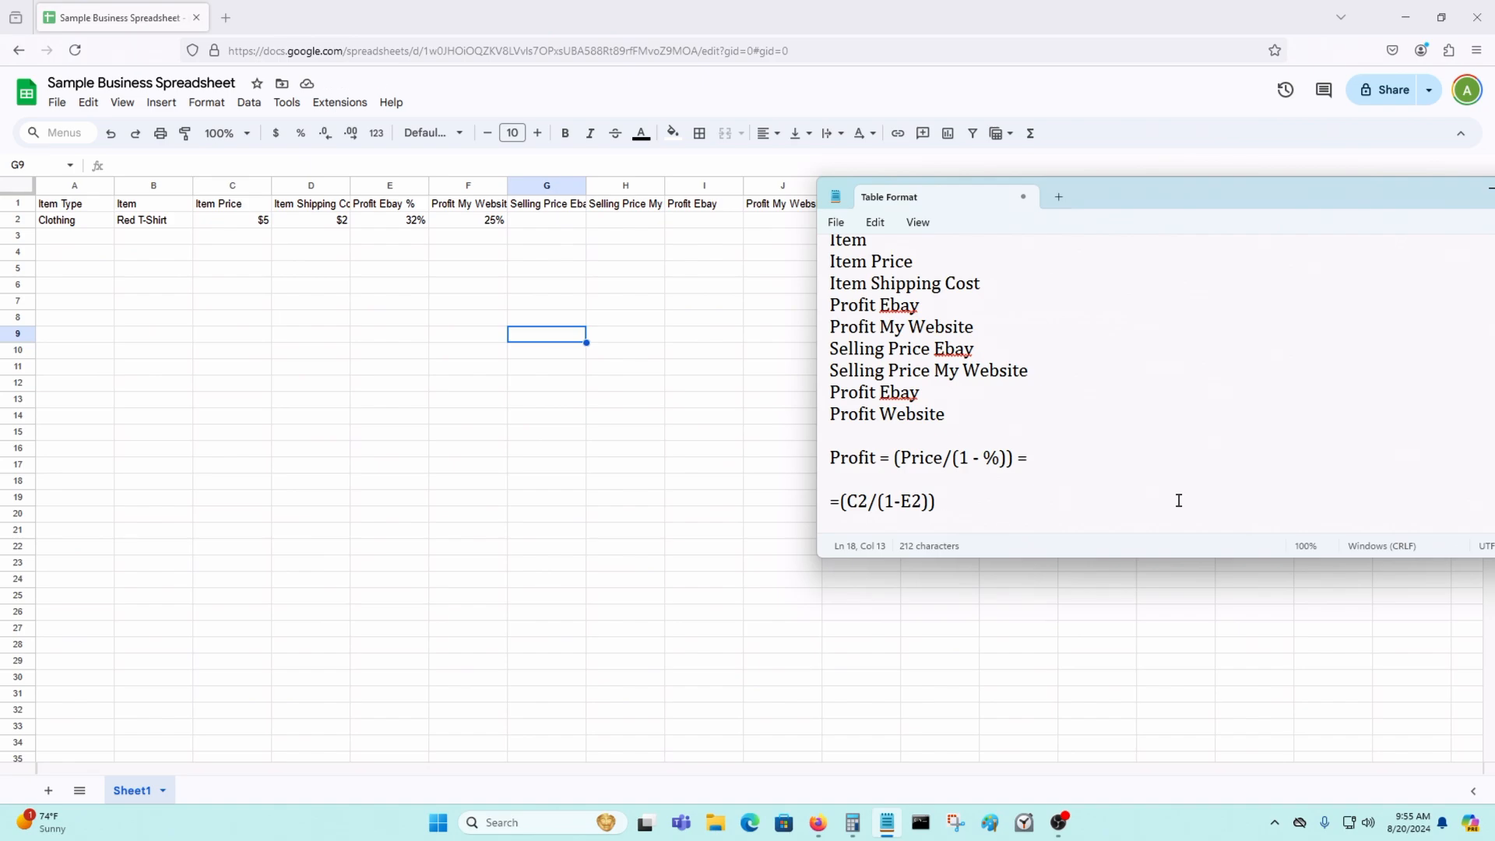
{"action": "key", "text": "Left"}
{"action": "key", "text": "Left"}
{"action": "key", "text": "Left"}
{"action": "key", "text": "Left"}
{"action": "type", "text": "("}
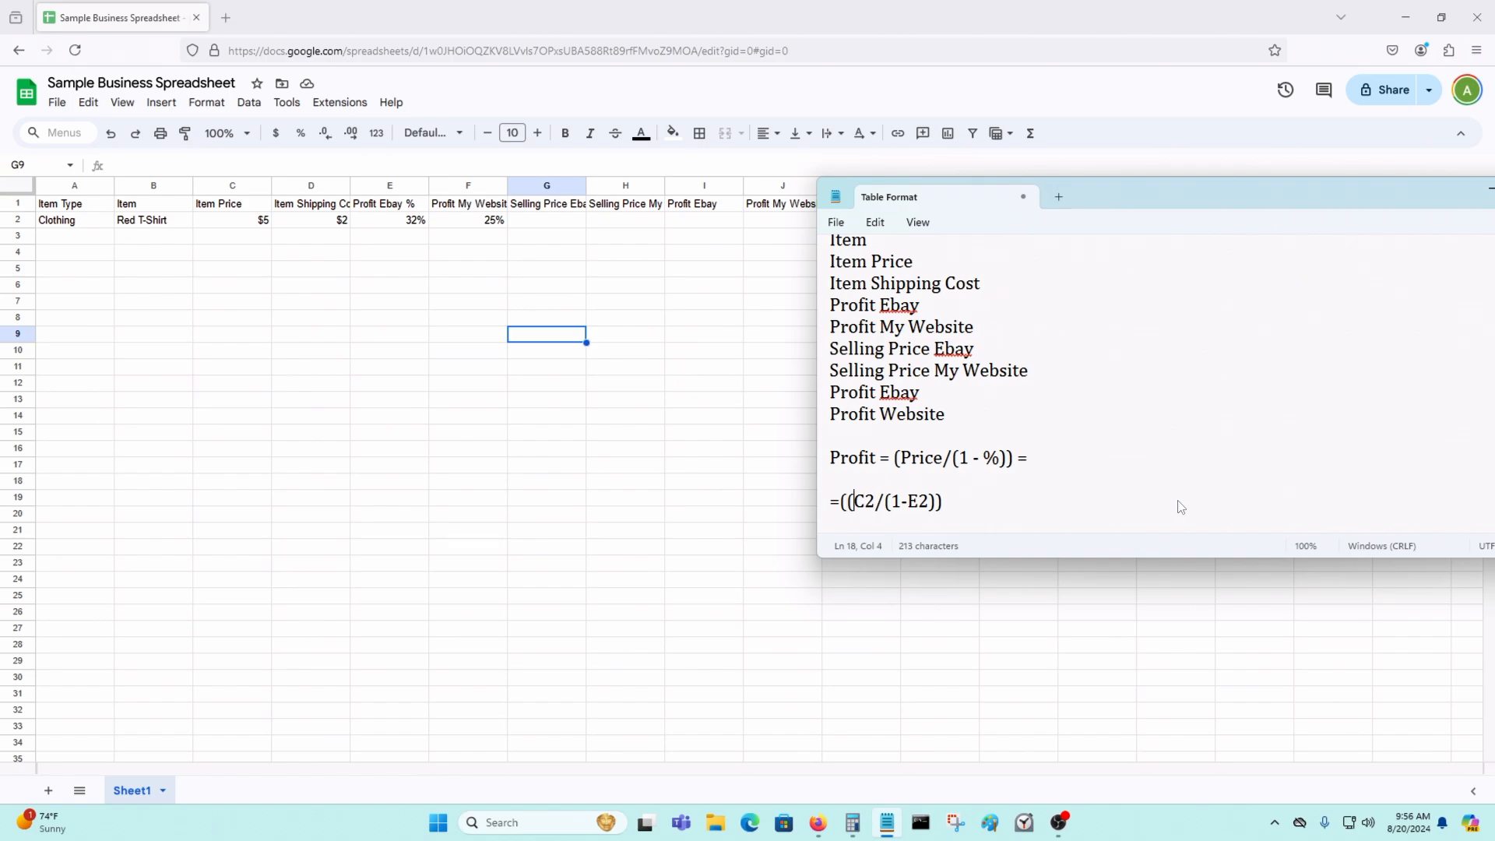
{"action": "key", "text": "End"}
{"action": "type", "text": "+("}
{"action": "type", "text": "C2*0.10)"}
Step: Add the shipping term with its parentheses to complete the draft formula as =((C2/(1-E2))+((C2*0.10)+(D2*1.15)))
{"action": "key", "text": "Left"}
{"action": "key", "text": "Left"}
{"action": "key", "text": "Left"}
{"action": "key", "text": "Left"}
{"action": "type", "text": "("}
{"action": "key", "text": "Right"}
{"action": "key", "text": "Right"}
{"action": "key", "text": "Right"}
{"action": "key", "text": "Right"}
{"action": "key", "text": "Right"}
{"action": "key", "text": "Right"}
{"action": "key", "text": "Right"}
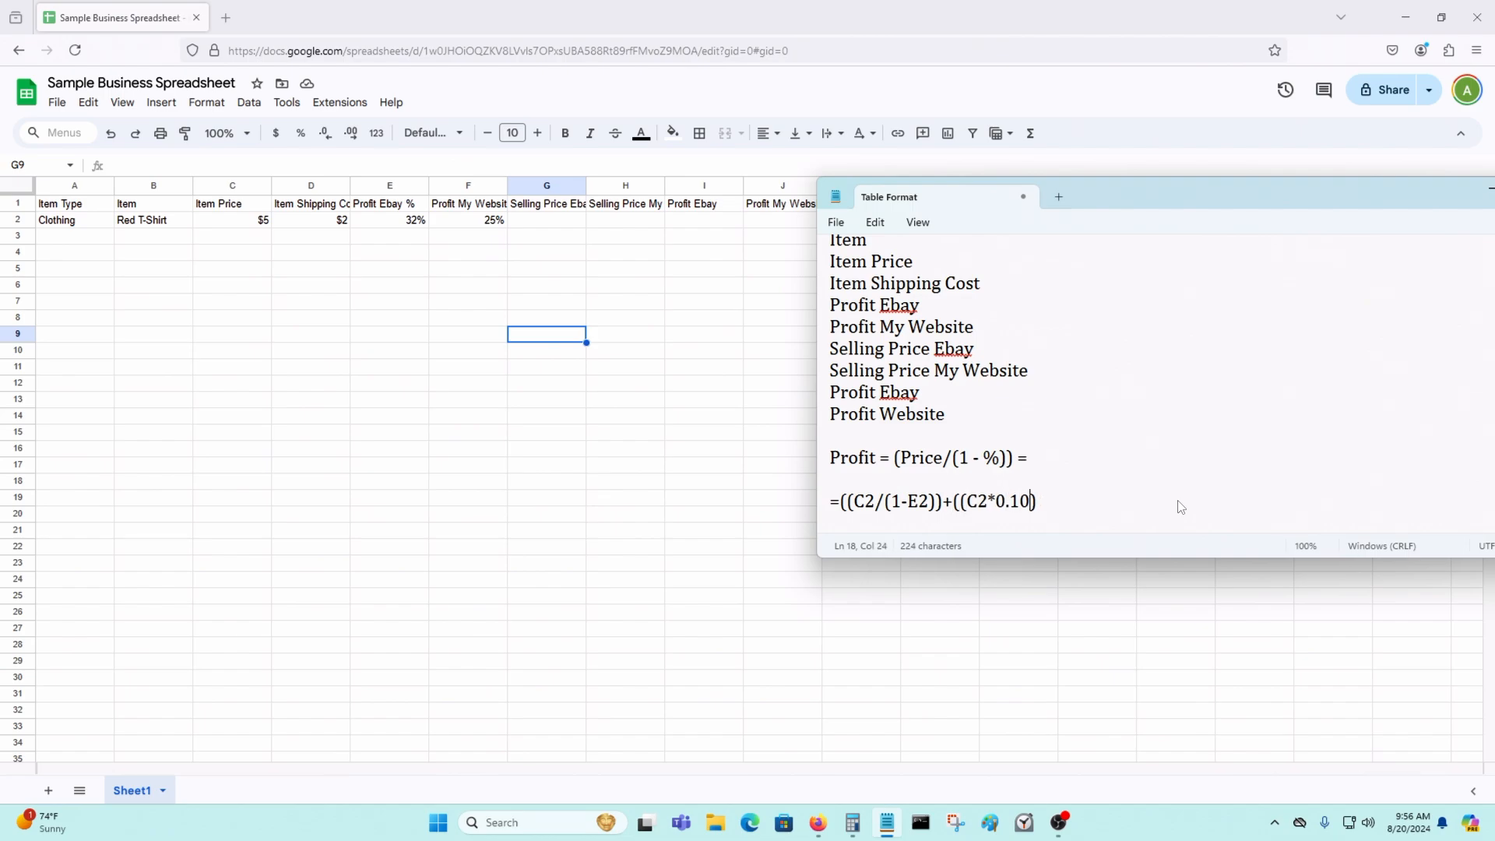
{"action": "key", "text": "Right"}
{"action": "type", "text": "+("}
{"action": "type", "text": "D2*1."}
{"action": "type", "text": "15)"}
{"action": "type", "text": "))"}
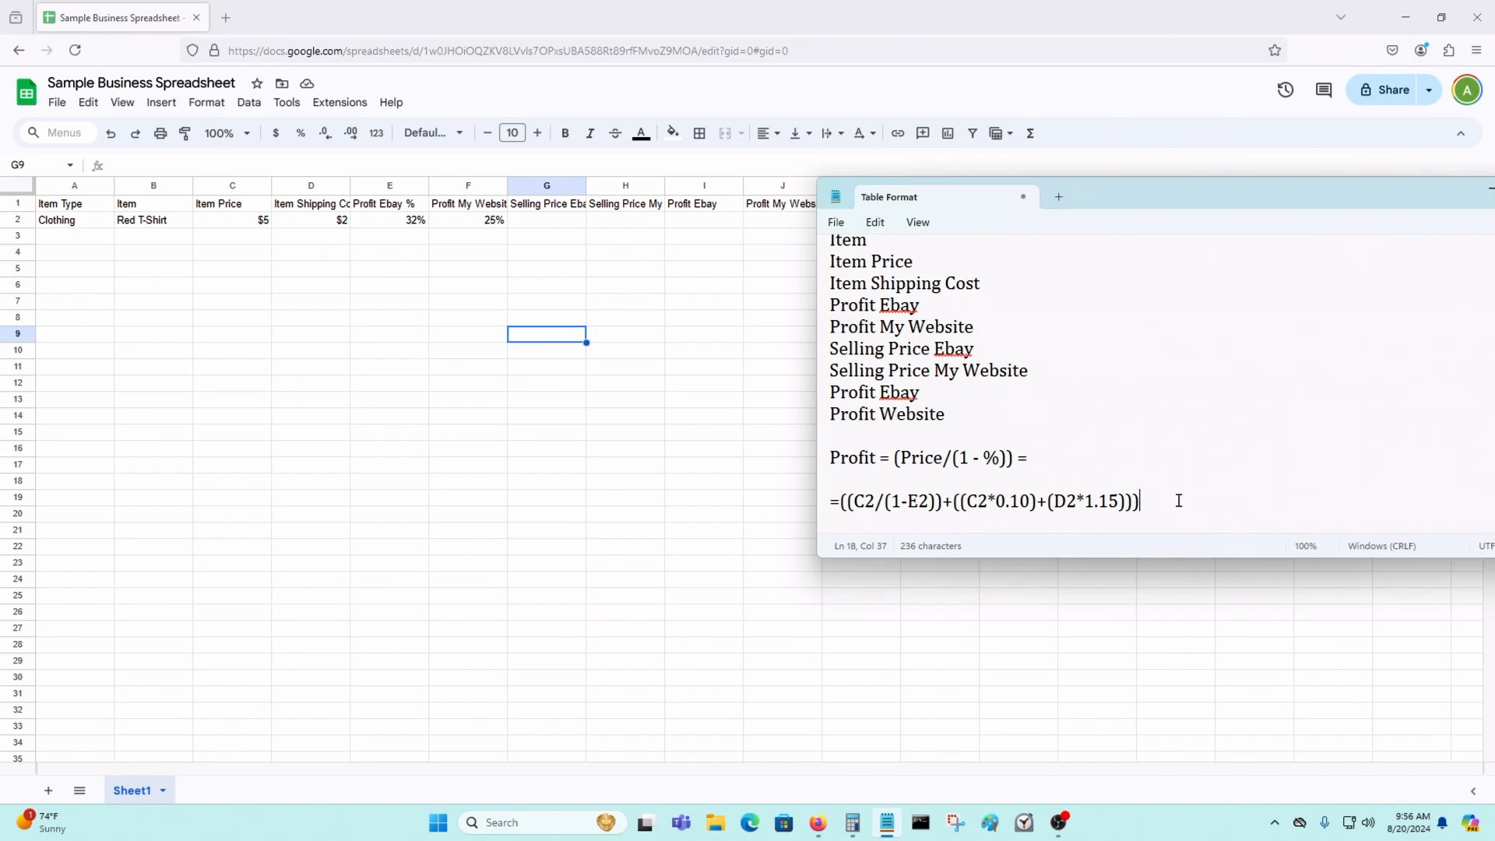
Step: Copy the completed formula into the Selling Price Ebay cell G2 in Google Sheets
{"action": "triple_click", "coordinate": [1178, 500]}
{"action": "key", "text": "ctrl+c"}
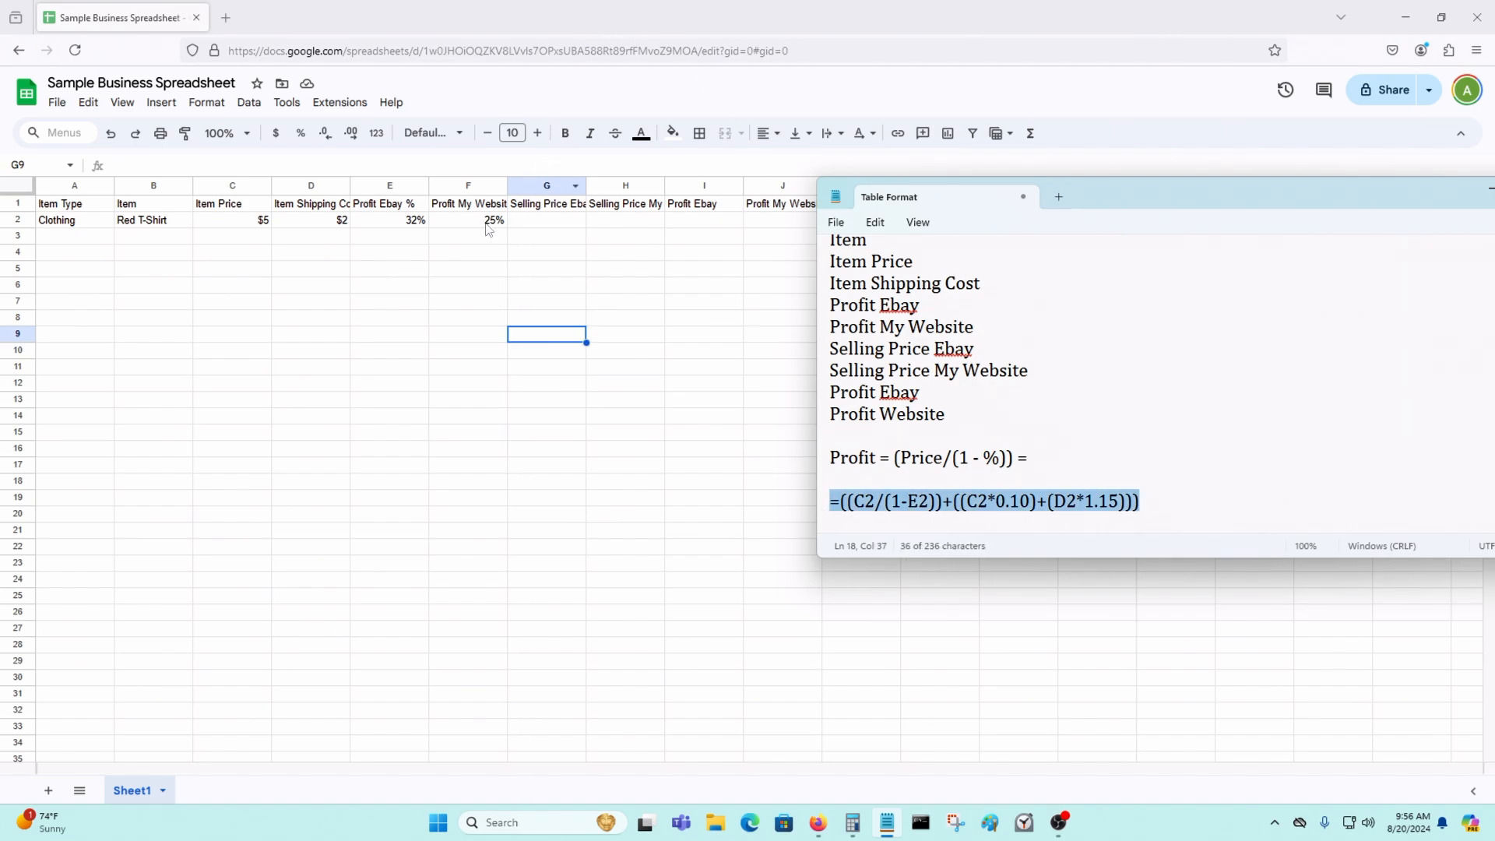
{"action": "left_click", "coordinate": [535, 224]}
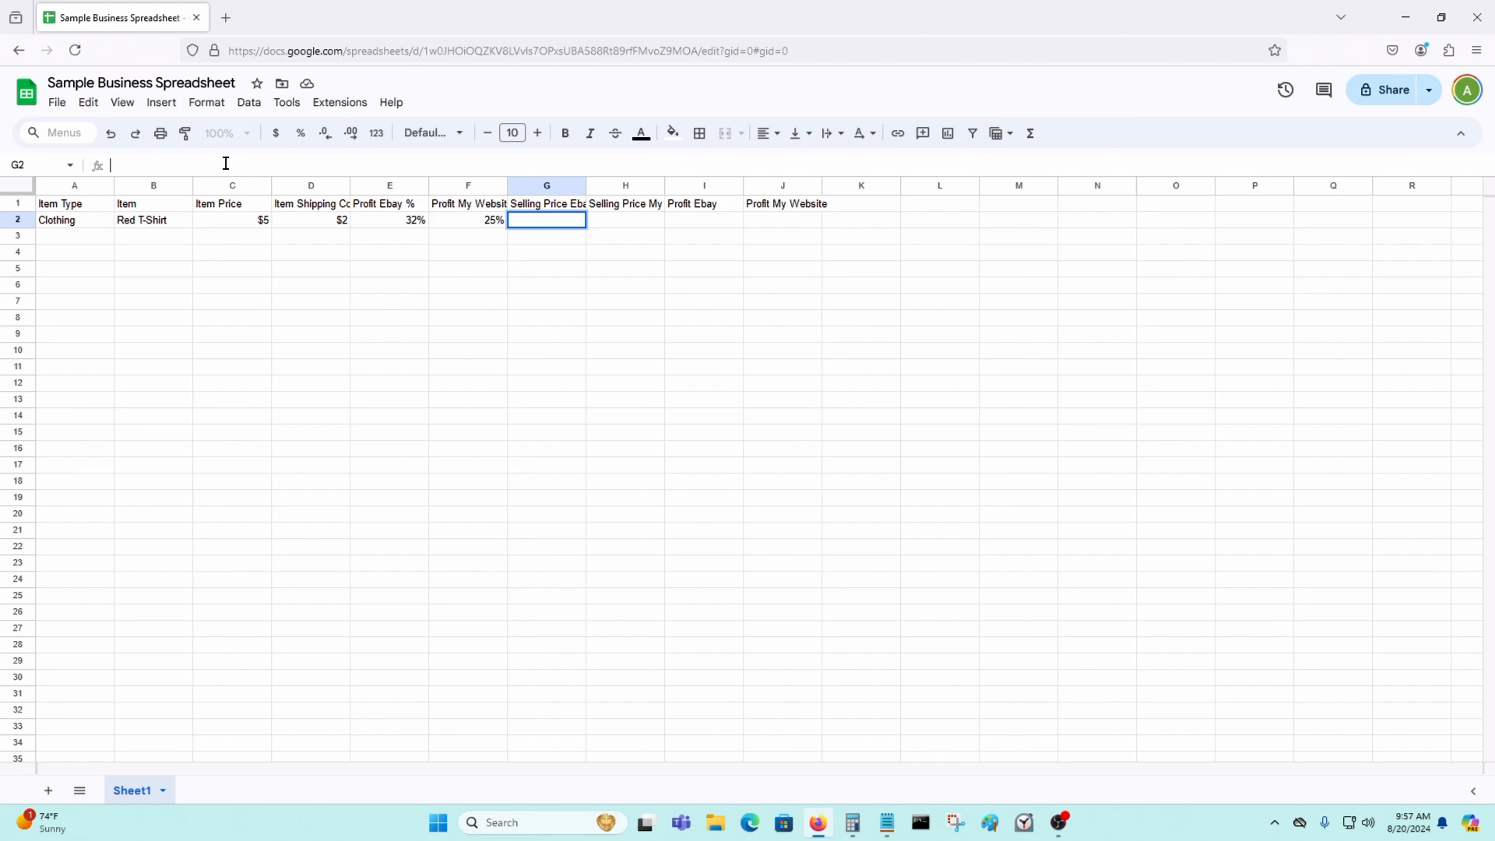
{"action": "key", "text": "ctrl+v"}
{"action": "key", "text": "Return"}
{"action": "key", "text": "Up"}
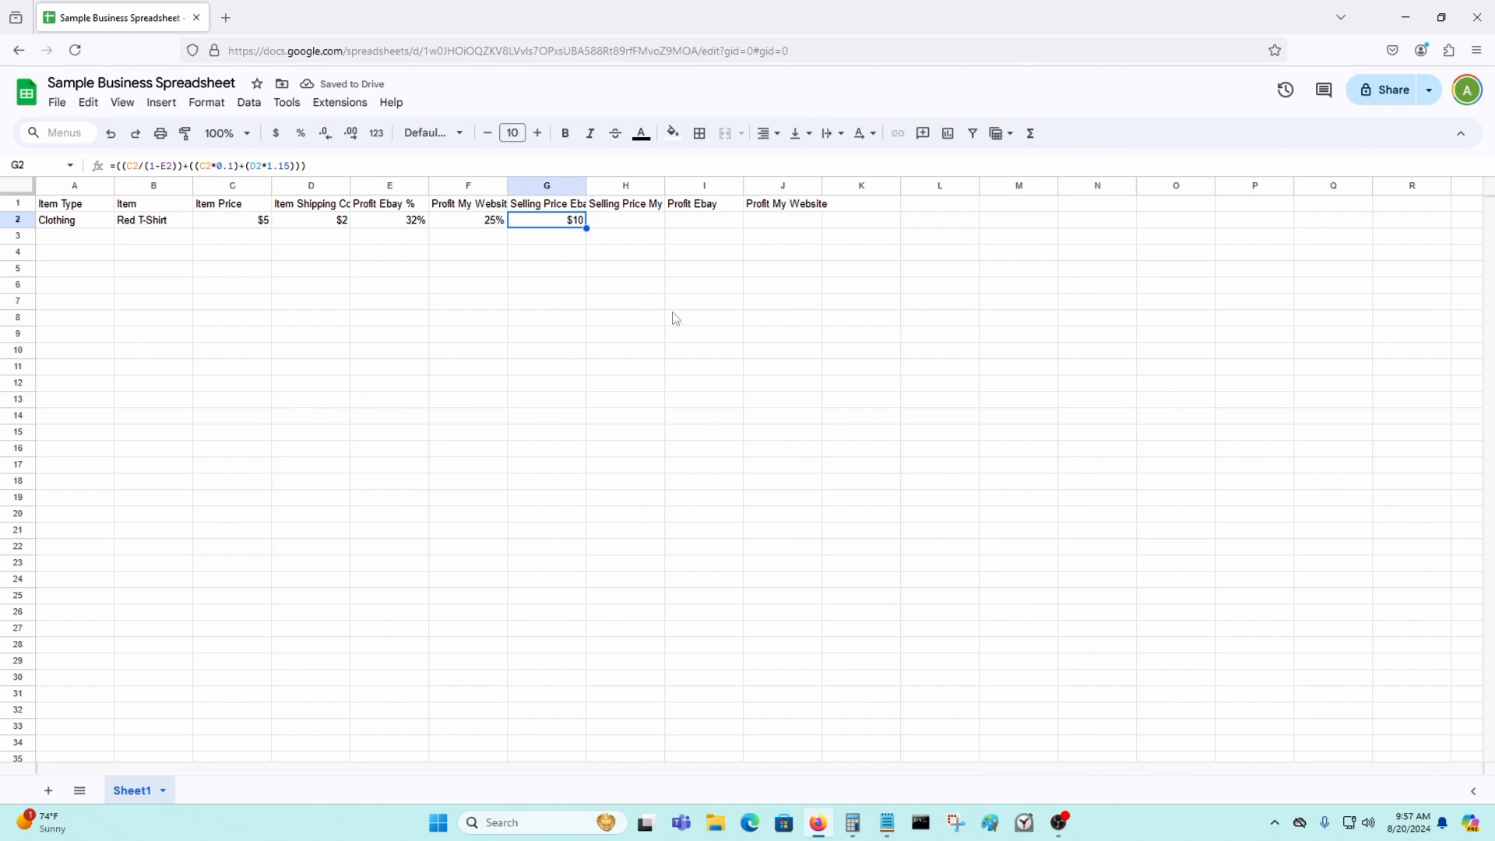
Step: Review the row 2 entries from Item through the selling price columns, ending on H2
{"action": "key", "text": "Left"}
{"action": "key", "text": "Left"}
{"action": "key", "text": "Left"}
{"action": "key", "text": "Left"}
{"action": "key", "text": "Left"}
{"action": "key", "text": "Right"}
{"action": "key", "text": "Right"}
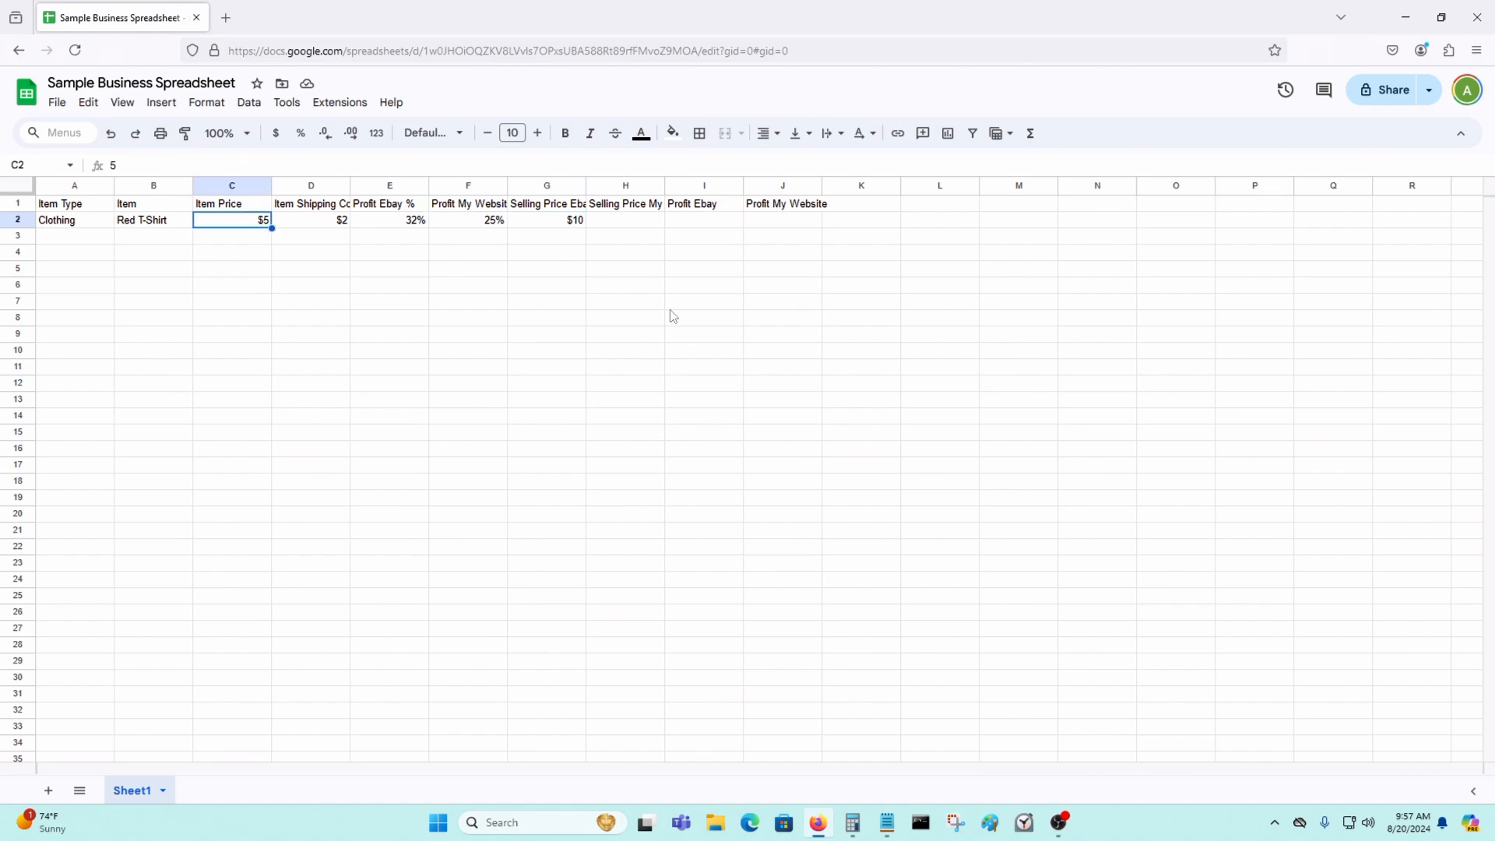
{"action": "key", "text": "Right"}
{"action": "key", "text": "Right"}
{"action": "key", "text": "Right"}
{"action": "key", "text": "Right"}
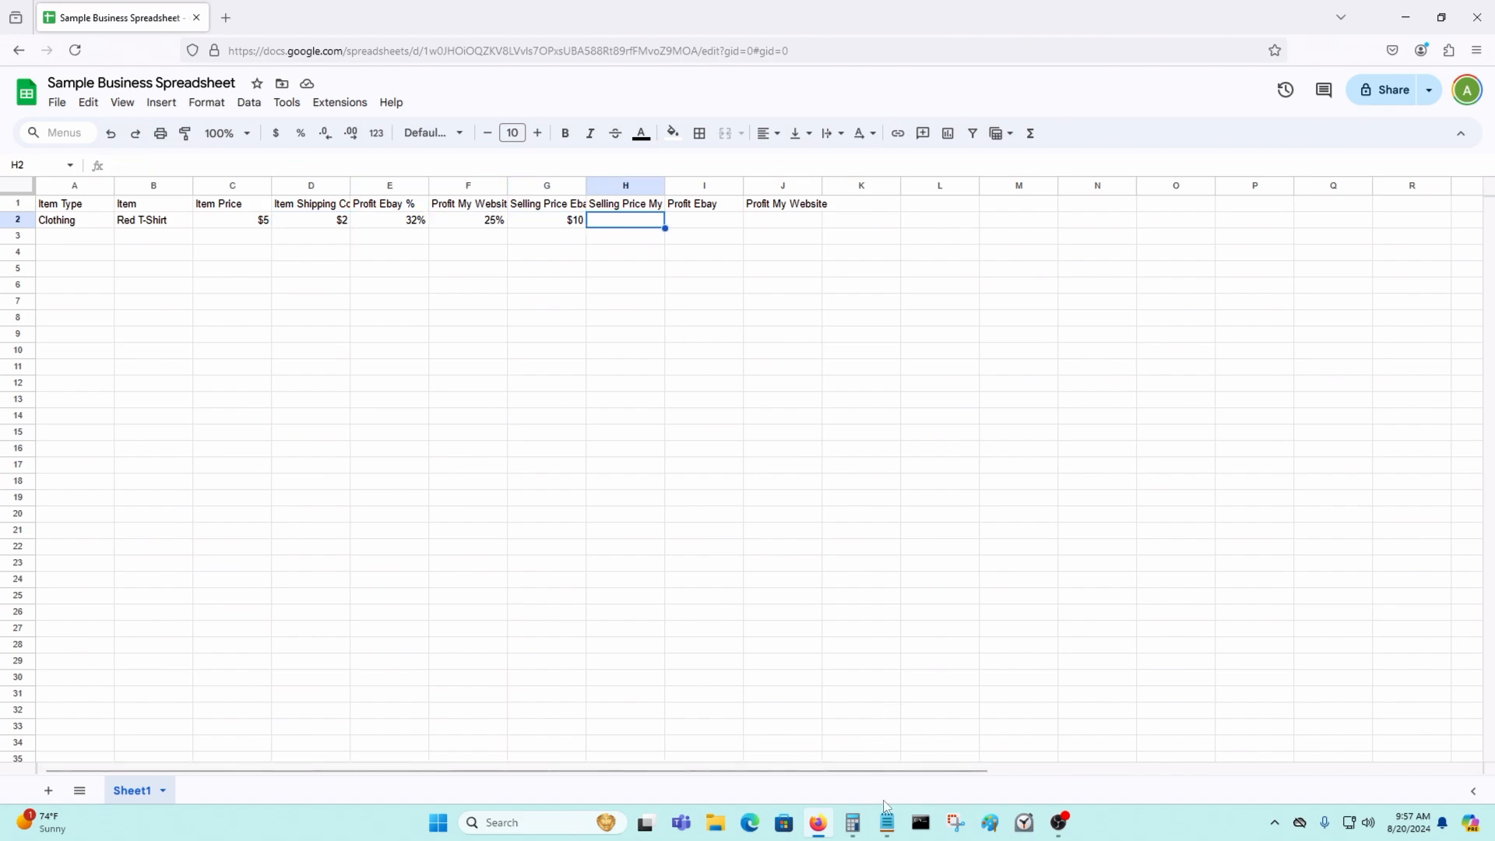
Step: Switch to the Table Format notes in Notepad and write =((C2/(1-F2))+((C2*0.10)+(D2*1.05))) below the Ebay selling price formula
{"action": "left_click", "coordinate": [890, 823]}
{"action": "left_click", "coordinate": [1193, 510]}
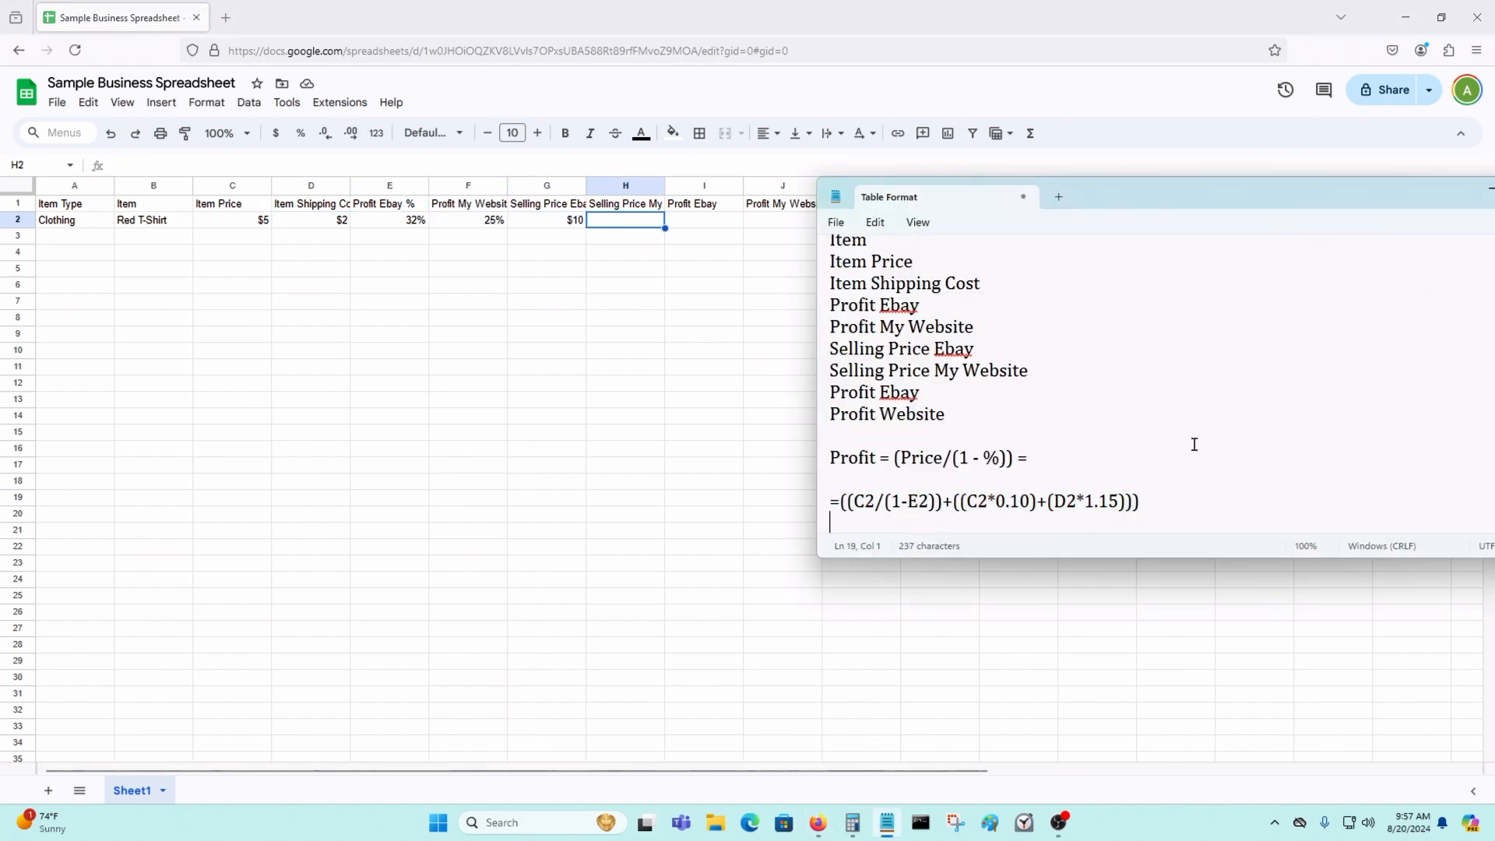
{"action": "key", "text": "Return"}
{"action": "key", "text": "Return"}
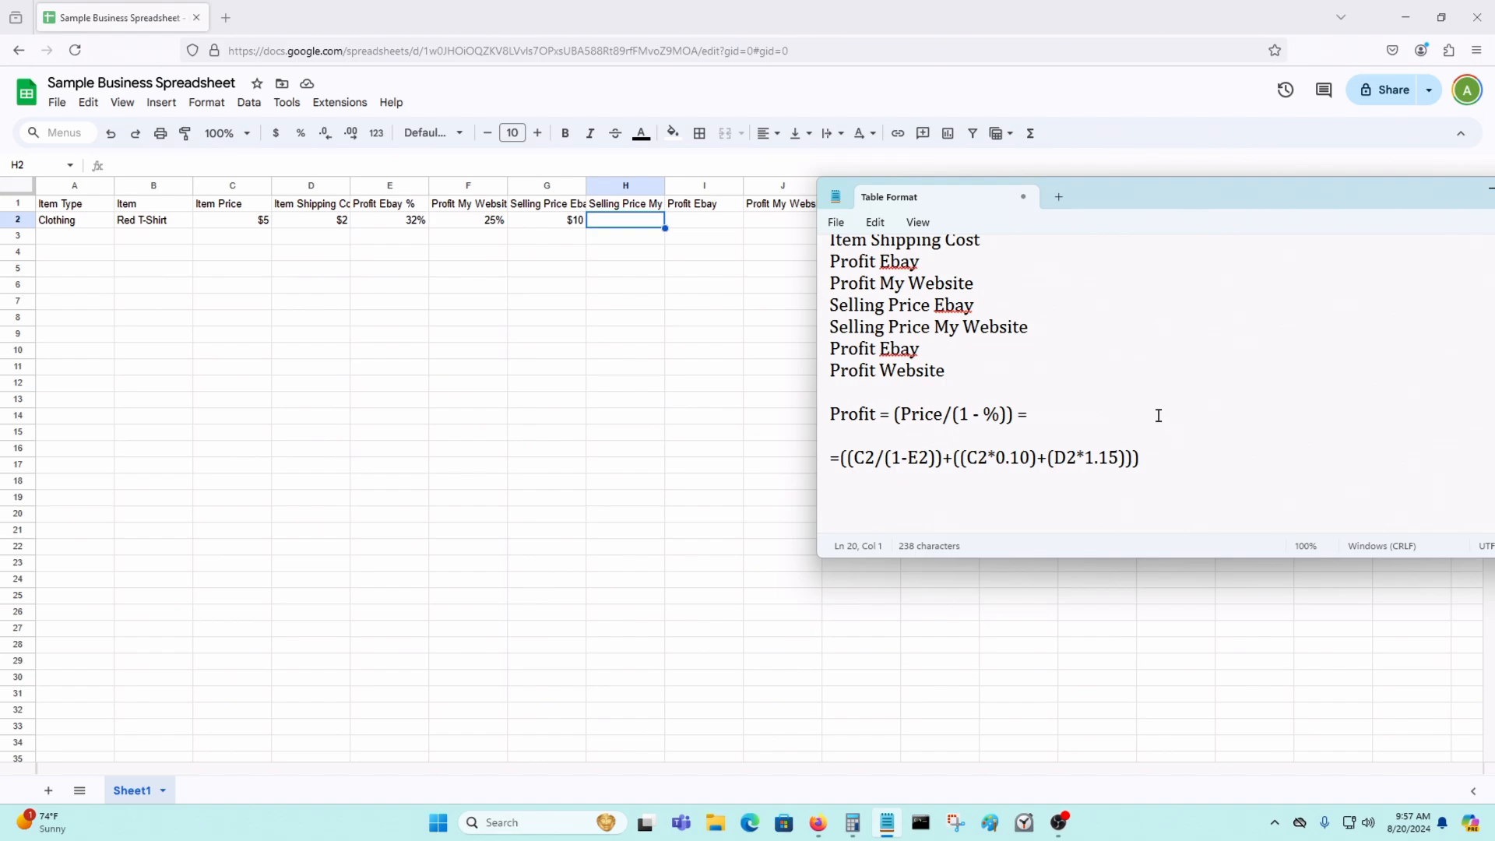
{"action": "left_click_drag", "start_coordinate": [1079, 494], "coordinate": [1078, 509]}
{"action": "type", "text": "=((C2/"}
{"action": "type", "text": ")("}
{"action": "key", "text": "BackSpace"}
{"action": "key", "text": "BackSpace"}
{"action": "type", "text": "(1`"}
{"action": "type", "text": "F2"}
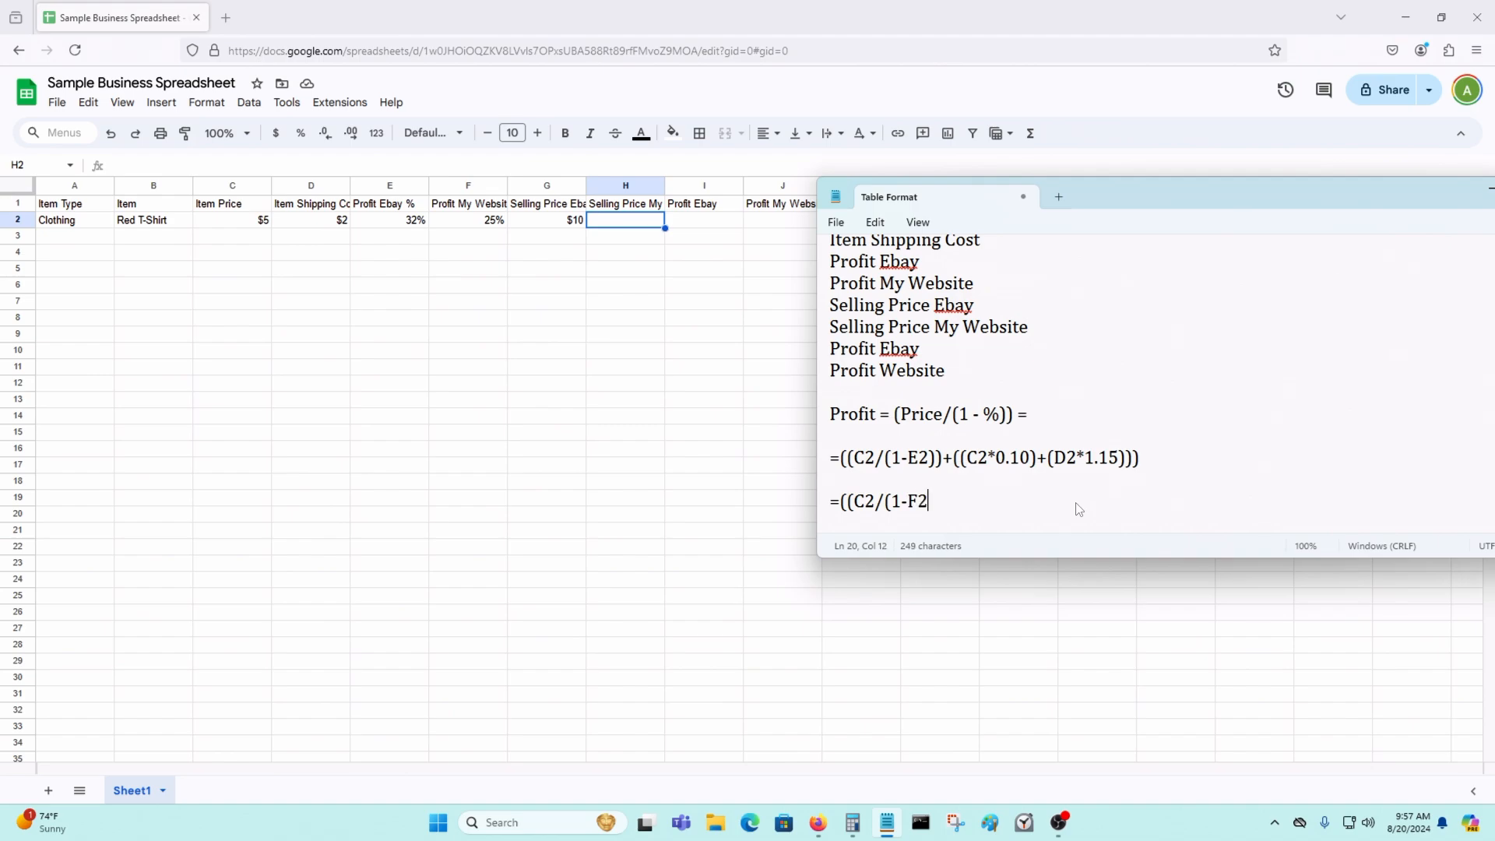
{"action": "type", "text": "))"}
{"action": "type", "text": "+((C2*0.10)"}
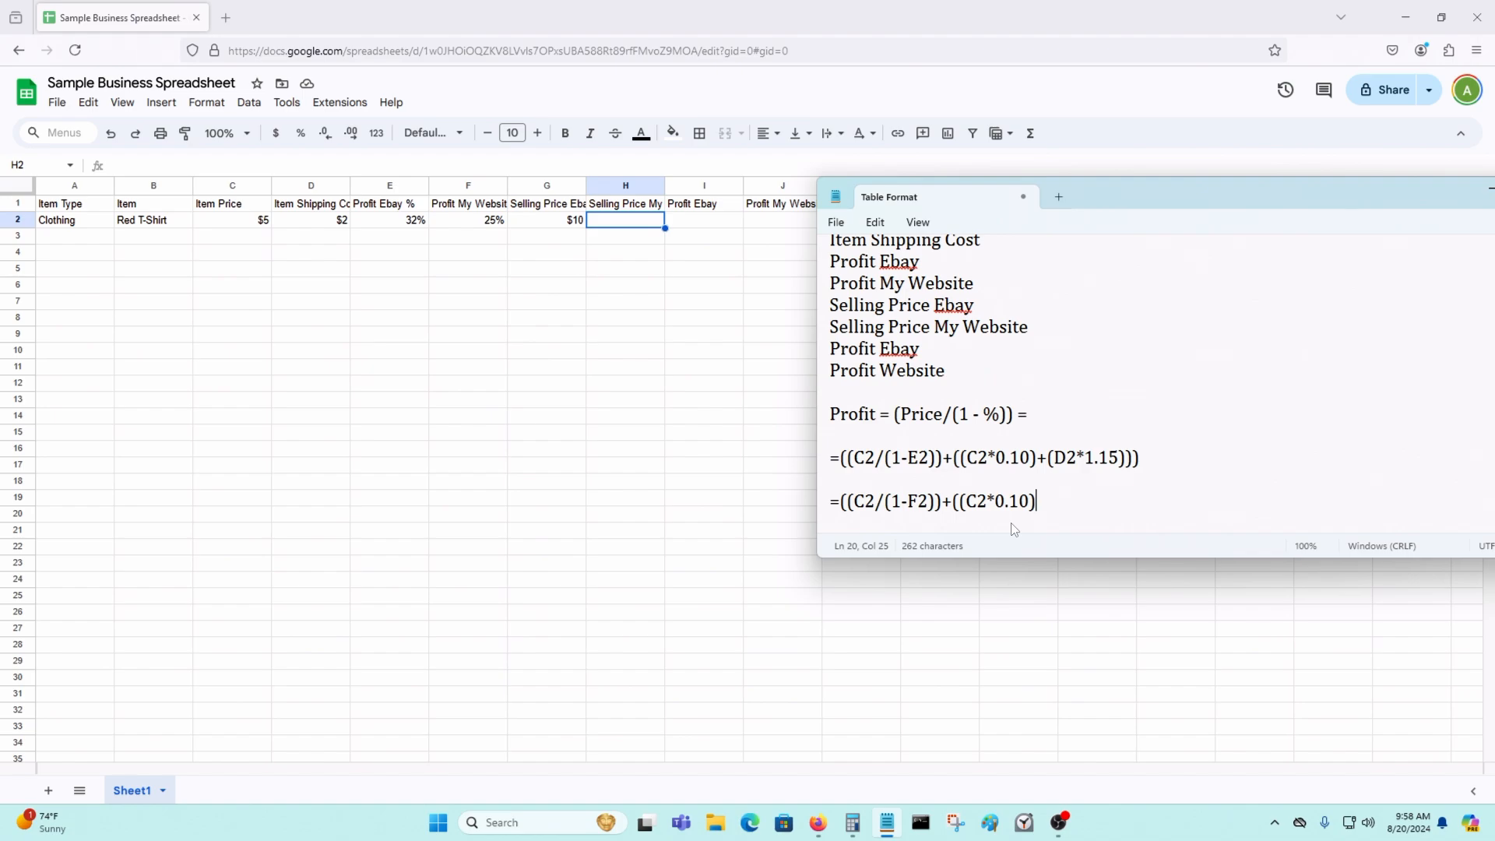
{"action": "type", "text": "+(D2*1.05)))"}
Step: Copy the website selling price formula into H2 in Google Sheets
{"action": "left_click_drag", "start_coordinate": [1177, 497], "coordinate": [782, 501]}
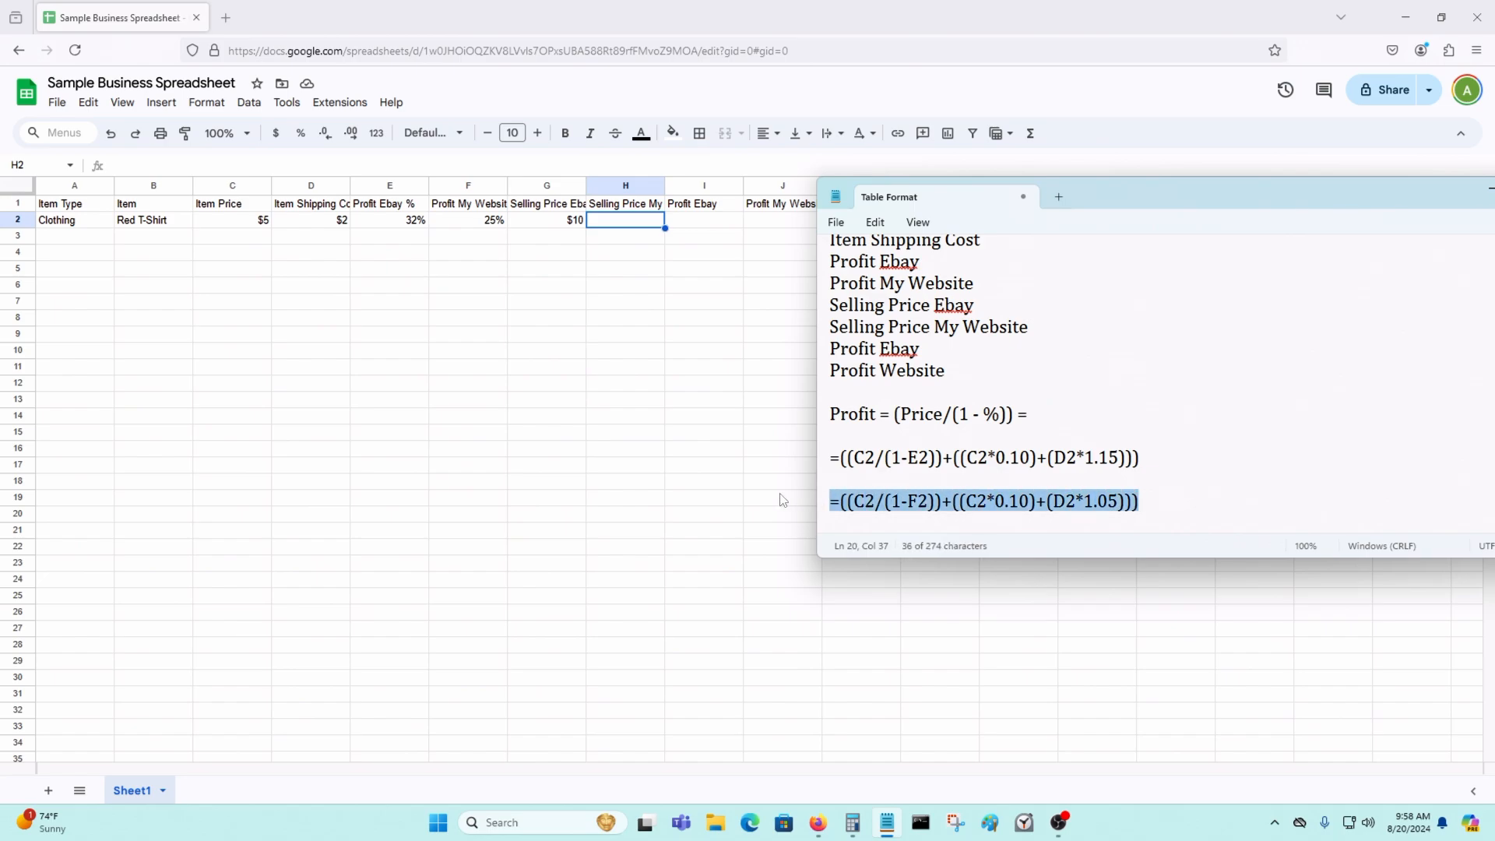
{"action": "left_click", "coordinate": [623, 225]}
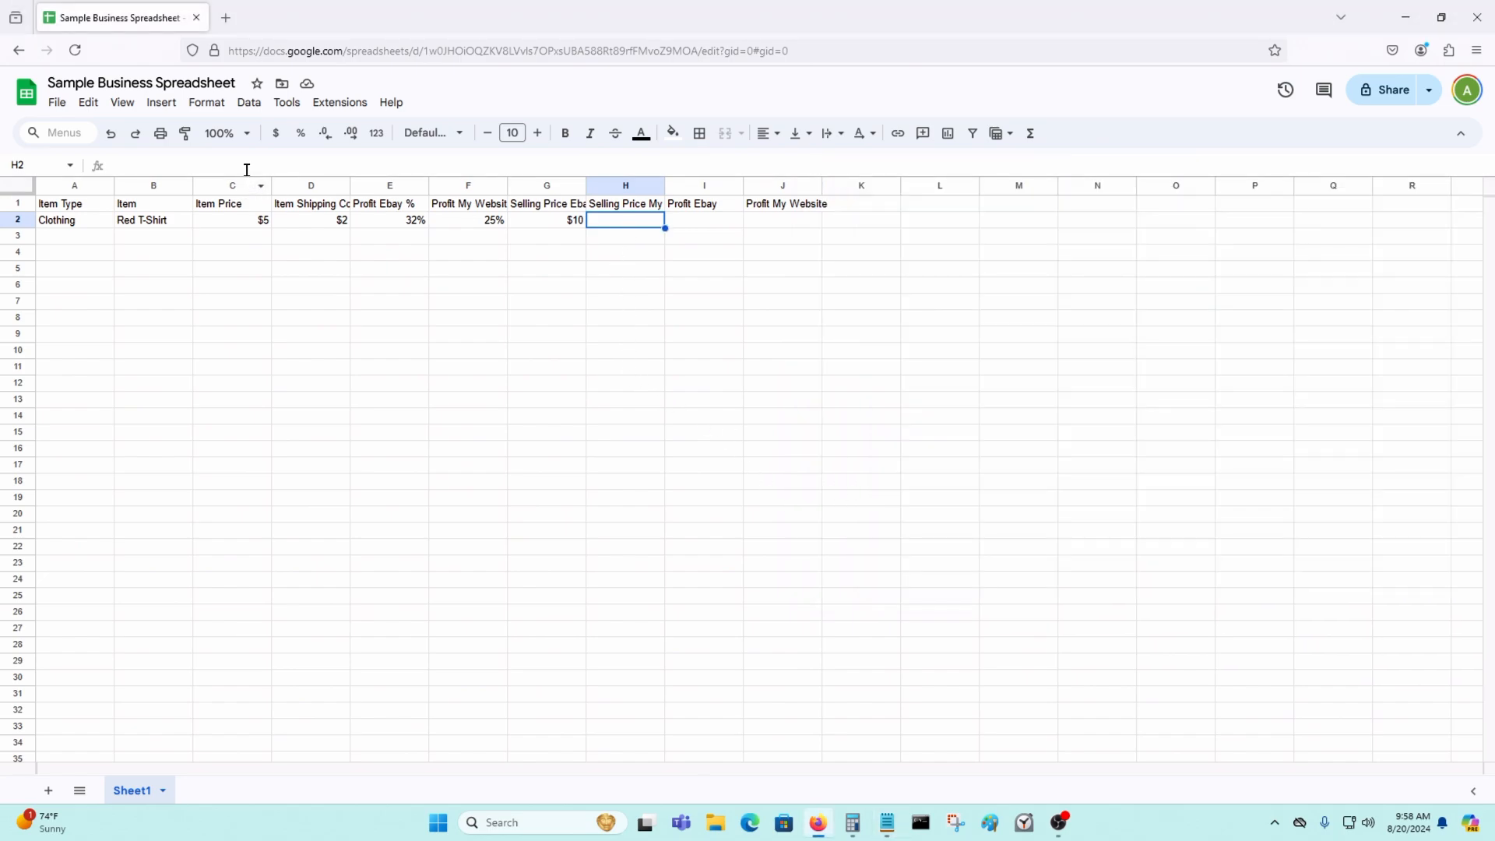
{"action": "key", "text": "ctrl+v"}
{"action": "key", "text": "Return"}
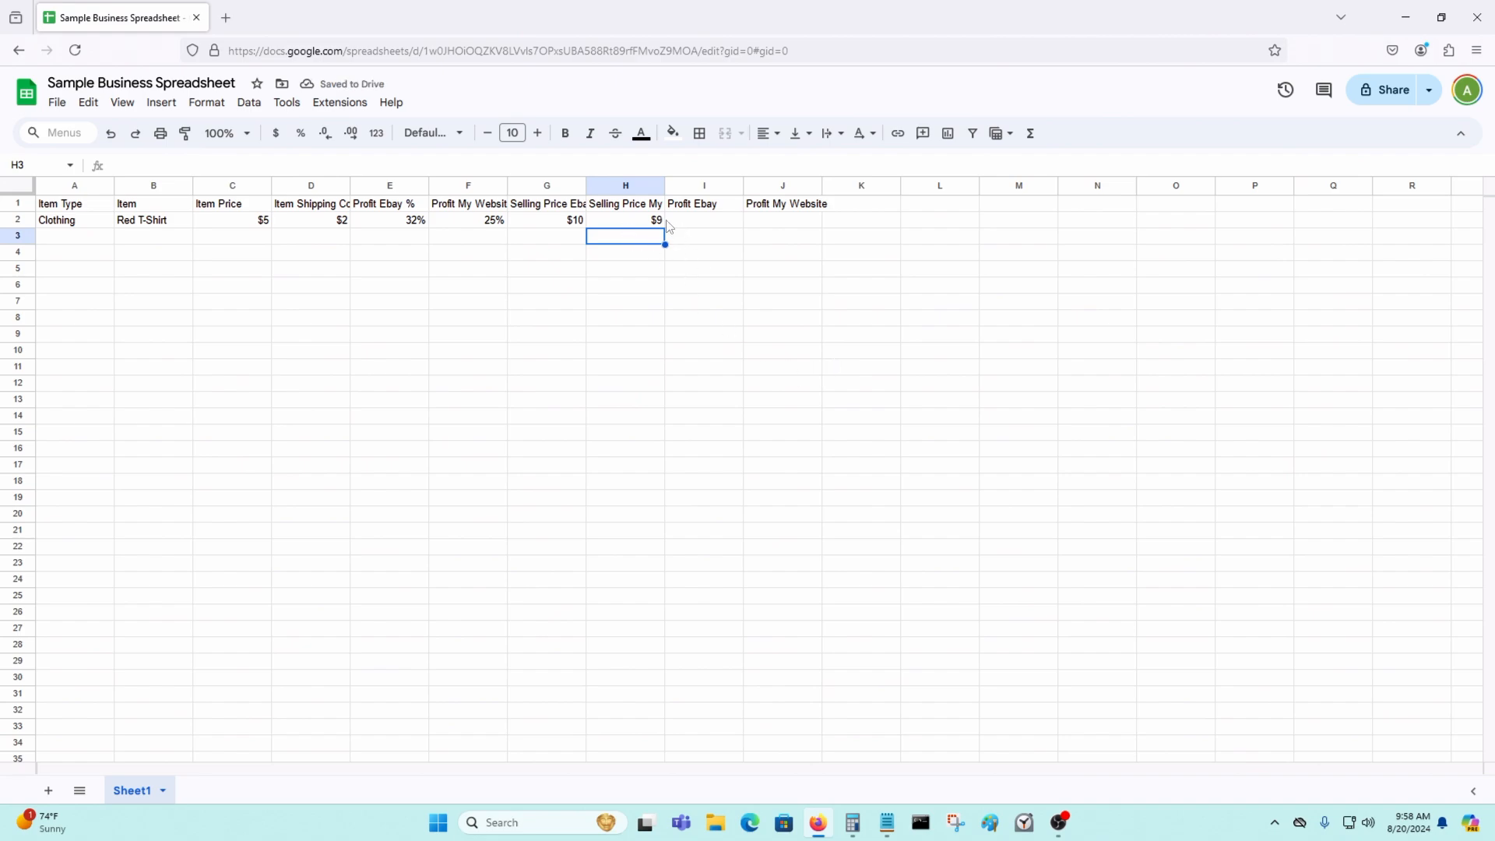
{"action": "left_click", "coordinate": [654, 221]}
Step: Switch to the Table Format notes in Notepad, add a Profit Ebay heading below the website selling price formula, and start its formula with =(G2
{"action": "left_click", "coordinate": [697, 224]}
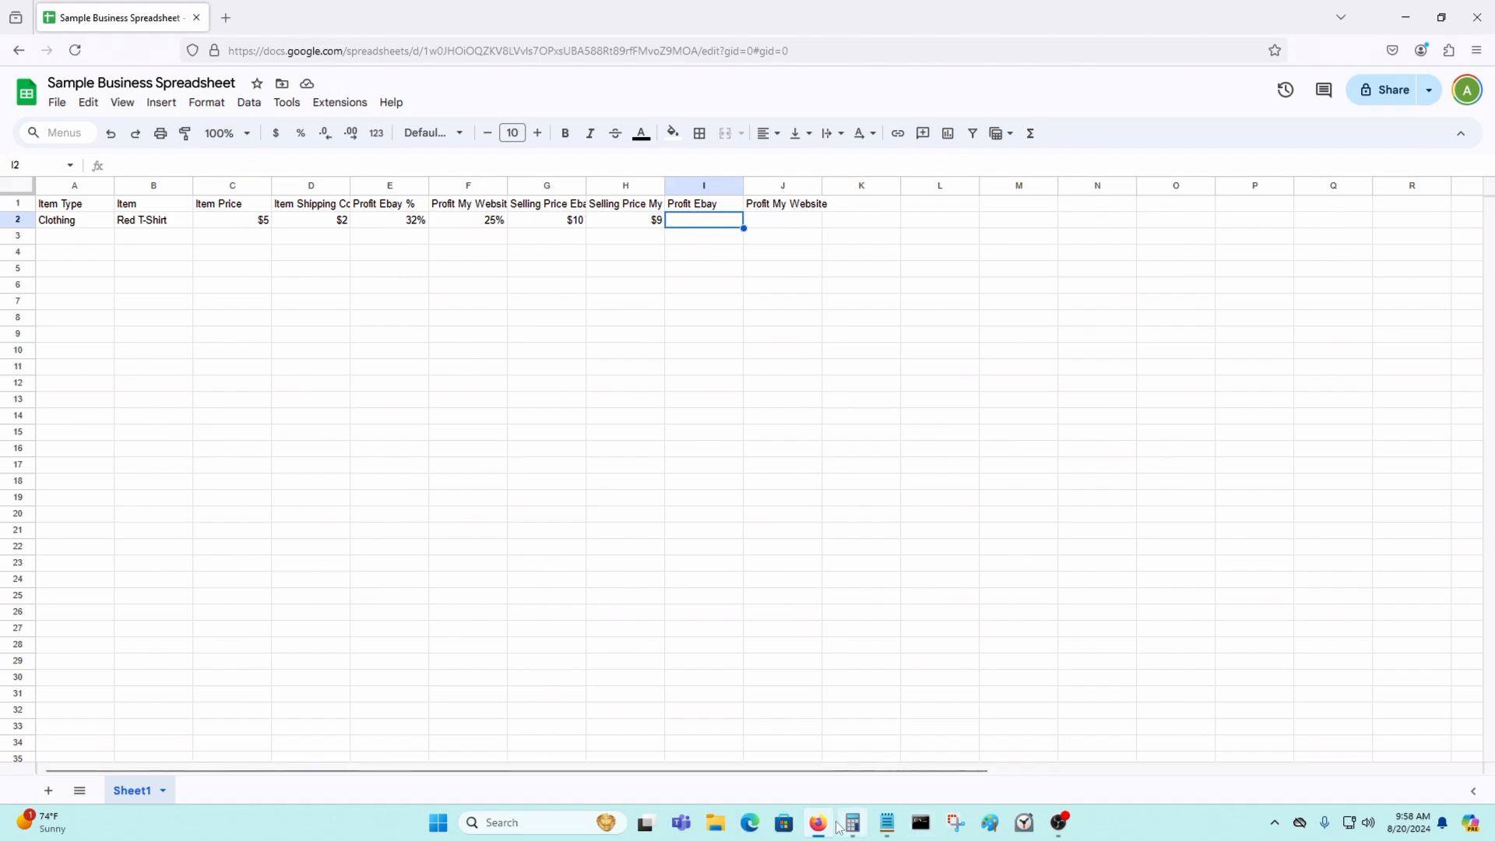
{"action": "left_click", "coordinate": [894, 826]}
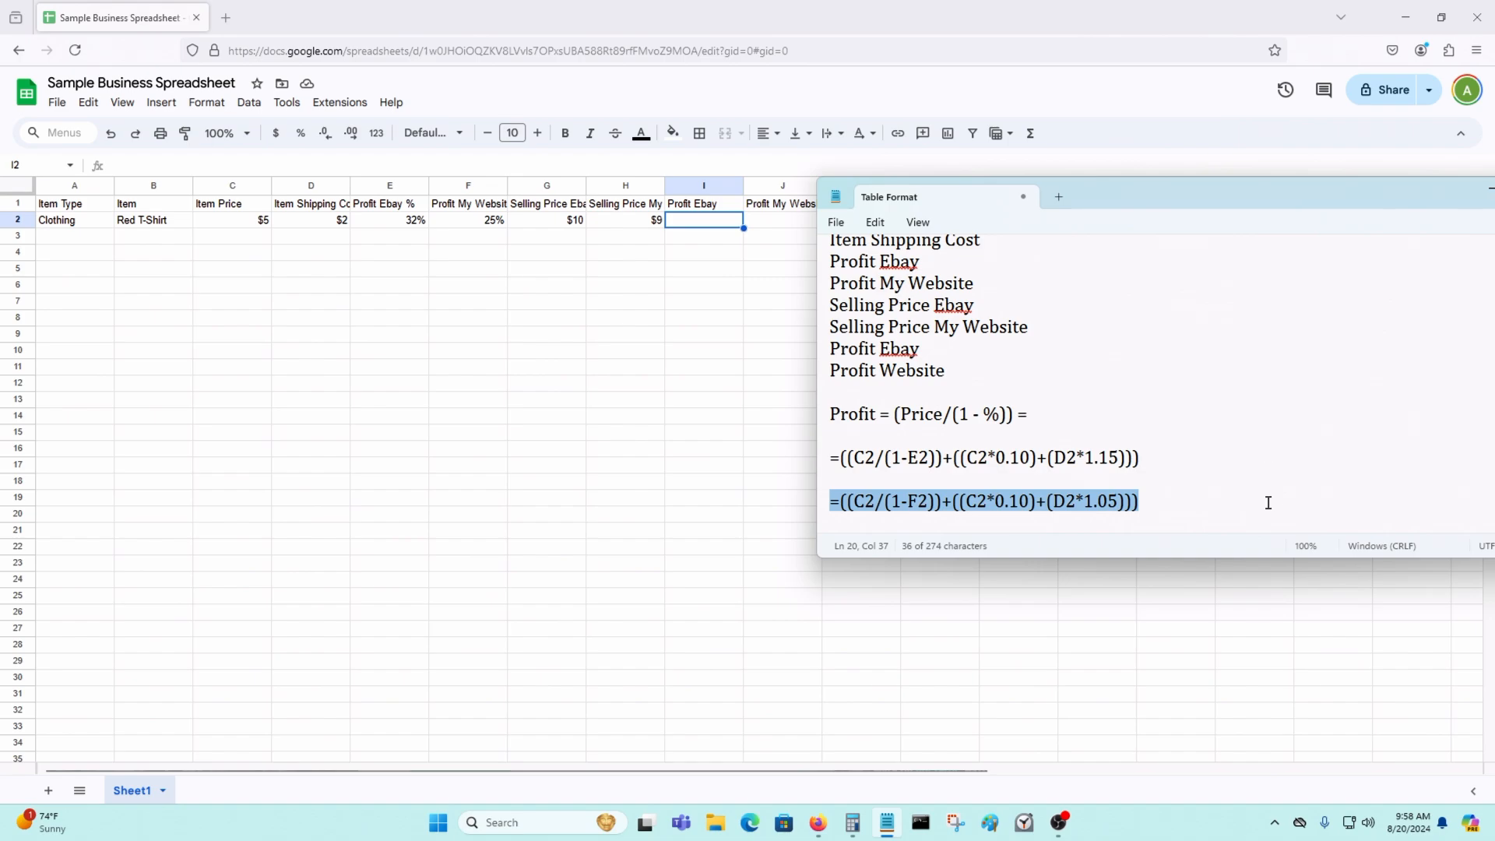
{"action": "left_click", "coordinate": [1268, 505]}
{"action": "key", "text": "Return"}
{"action": "key", "text": "Return"}
{"action": "key", "text": "Return"}
{"action": "key", "text": "Return"}
{"action": "key", "text": "Return"}
{"action": "key", "text": "Up"}
{"action": "key", "text": "Up"}
{"action": "key", "text": "Up"}
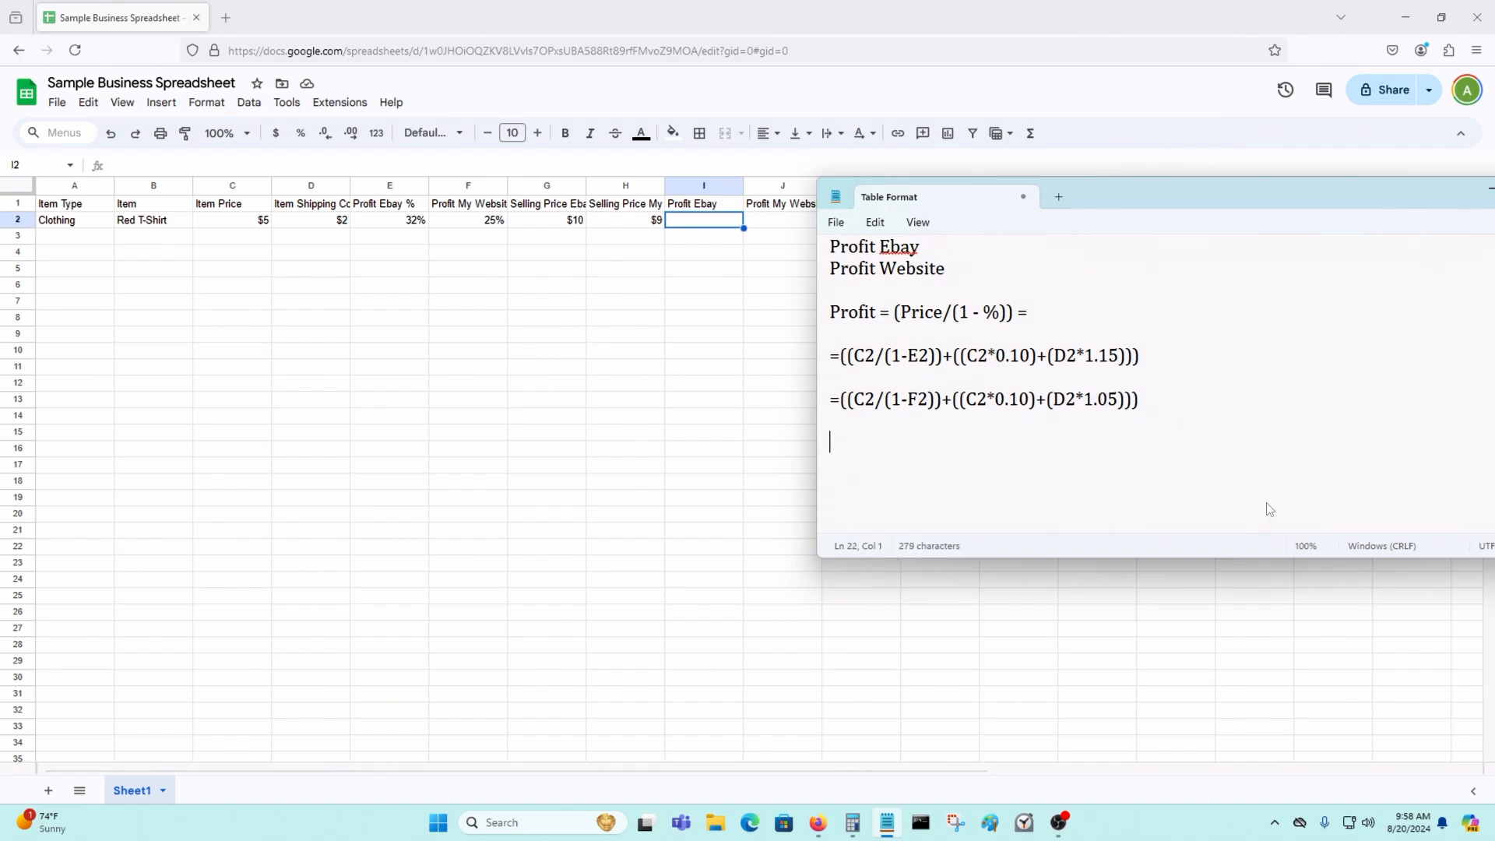
{"action": "type", "text": "Pr"}
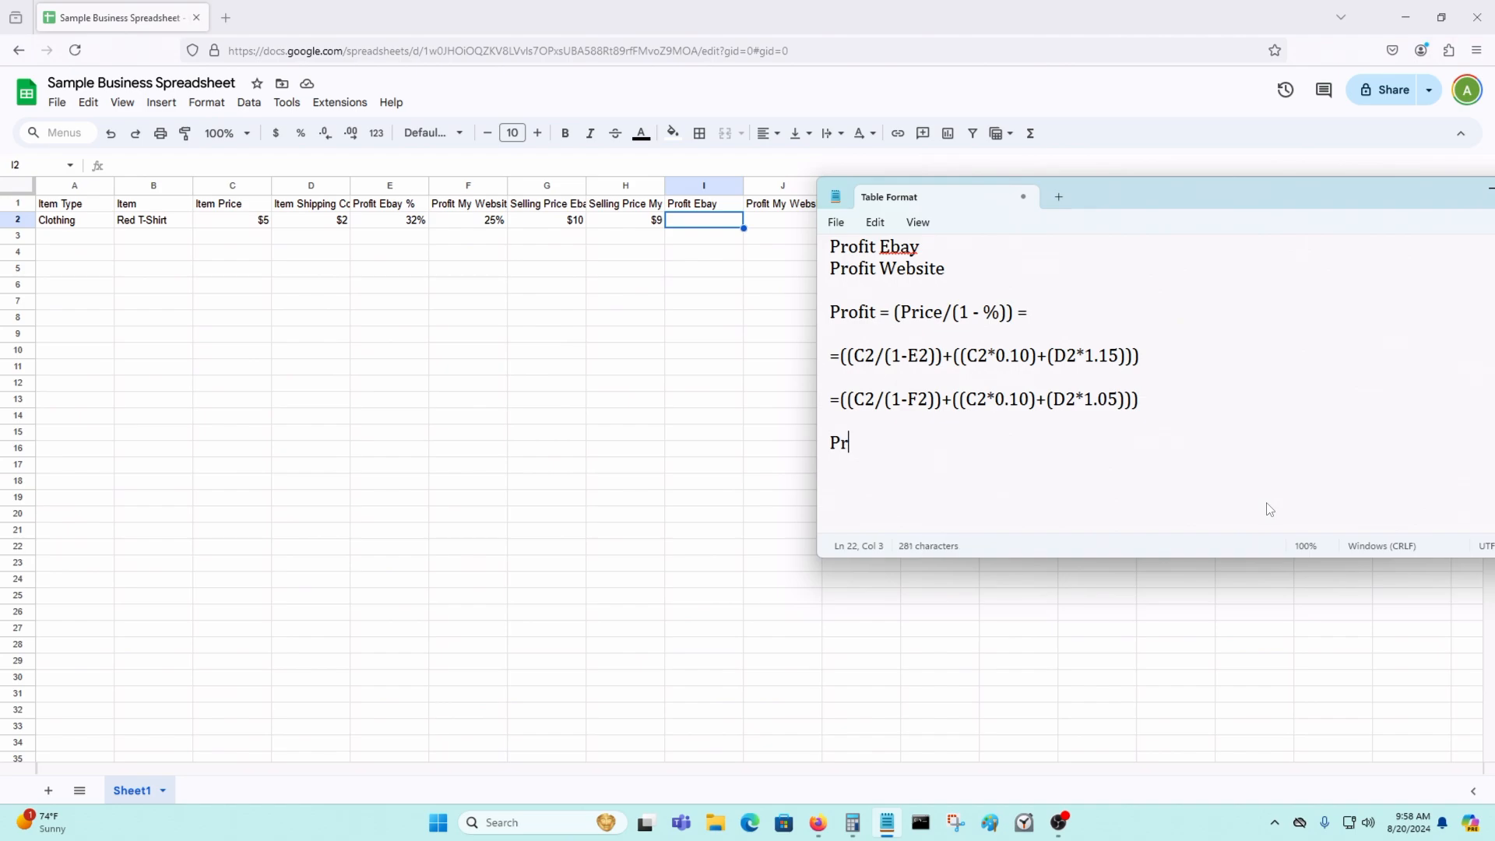
{"action": "type", "text": "ofit Ebay"}
{"action": "key", "text": "Return"}
{"action": "key", "text": "Return"}
{"action": "key", "text": "Up"}
{"action": "type", "text": "=(G2-("}
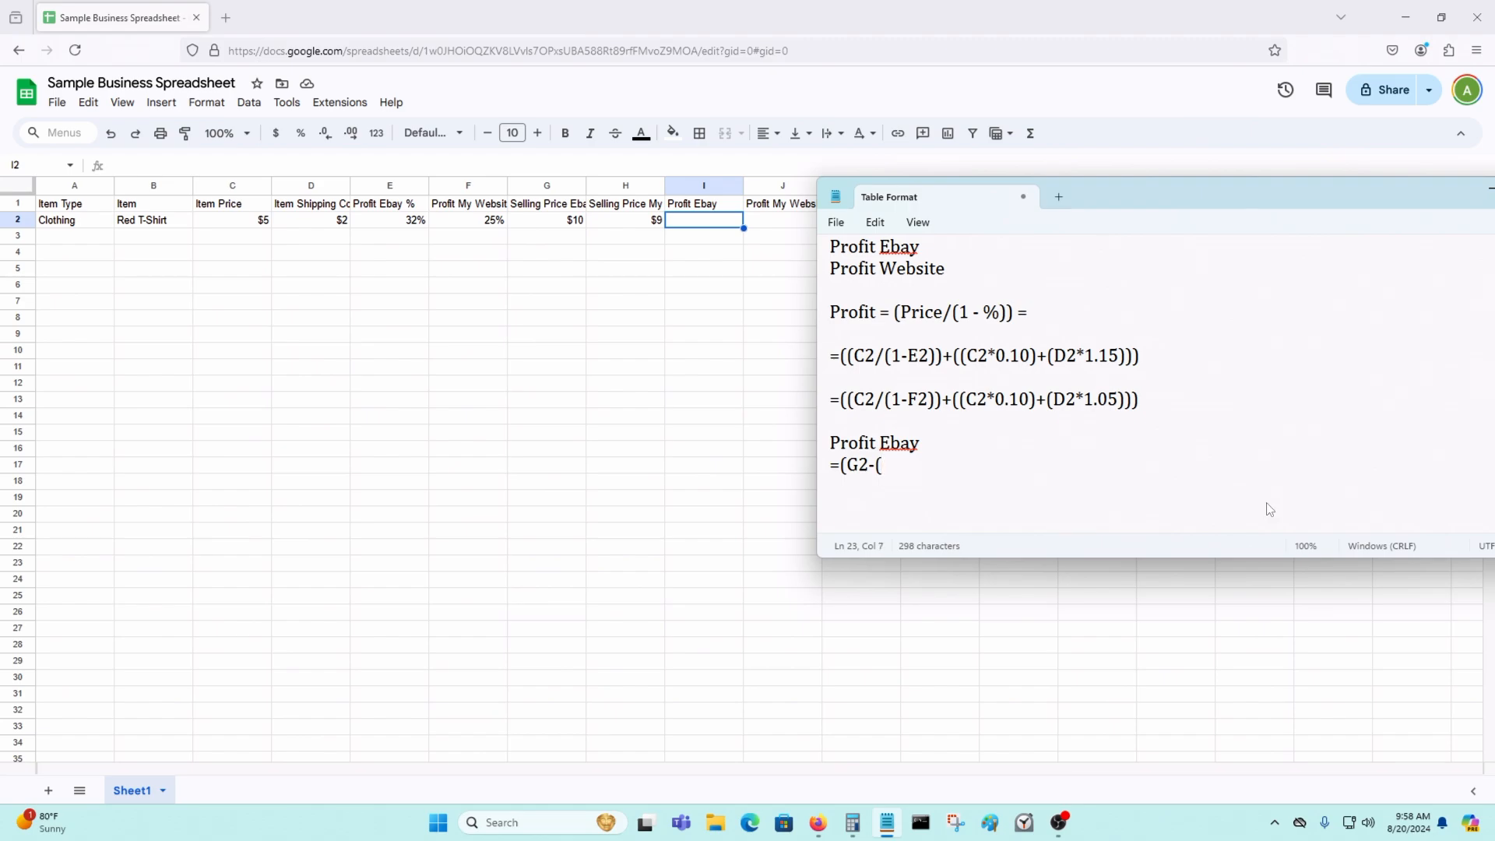
{"action": "type", "text": "("}
{"action": "type", "text": "C2+"}
{"action": "type", "text": "D2"}
{"action": "type", "text": ")"}
{"action": "key", "text": "BackSpace"}
{"action": "key", "text": "BackSpace"}
{"action": "key", "text": "BackSpace"}
{"action": "key", "text": "BackSpace"}
{"action": "key", "text": "BackSpace"}
{"action": "key", "text": "BackSpace"}
{"action": "key", "text": "BackSpace"}
{"action": "key", "text": "BackSpace"}
{"action": "key", "text": "BackSpace"}
Step: Complete the formula under the Profit Ebay heading as =((G2*0.85)-(C2*1.10+D2))
{"action": "type", "text": "*0.85)"}
{"action": "key", "text": "Left"}
{"action": "key", "text": "Left"}
{"action": "key", "text": "Left"}
{"action": "type", "text": "("}
{"action": "key", "text": "Right"}
{"action": "key", "text": "End"}
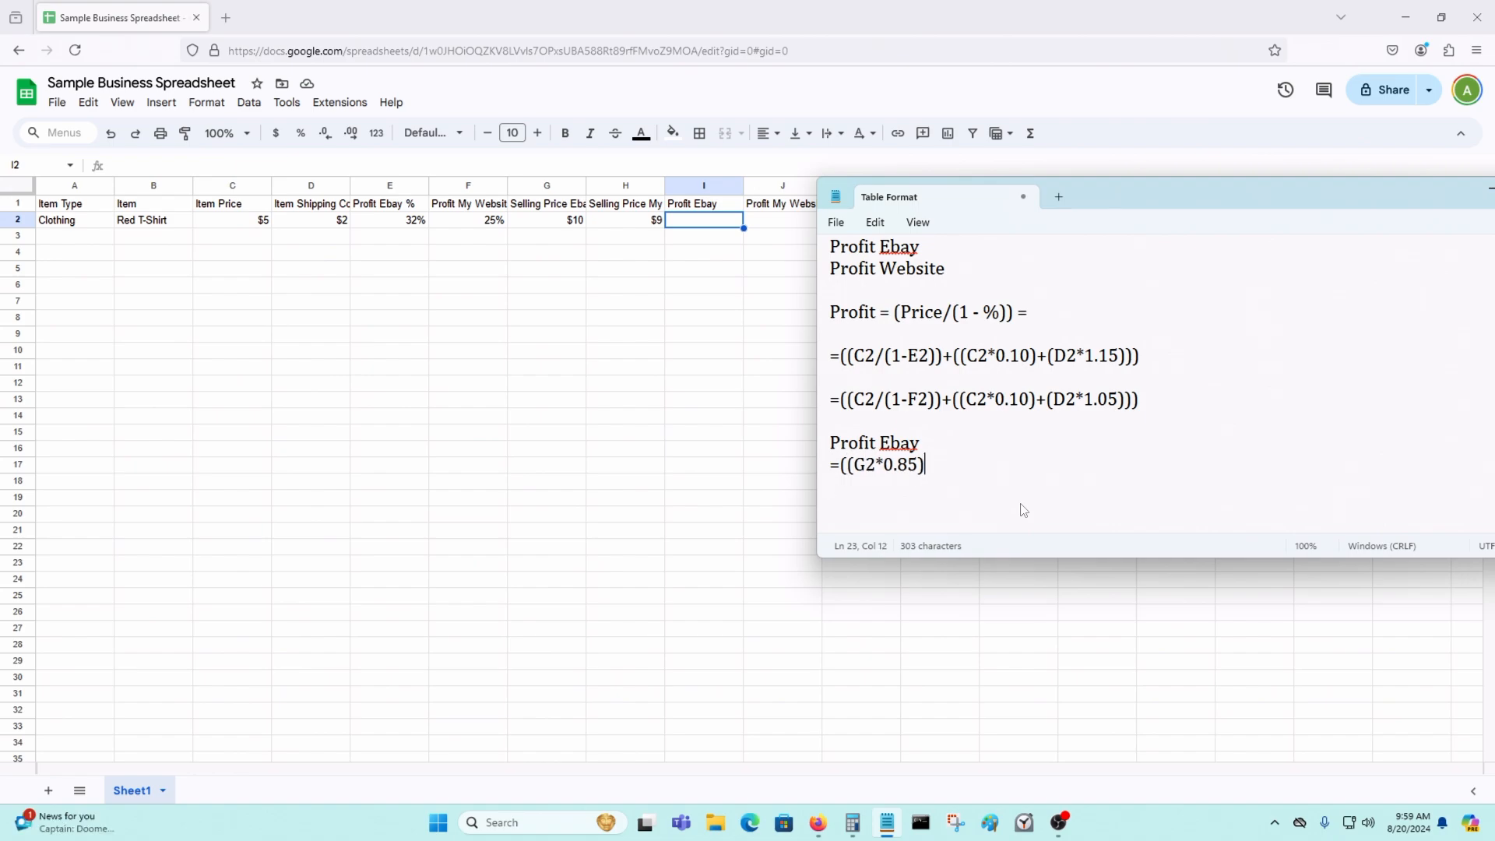
{"action": "type", "text": "-(C2*1.10"}
{"action": "type", "text": "+D2"}
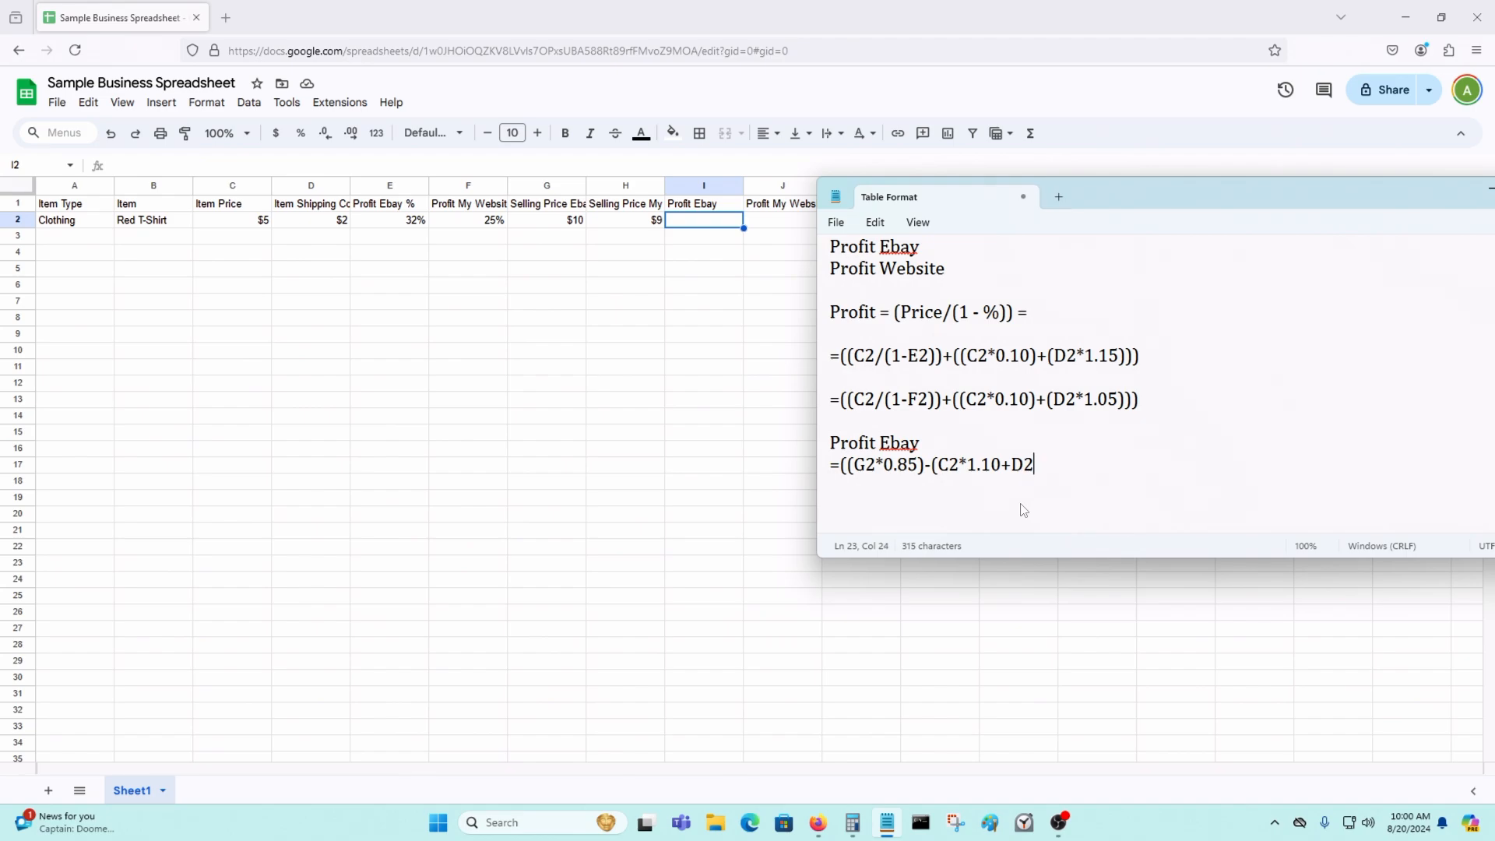
{"action": "type", "text": "))"}
Step: Copy the Ebay profit formula from the notes into the Profit Ebay cell I2 in Google Sheets
{"action": "triple_click", "coordinate": [1063, 466]}
{"action": "key", "text": "ctrl+c"}
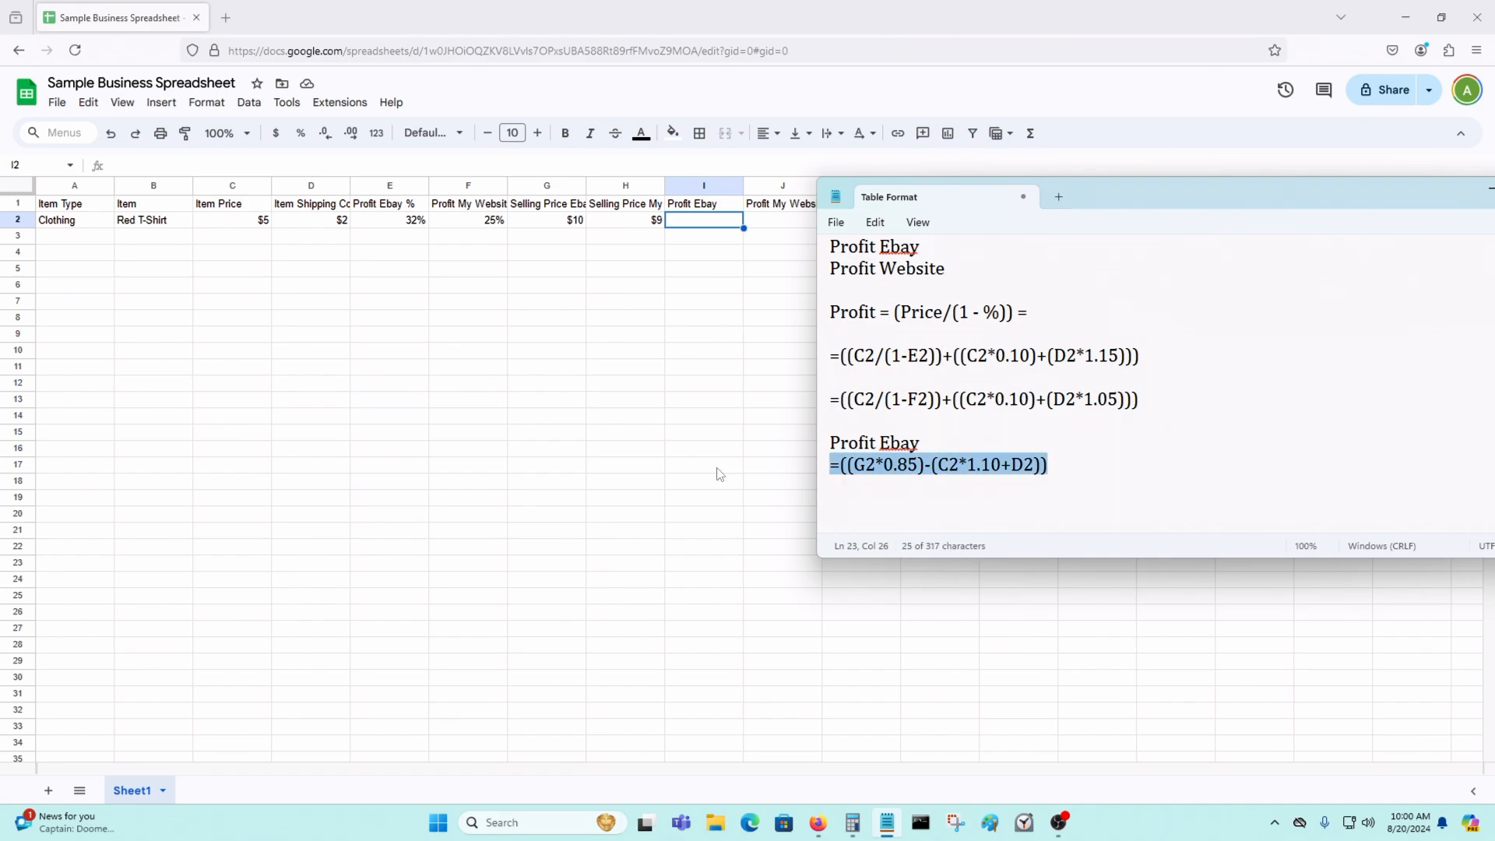
{"action": "left_click", "coordinate": [720, 473]}
{"action": "left_click", "coordinate": [724, 222]}
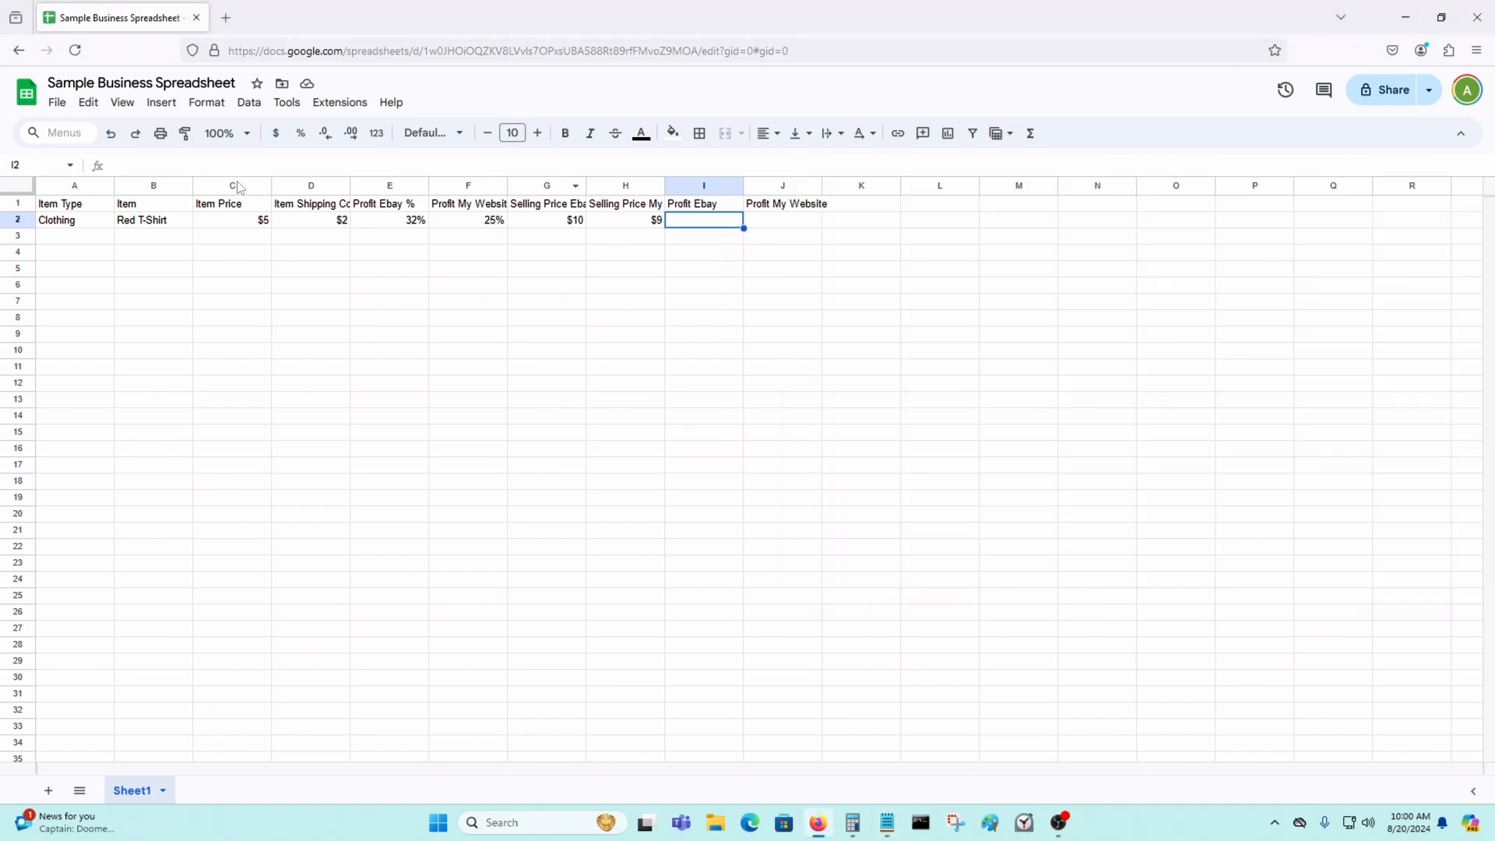
{"action": "left_click", "coordinate": [251, 164]}
{"action": "key", "text": "ctrl+v"}
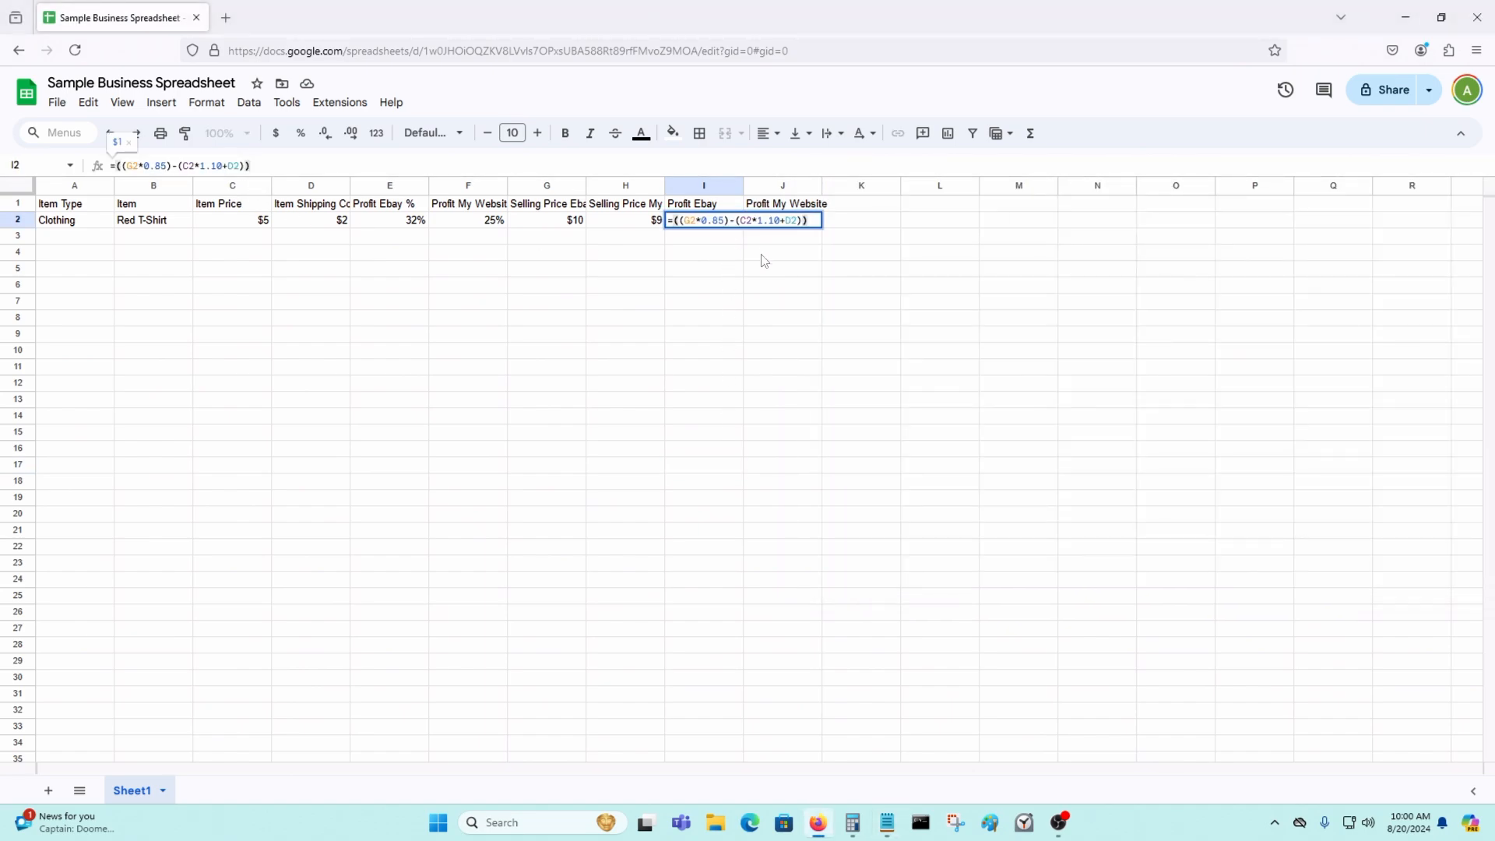
{"action": "key", "text": "Return"}
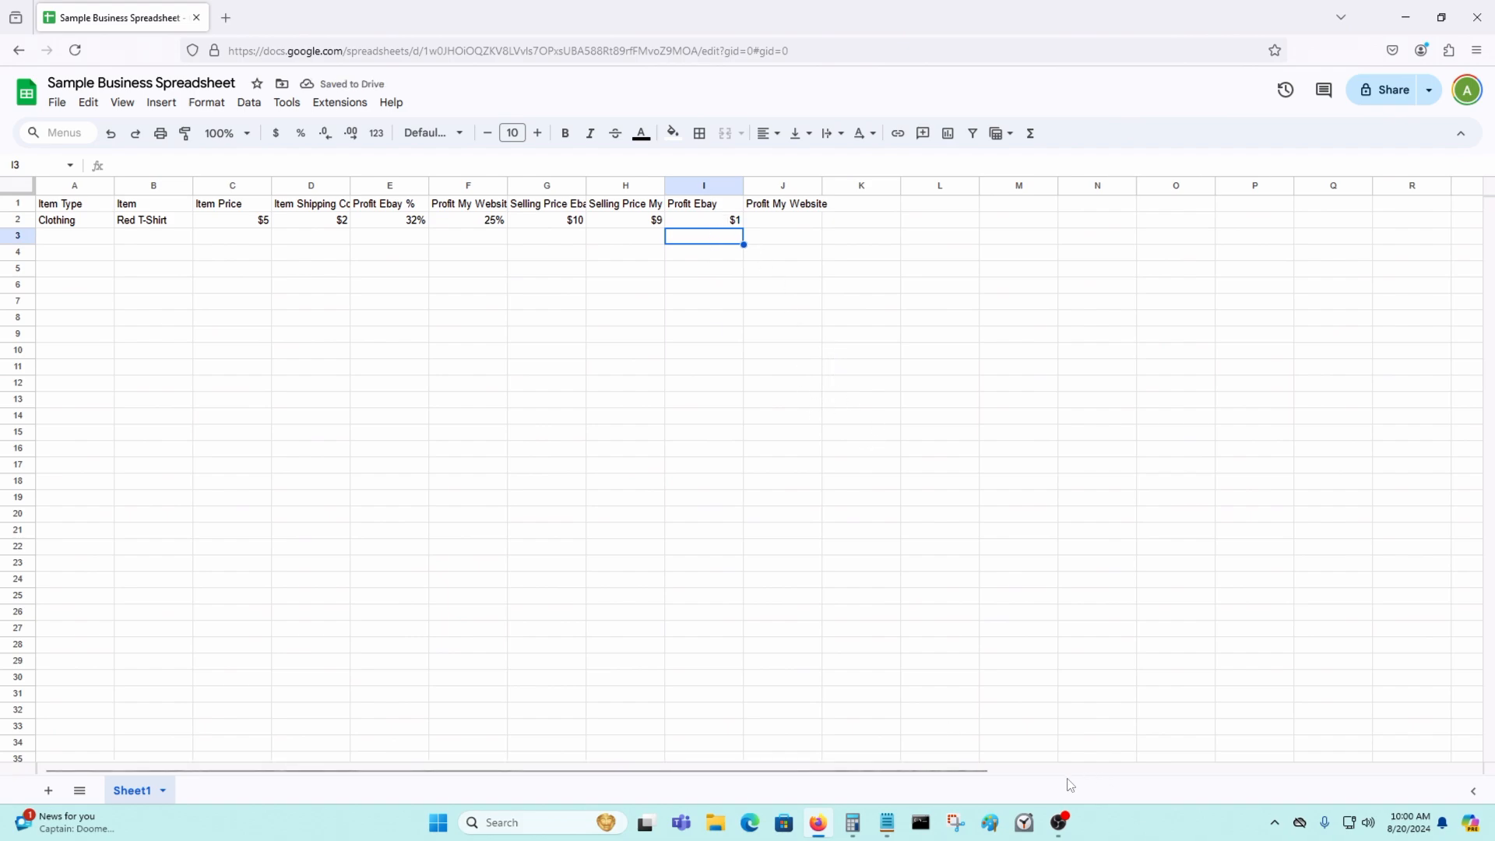
Step: Switch back to the Table Format notes in Notepad and add a Profit My Website heading below the Ebay profit formula
{"action": "left_click", "coordinate": [887, 823]}
{"action": "left_click", "coordinate": [1158, 465]}
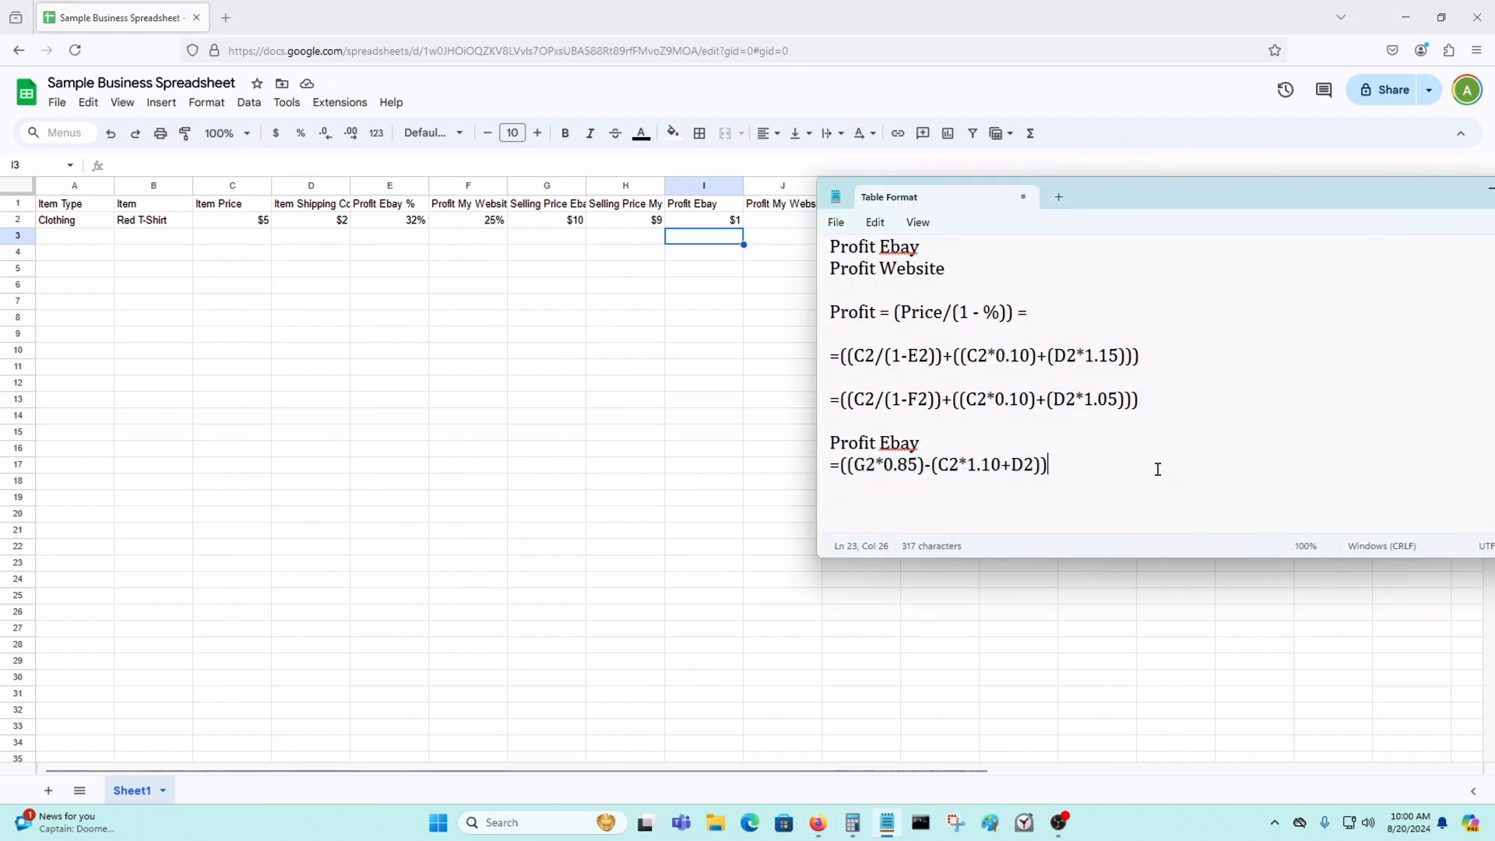
{"action": "key", "text": "Return"}
{"action": "key", "text": "Return"}
{"action": "type", "text": "Profit MyW"}
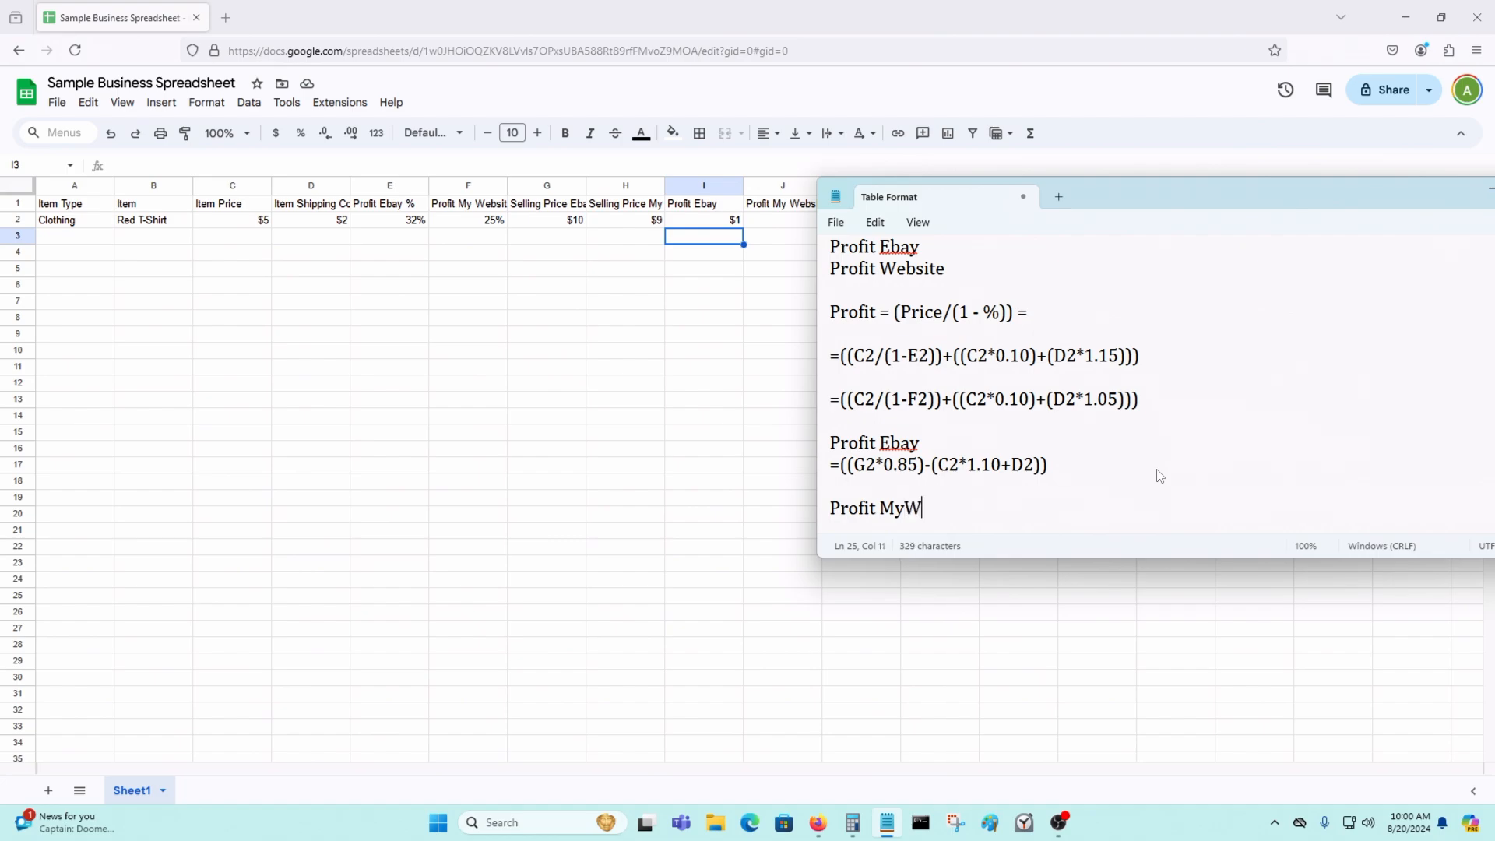
{"action": "key", "text": "BackSpace"}
{"action": "type", "text": "Website"}
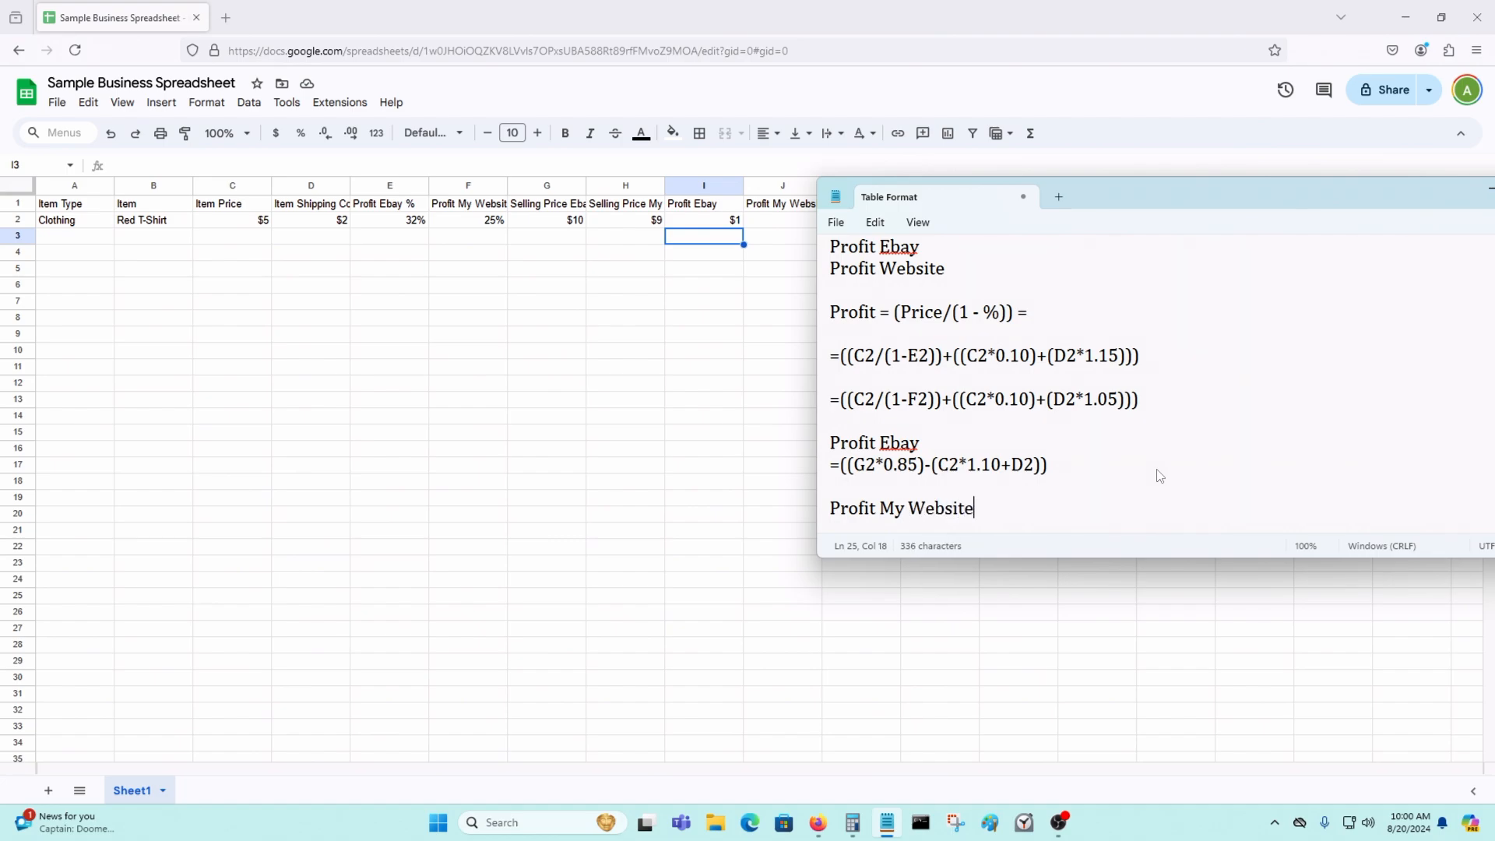
{"action": "key", "text": "Return"}
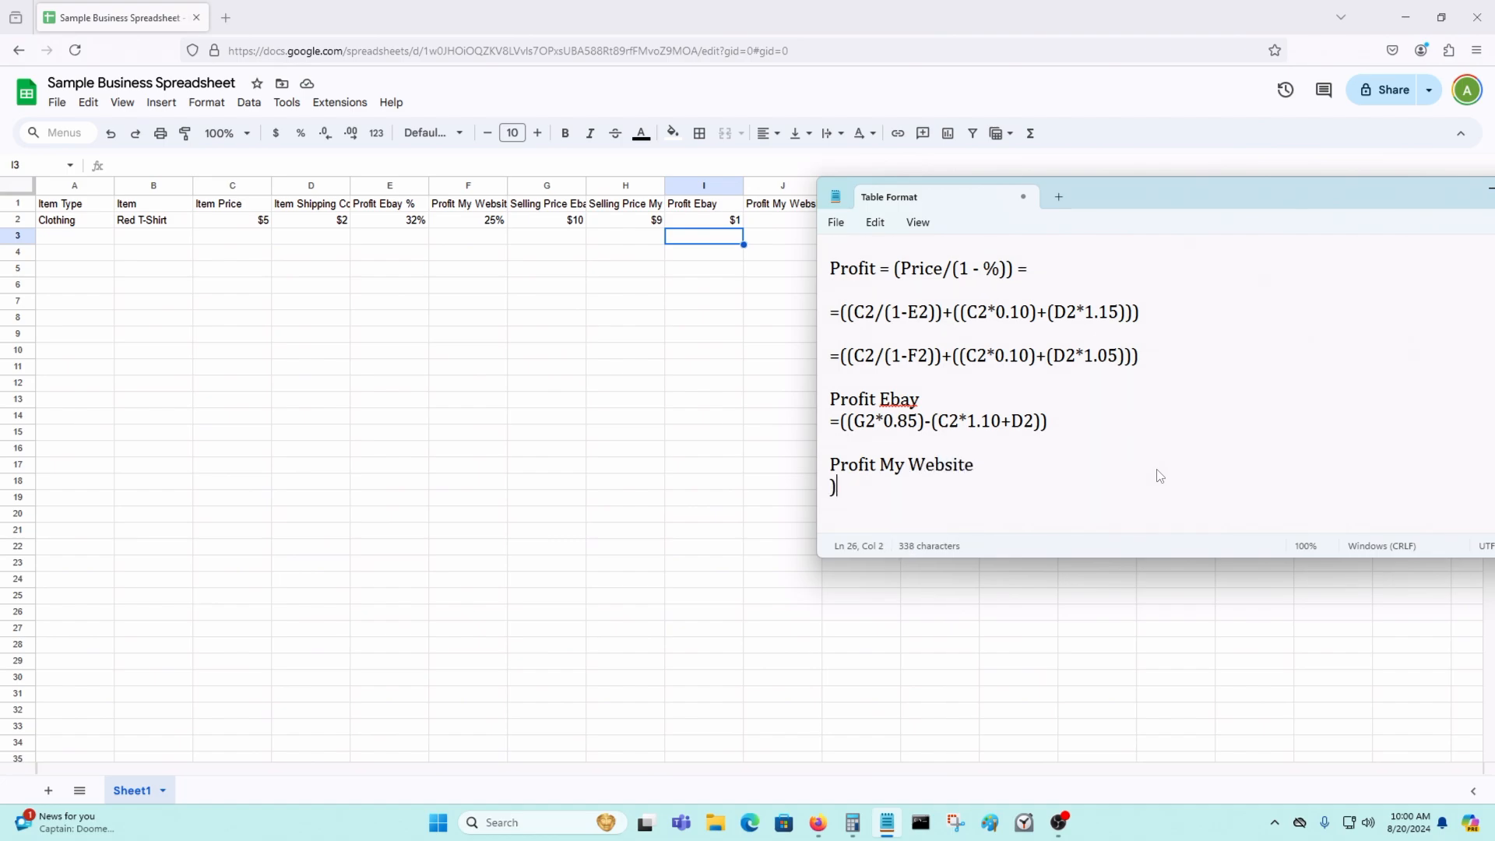
Step: Write the formula =((G2*0.95)-(C2*1.10+D2)) under the Profit My Website heading
{"action": "type", "text": "=((G2*"}
{"action": "type", "text": "."}
{"action": "type", "text": "0.9"}
{"action": "type", "text": "5"}
{"action": "type", "text": ")-"}
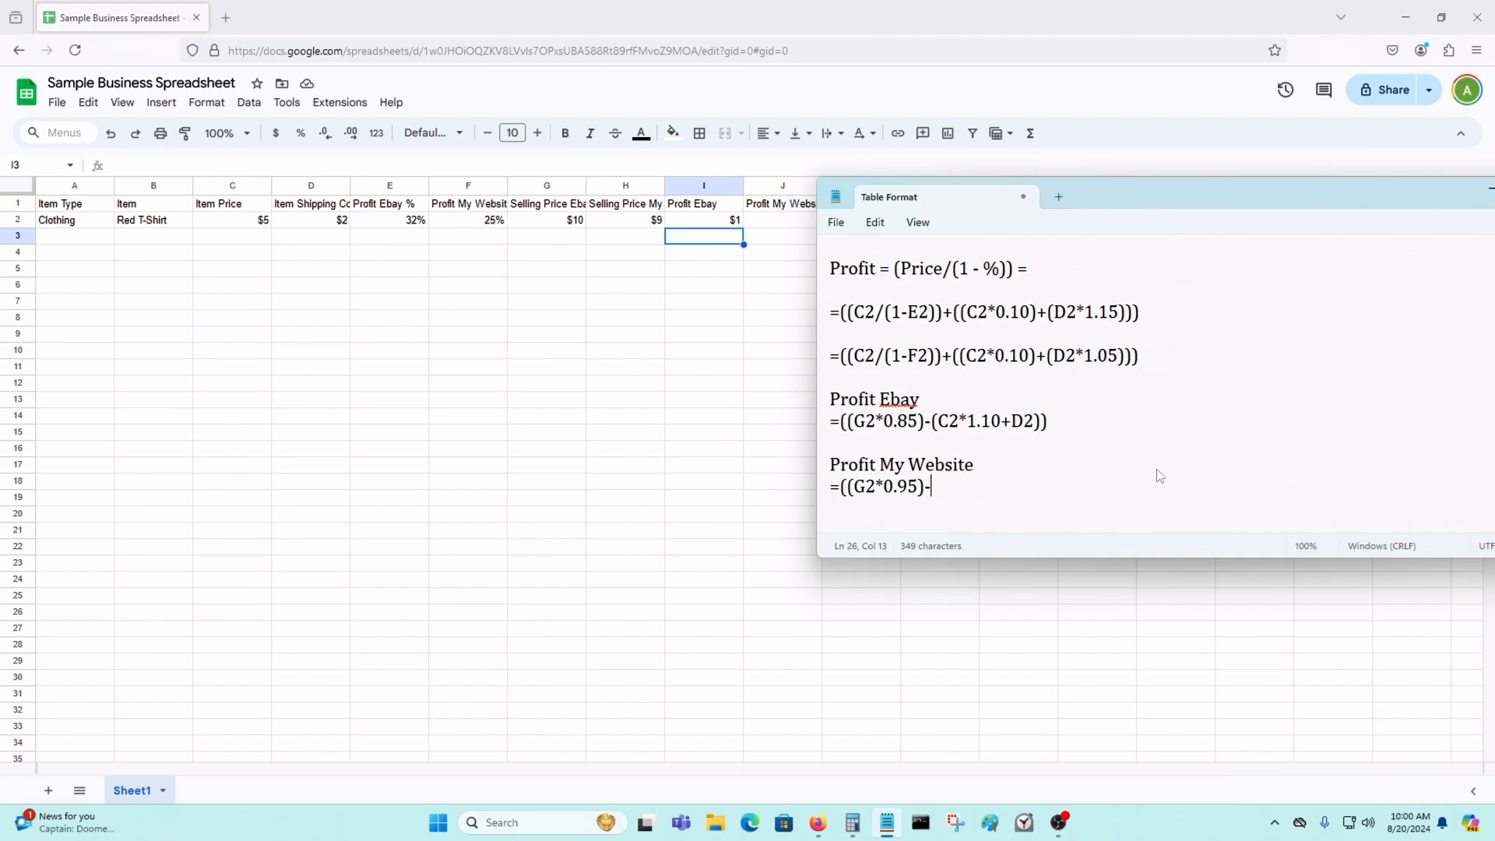
{"action": "type", "text": "(C2*1.10+D"}
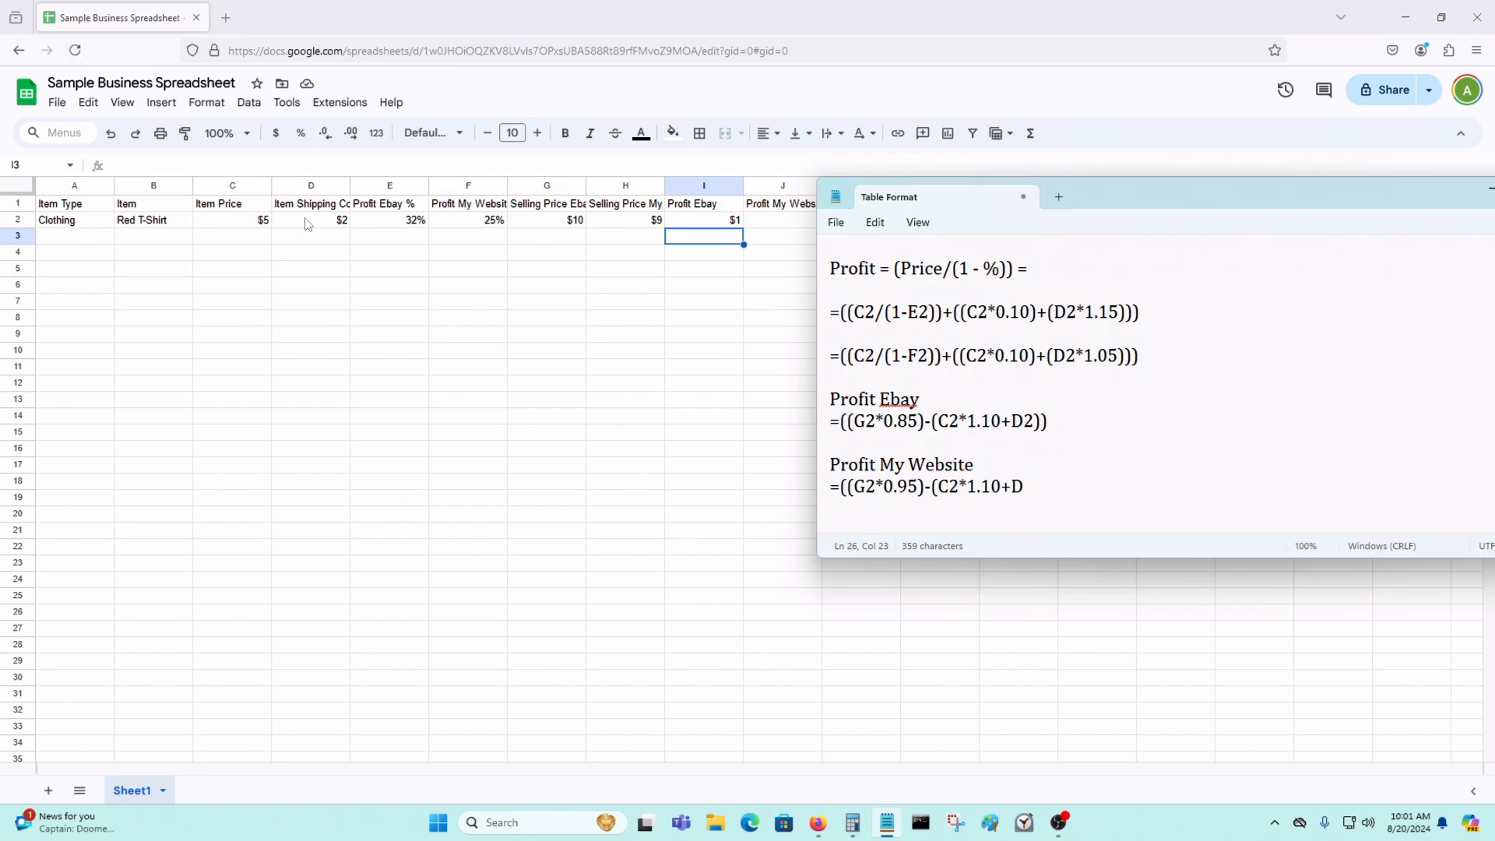
{"action": "type", "text": "2))"}
Step: Copy the website profit formula from the notes into the Profit My Website cell J2 in Google Sheets
{"action": "left_click_drag", "start_coordinate": [1074, 485], "coordinate": [771, 487]}
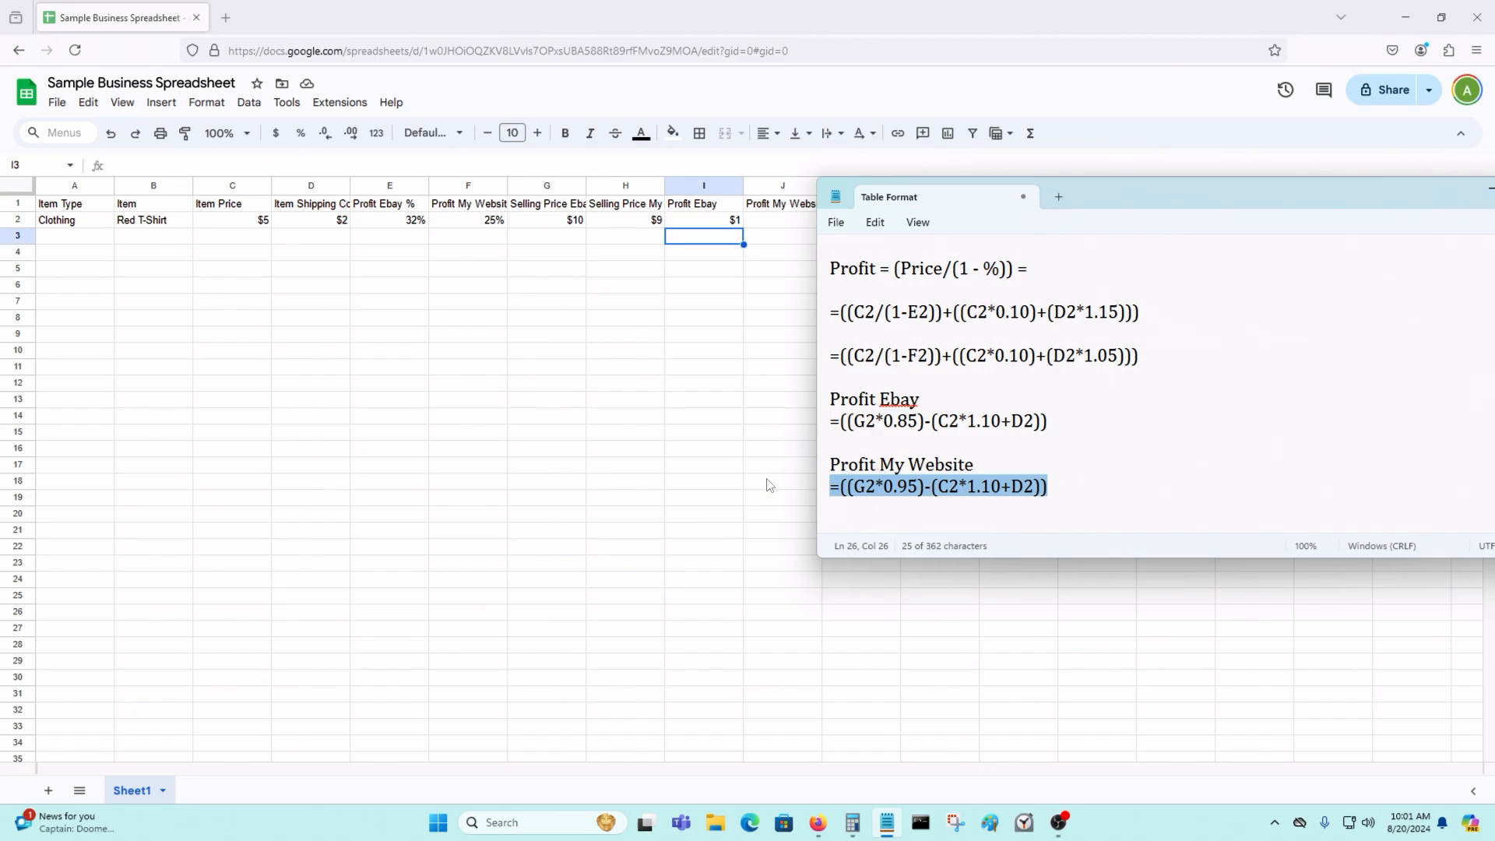
{"action": "left_click", "coordinate": [704, 285]}
{"action": "left_click", "coordinate": [783, 224]}
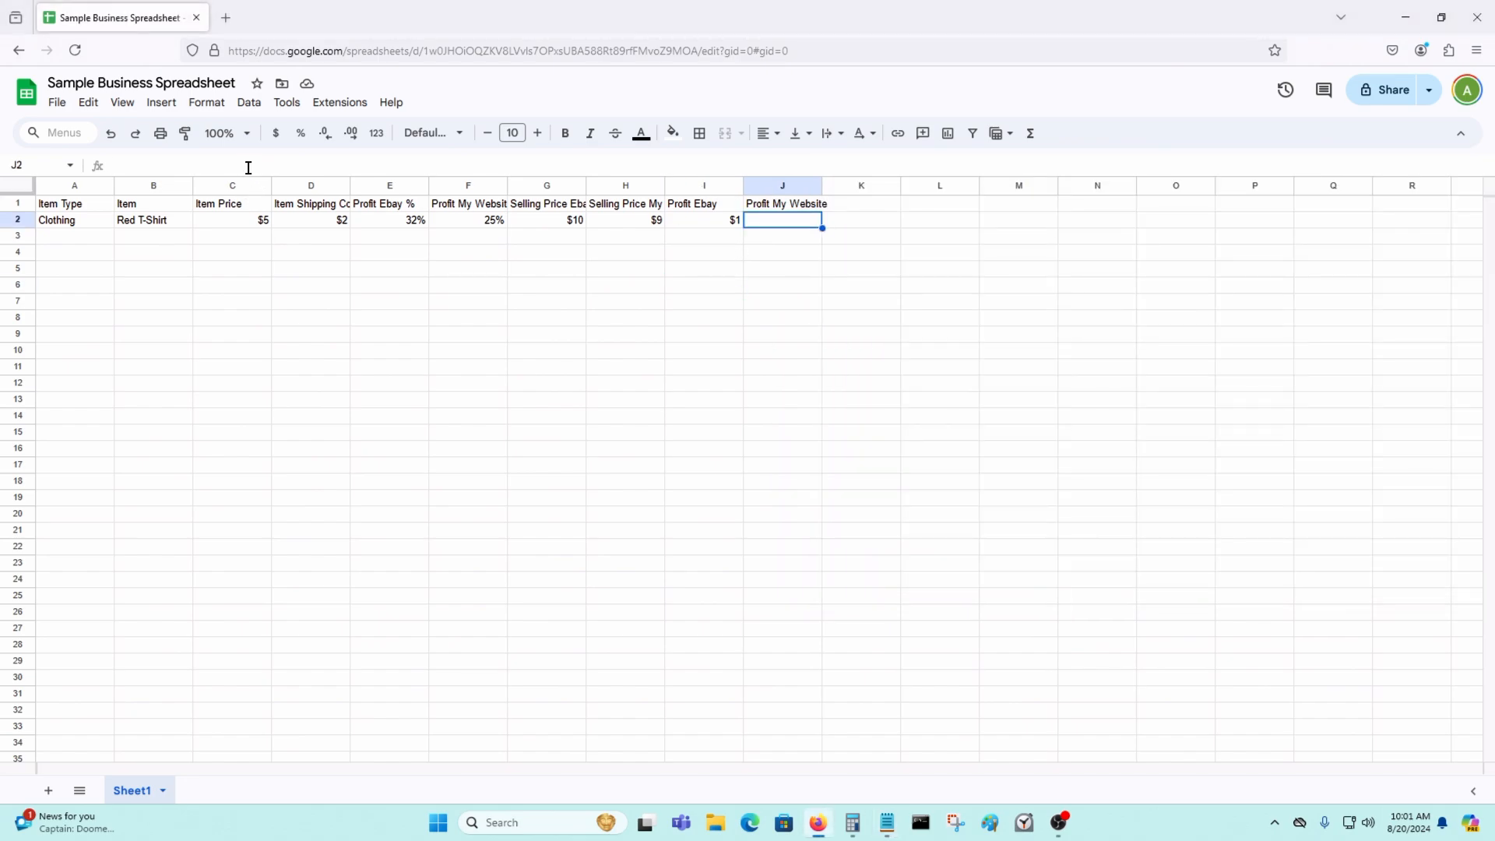
{"action": "key", "text": "ctrl+v"}
{"action": "key", "text": "Return"}
{"action": "left_click", "coordinate": [781, 420]}
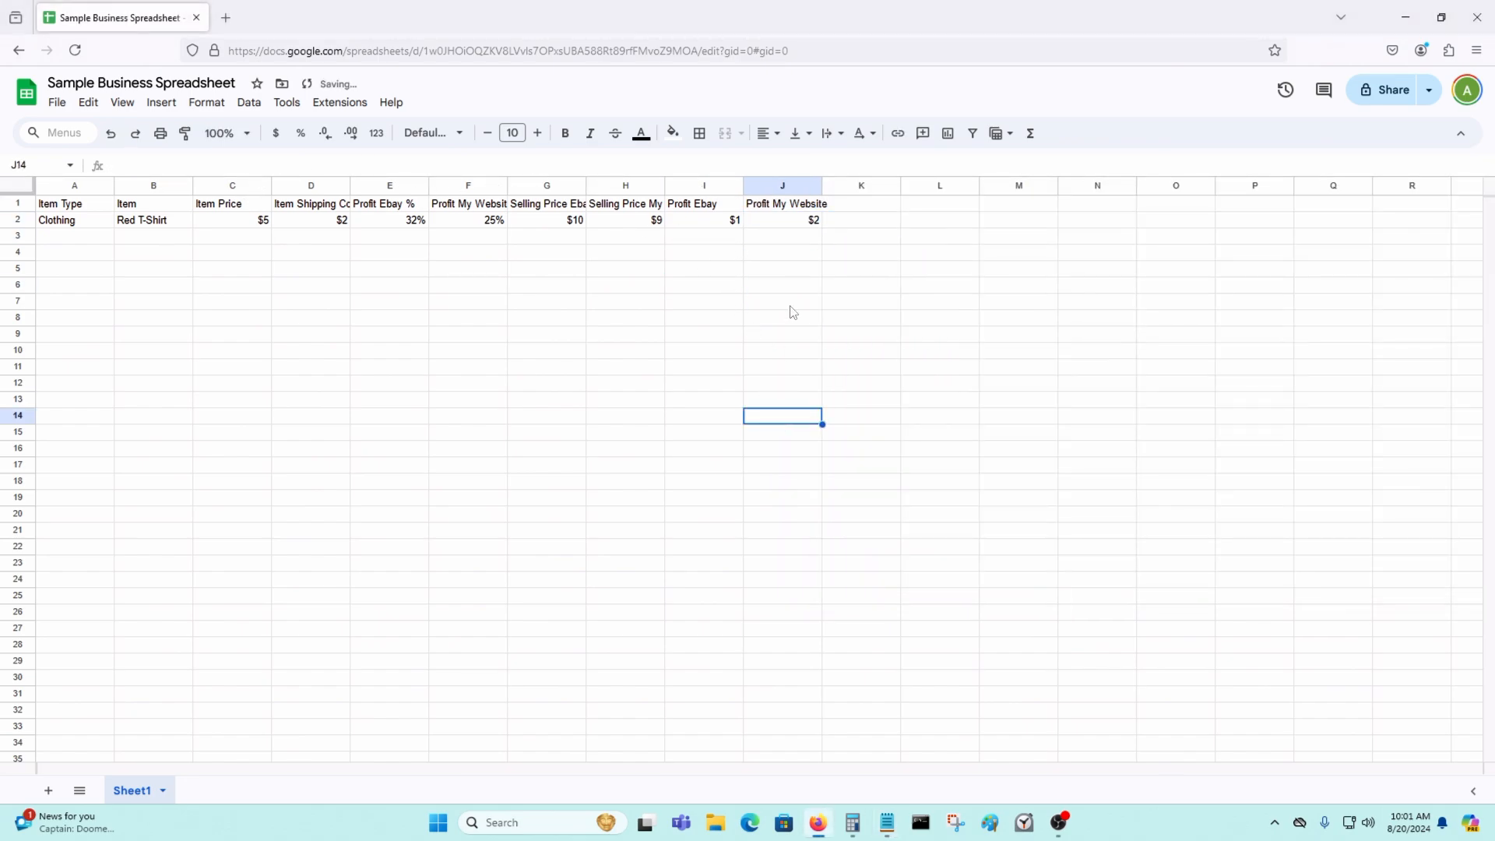
Step: Review the J2 formula and the row 2 entries across all columns, ending on the item type in A2
{"action": "left_click", "coordinate": [804, 207]}
{"action": "left_click", "coordinate": [805, 220]}
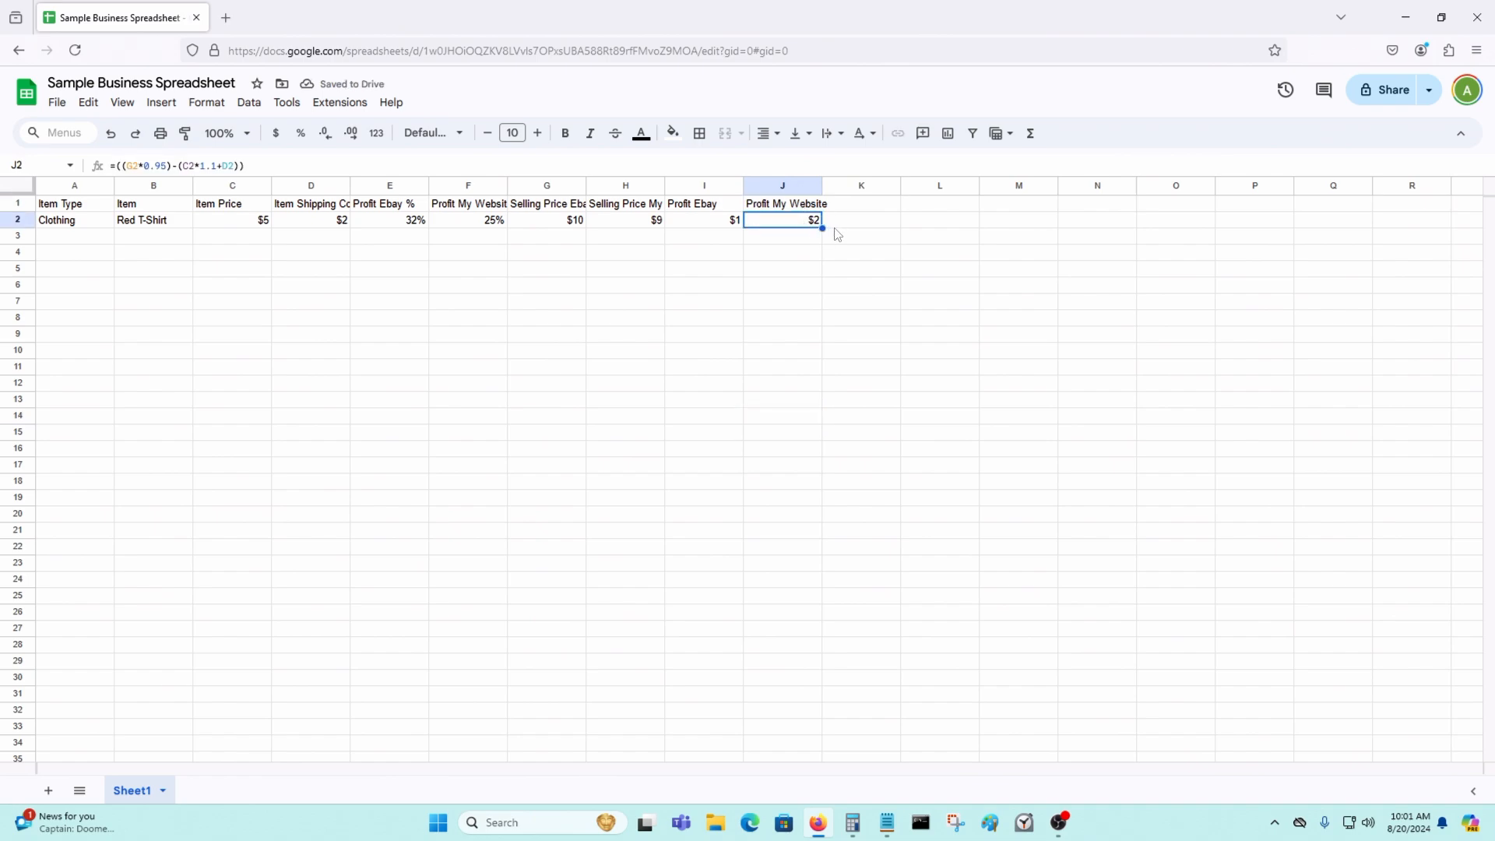
{"action": "key", "text": "Left"}
{"action": "key", "text": "Left"}
{"action": "key", "text": "Left"}
{"action": "key", "text": "Home"}
{"action": "key", "text": "Right"}
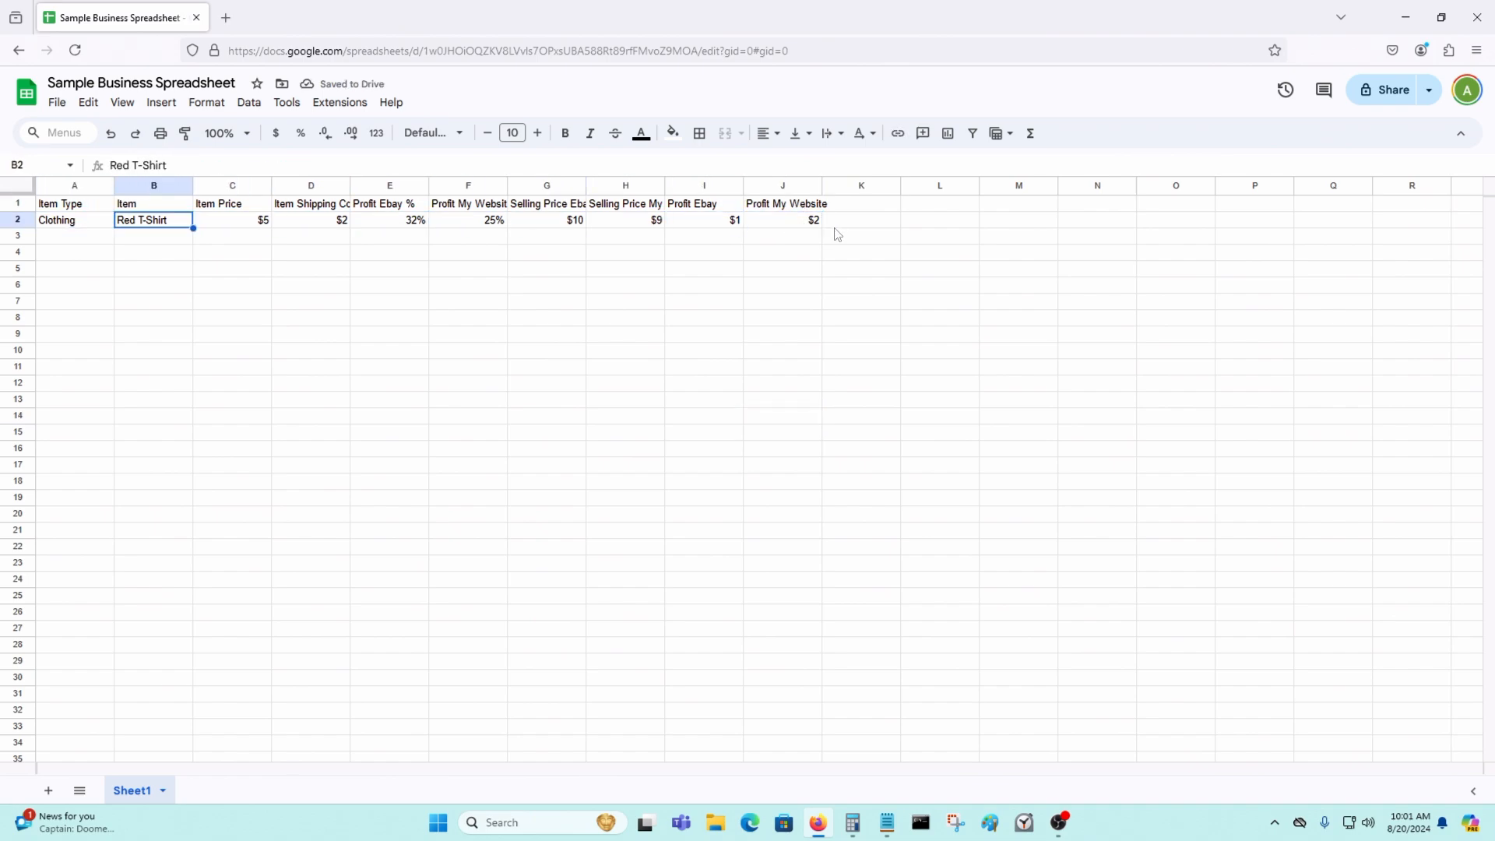
{"action": "key", "text": "Right"}
{"action": "key", "text": "Right"}
{"action": "key", "text": "Right"}
{"action": "key", "text": "Right"}
{"action": "key", "text": "Right"}
{"action": "key", "text": "Right"}
{"action": "key", "text": "Right"}
{"action": "key", "text": "Right"}
{"action": "key", "text": "Right"}
{"action": "key", "text": "Right"}
{"action": "key", "text": "Left"}
{"action": "key", "text": "Left"}
{"action": "key", "text": "Left"}
{"action": "key", "text": "Left"}
{"action": "key", "text": "Left"}
{"action": "key", "text": "Left"}
{"action": "key", "text": "Left"}
{"action": "key", "text": "Left"}
{"action": "key", "text": "Left"}
{"action": "key", "text": "Left"}
{"action": "key", "text": "Left"}
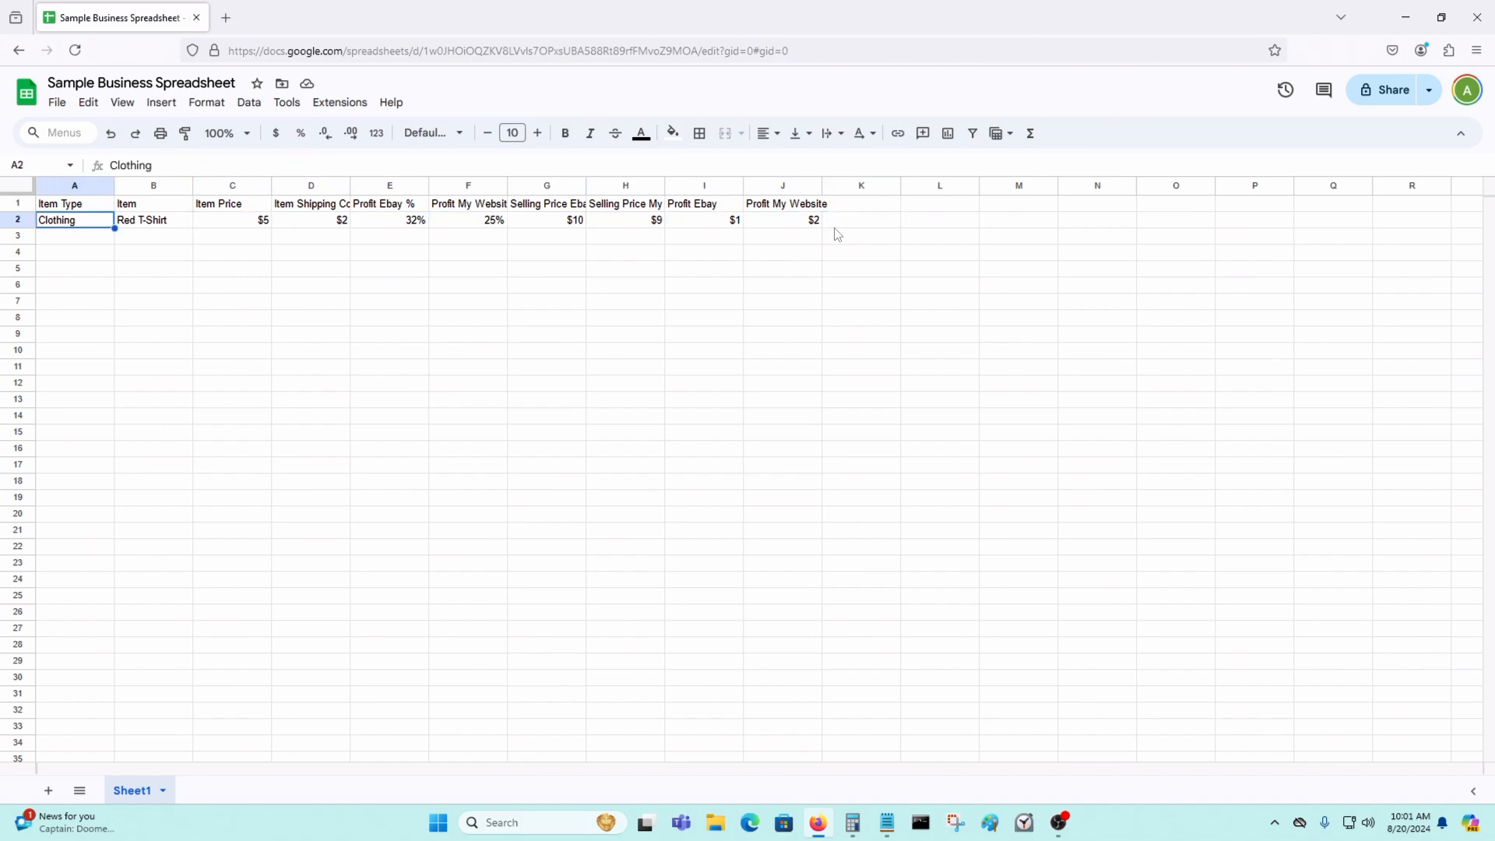
{"action": "key", "text": "Down"}
{"action": "key", "text": "Down"}
{"action": "key", "text": "Up"}
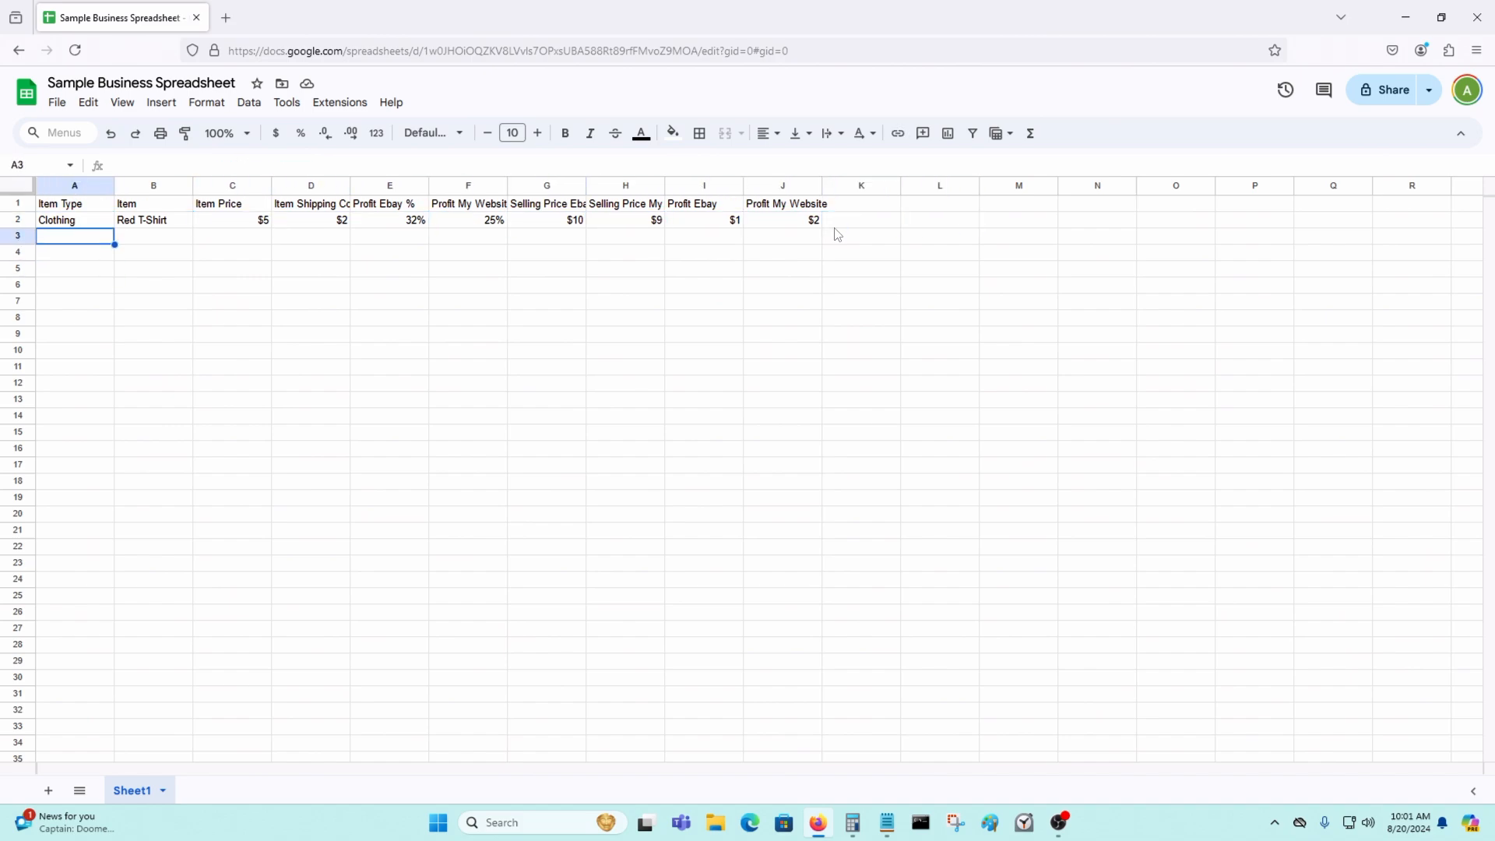
{"action": "key", "text": "Up"}
{"action": "key", "text": "Up"}
{"action": "key", "text": "Down"}
{"action": "key", "text": "Down"}
{"action": "key", "text": "Down"}
{"action": "key", "text": "Down"}
{"action": "key", "text": "Down"}
{"action": "key", "text": "Down"}
{"action": "key", "text": "Down"}
{"action": "key", "text": "Down"}
{"action": "key", "text": "Down"}
{"action": "key", "text": "Down"}
{"action": "key", "text": "Down"}
{"action": "key", "text": "Down"}
{"action": "key", "text": "Down"}
{"action": "key", "text": "Down"}
{"action": "key", "text": "Down"}
{"action": "key", "text": "Down"}
{"action": "key", "text": "Up"}
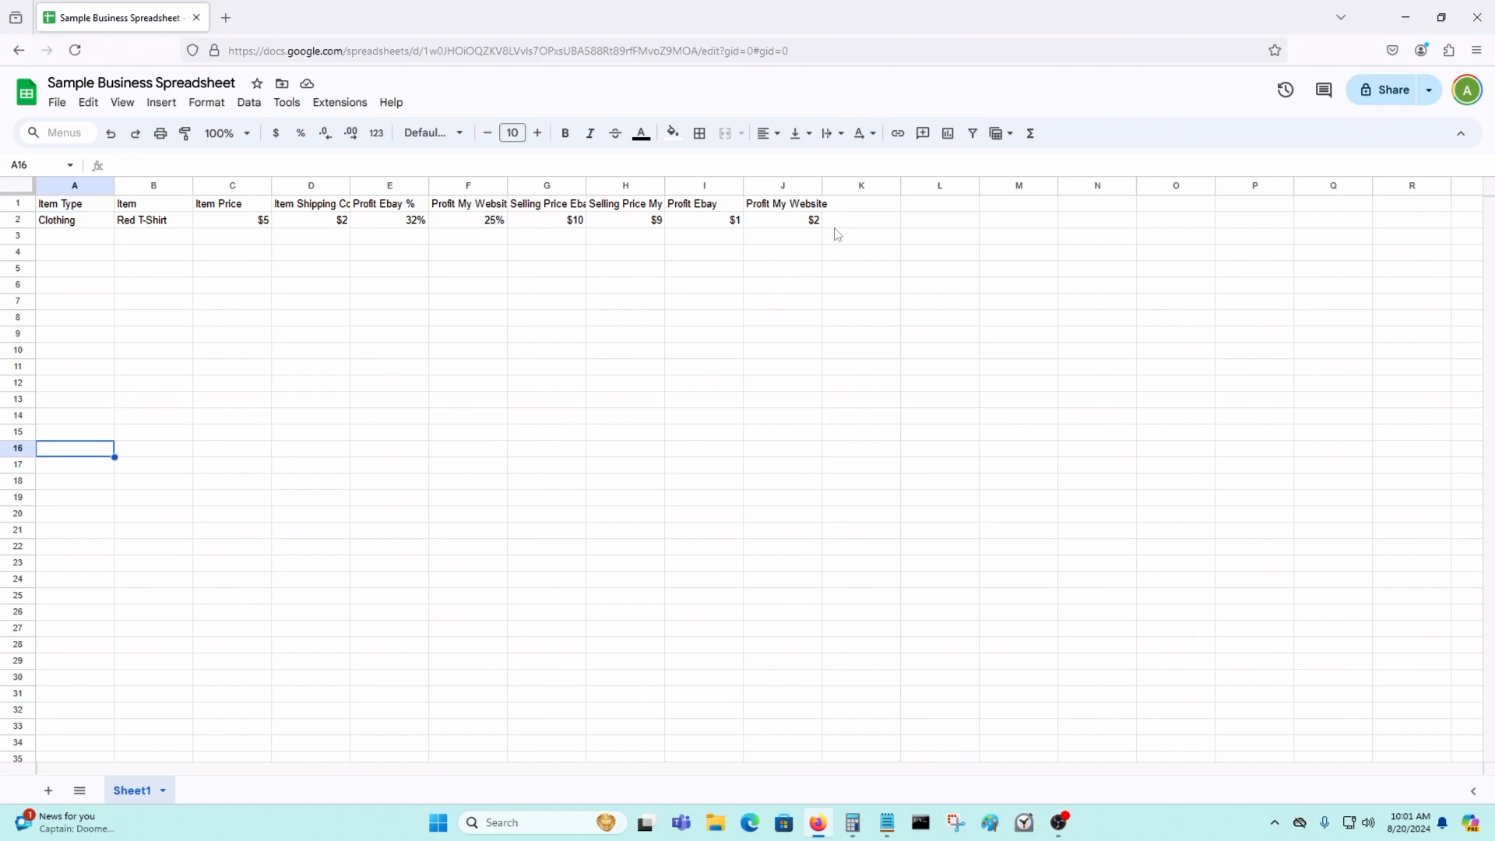
{"action": "key", "text": "Up"}
{"action": "key", "text": "Up"}
{"action": "key", "text": "Up"}
{"action": "key", "text": "Up"}
{"action": "key", "text": "Up"}
{"action": "key", "text": "Up"}
{"action": "key", "text": "Up"}
{"action": "key", "text": "Up"}
{"action": "key", "text": "Up"}
{"action": "key", "text": "Up"}
{"action": "key", "text": "Up"}
{"action": "key", "text": "Up"}
{"action": "key", "text": "Up"}
{"action": "key", "text": "Up"}
{"action": "key", "text": "Up"}
{"action": "key", "text": "Down"}
{"action": "key", "text": "Down"}
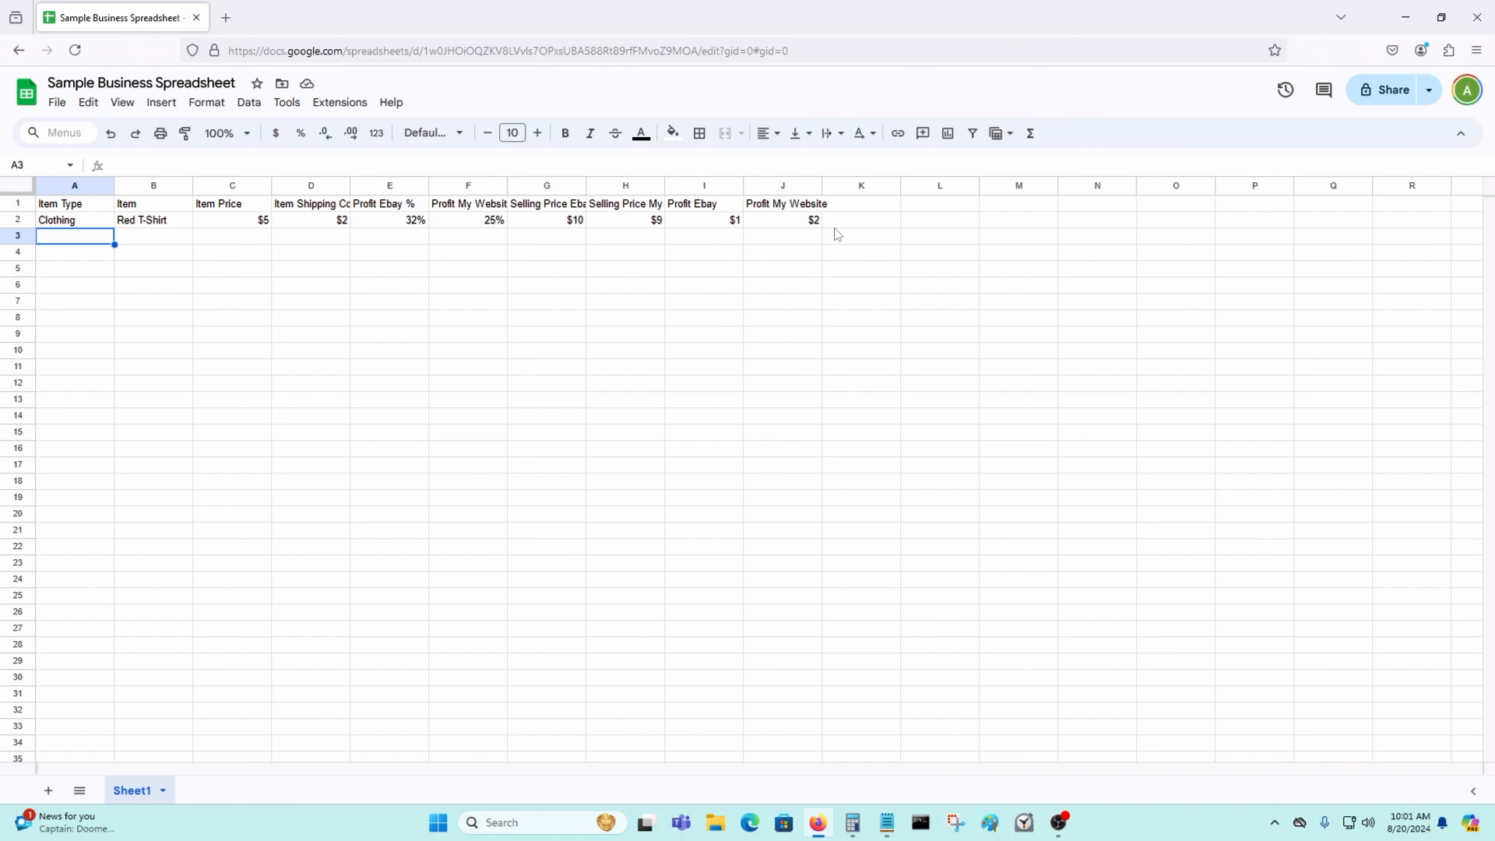
{"action": "type", "text": "Video "}
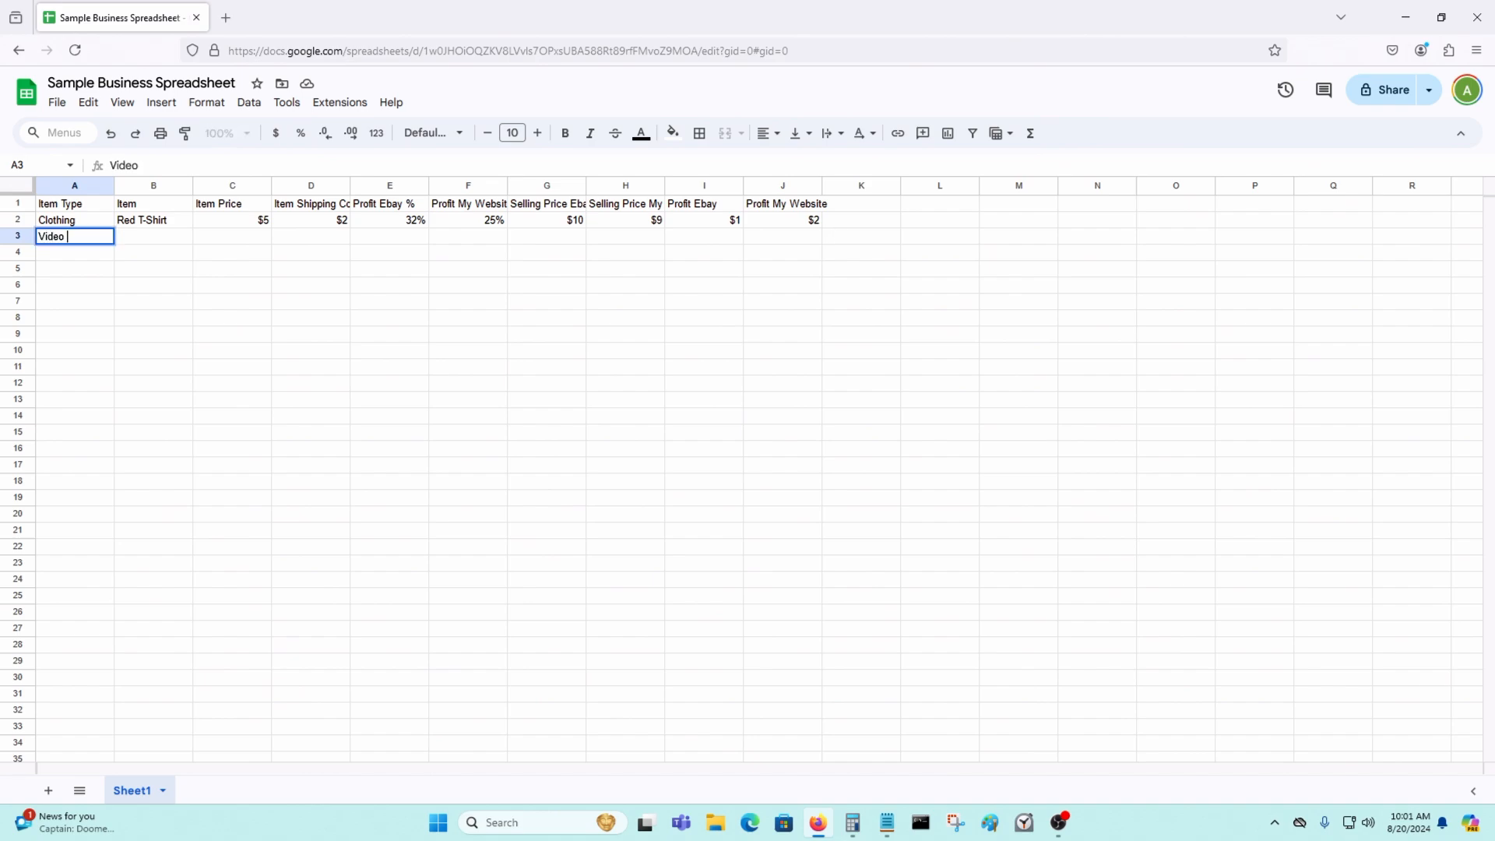
{"action": "type", "text": "Game Console"}
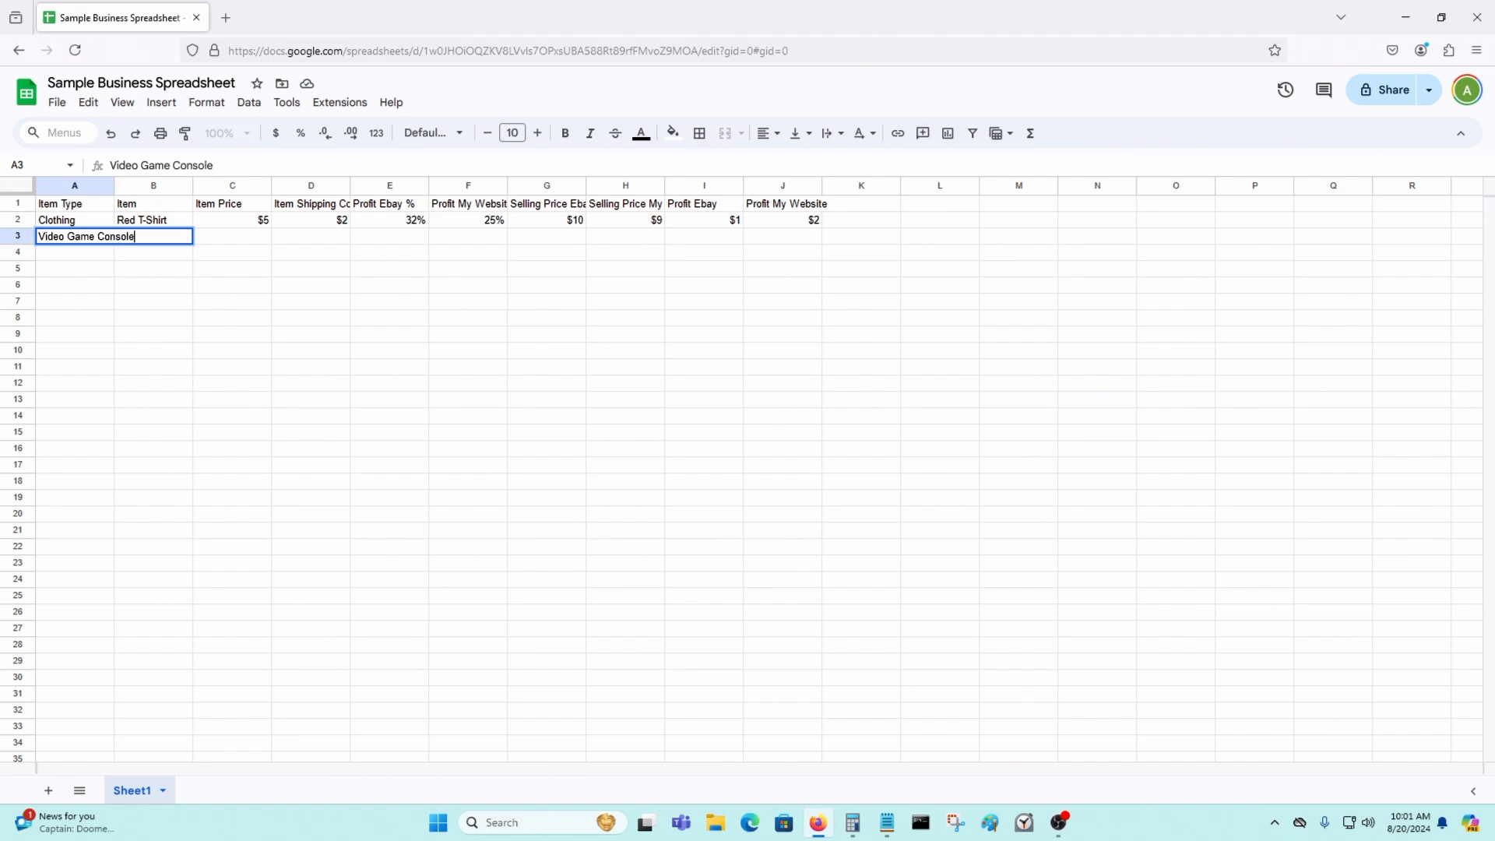
{"action": "key", "text": "Return"}
{"action": "left_click", "coordinate": [100, 236]}
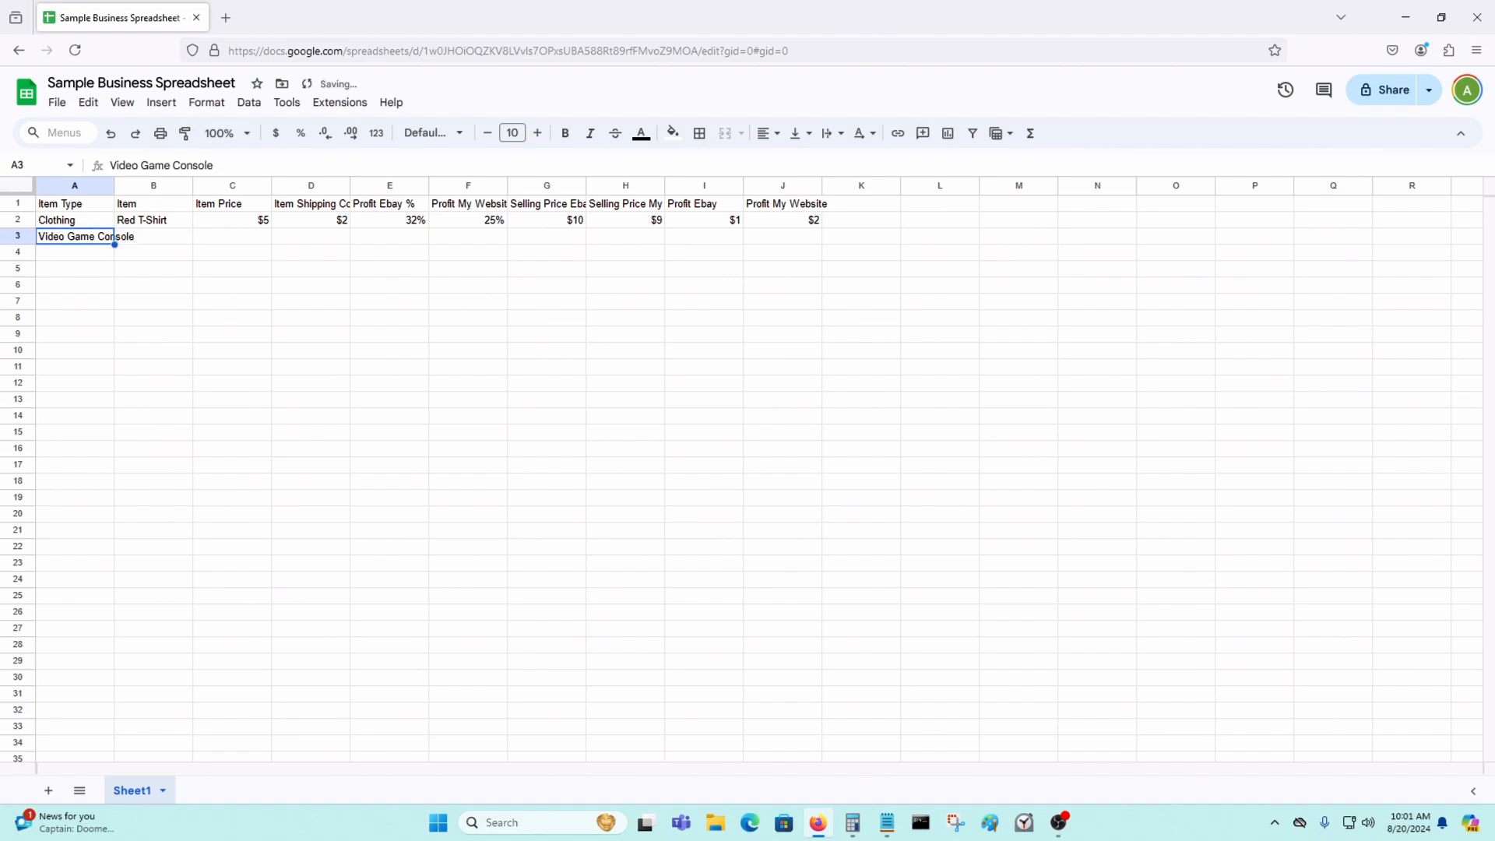
{"action": "key", "text": "BackSpace"}
{"action": "type", "text": "Video Gam"}
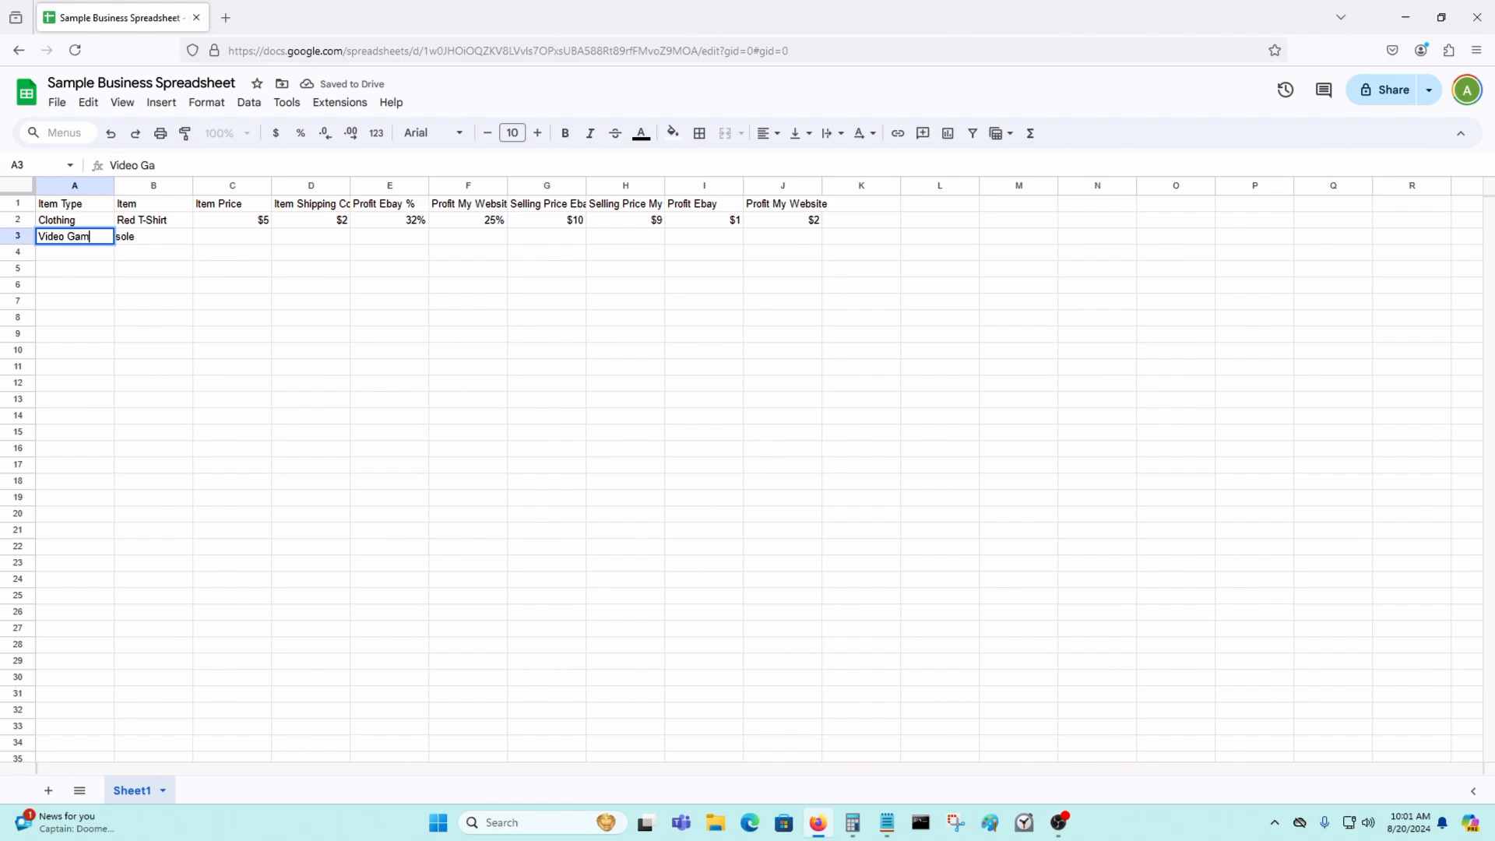
{"action": "type", "text": "e"}
{"action": "key", "text": "BackSpace"}
{"action": "key", "text": "BackSpace"}
{"action": "key", "text": "BackSpace"}
{"action": "key", "text": "BackSpace"}
{"action": "key", "text": "BackSpace"}
{"action": "key", "text": "BackSpace"}
{"action": "key", "text": "BackSpace"}
{"action": "key", "text": "BackSpace"}
{"action": "key", "text": "BackSpace"}
{"action": "key", "text": "BackSpace"}
Step: Enter Electronics as the item type in A3 and Video Game Console as the item in B3
{"action": "type", "text": "Electronics"}
{"action": "key", "text": "Return"}
{"action": "key", "text": "Up"}
{"action": "key", "text": "Right"}
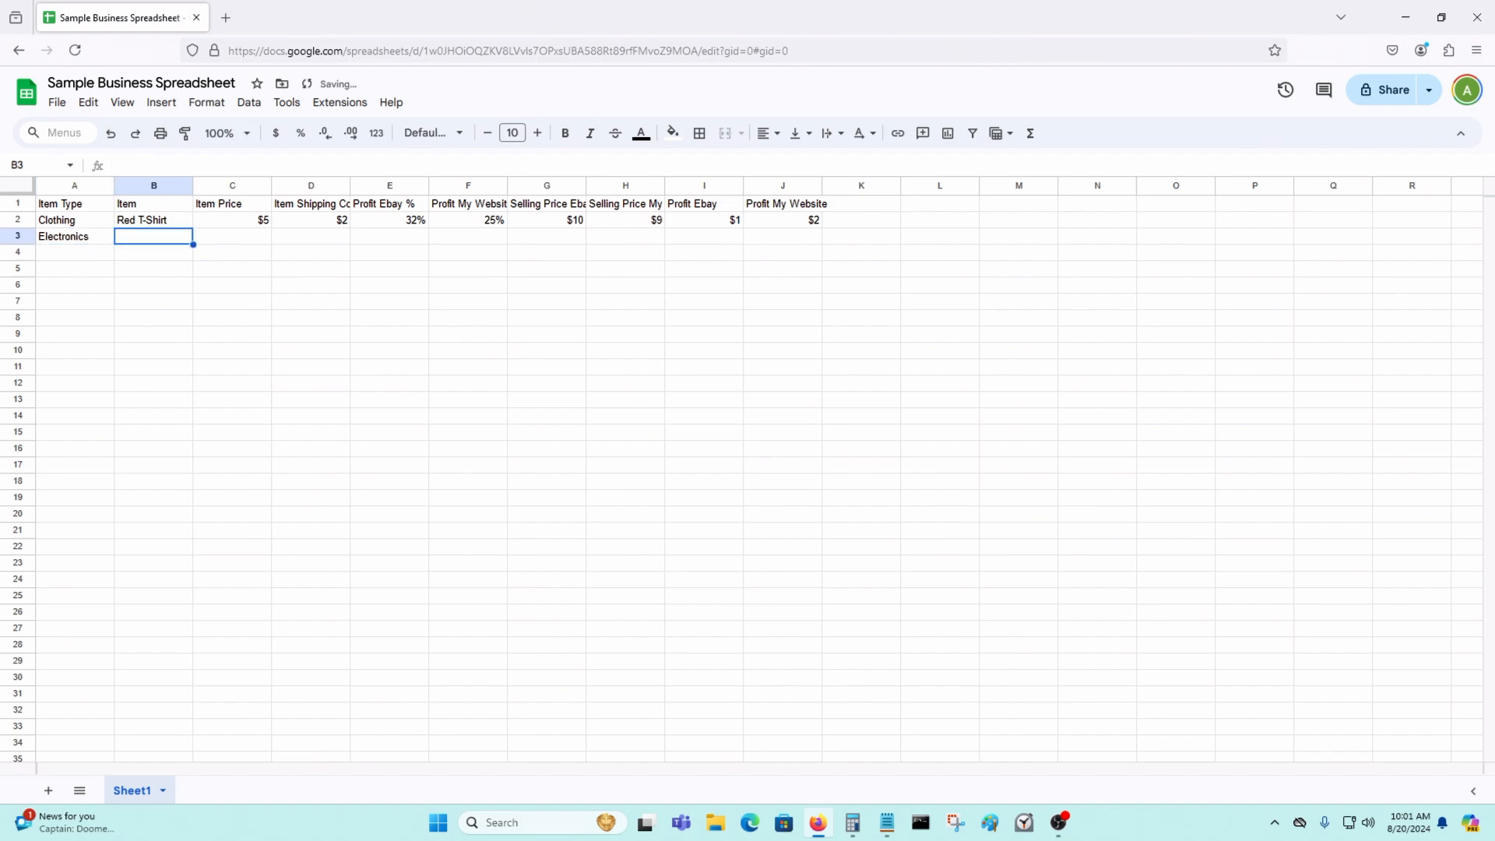
{"action": "type", "text": "Video Game"}
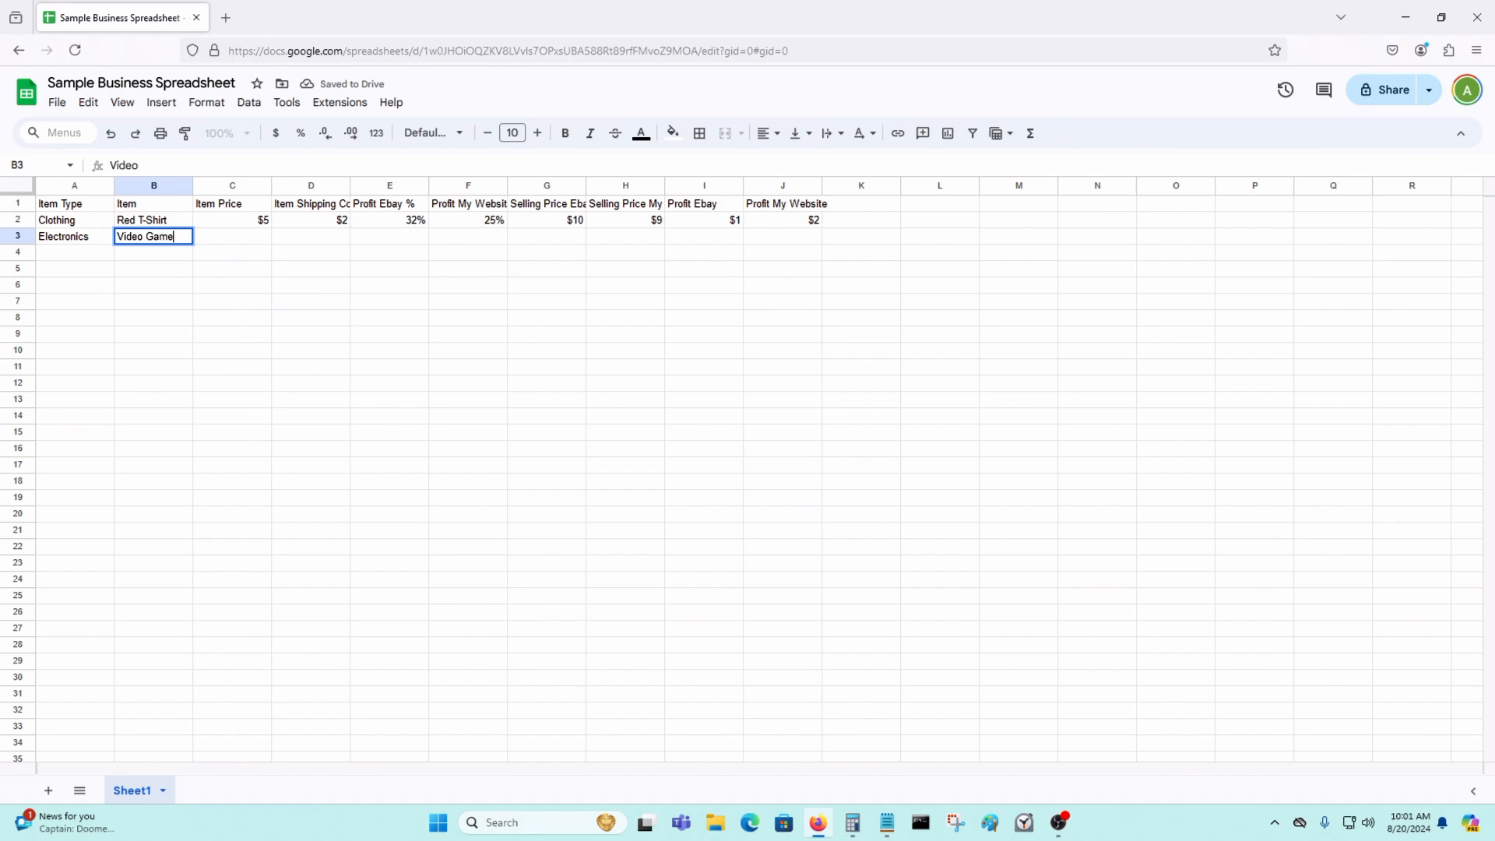
{"action": "type", "text": " Console"}
{"action": "key", "text": "Return"}
{"action": "key", "text": "Up"}
{"action": "key", "text": "Right"}
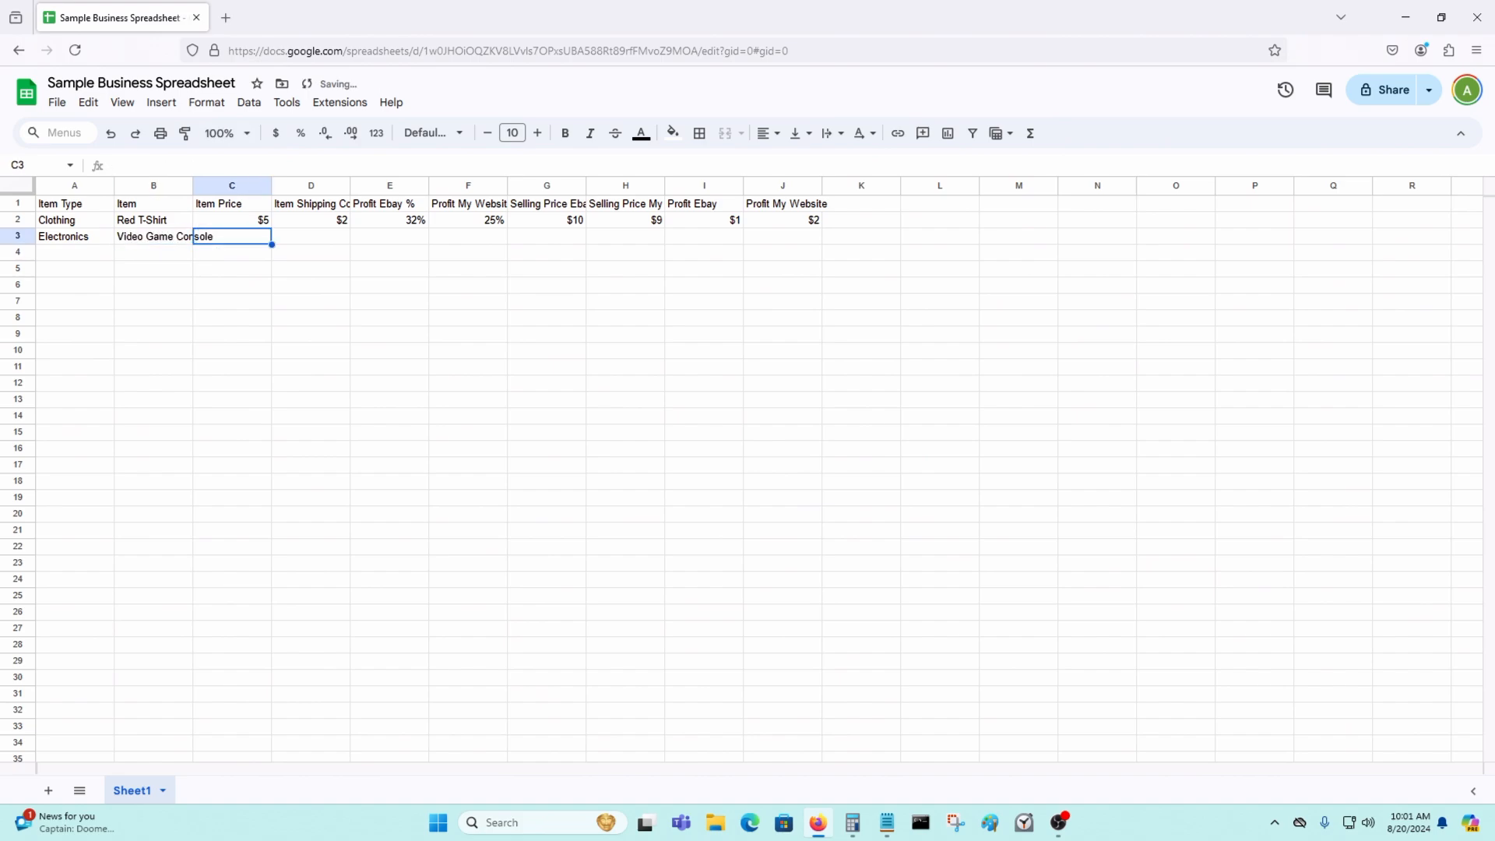
Step: Enter an item price of $45 in C3 and an item shipping cost of $0 in D3
{"action": "type", "text": "$"}
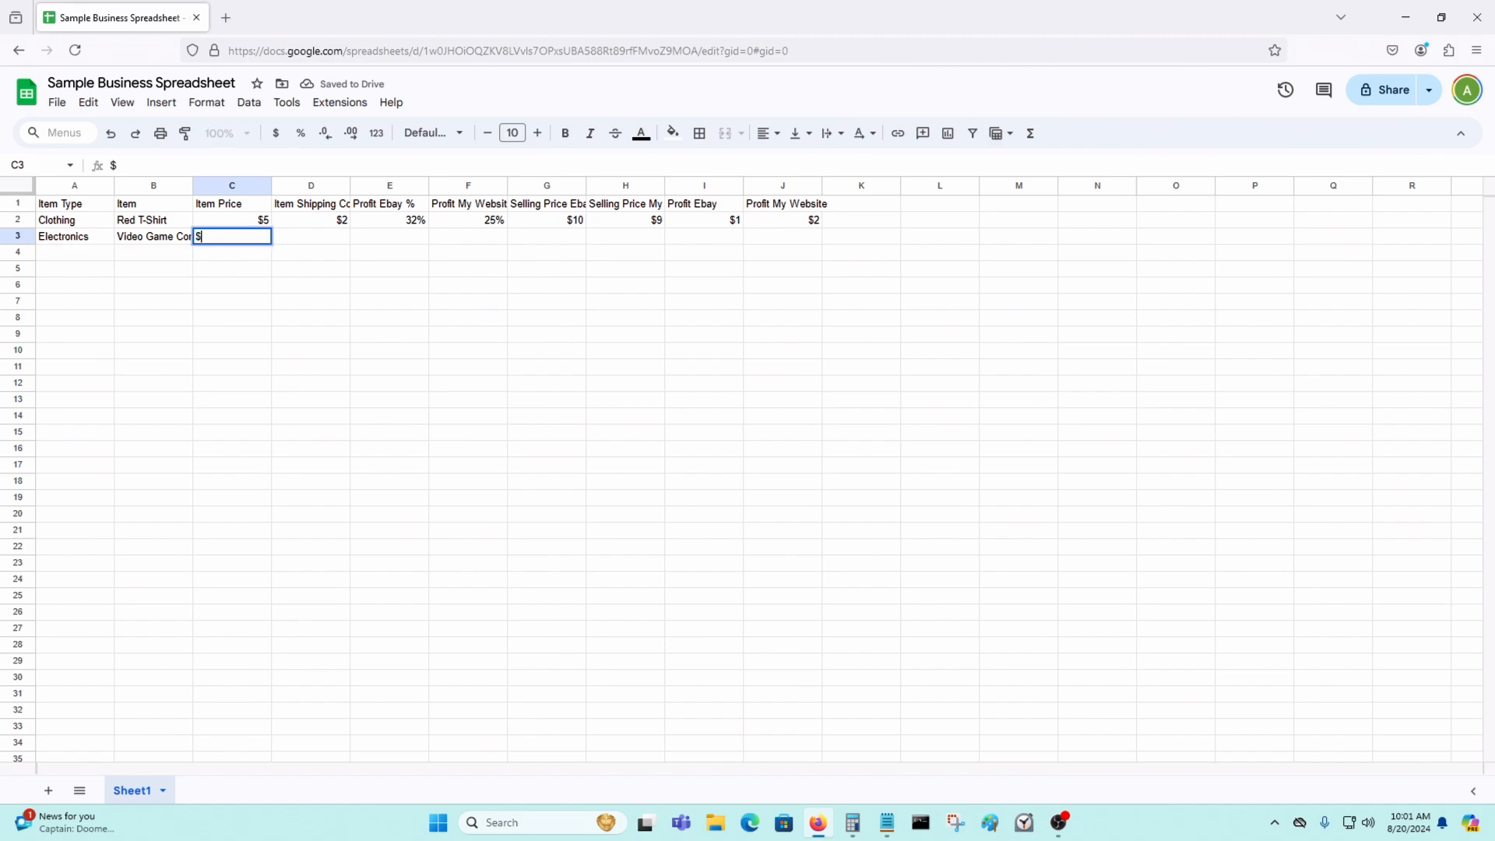
{"action": "type", "text": "45"}
{"action": "key", "text": "Return"}
{"action": "key", "text": "Up"}
{"action": "key", "text": "Right"}
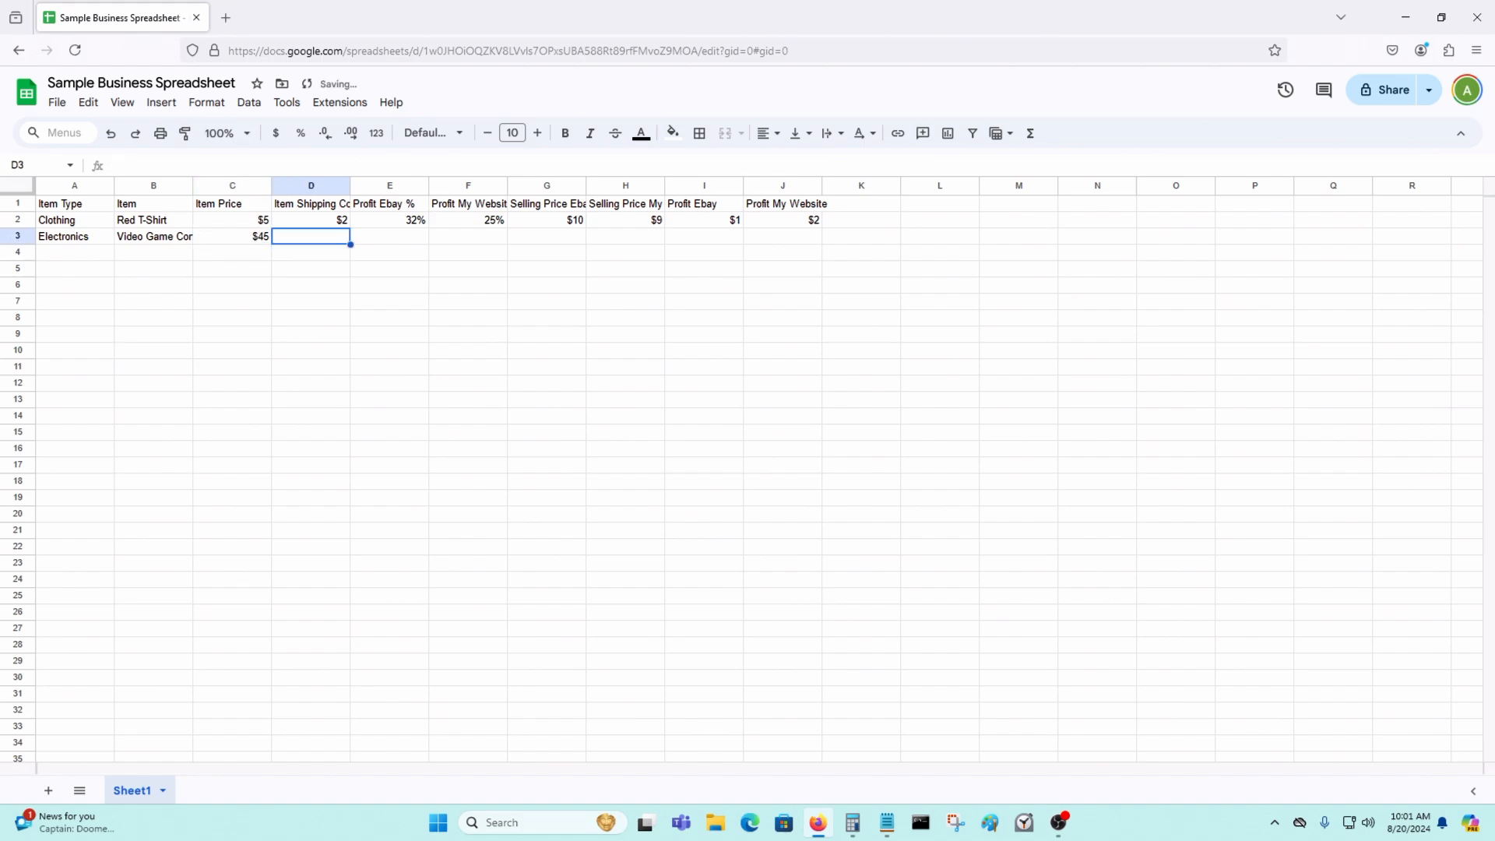
{"action": "type", "text": "$0"}
{"action": "key", "text": "Return"}
{"action": "key", "text": "Up"}
{"action": "key", "text": "Right"}
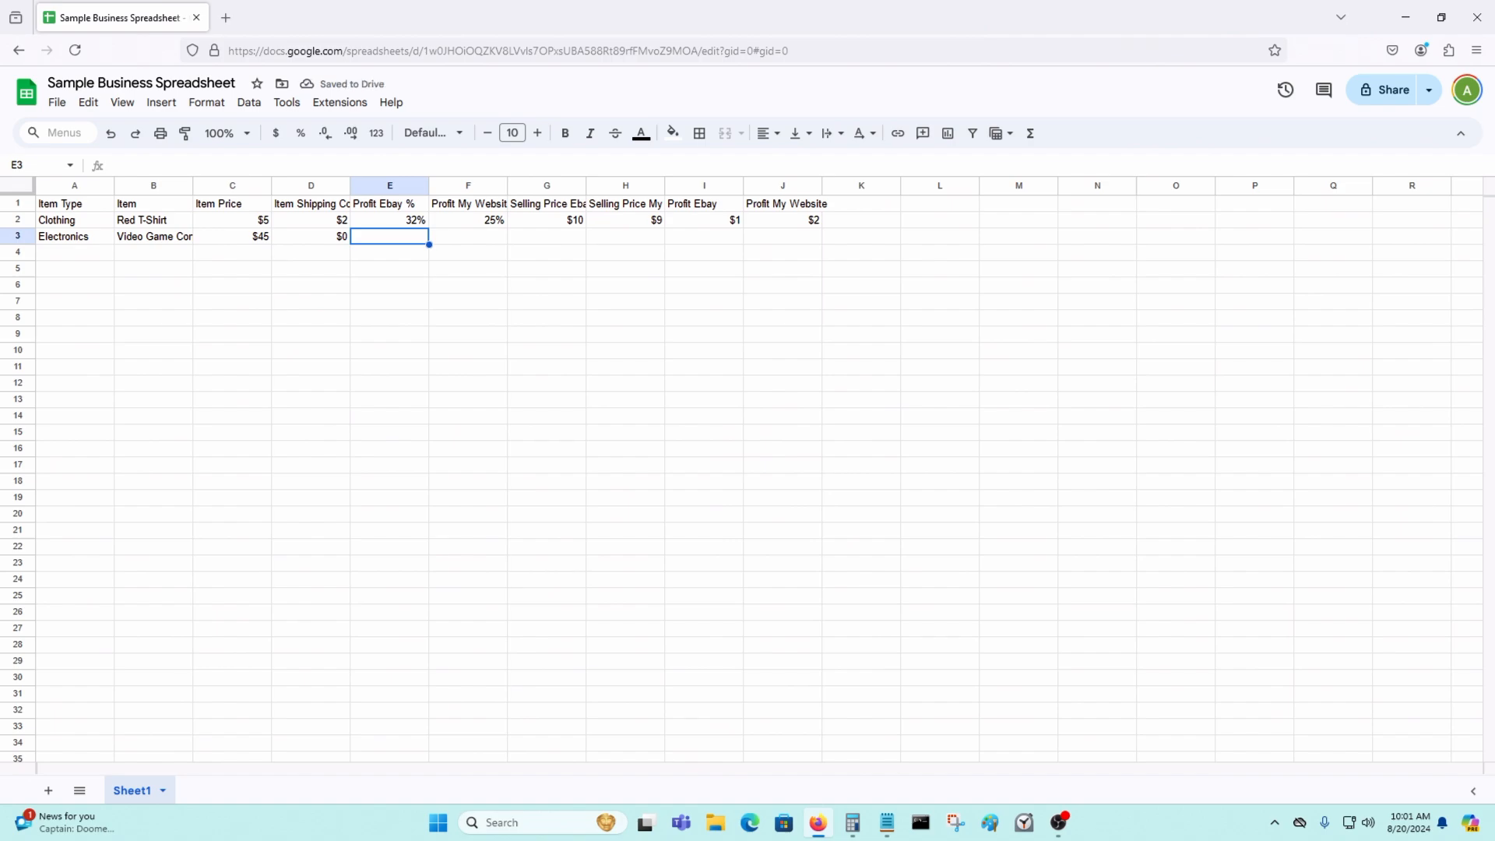
Step: Fill the profit percentages, selling price formulas and profit formulas from E2:J2 down into row 3
{"action": "left_click", "coordinate": [418, 222]}
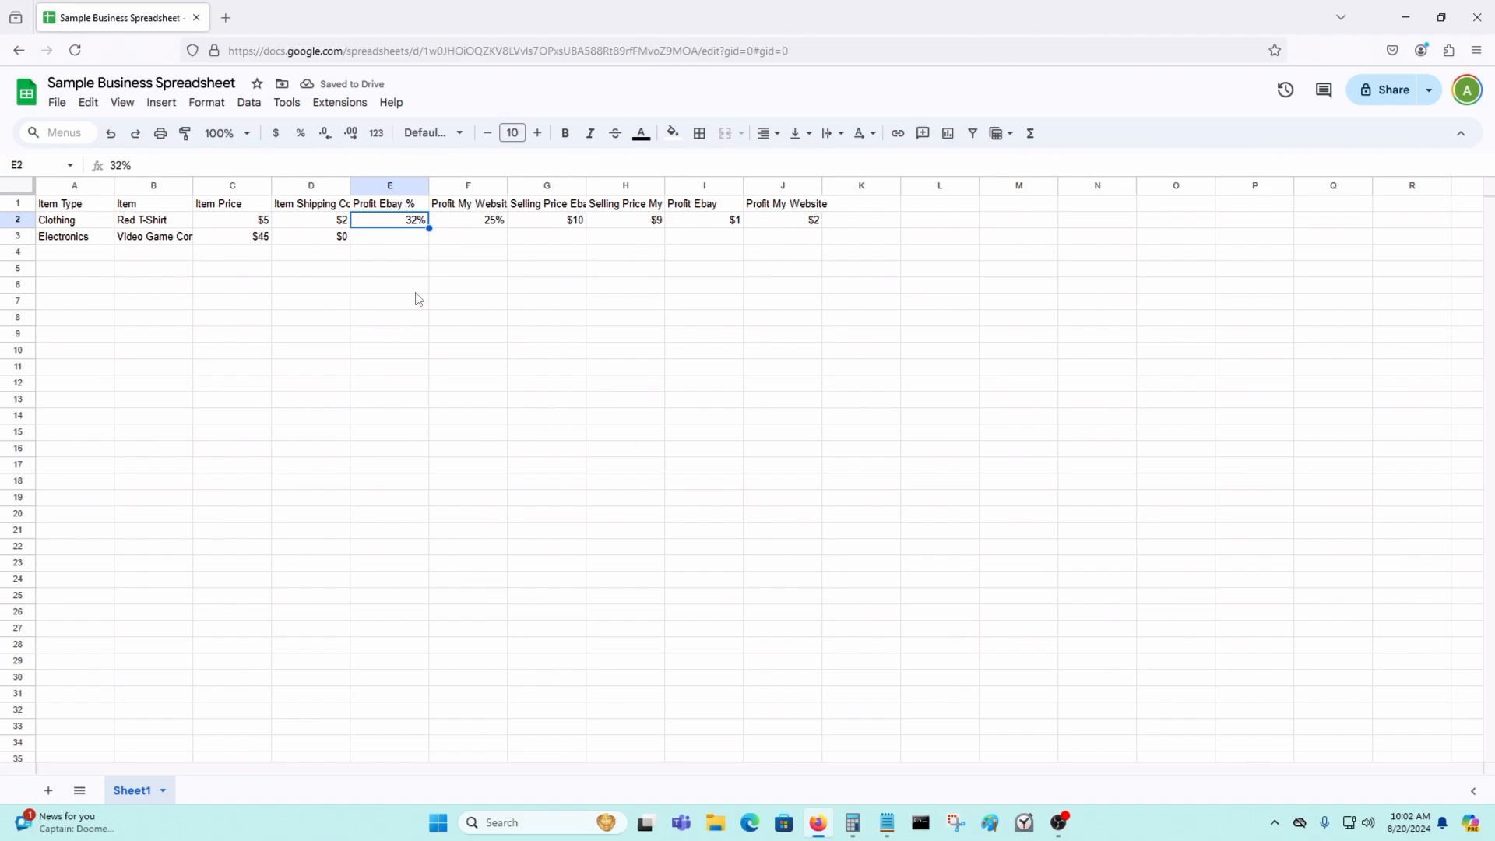
{"action": "left_click", "coordinate": [418, 350]}
{"action": "left_click_drag", "start_coordinate": [402, 222], "coordinate": [821, 249]}
{"action": "left_click", "coordinate": [446, 255]}
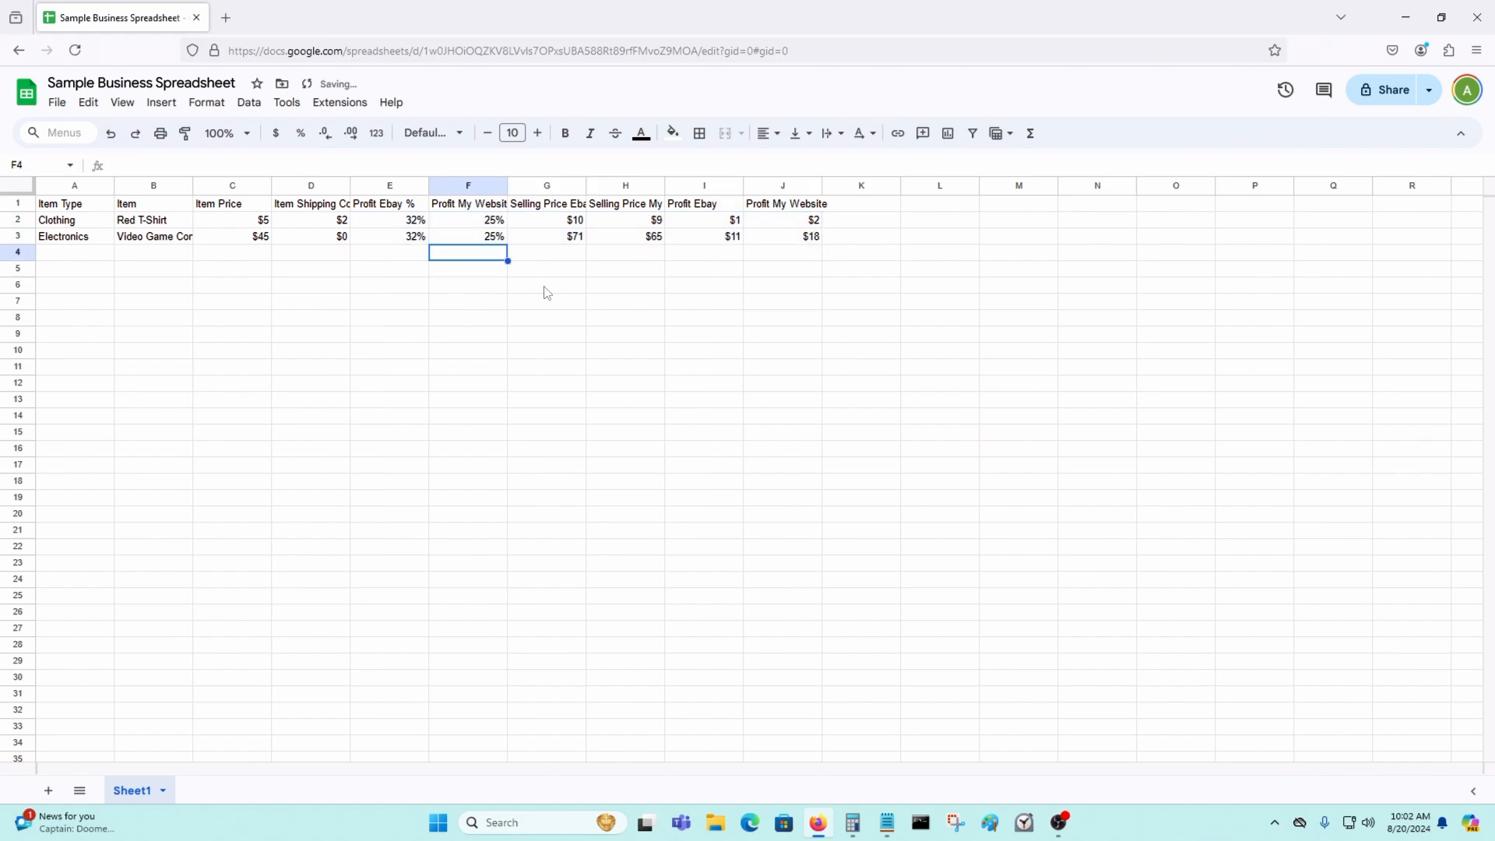
Step: Review the filled row 3 entries for the video game console, from the selling price formulas to the website profit in J3
{"action": "key", "text": "Right"}
{"action": "key", "text": "Up"}
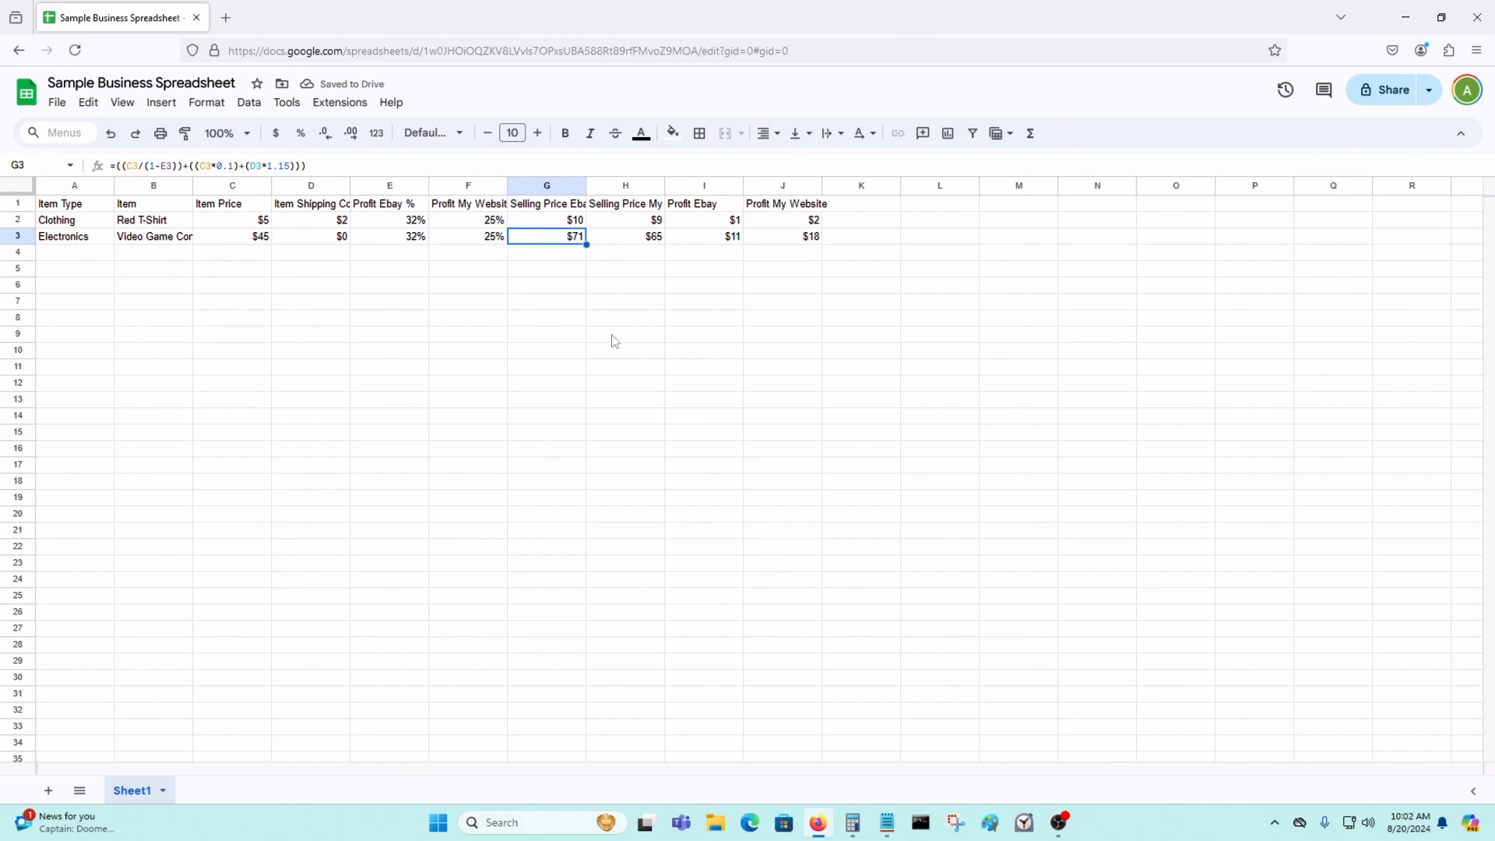
{"action": "key", "text": "Right"}
{"action": "key", "text": "Right"}
{"action": "key", "text": "Left"}
{"action": "key", "text": "Left"}
{"action": "key", "text": "Left"}
{"action": "key", "text": "Home"}
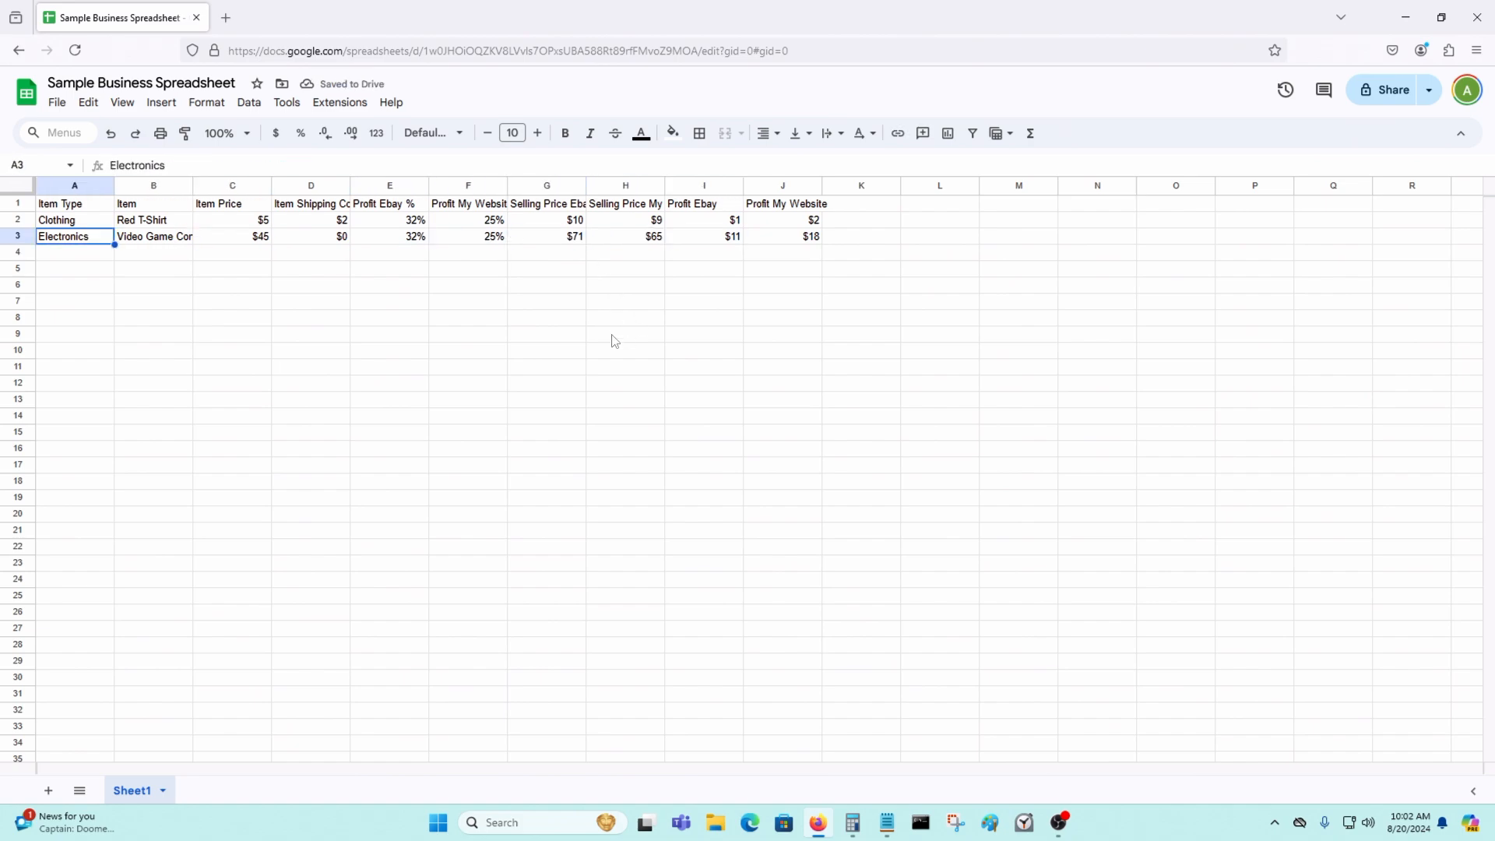
{"action": "key", "text": "Right"}
{"action": "key", "text": "ctrl+Right"}
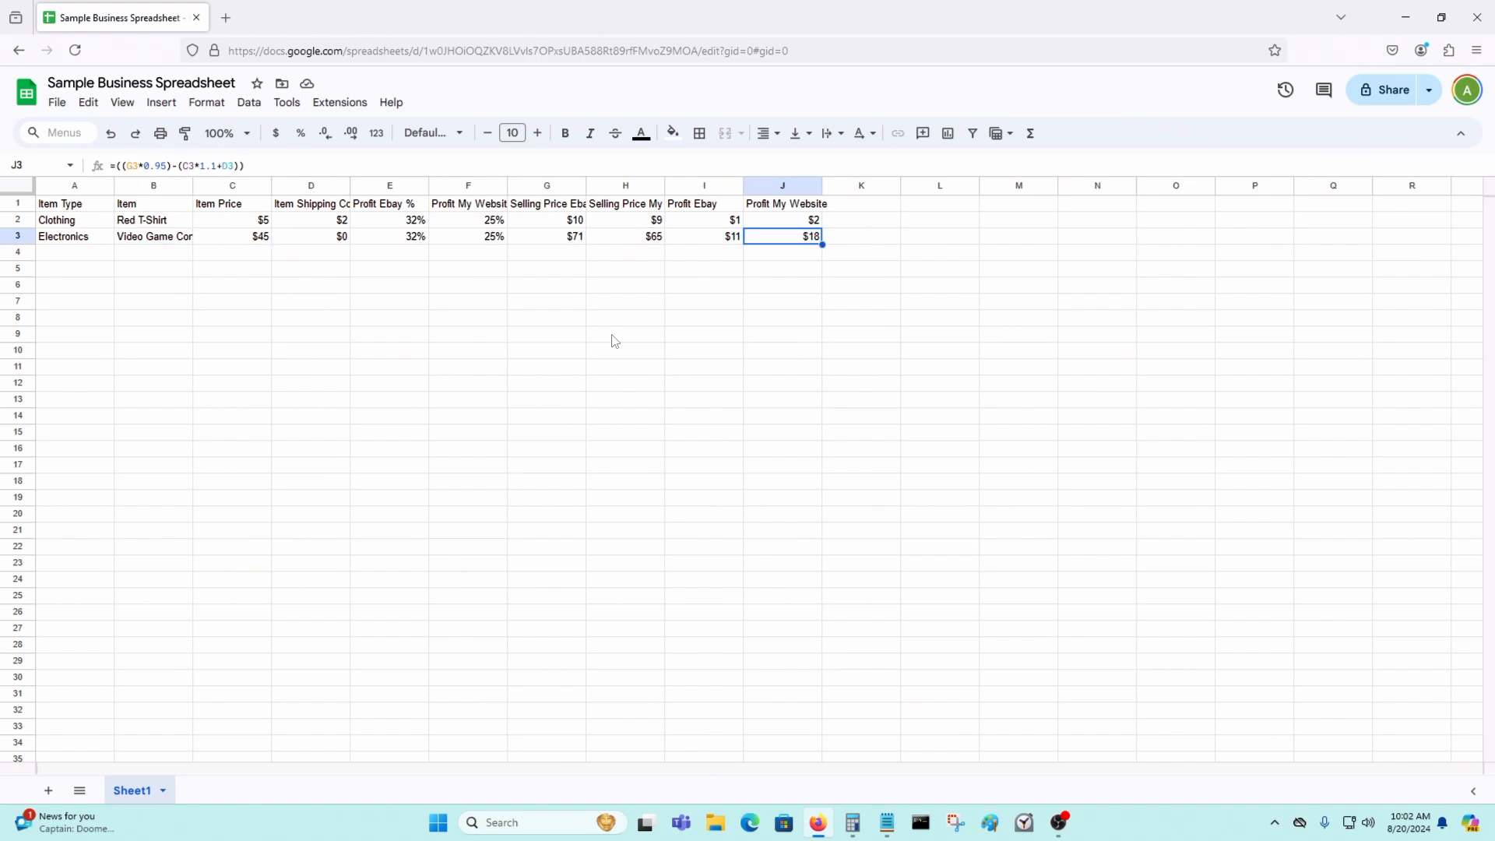
Step: Enter Consumer Goods as the item type in A4
{"action": "left_click", "coordinate": [88, 252]}
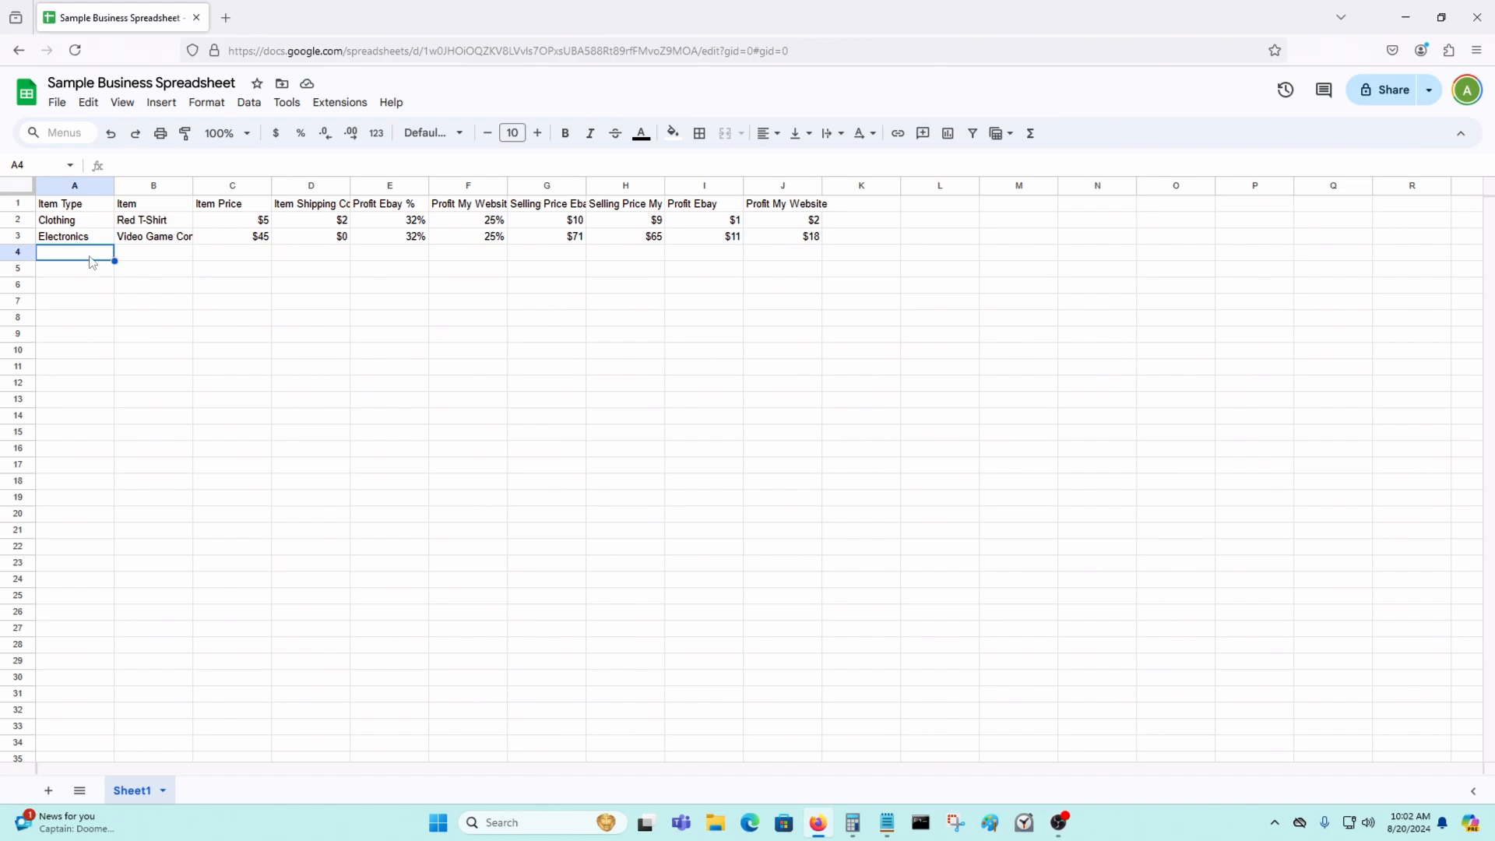
{"action": "type", "text": "B"}
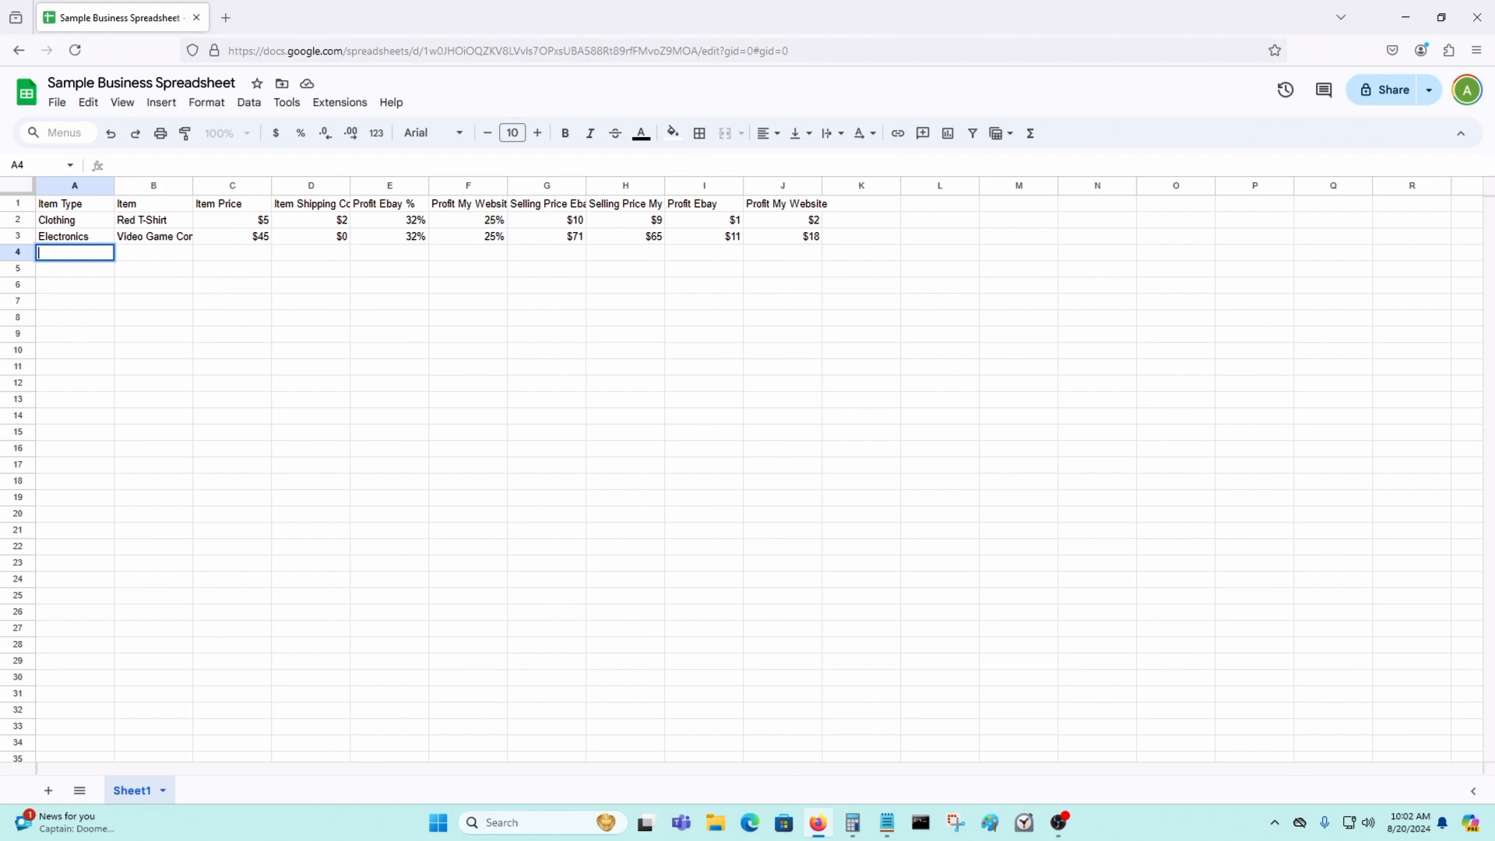
{"action": "key", "text": "BackSpace"}
{"action": "type", "text": "Consumer Goods"}
{"action": "key", "text": "Return"}
{"action": "key", "text": "Up"}
{"action": "key", "text": "Right"}
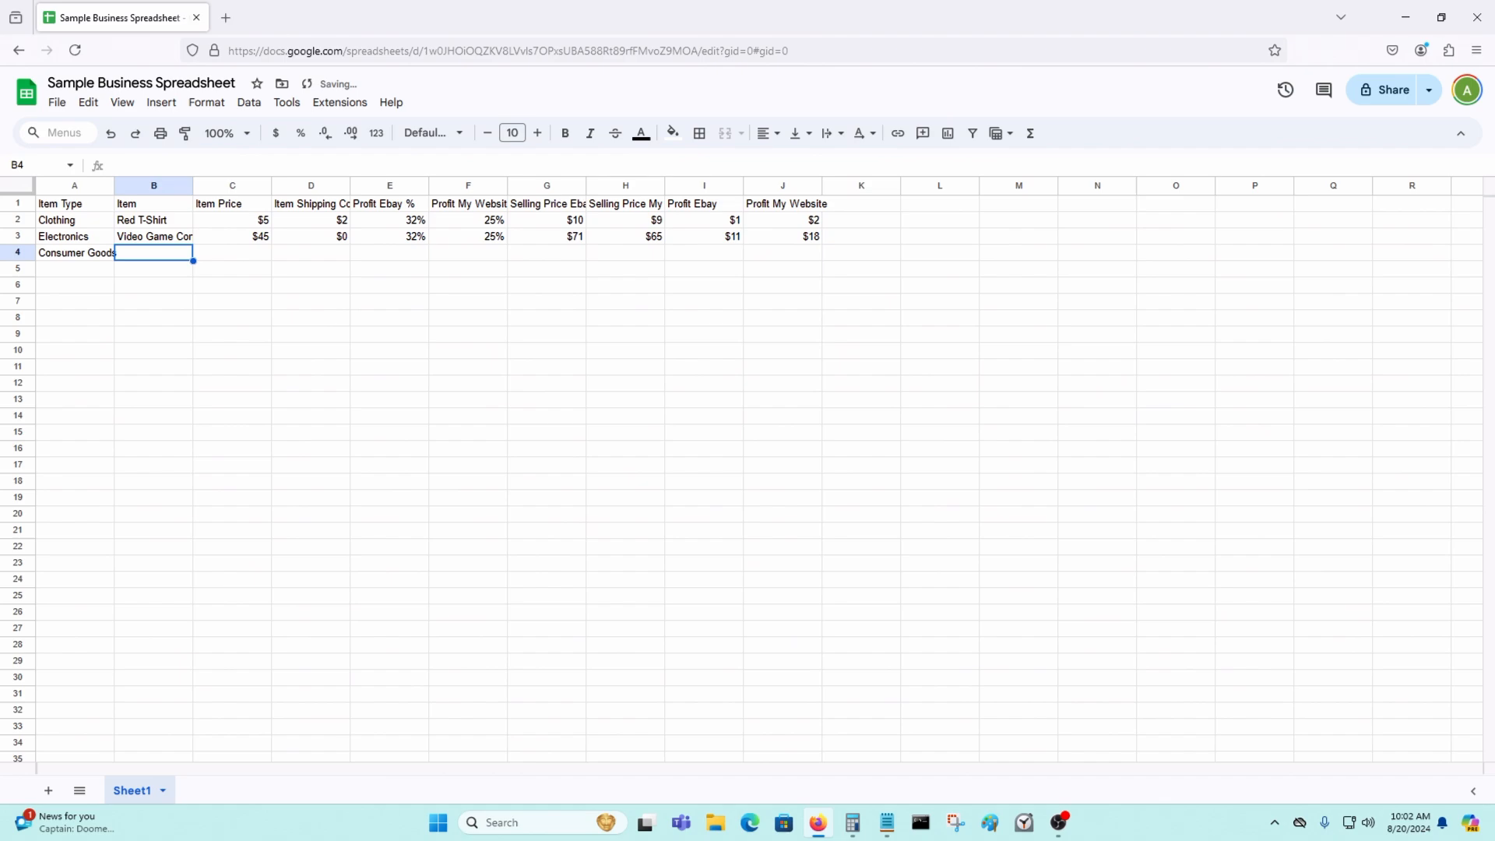
Step: Enter Nail Clipper as the item name in B4
{"action": "type", "text": "Toe"}
{"action": "key", "text": "BackSpace"}
{"action": "key", "text": "BackSpace"}
{"action": "key", "text": "BackSpace"}
{"action": "type", "text": "Nai"}
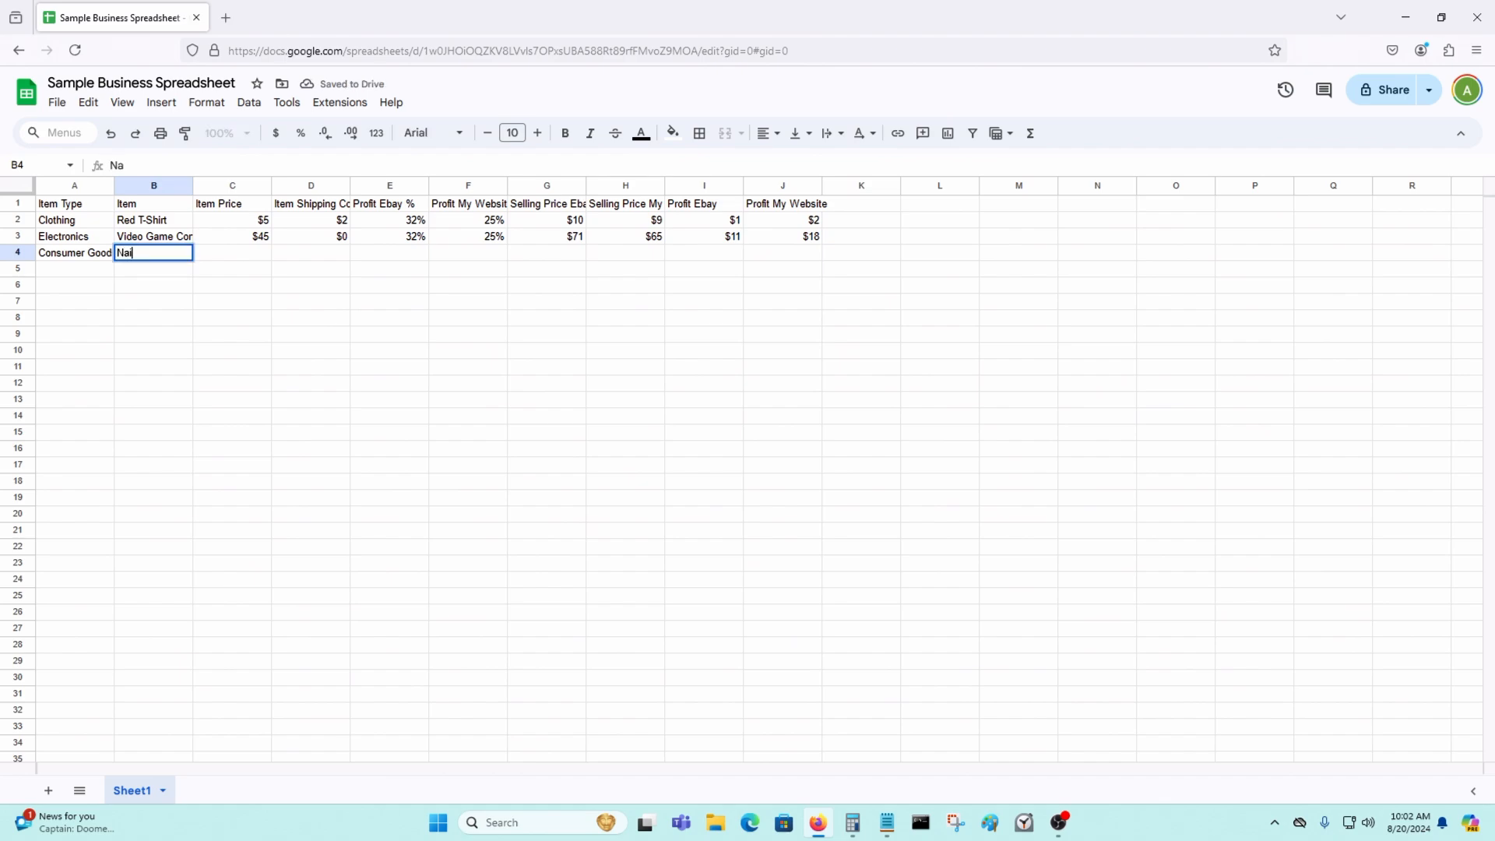
{"action": "type", "text": "l Clipper"}
{"action": "key", "text": "Return"}
{"action": "key", "text": "Up"}
{"action": "key", "text": "Right"}
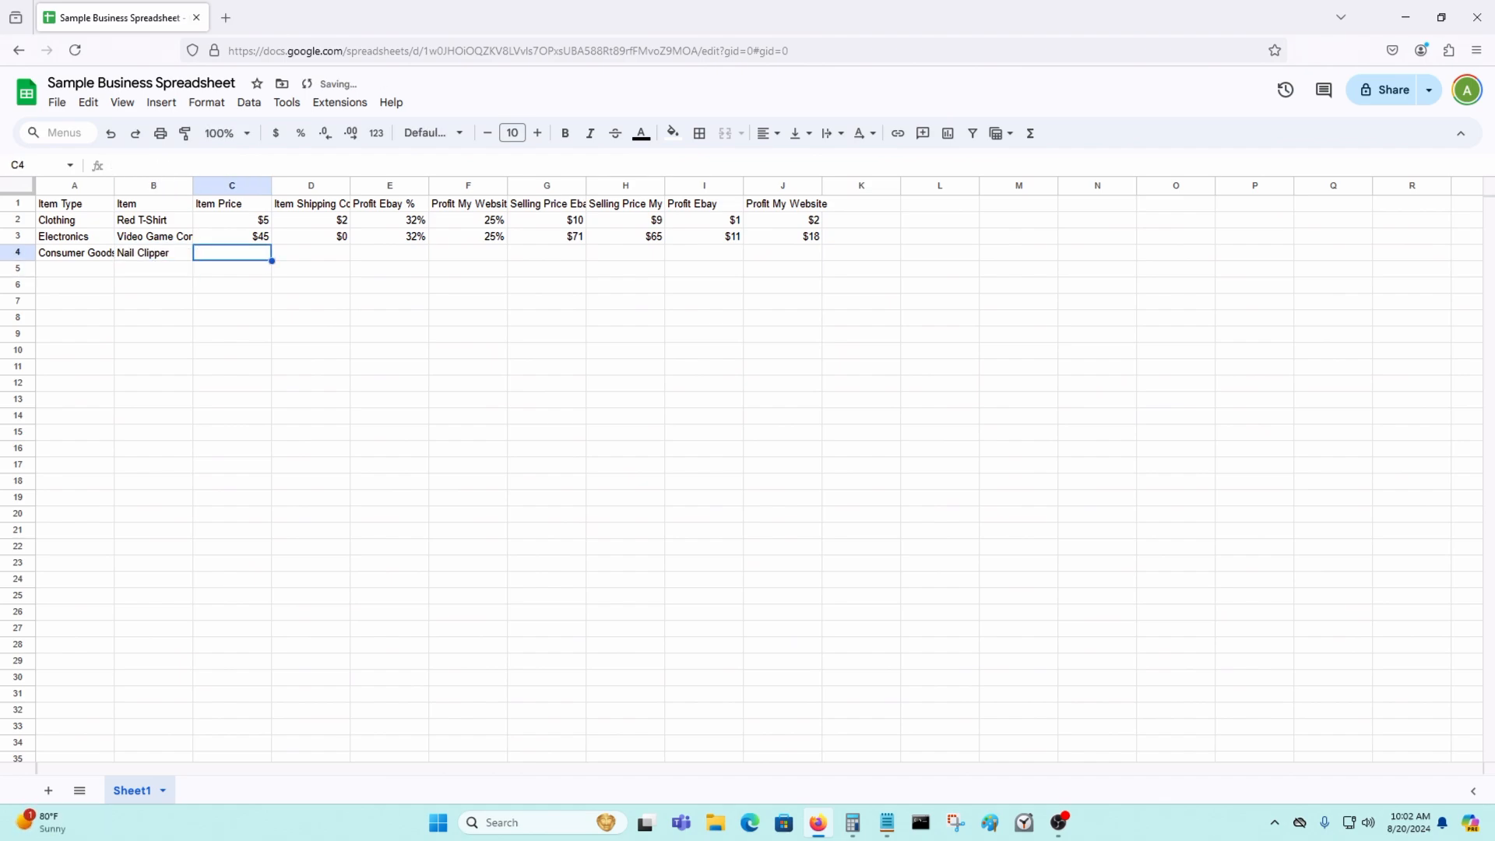
Step: Enter an item price of $3 in C4 and an item shipping cost of $0 in D4
{"action": "type", "text": "$"}
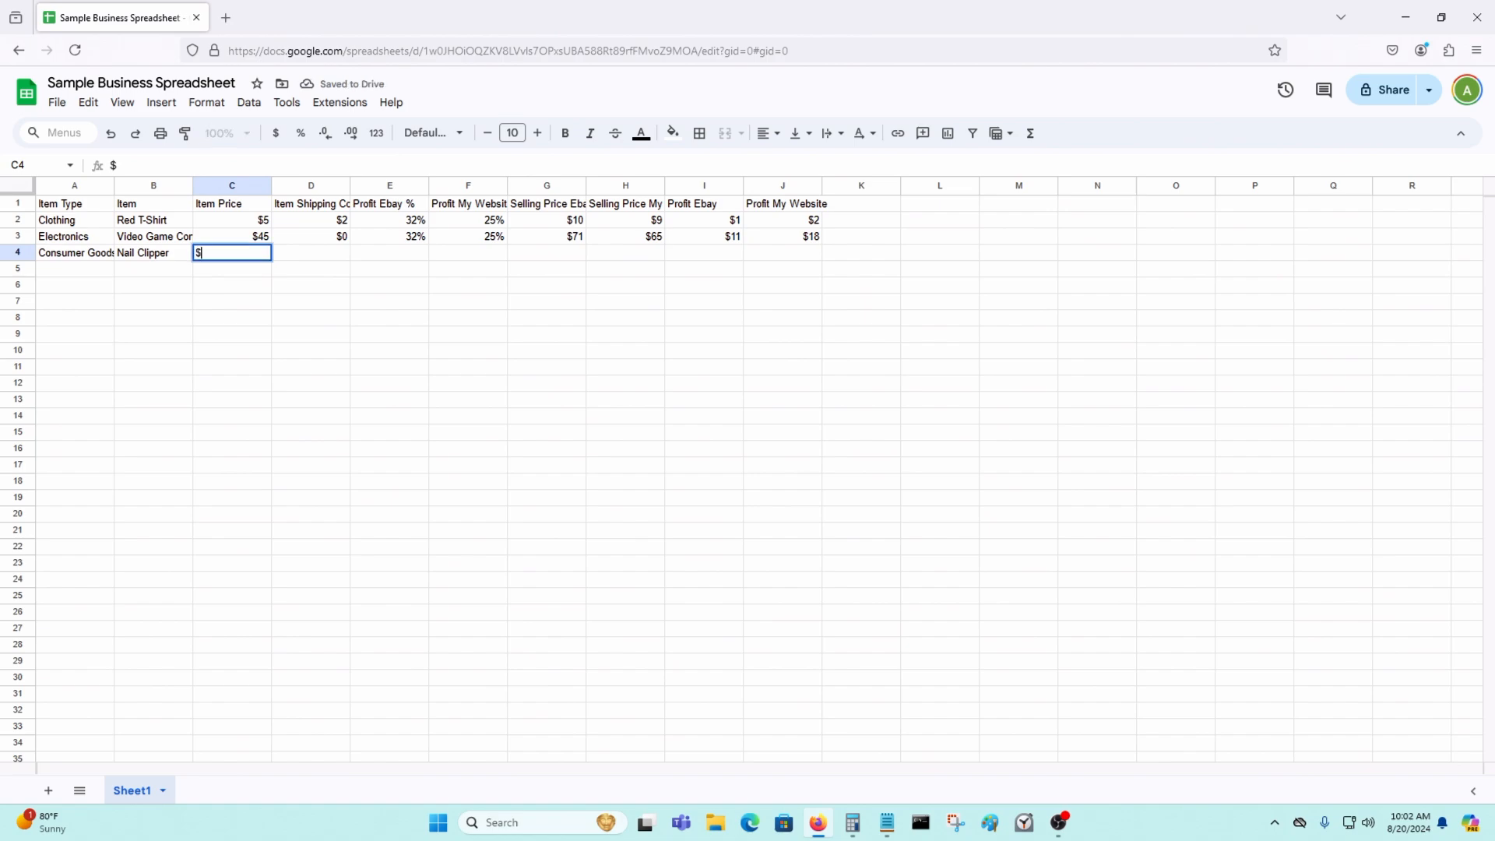
{"action": "type", "text": "3"}
{"action": "key", "text": "Return"}
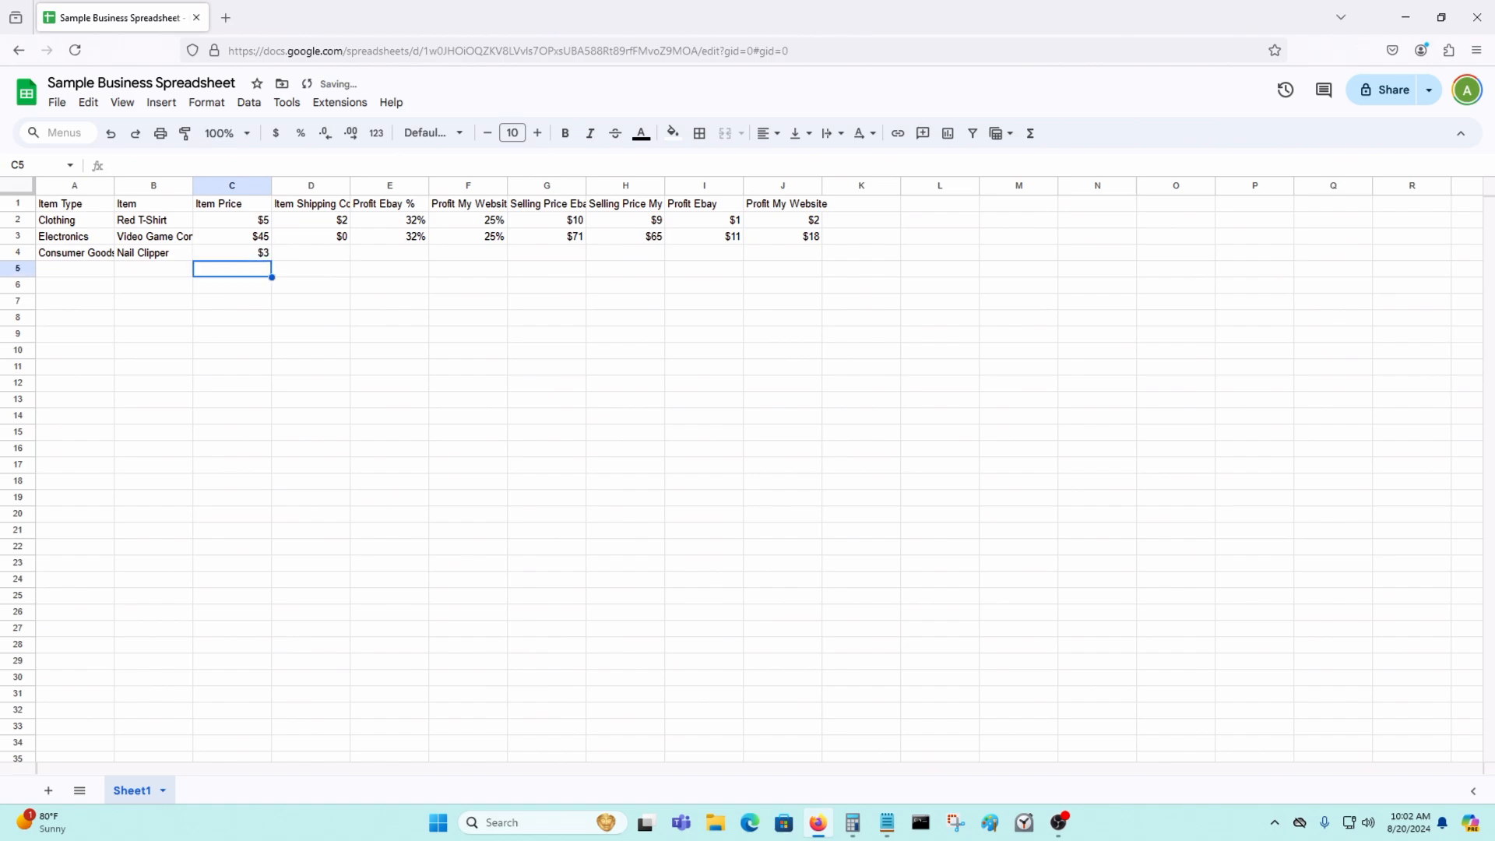
{"action": "key", "text": "Up"}
{"action": "key", "text": "Right"}
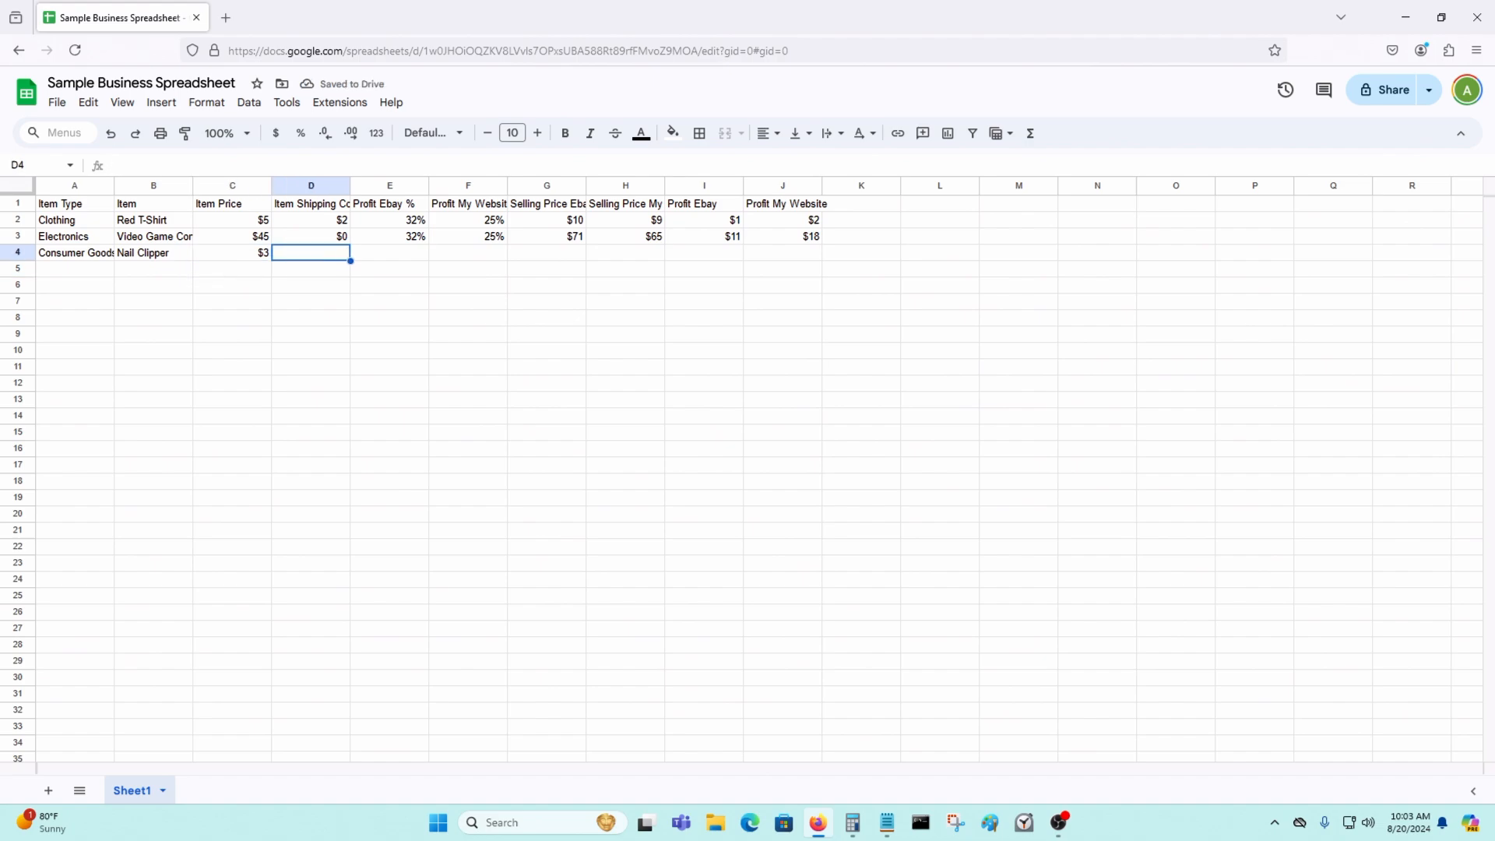
{"action": "type", "text": "$0"}
{"action": "key", "text": "Return"}
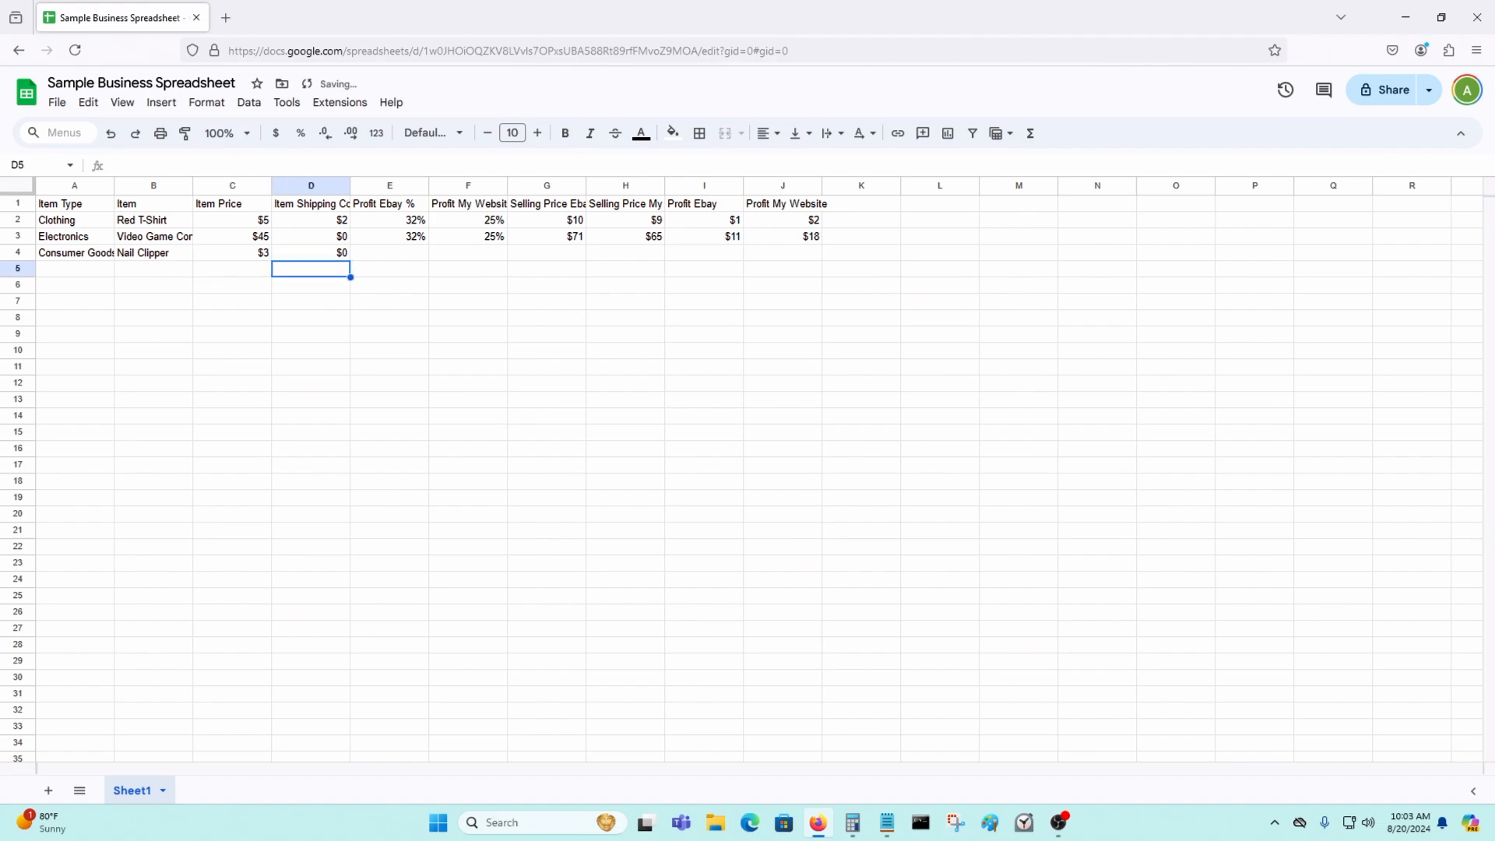
{"action": "key", "text": "Up"}
{"action": "key", "text": "Left"}
{"action": "key", "text": "Right"}
{"action": "key", "text": "Right"}
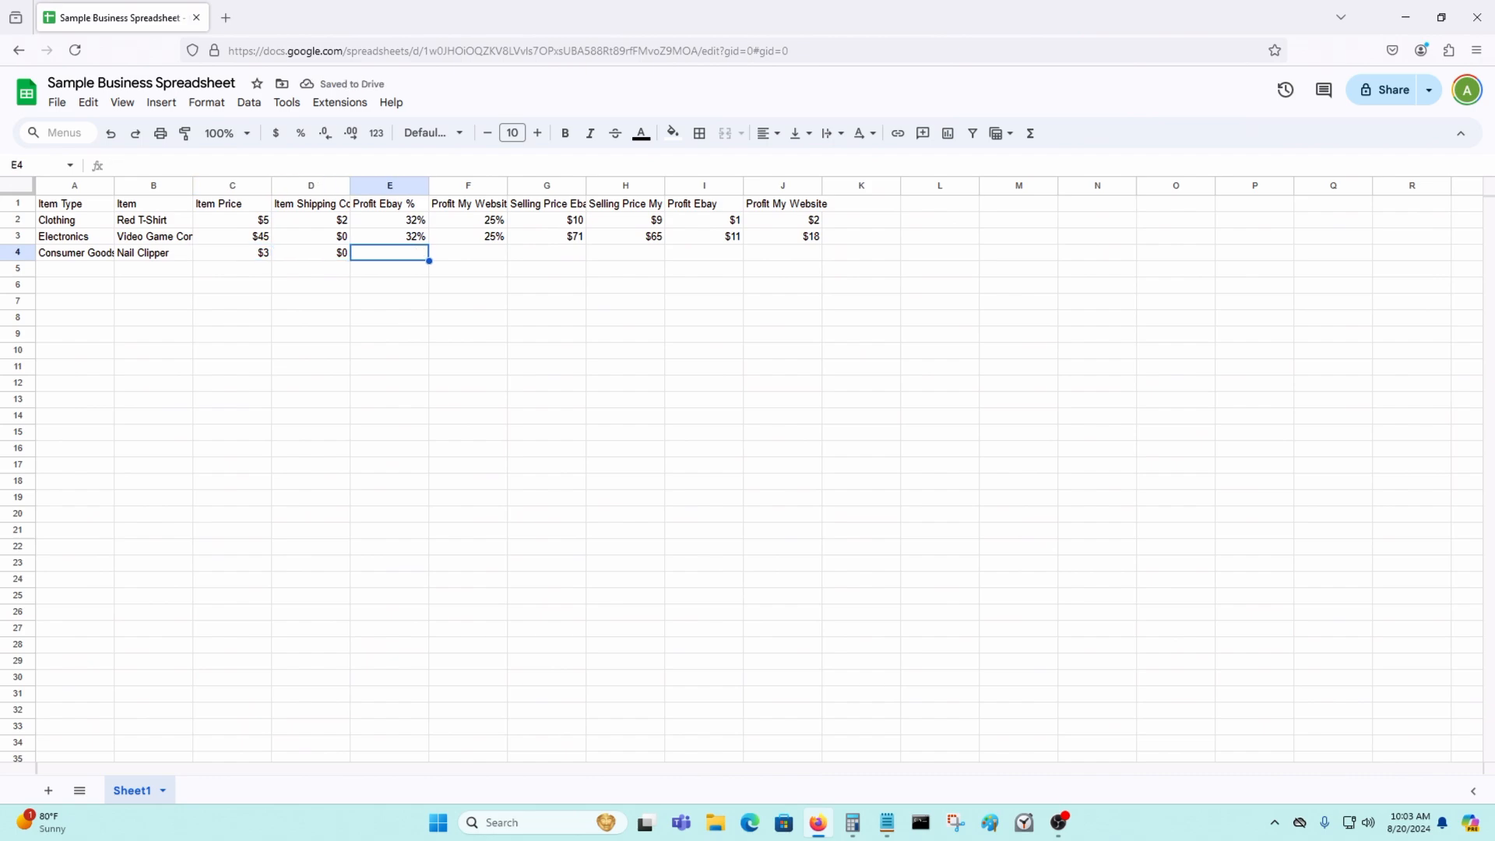
Step: Set the nail clipper's Ebay profit in E4 to 50% and its website profit in F4 to 40%
{"action": "left_click", "coordinate": [410, 241]}
{"action": "left_click", "coordinate": [407, 257]}
{"action": "type", "text": "50"}
{"action": "key", "text": "Return"}
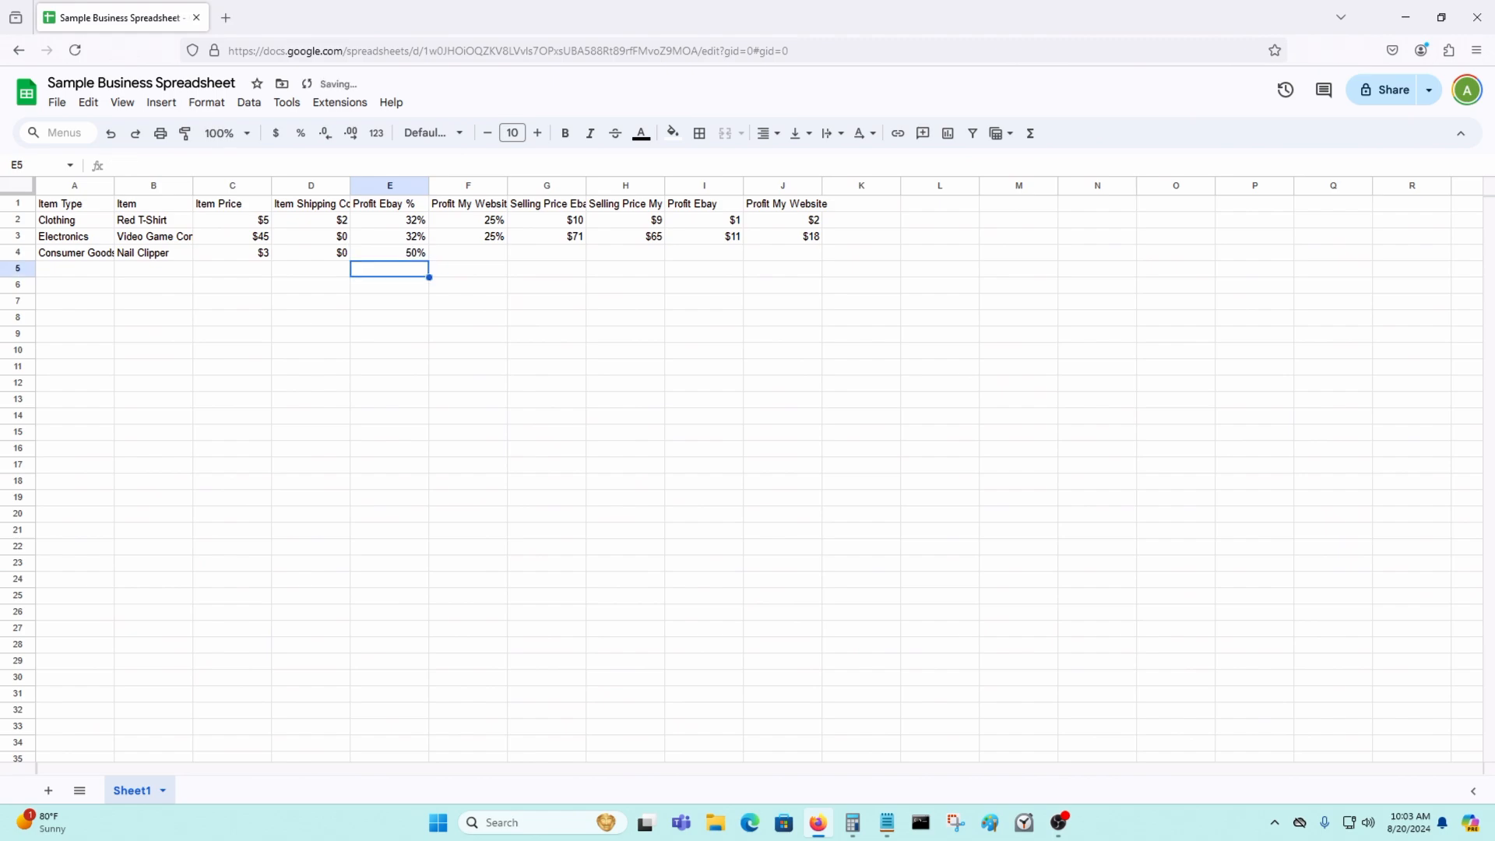
{"action": "left_click", "coordinate": [468, 253]}
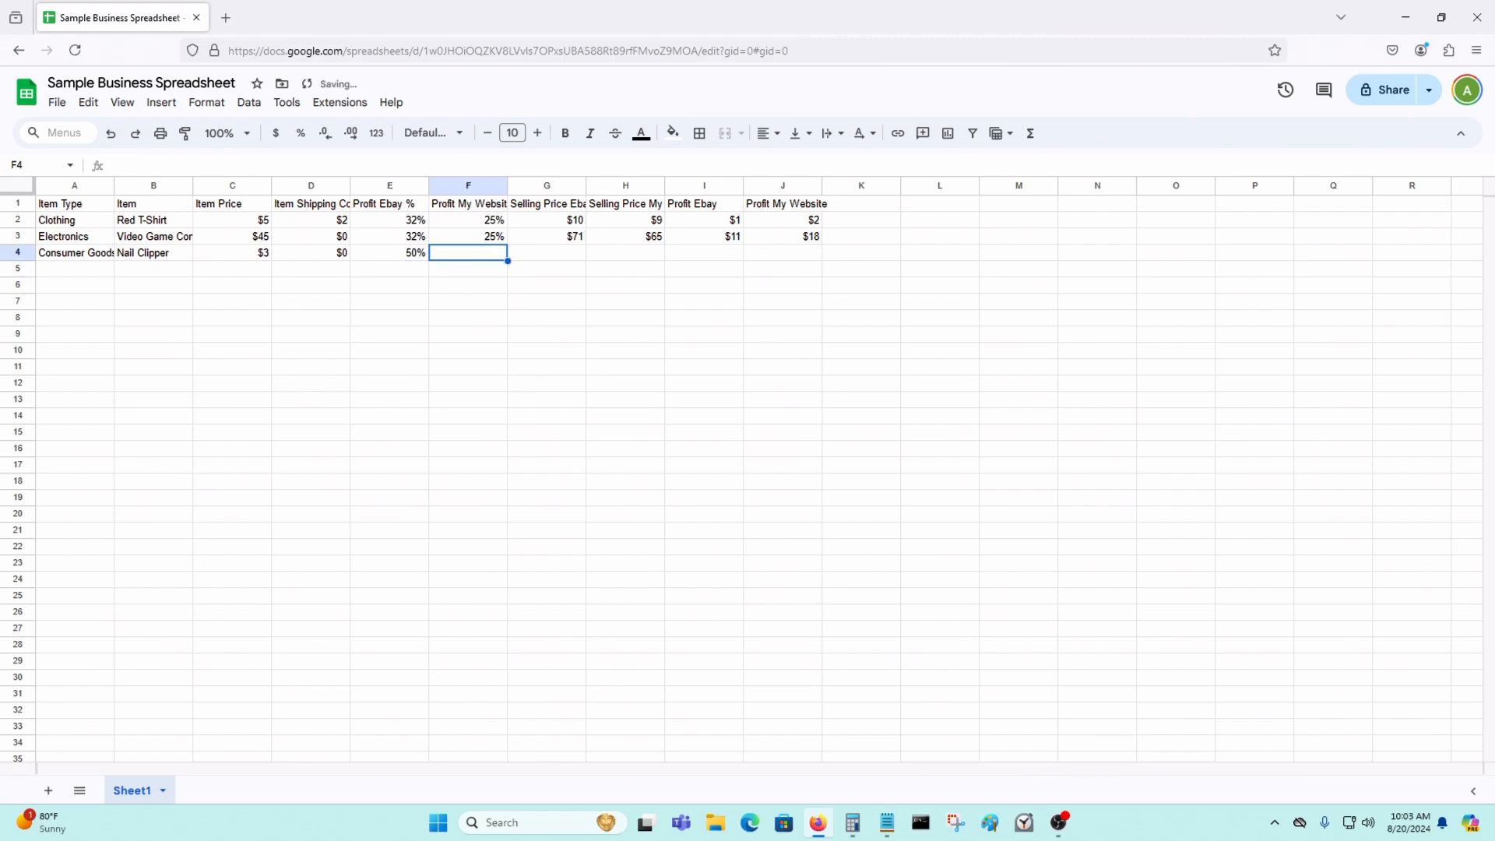
{"action": "type", "text": "3"}
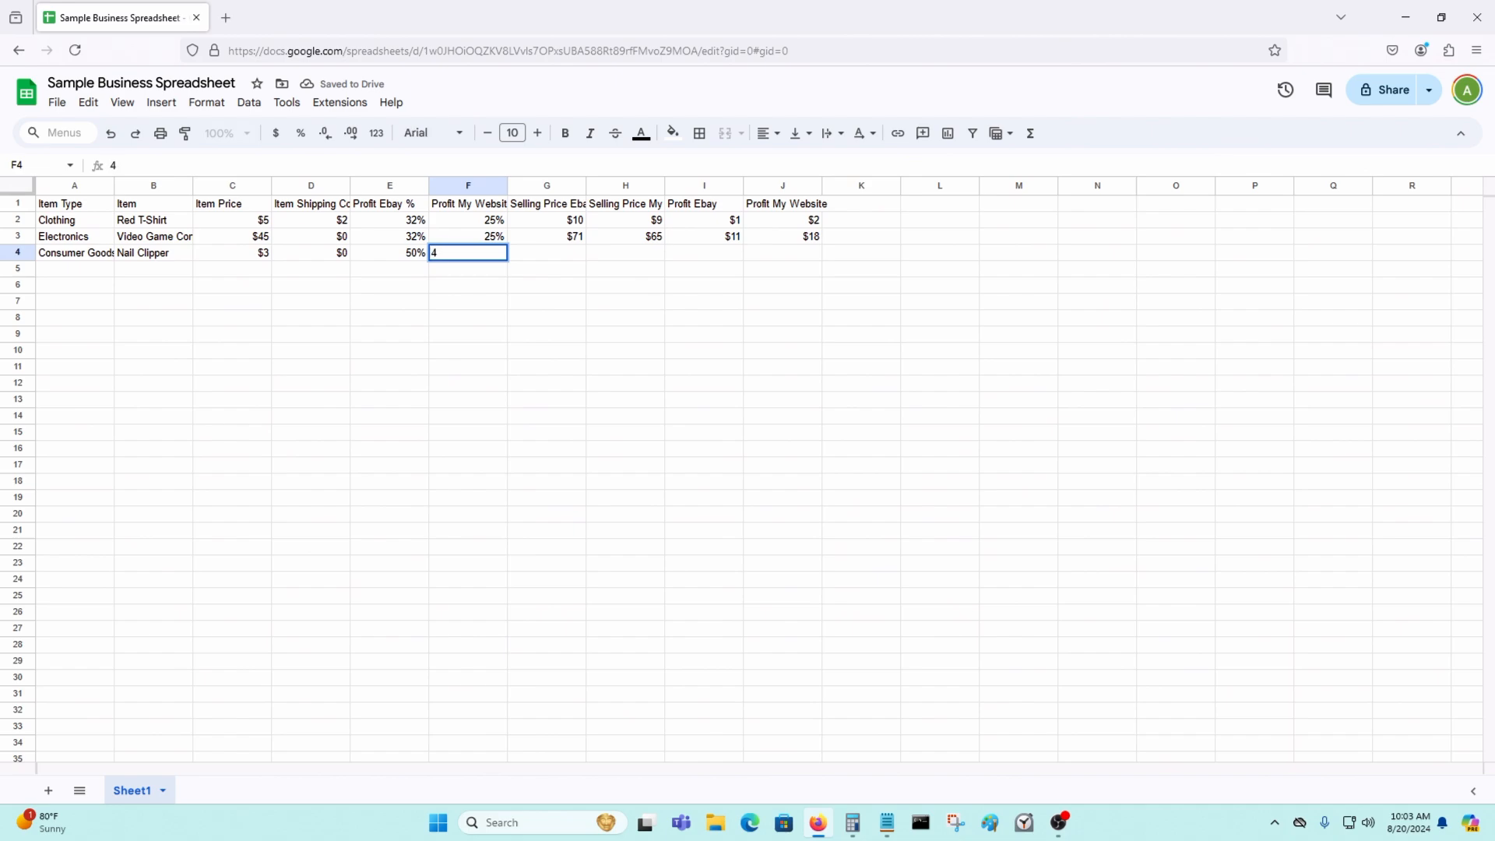
{"action": "type", "text": "0"}
{"action": "key", "text": "Return"}
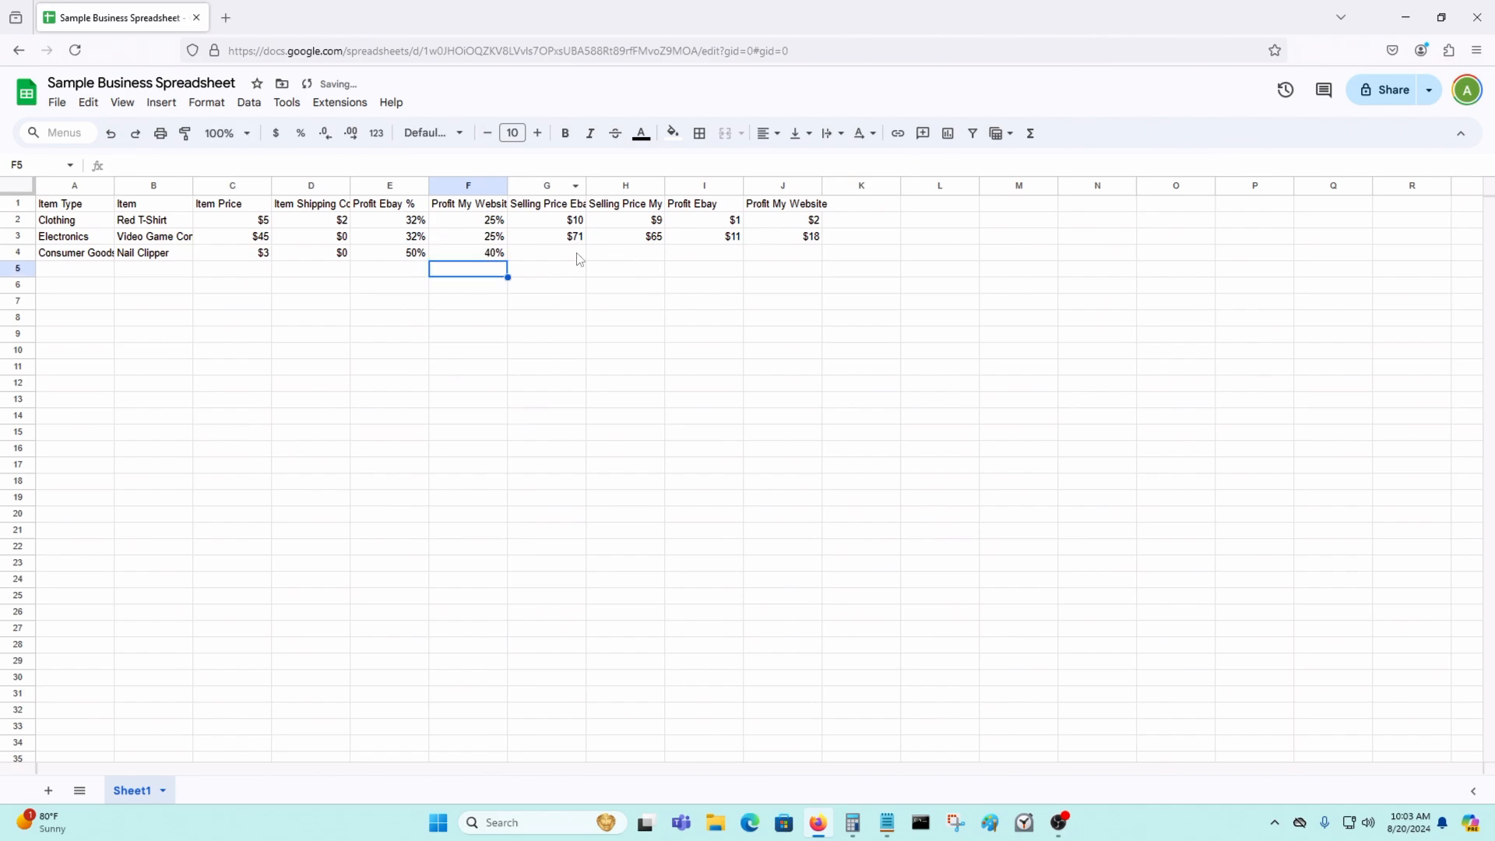
Step: Fill the selling price and profit formulas from G3:J3 down into row 4
{"action": "left_click_drag", "start_coordinate": [574, 237], "coordinate": [816, 257]}
{"action": "left_click", "coordinate": [717, 273]}
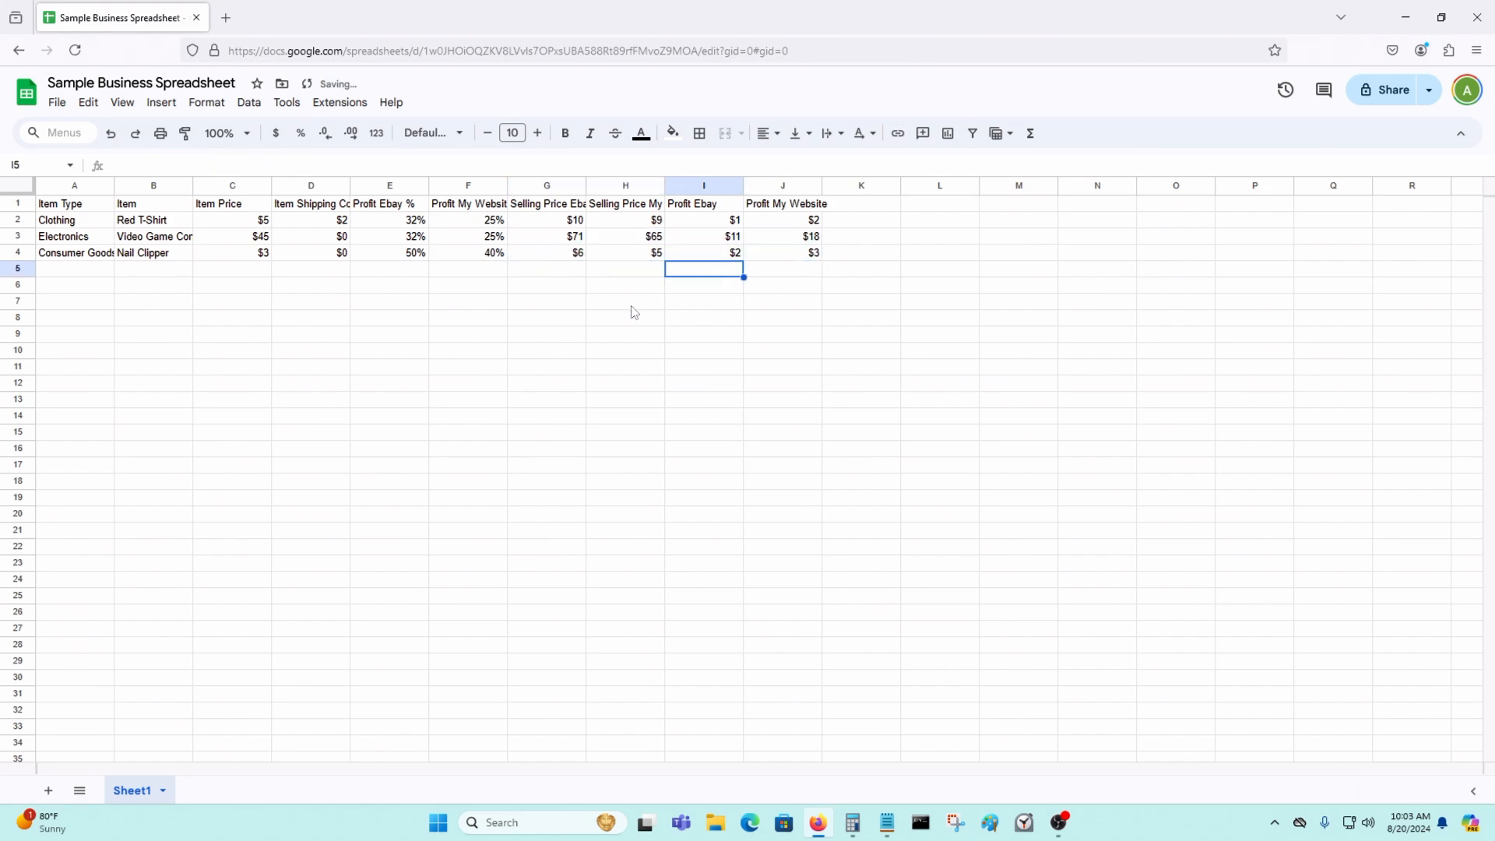
Step: Review the nail clipper's row 4 across all columns, checking the selling price and profit formulas for Ebay and the website
{"action": "key", "text": "Up"}
{"action": "key", "text": "Left"}
{"action": "key", "text": "Left"}
{"action": "key", "text": "Left"}
{"action": "key", "text": "Left"}
{"action": "key", "text": "Left"}
{"action": "key", "text": "Left"}
{"action": "key", "text": "Left"}
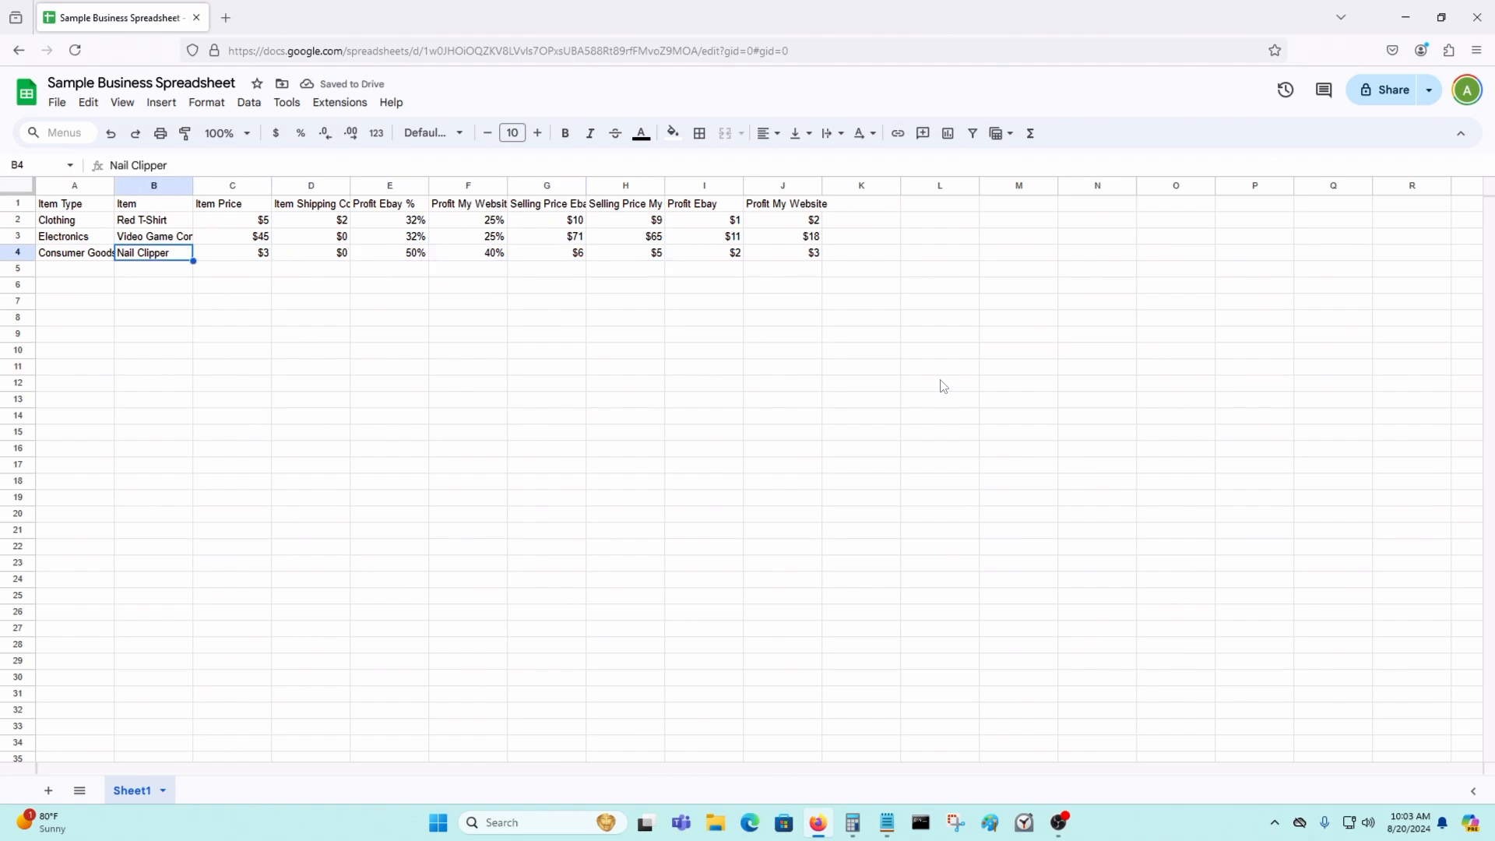
{"action": "key", "text": "Right"}
{"action": "key", "text": "Right"}
{"action": "key", "text": "Right"}
{"action": "key", "text": "Right"}
{"action": "key", "text": "Right"}
{"action": "key", "text": "Right"}
{"action": "key", "text": "Left"}
{"action": "key", "text": "Right"}
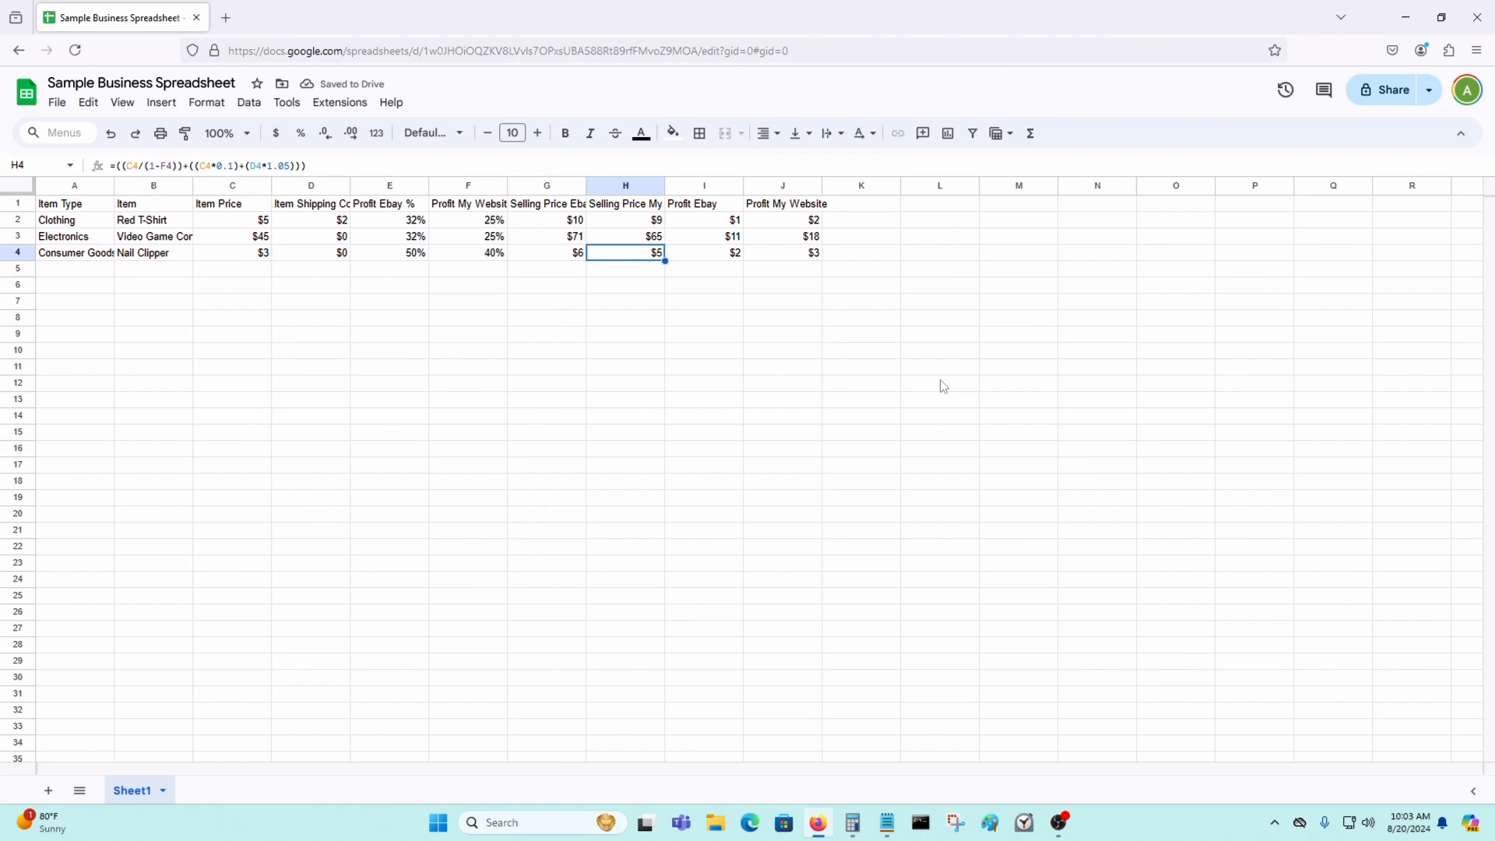
{"action": "key", "text": "Right"}
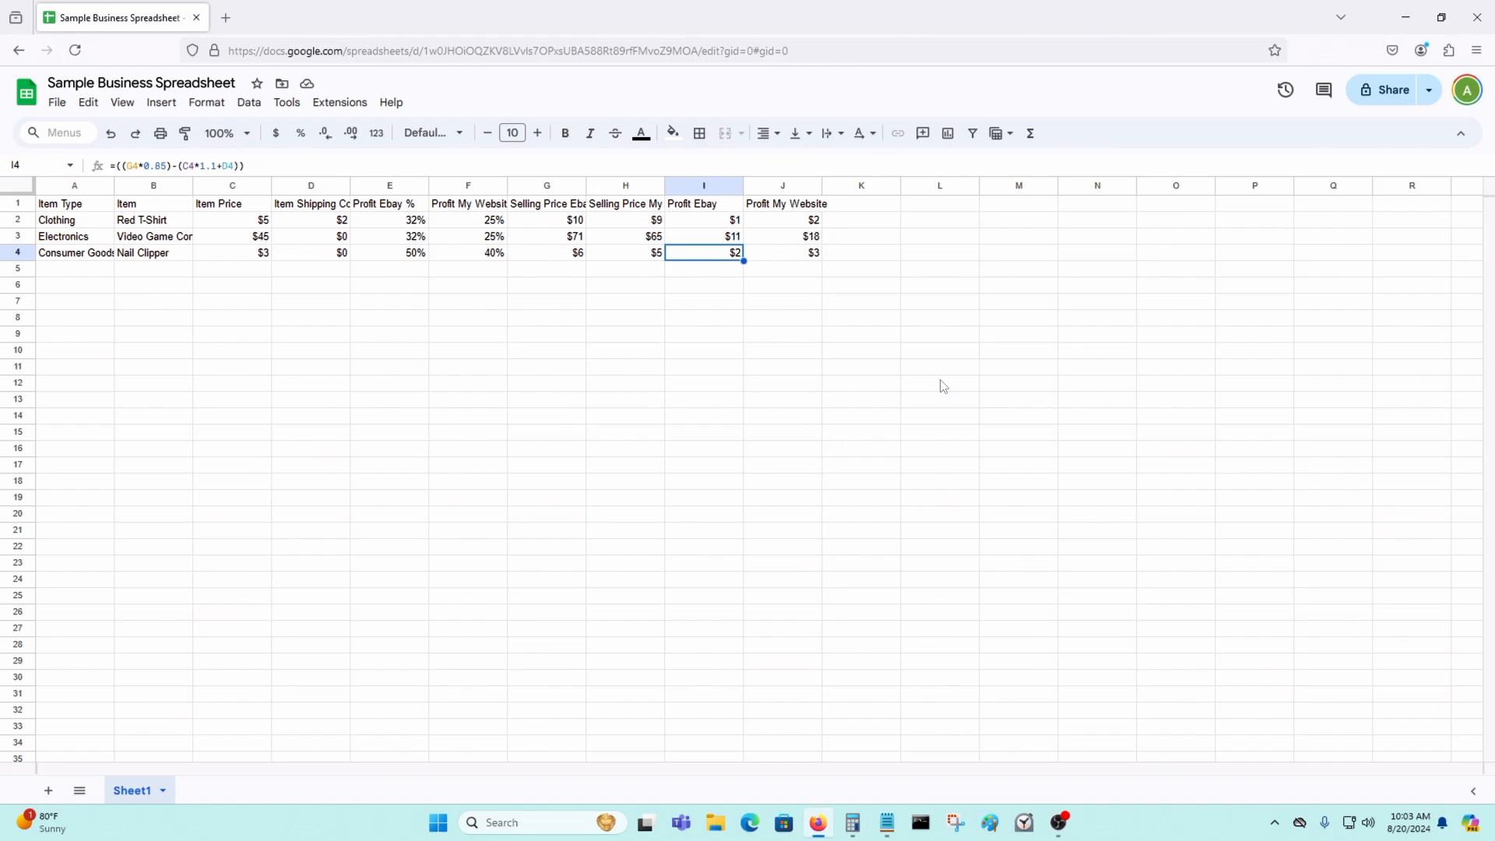
{"action": "key", "text": "Right"}
{"action": "key", "text": "Left"}
{"action": "key", "text": "Right"}
{"action": "key", "text": "Right"}
{"action": "key", "text": "Left"}
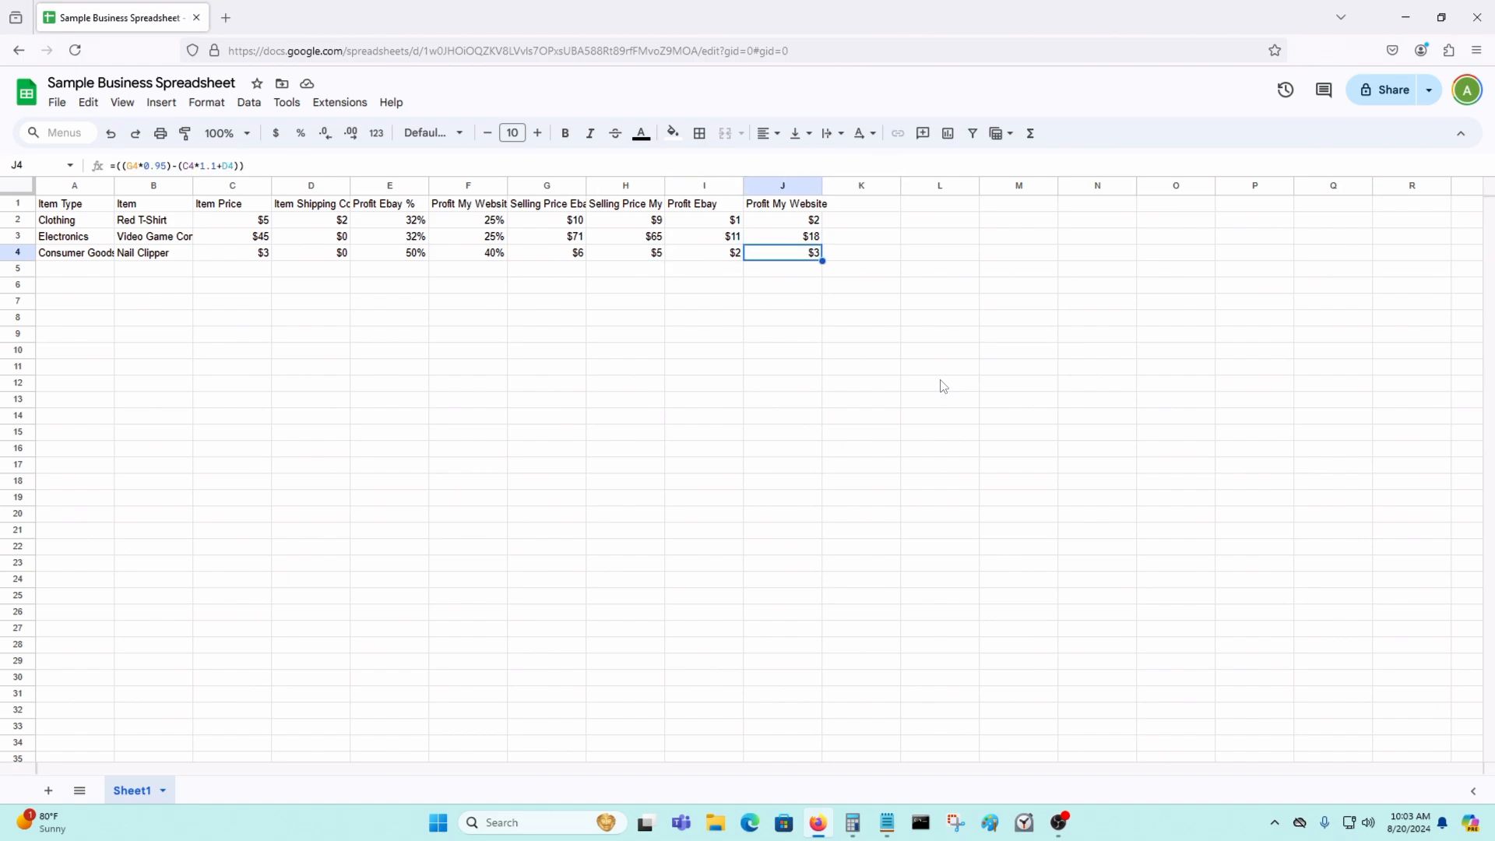
{"action": "key", "text": "Left"}
{"action": "key", "text": "Left"}
{"action": "key", "text": "Left"}
{"action": "key", "text": "Left"}
{"action": "key", "text": "Left"}
{"action": "key", "text": "Left"}
{"action": "key", "text": "Left"}
{"action": "key", "text": "Left"}
{"action": "key", "text": "Left"}
{"action": "key", "text": "Down"}
{"action": "key", "text": "Up"}
{"action": "key", "text": "Right"}
{"action": "key", "text": "Right"}
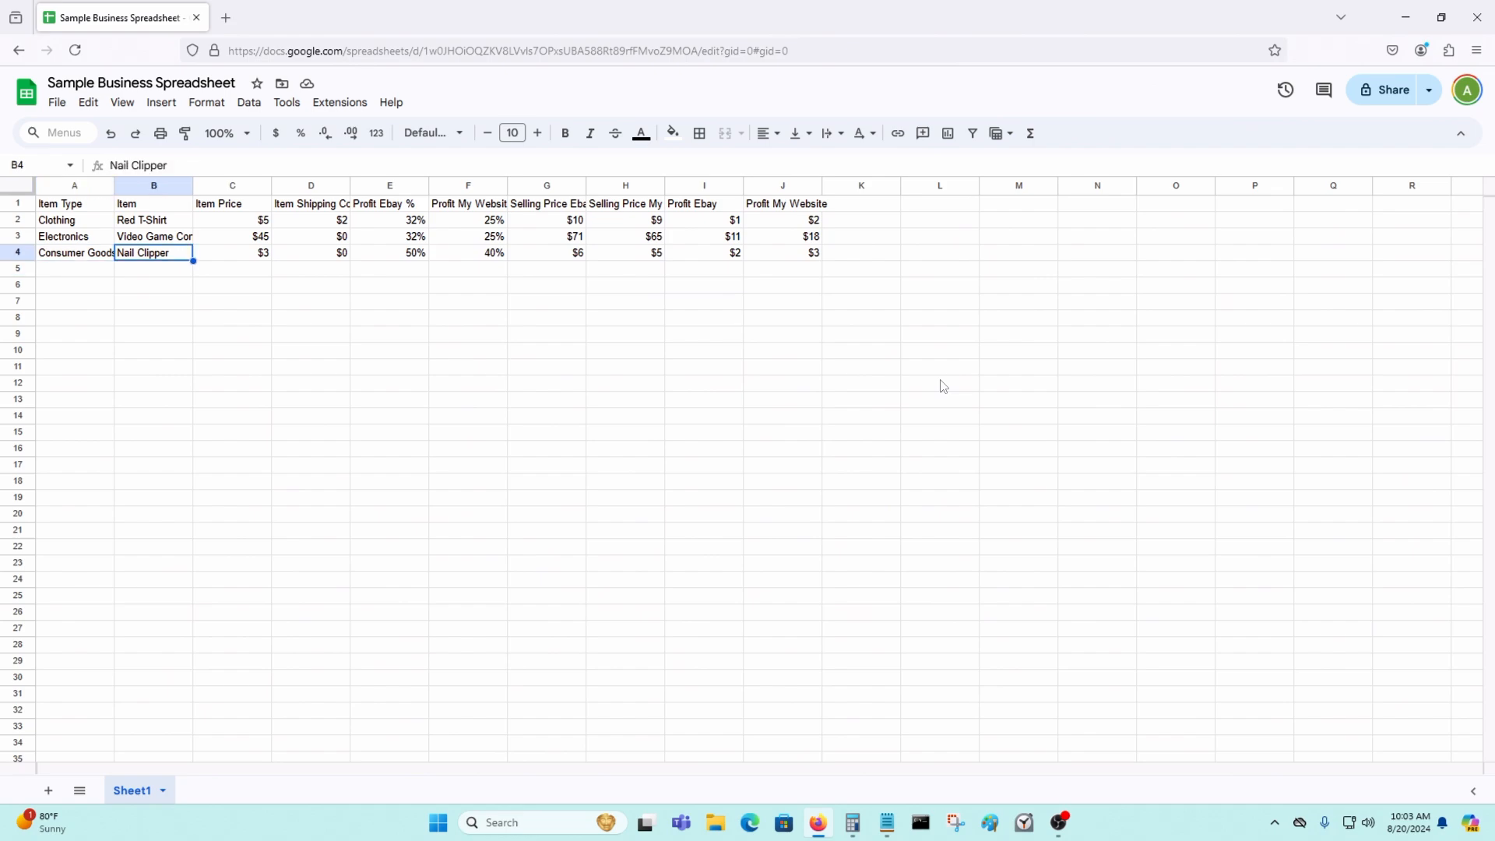